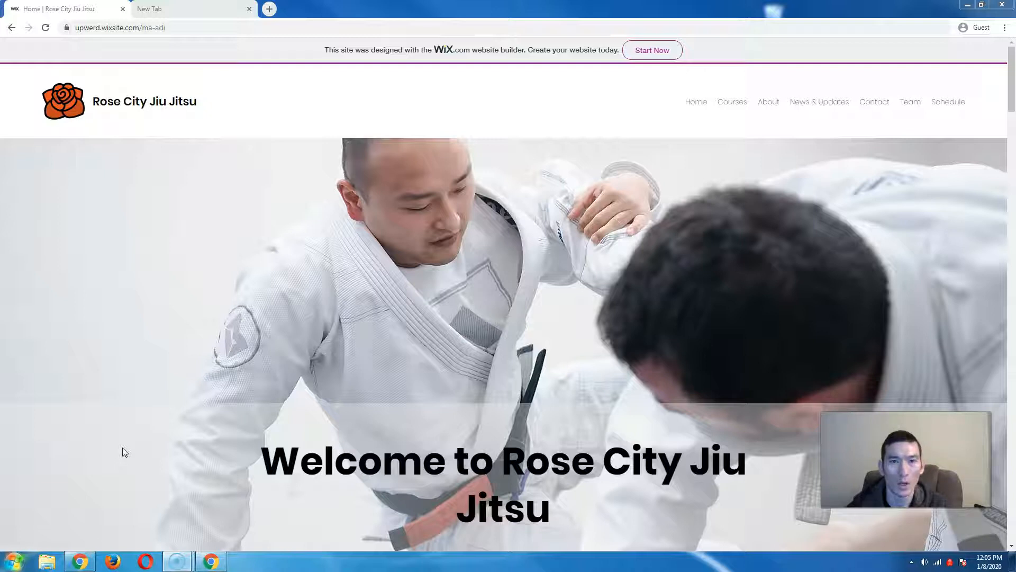
- Scroll the homepage through courses, schedule, team, news and the Get in Touch form to the Portland map
scroll(185, 382, "down", 1)
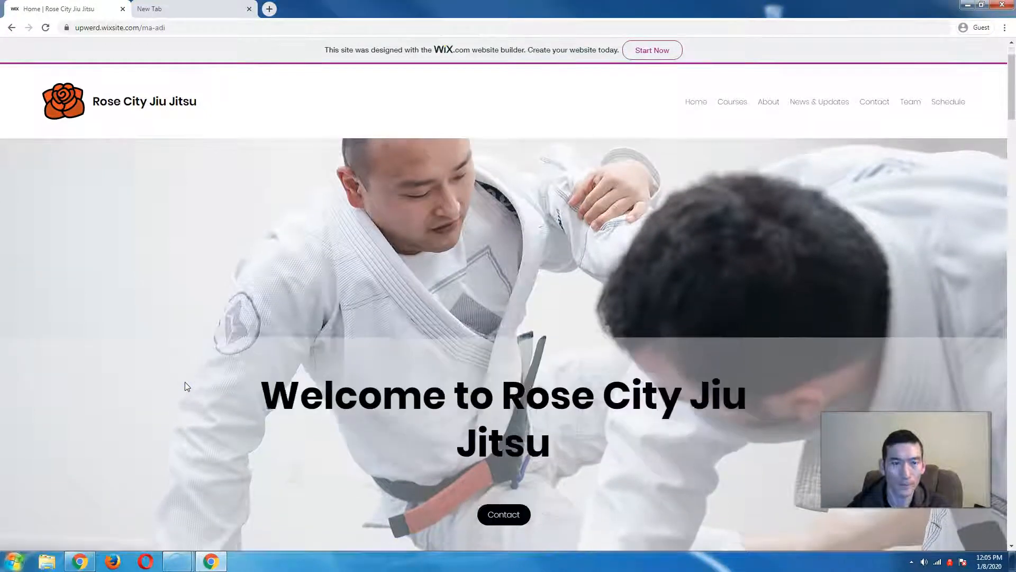
scroll(185, 383, "down", 1)
scroll(184, 382, "down", 1)
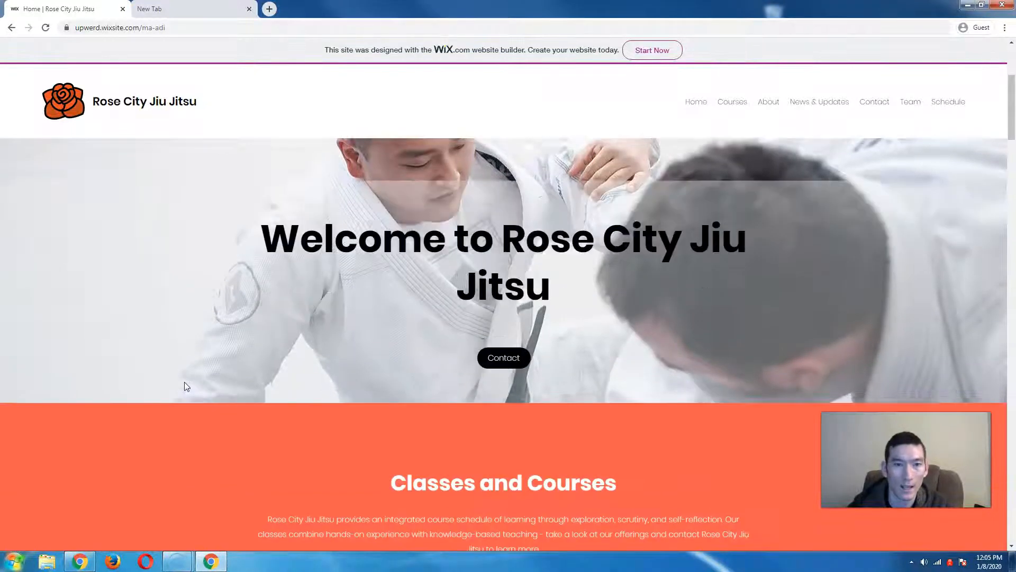
scroll(184, 382, "down", 1)
scroll(184, 382, "down", 1)
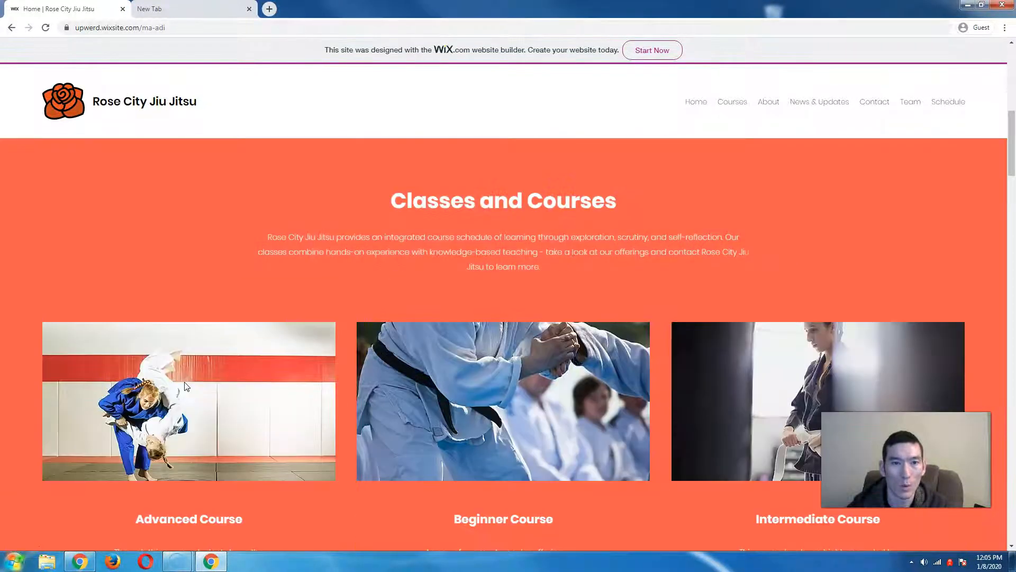
scroll(185, 383, "down", 1)
scroll(184, 383, "down", 1)
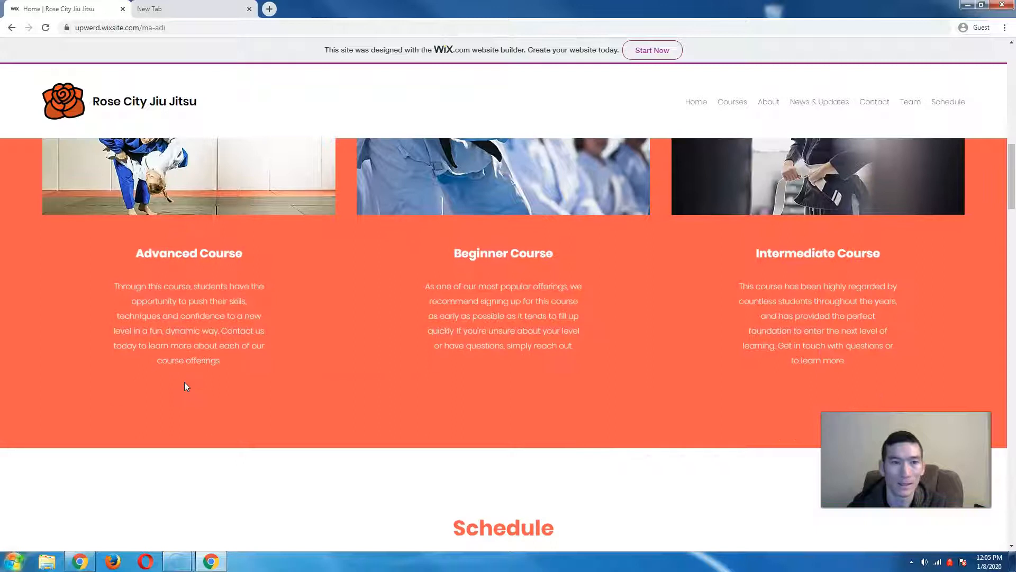
scroll(184, 383, "down", 4)
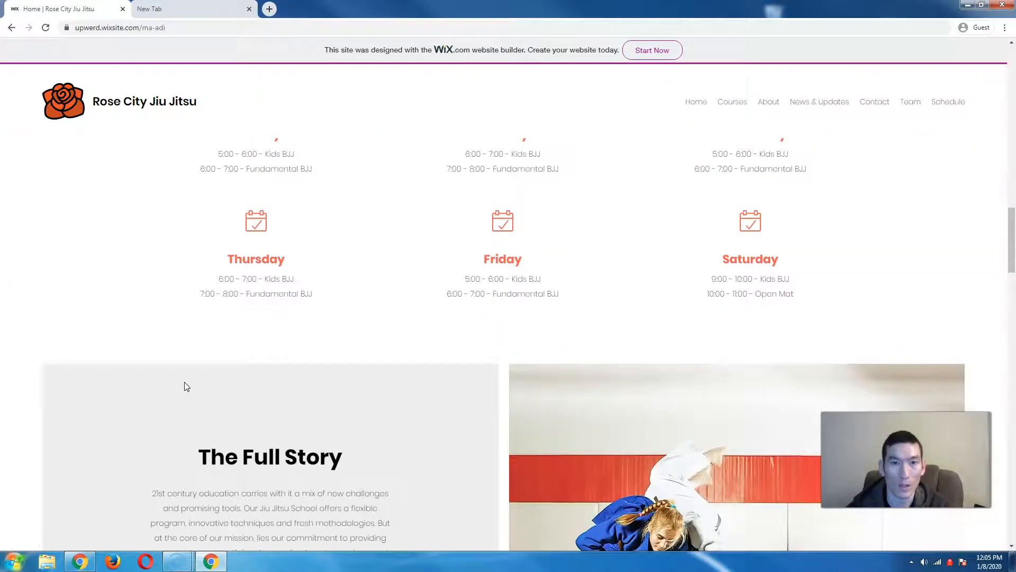
scroll(185, 383, "down", 3)
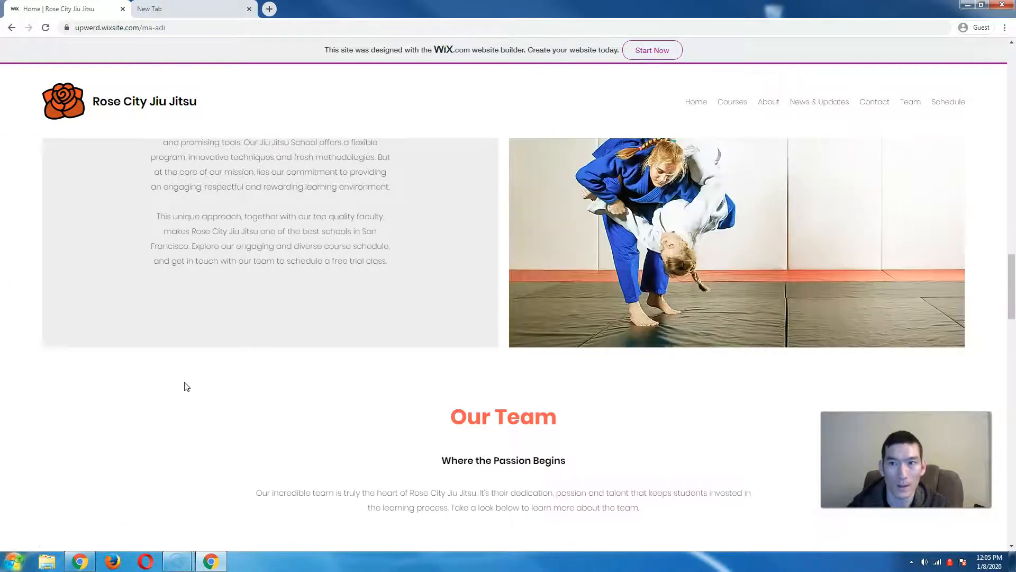
scroll(185, 383, "down", 4)
scroll(185, 382, "down", 3)
scroll(184, 382, "up", 12)
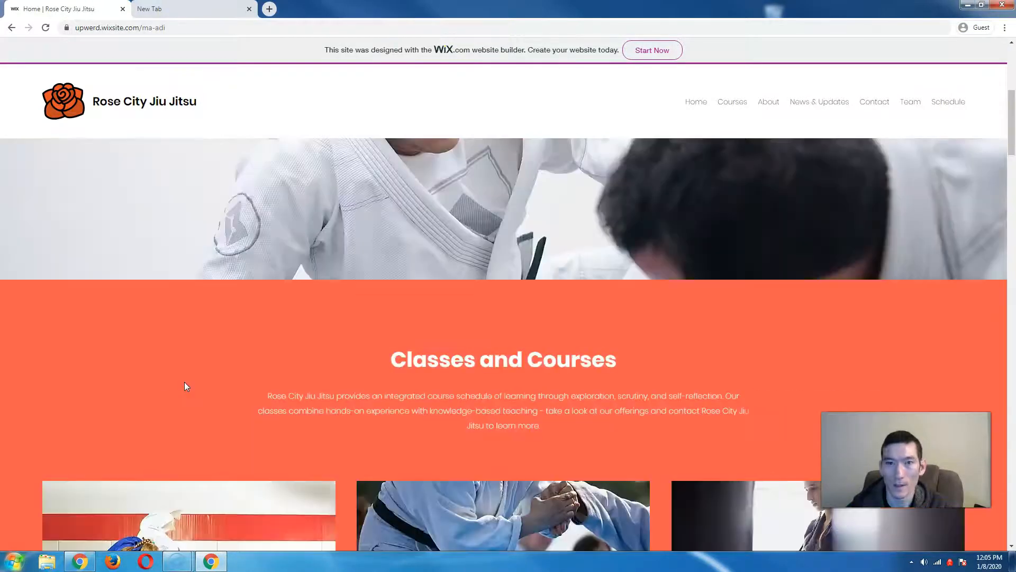
scroll(184, 382, "up", 5)
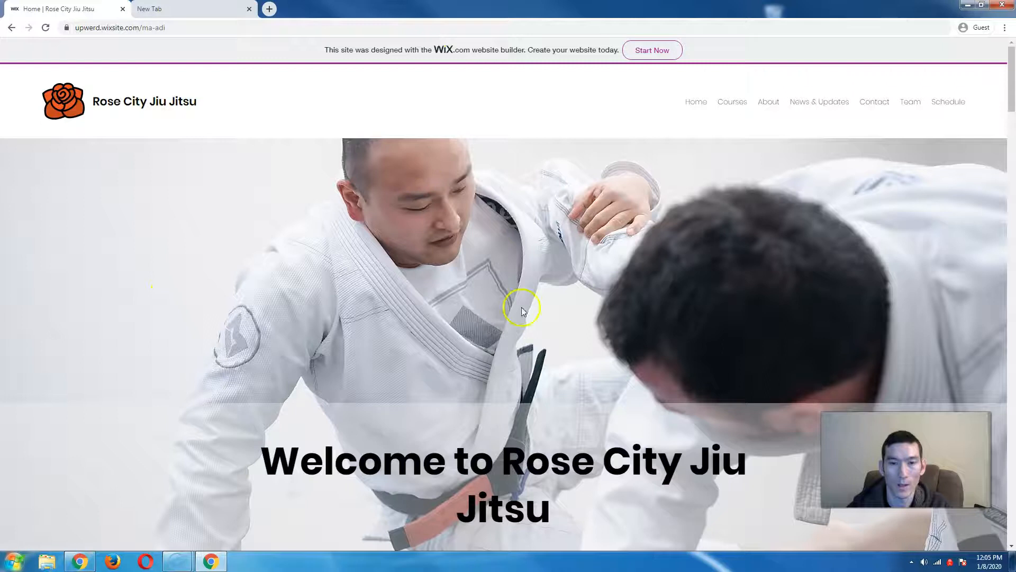
scroll(320, 369, "down", 4)
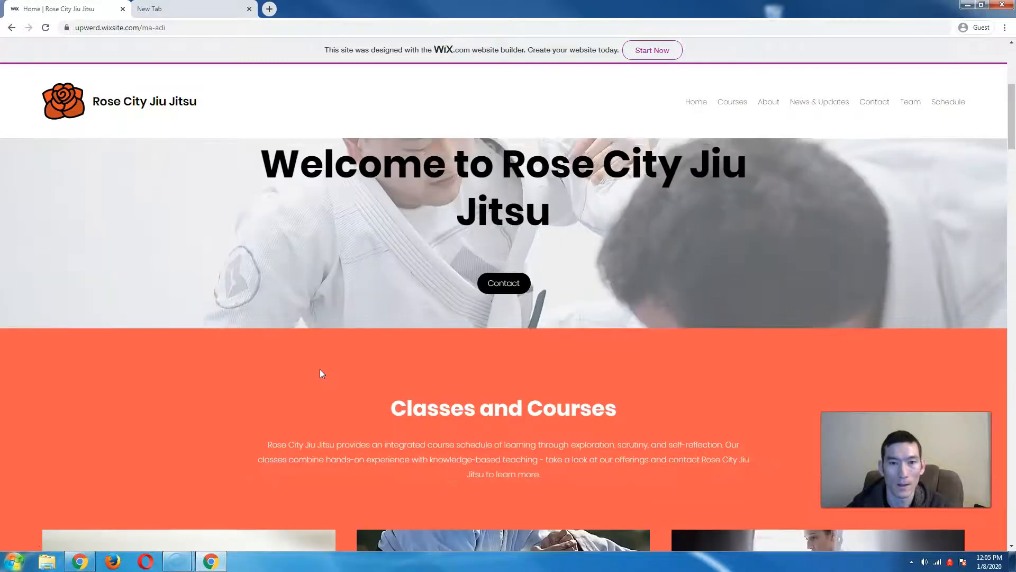
scroll(320, 369, "down", 4)
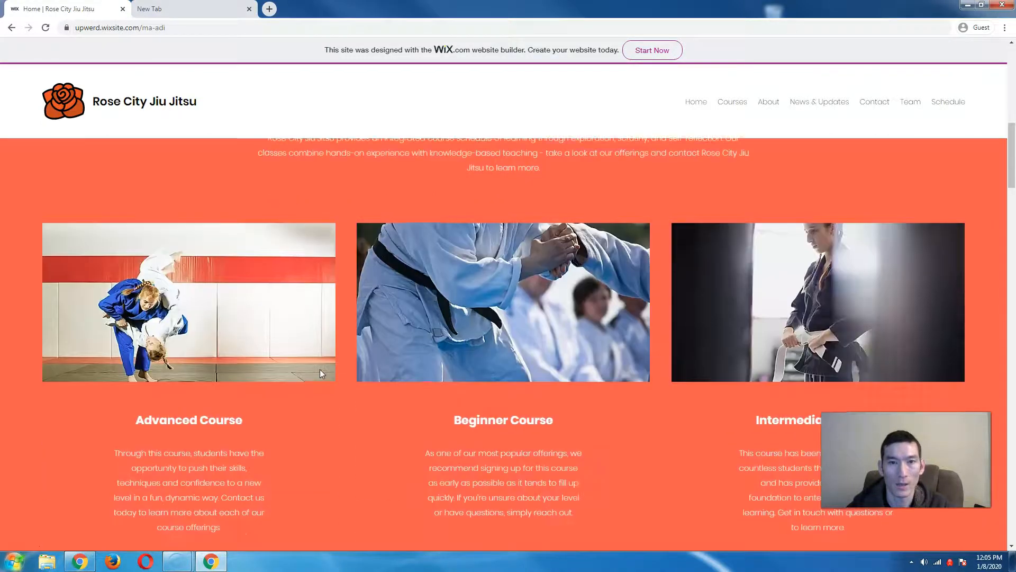
scroll(320, 370, "down", 1)
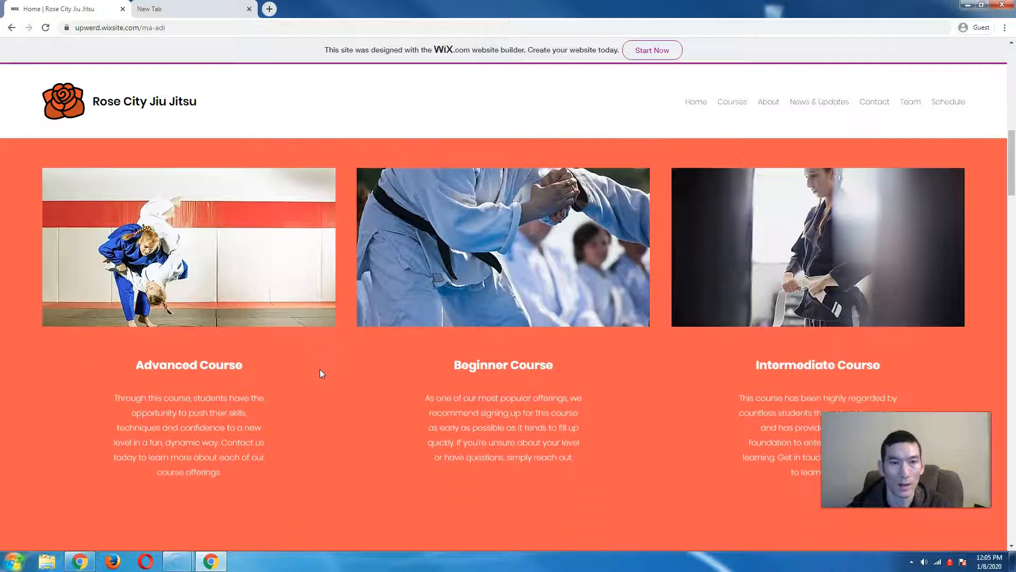
scroll(320, 369, "down", 4)
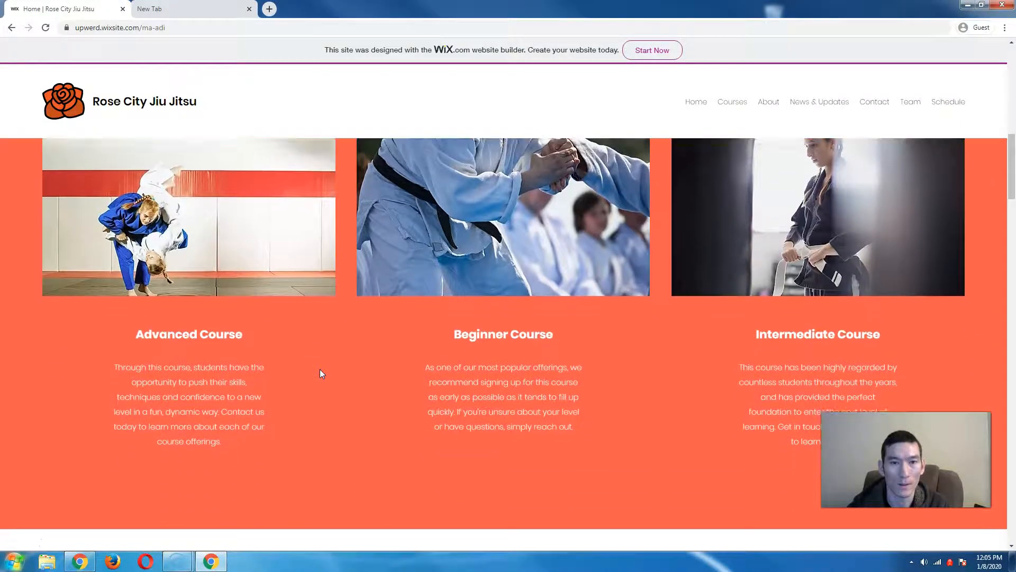
scroll(322, 373, "down", 4)
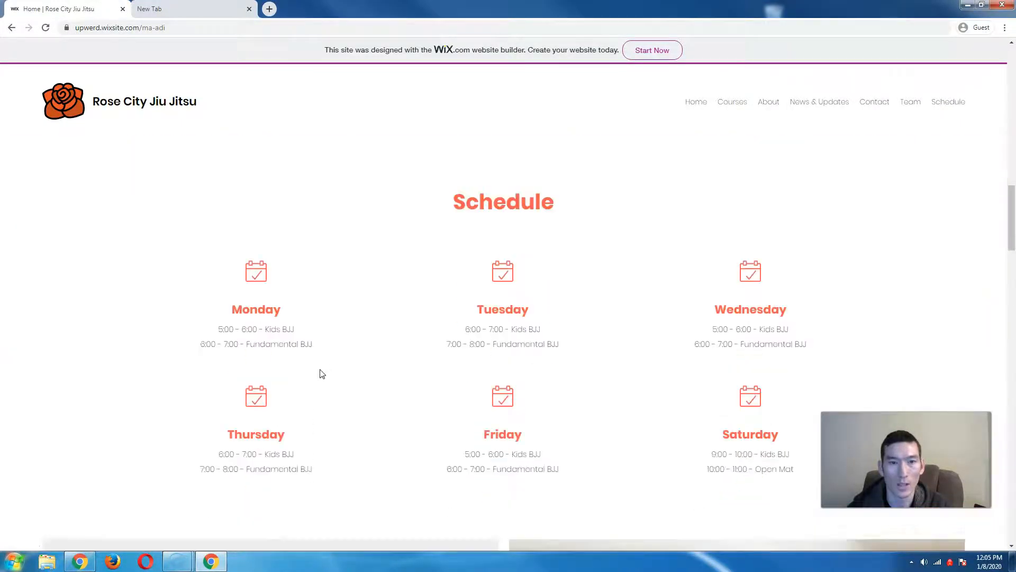
scroll(322, 374, "down", 2)
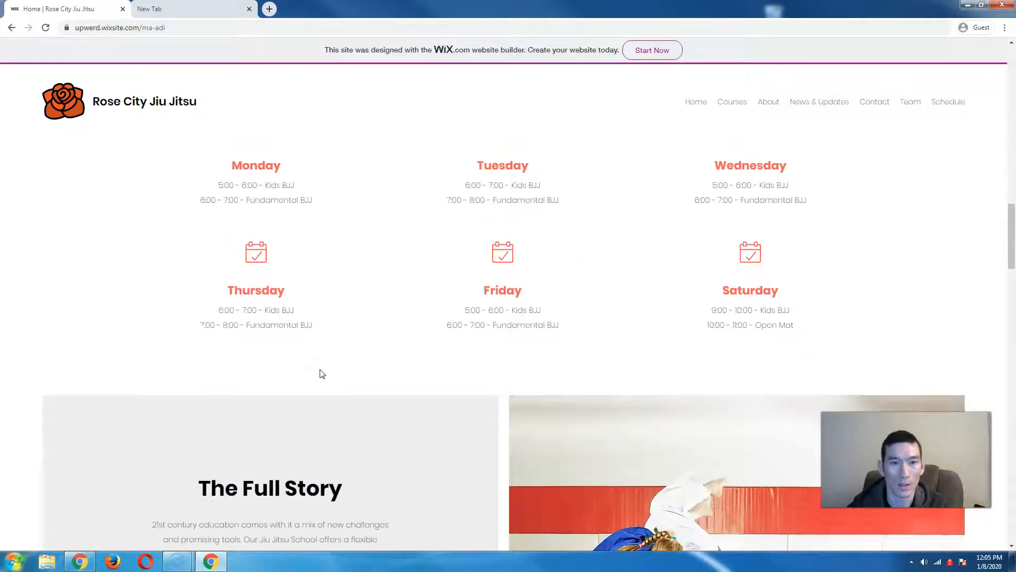
scroll(320, 370, "down", 3)
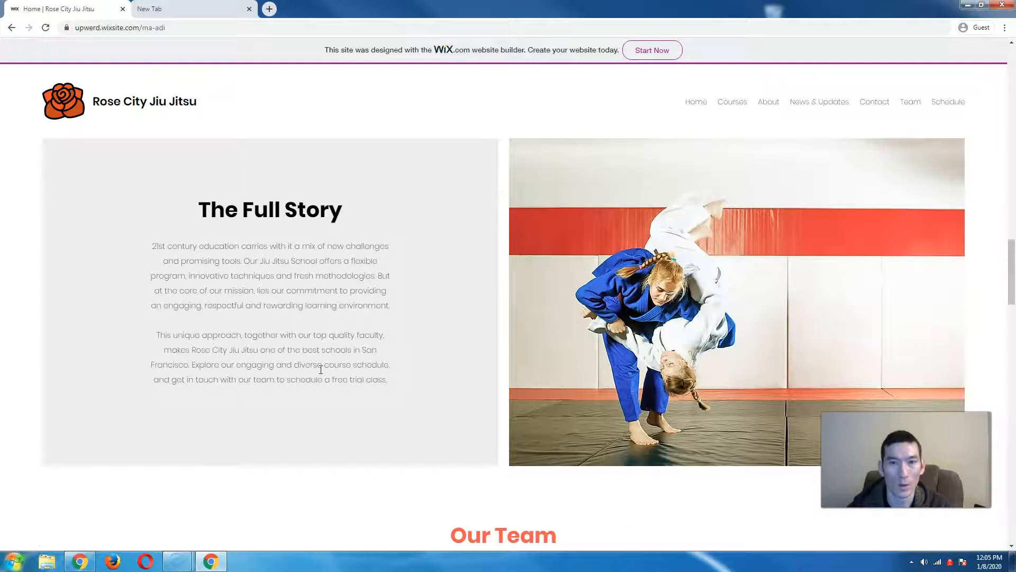
scroll(321, 370, "down", 2)
scroll(322, 374, "down", 4)
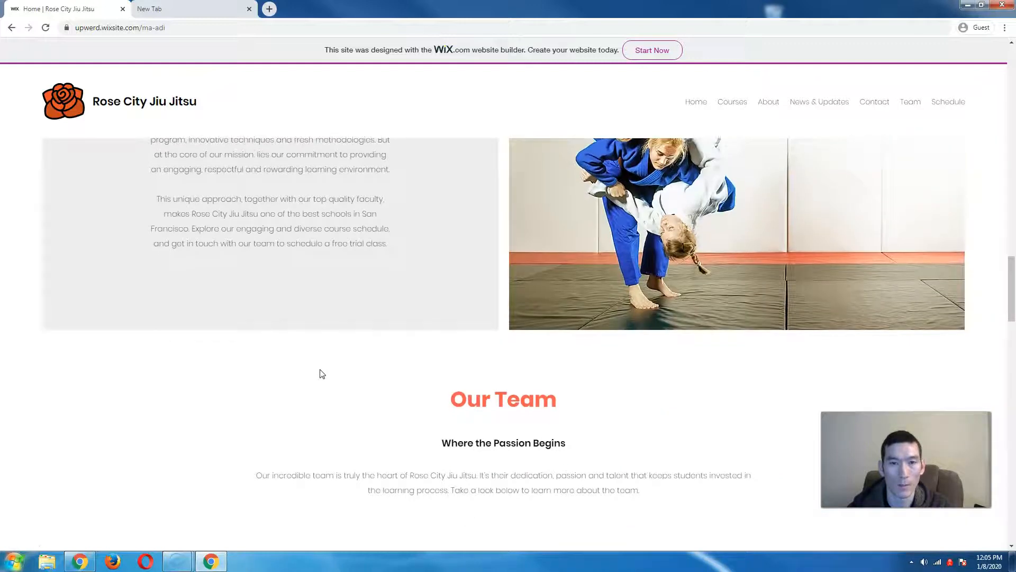
scroll(320, 374, "down", 2)
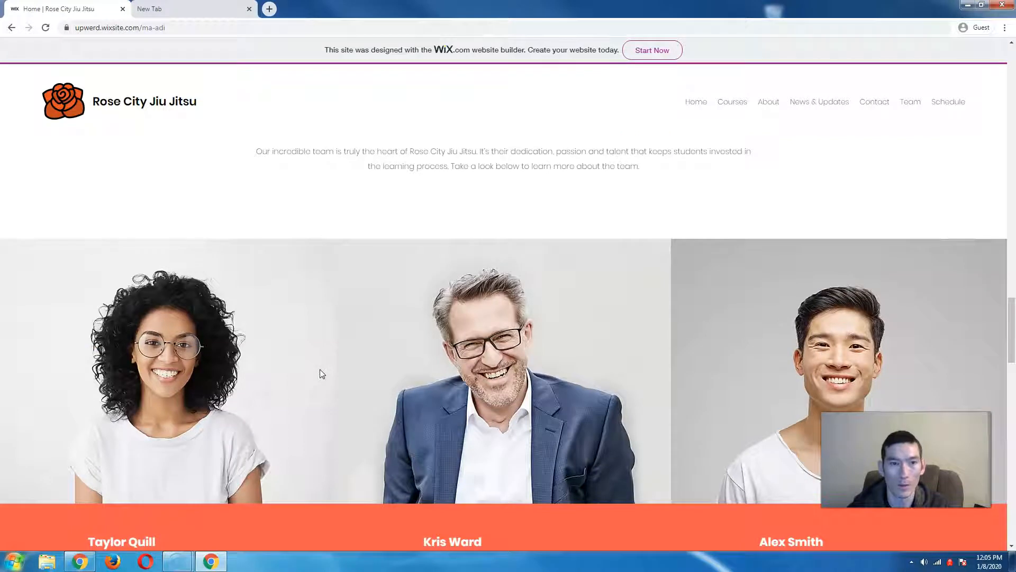
scroll(320, 370, "down", 2)
scroll(319, 370, "down", 7)
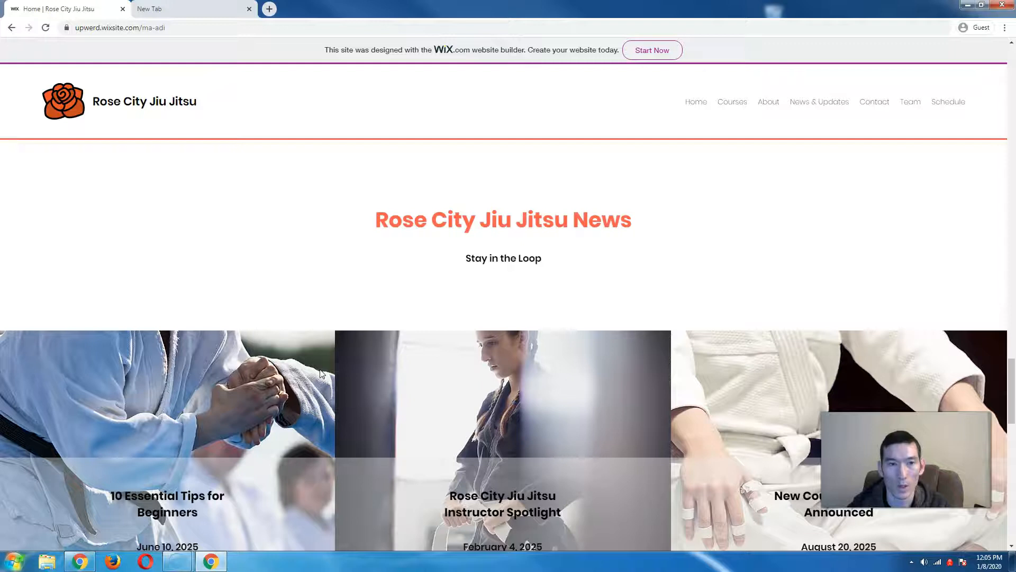
scroll(320, 373, "down", 2)
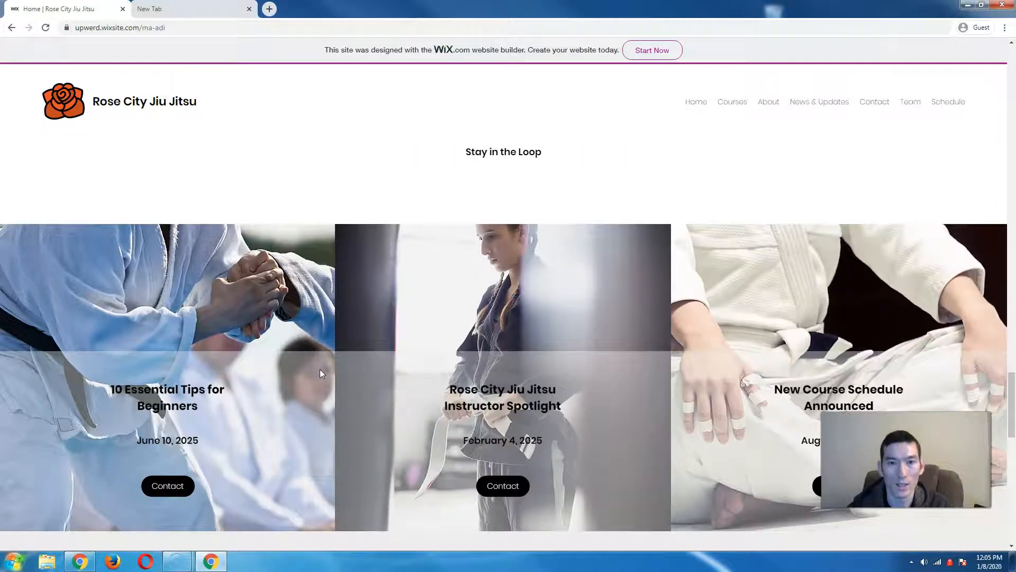
scroll(320, 370, "down", 1)
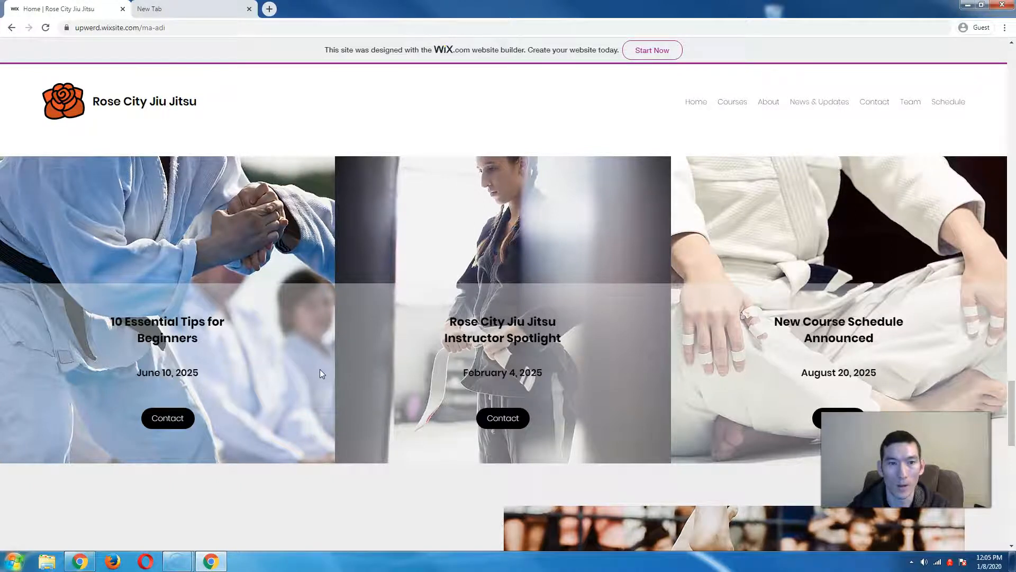
scroll(320, 369, "down", 4)
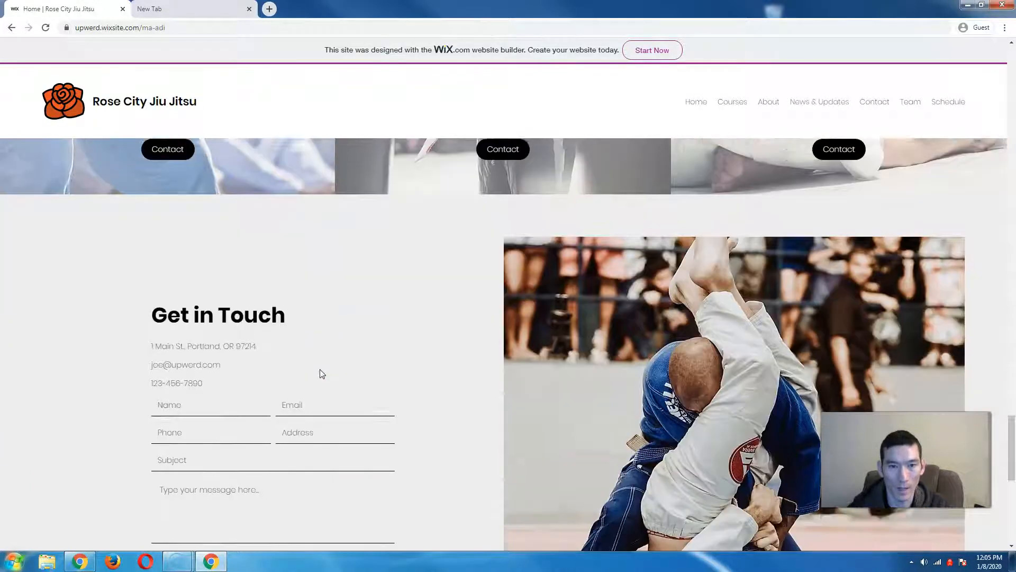
scroll(320, 371, "down", 2)
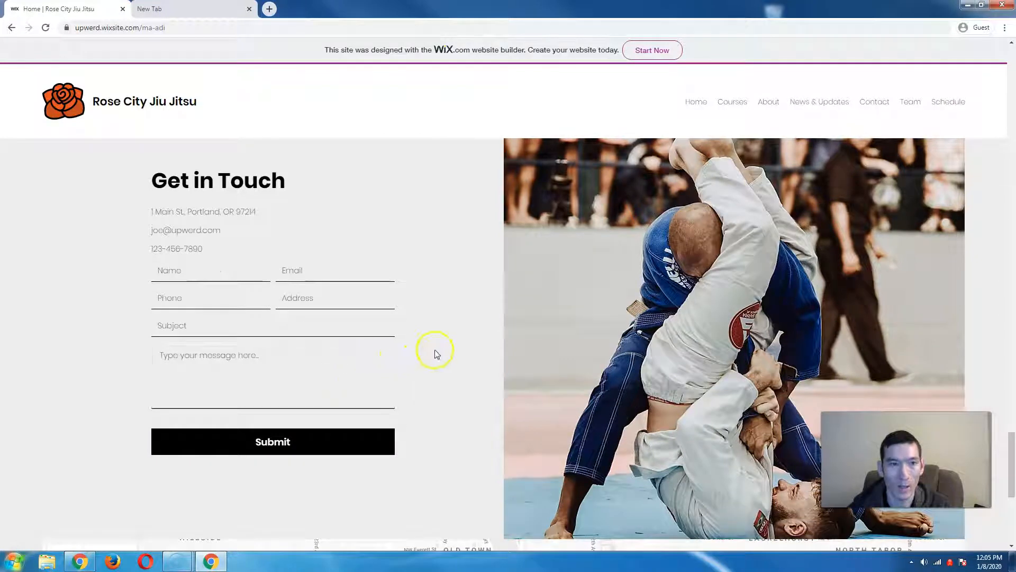
scroll(438, 353, "down", 1)
scroll(439, 353, "down", 5)
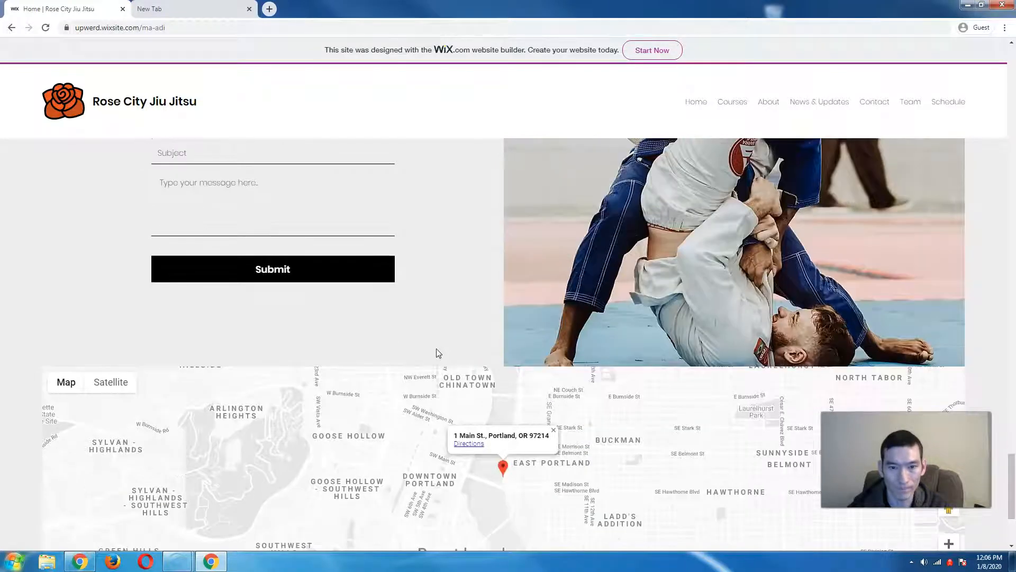
scroll(438, 353, "down", 1)
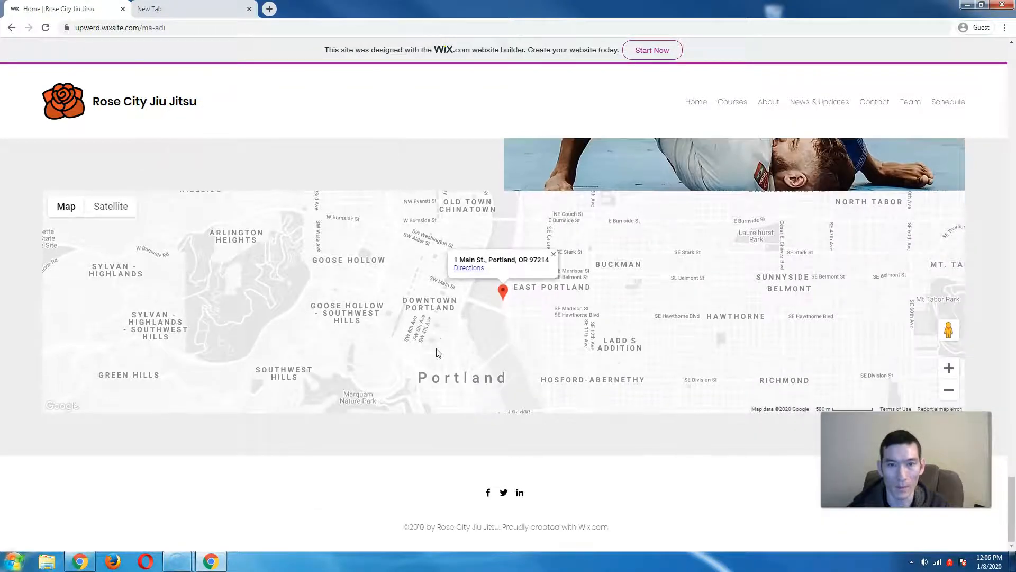
scroll(288, 411, "up", 1)
scroll(288, 411, "down", 1)
left_click(279, 322)
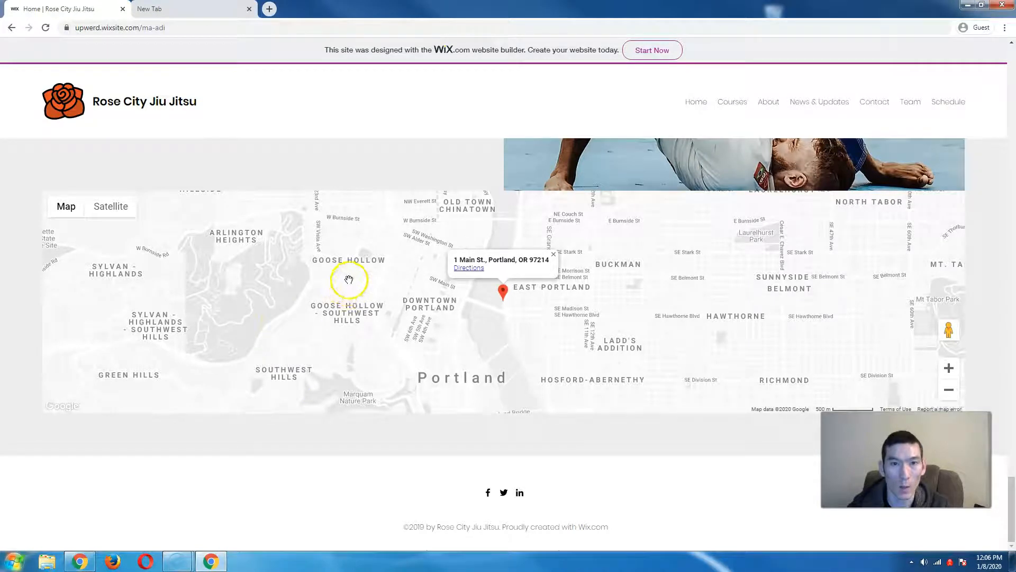
- Emulate an iPhone 6/7/8 (375×667) in Chrome DevTools and open the site's mobile menu
right_click(373, 173)
left_click(394, 281)
left_click(746, 44)
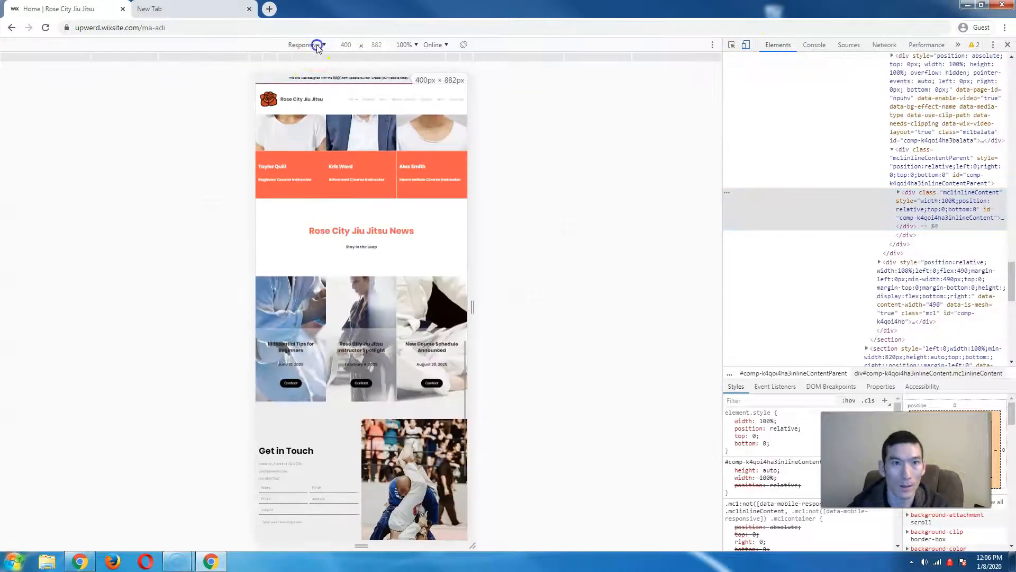
left_click(306, 45)
left_click(314, 130)
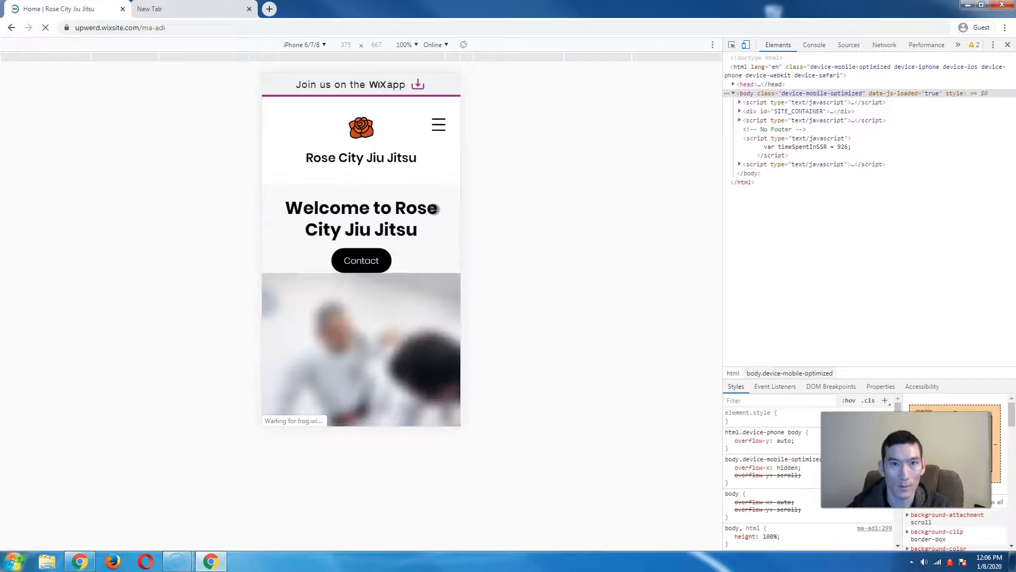
left_click(439, 125)
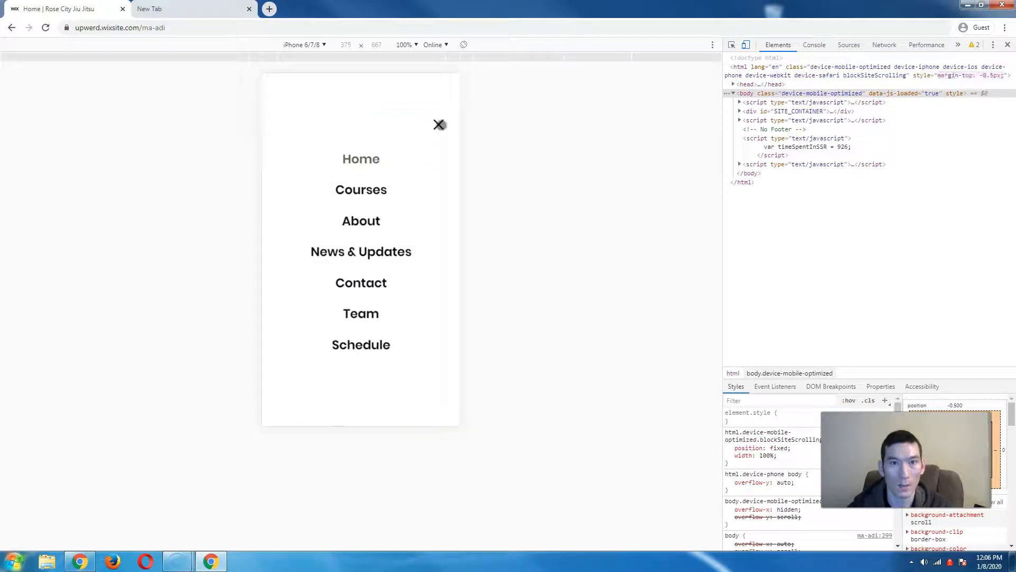
- Close the mobile menu and scroll the single-column mobile layout down to the footer
left_click(438, 125)
scroll(412, 186, "down", 3)
scroll(412, 185, "down", 10)
scroll(411, 185, "down", 15)
scroll(410, 184, "down", 10)
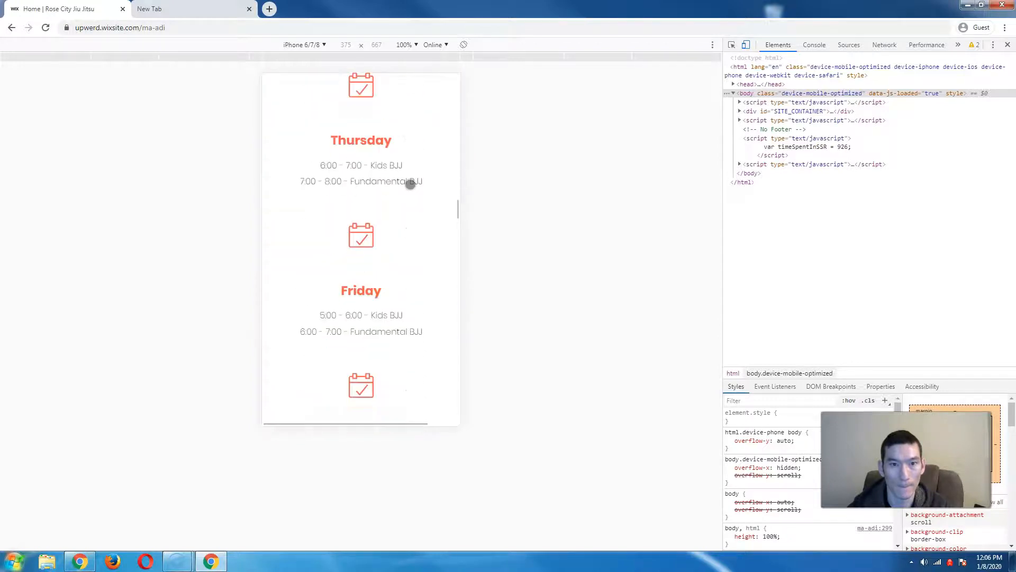
scroll(411, 185, "down", 20)
scroll(411, 184, "down", 20)
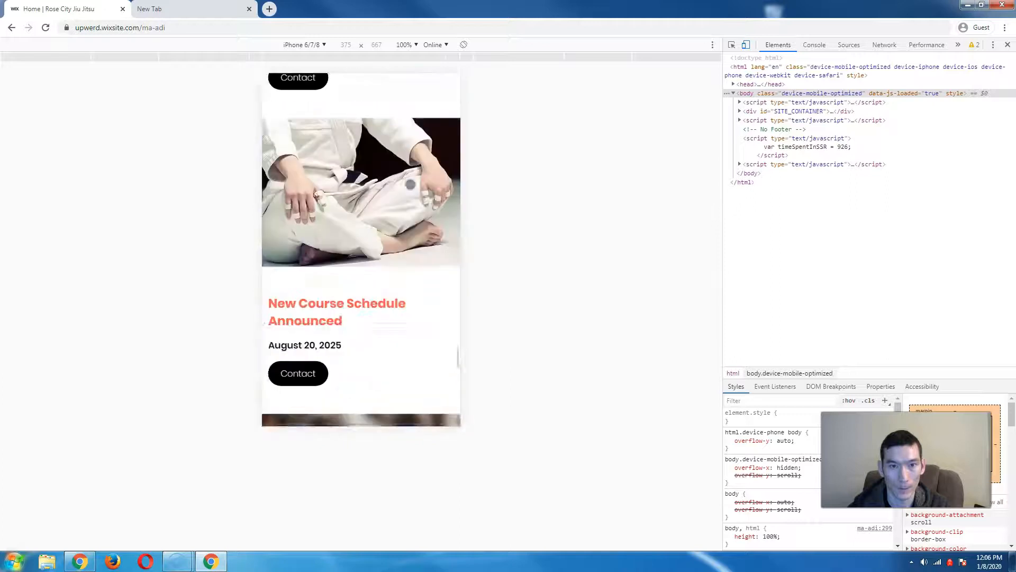
scroll(410, 184, "down", 15)
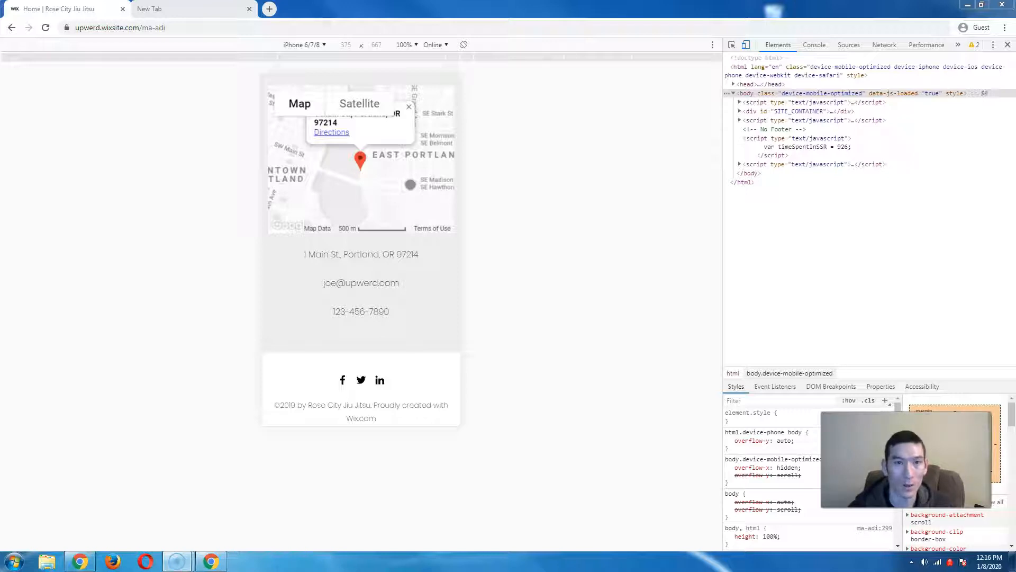
left_click(560, 259)
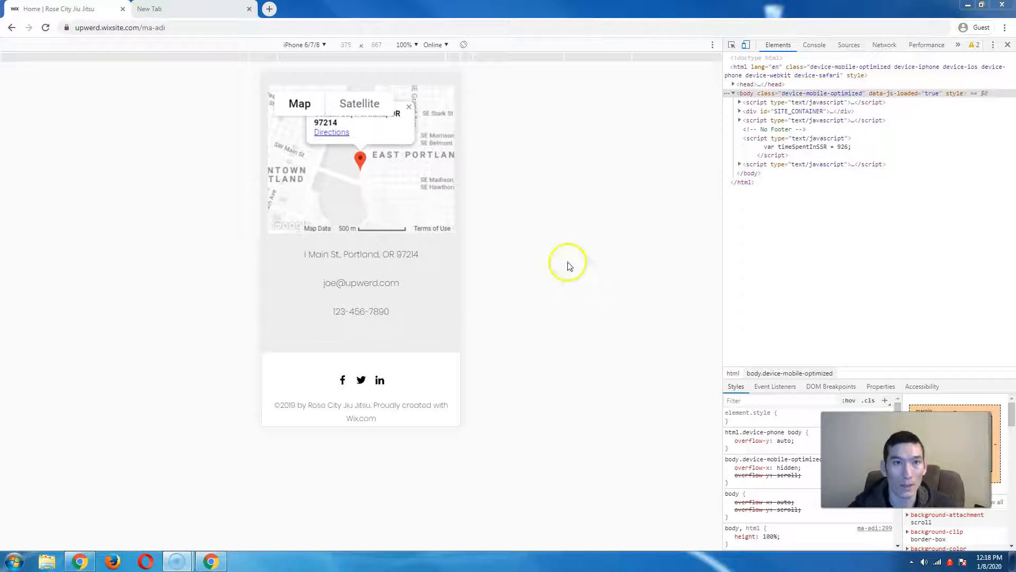
- Load joespages.com/wix in the empty second Chrome tab
left_click(222, 9)
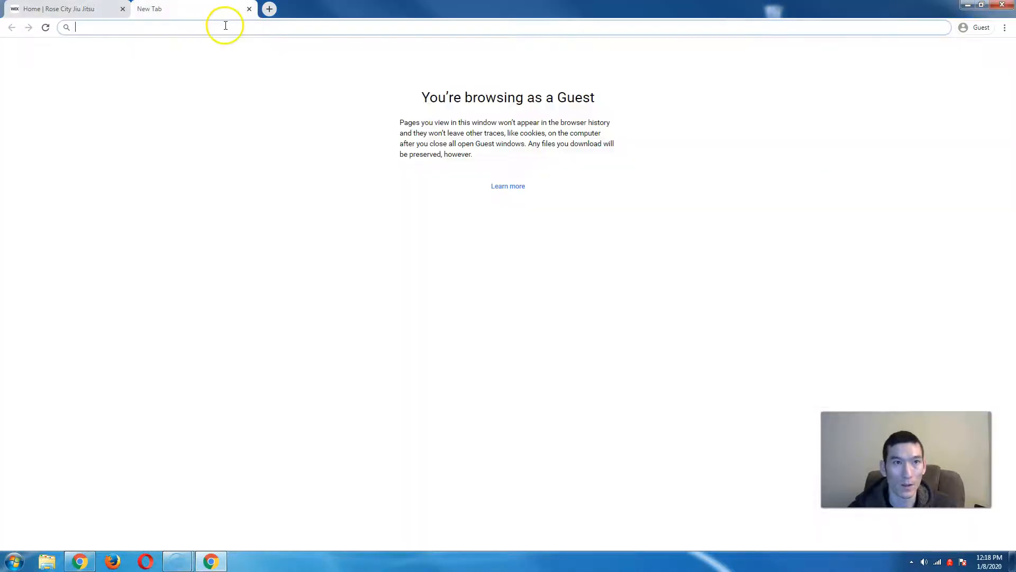
type("joes")
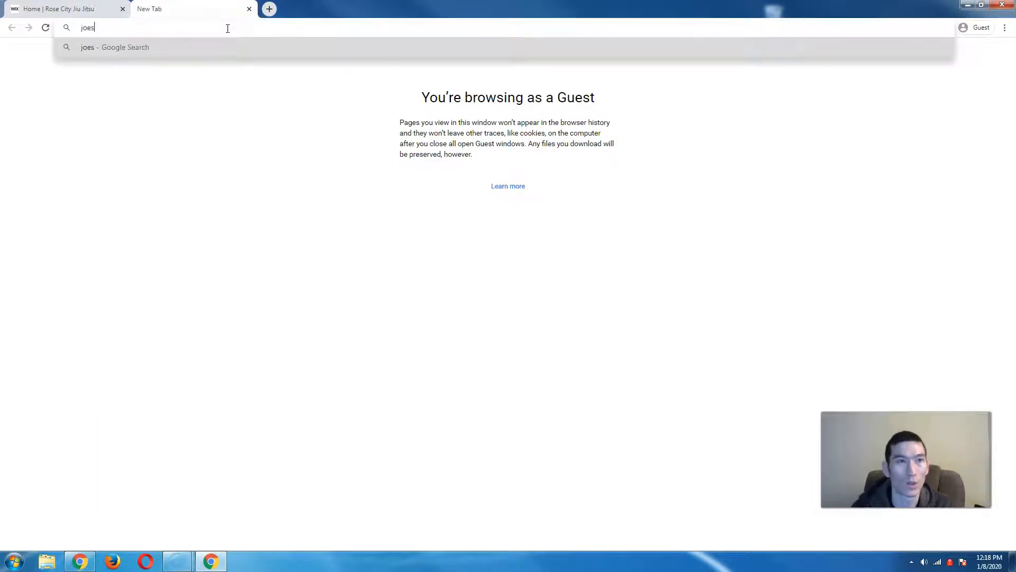
type("pages.com")
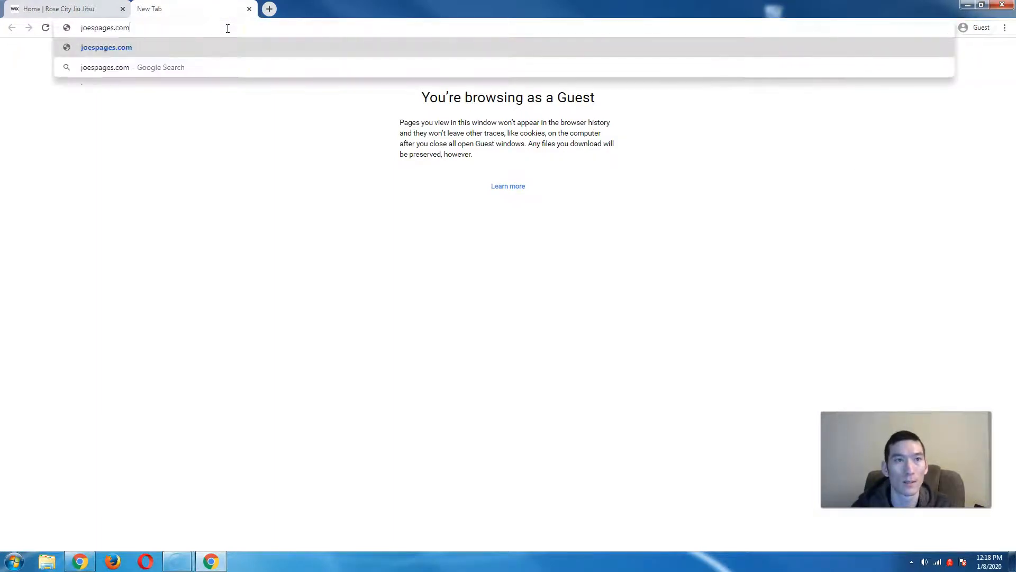
right_click(227, 28)
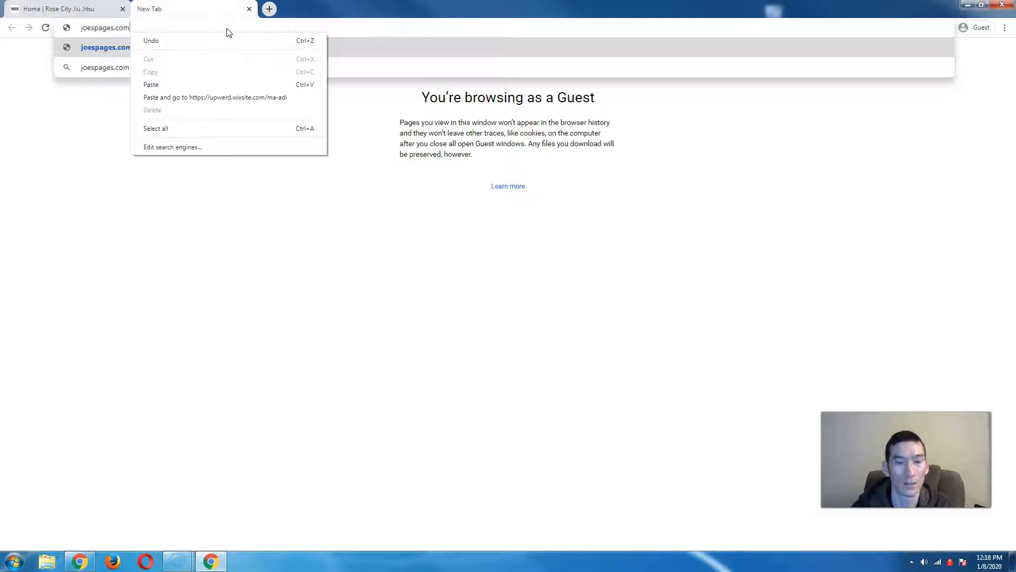
left_click(228, 29)
type("/wix1")
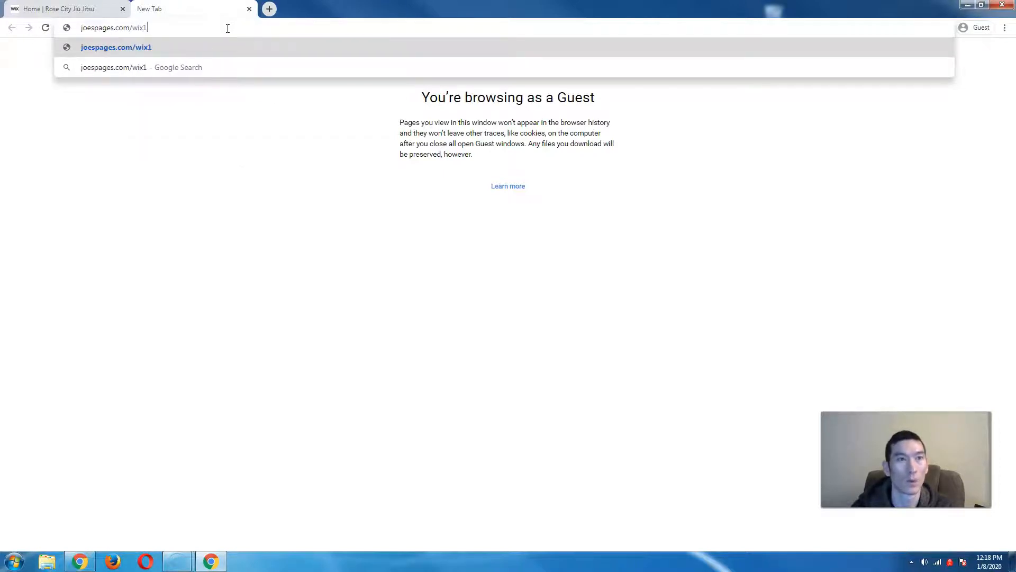
key("Return")
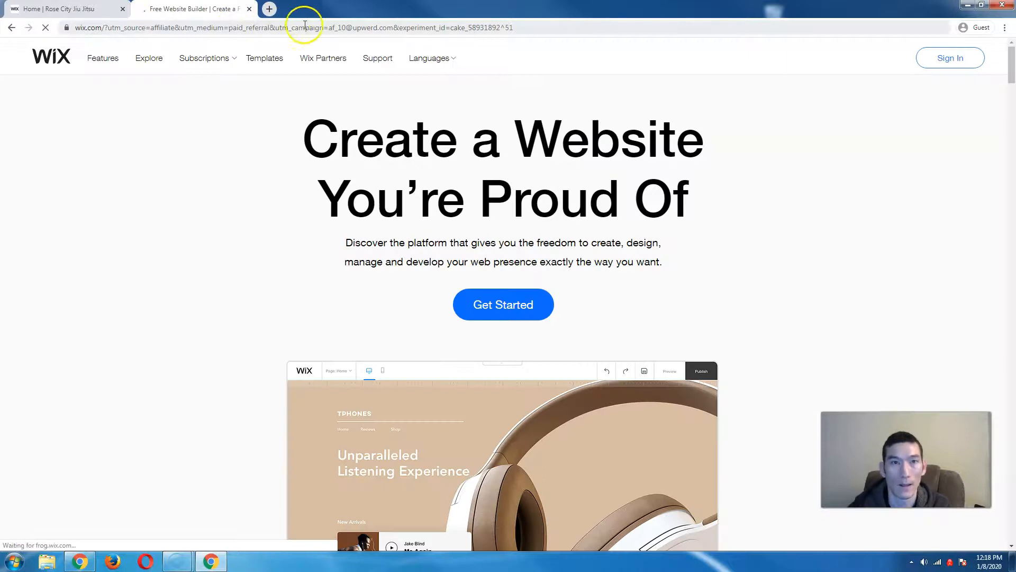
- Open Premium Plans from the Subscriptions menu, then go back to the Rose City Jiu Jitsu tab
mouse_move(220, 66)
left_click(216, 91)
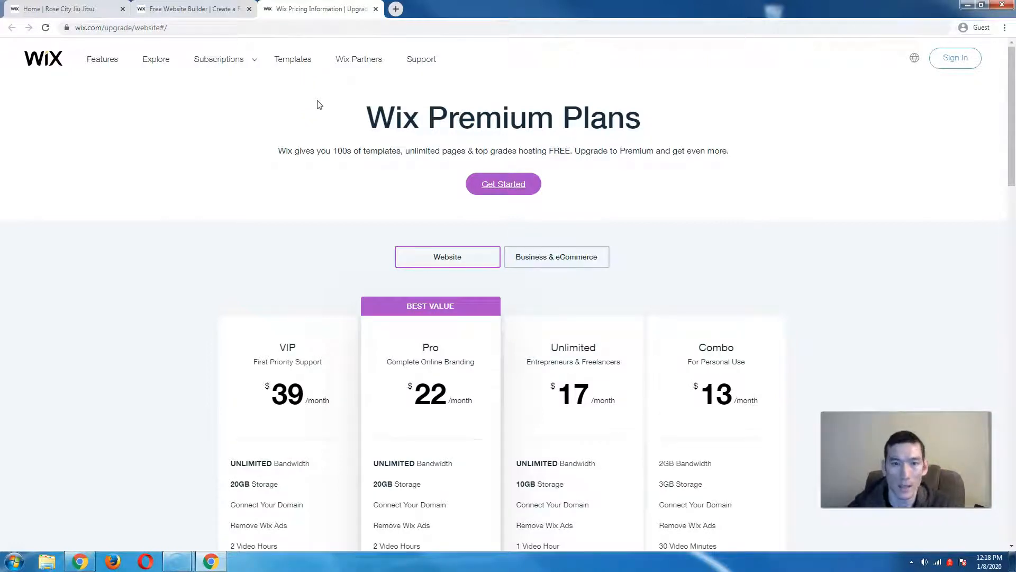
left_click(361, 113)
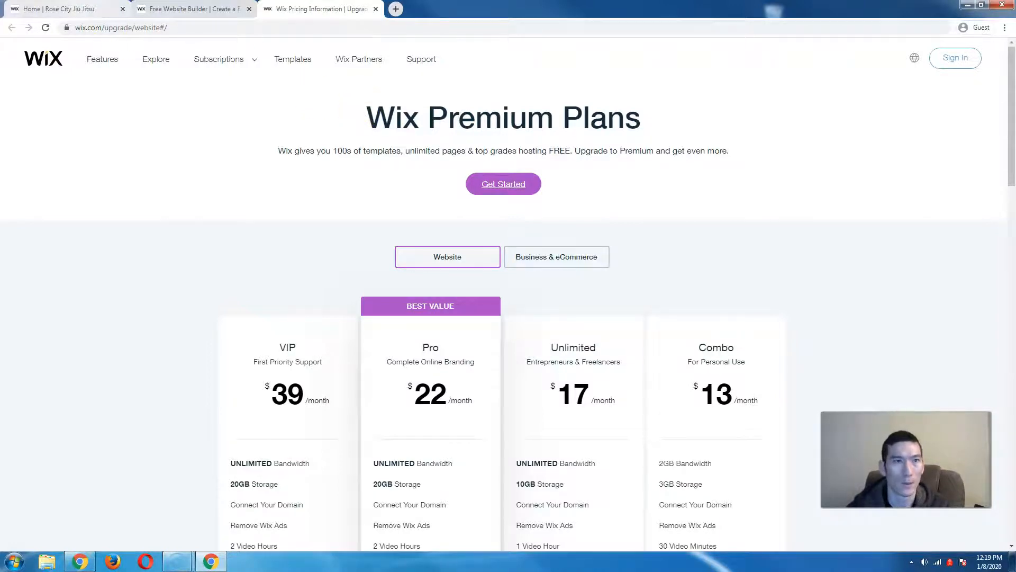
left_click(80, 9)
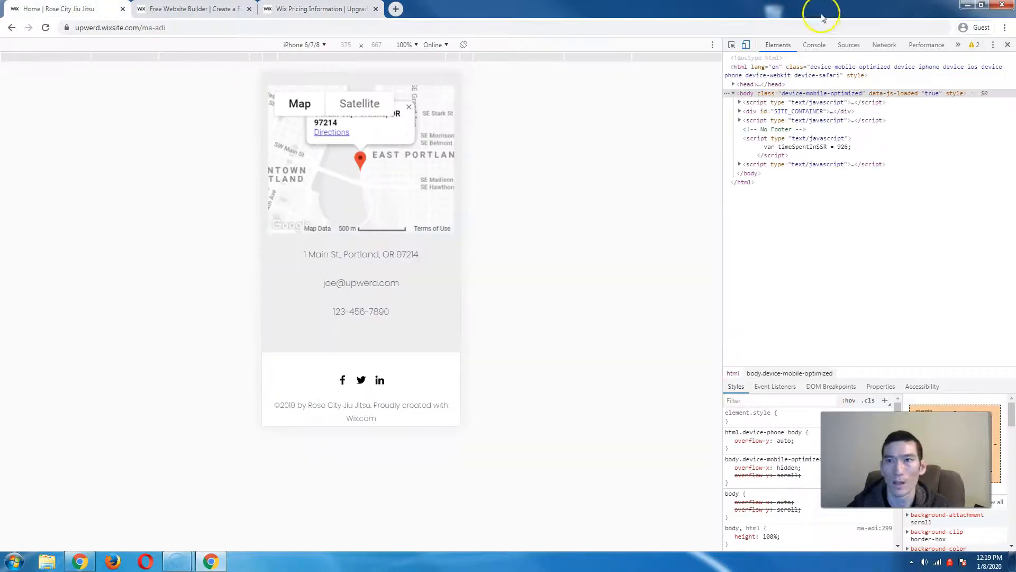
- Turn off device emulation, replace the site address with mydomain.com, then return to the pricing tab
left_click(748, 45)
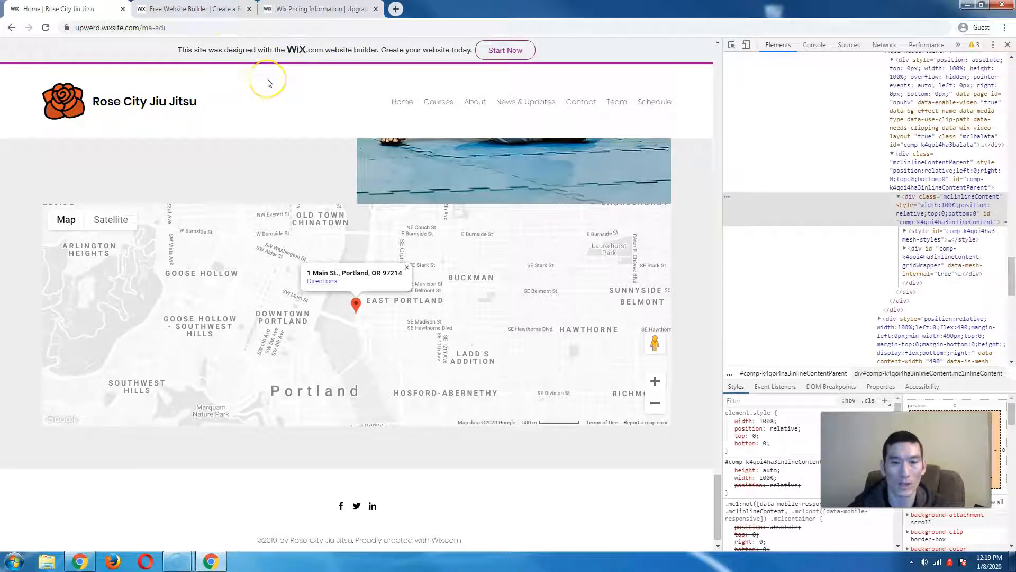
left_click(121, 27)
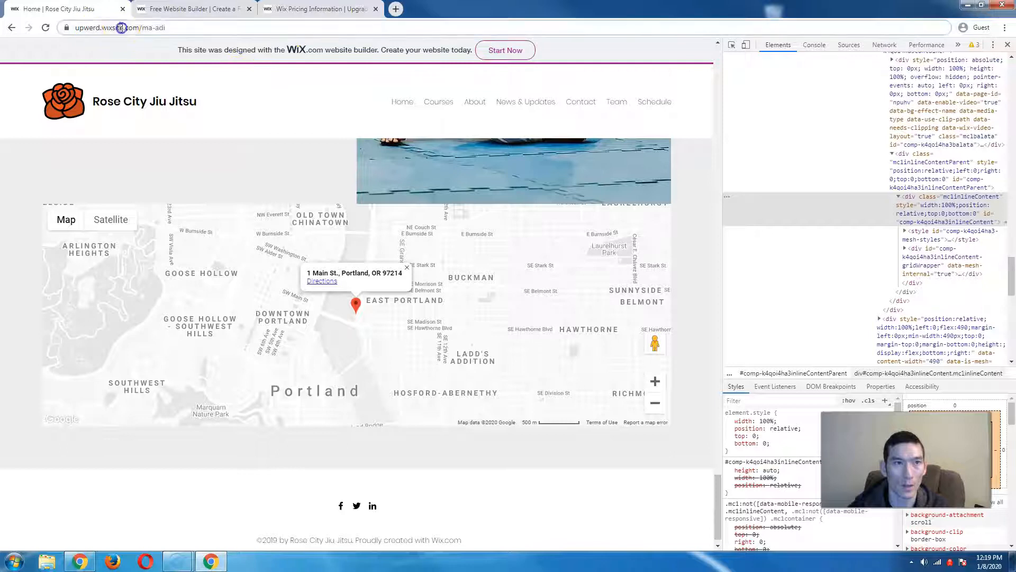
left_click(88, 30)
left_click(134, 27)
double_click(134, 28)
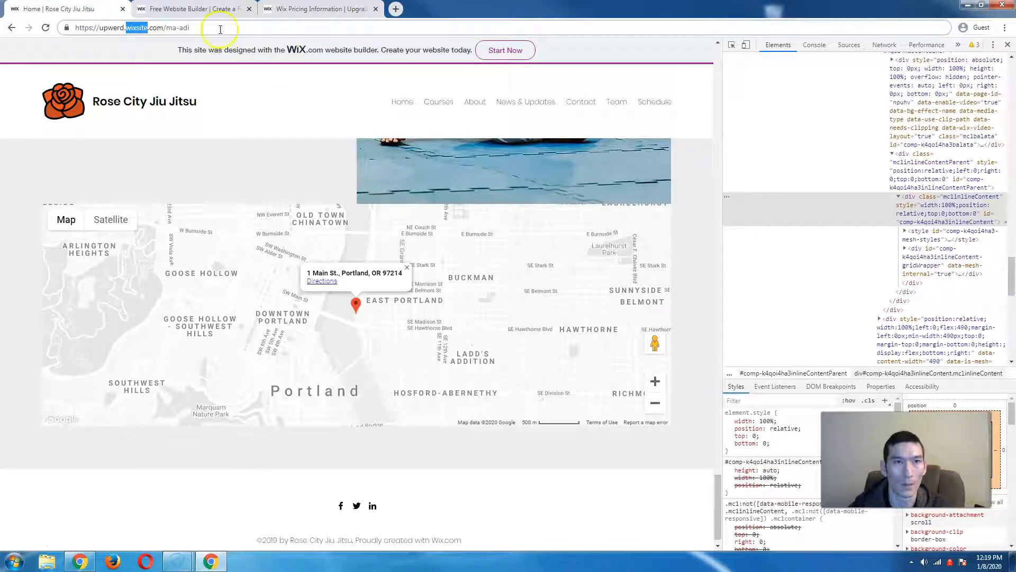
key("ctrl+a")
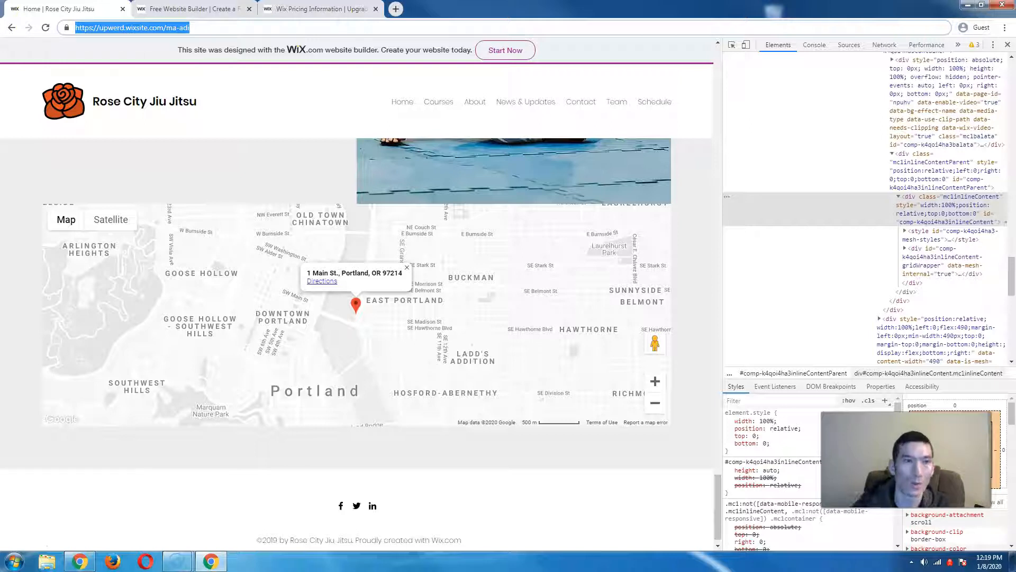
type("mydoma")
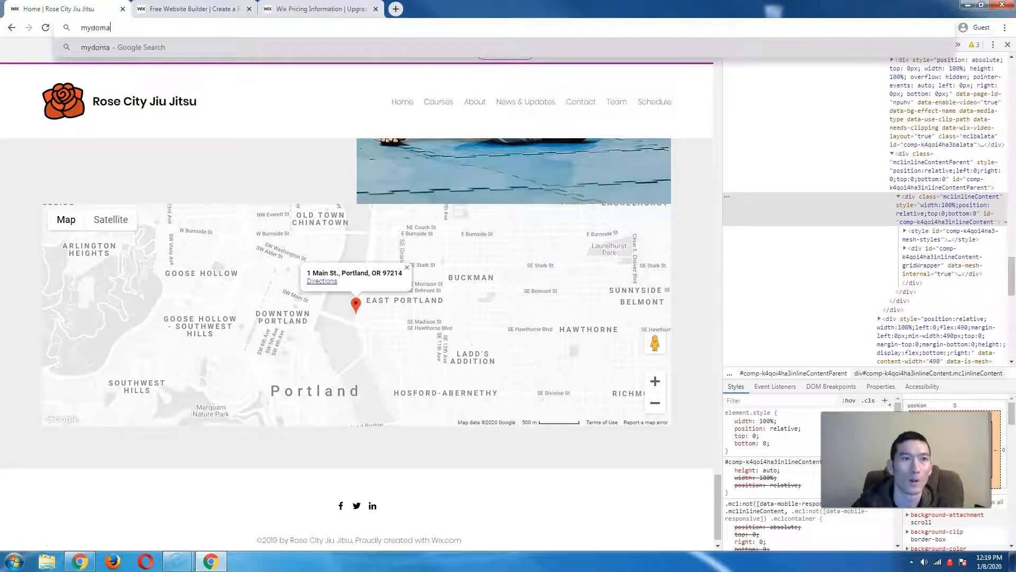
type("in.com")
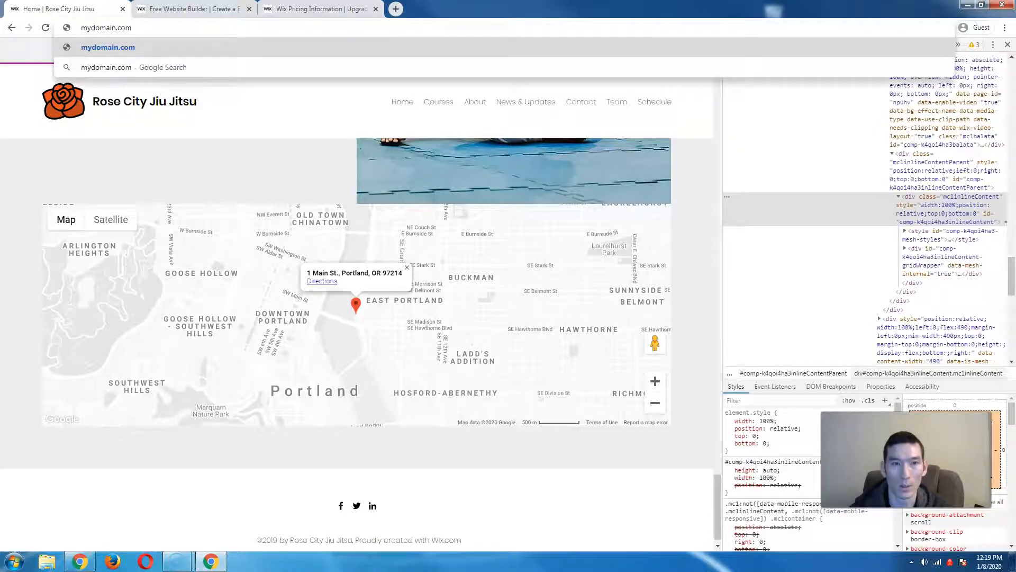
left_click(307, 8)
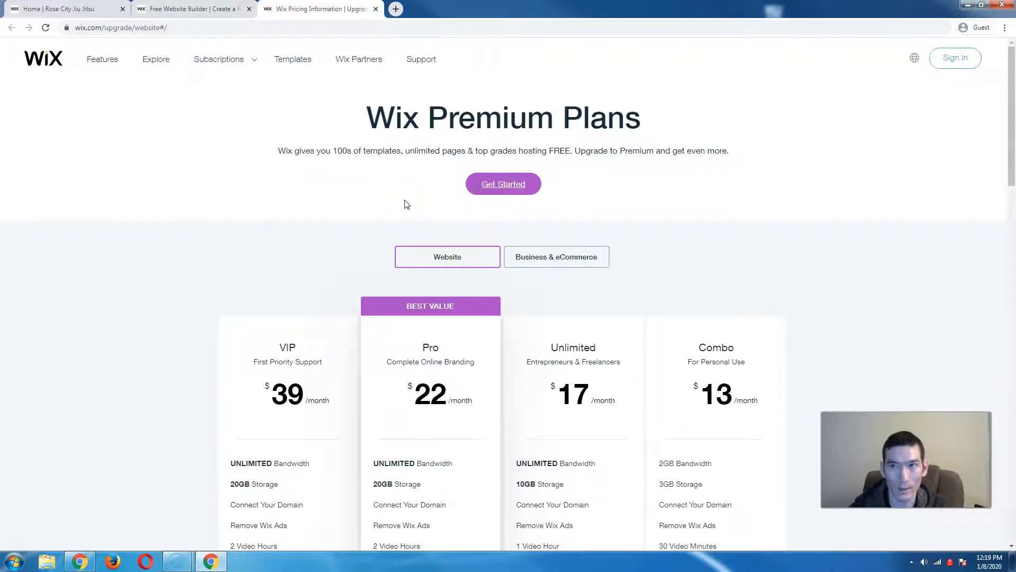
- Scroll to the VIP, Pro, Unlimited and Combo feature lists and read the Combo rows' tooltips
scroll(407, 204, "down", 3)
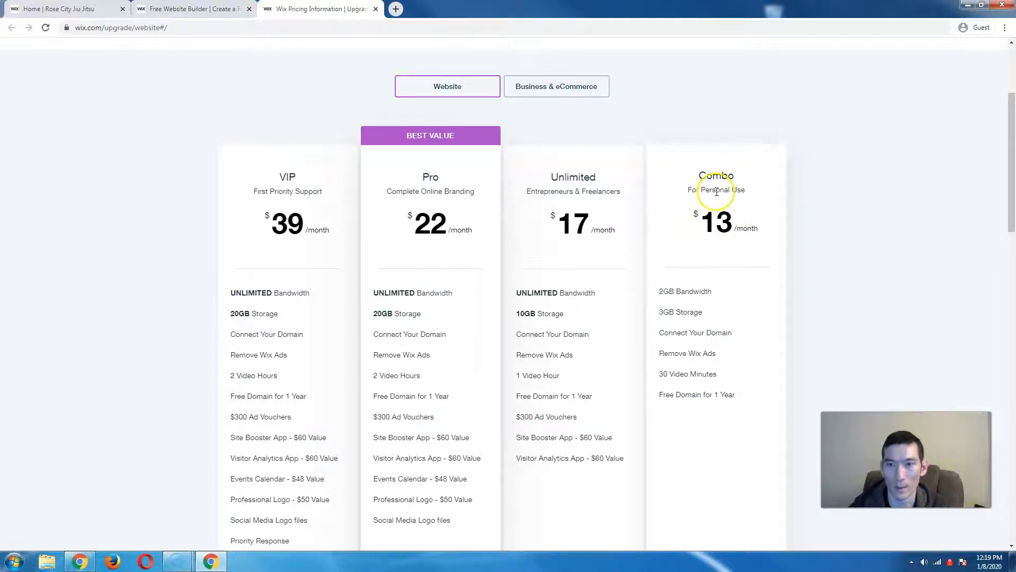
mouse_move(709, 330)
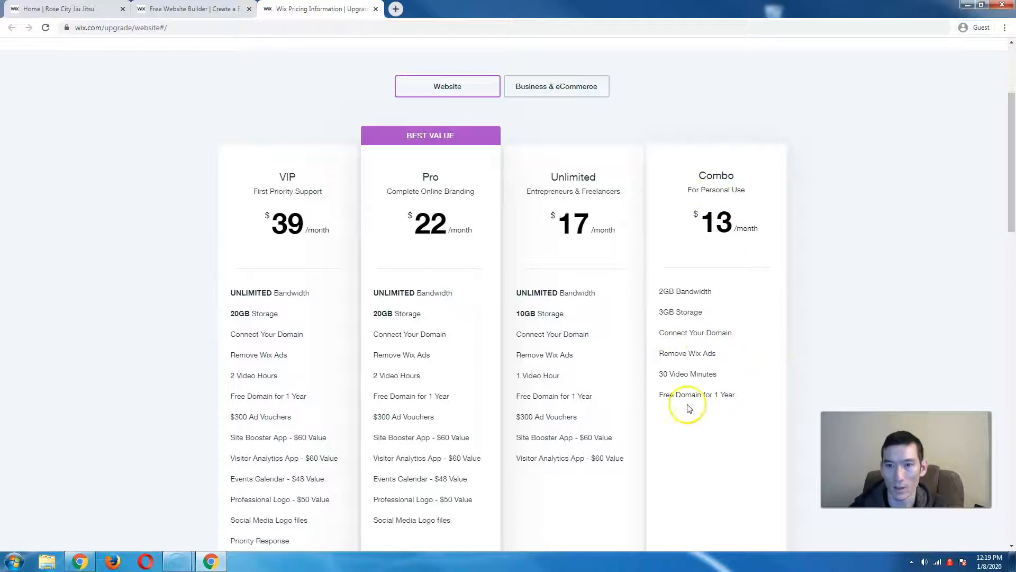
mouse_move(681, 401)
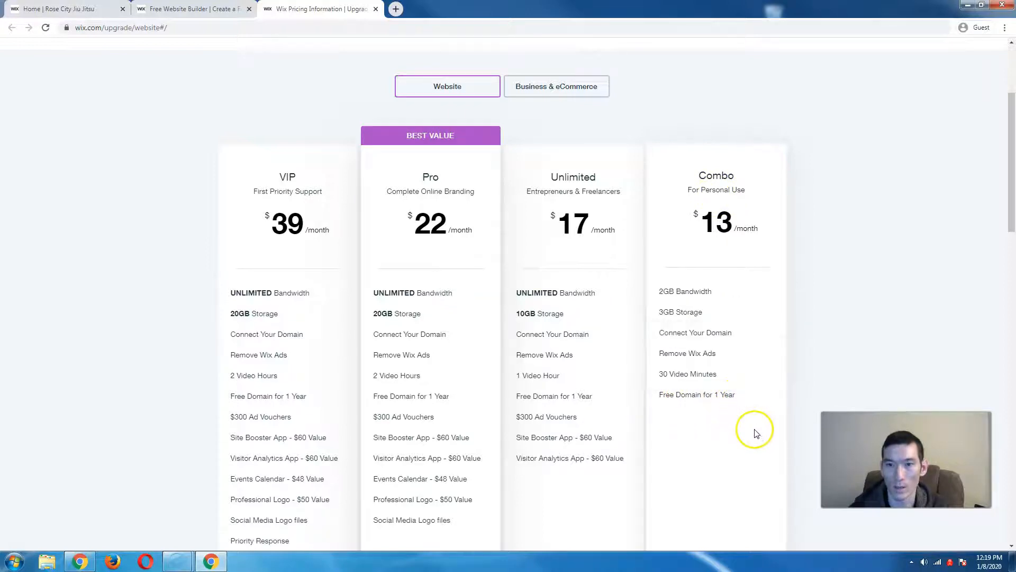
mouse_move(707, 294)
mouse_move(672, 317)
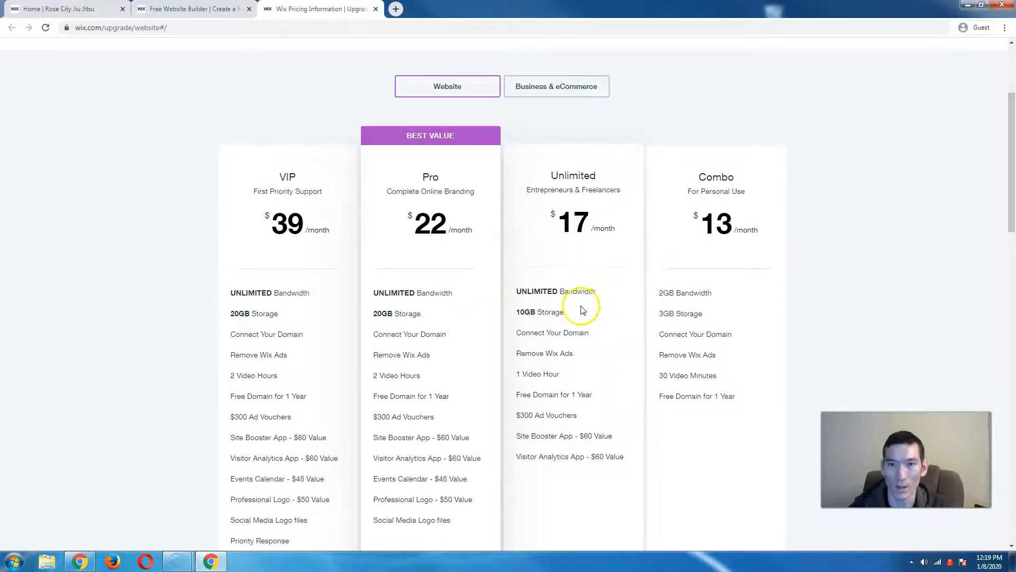
mouse_move(751, 295)
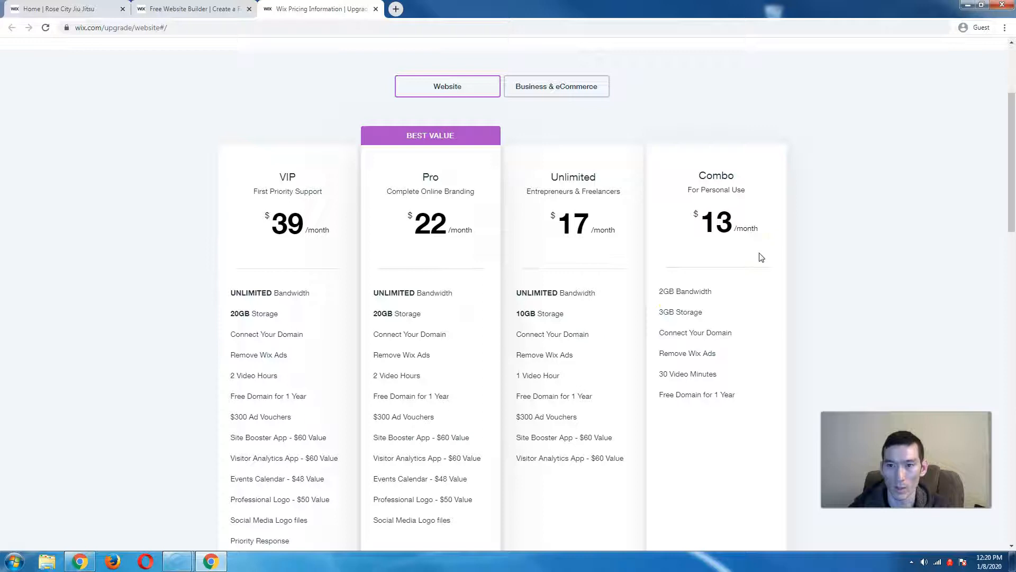
mouse_move(664, 353)
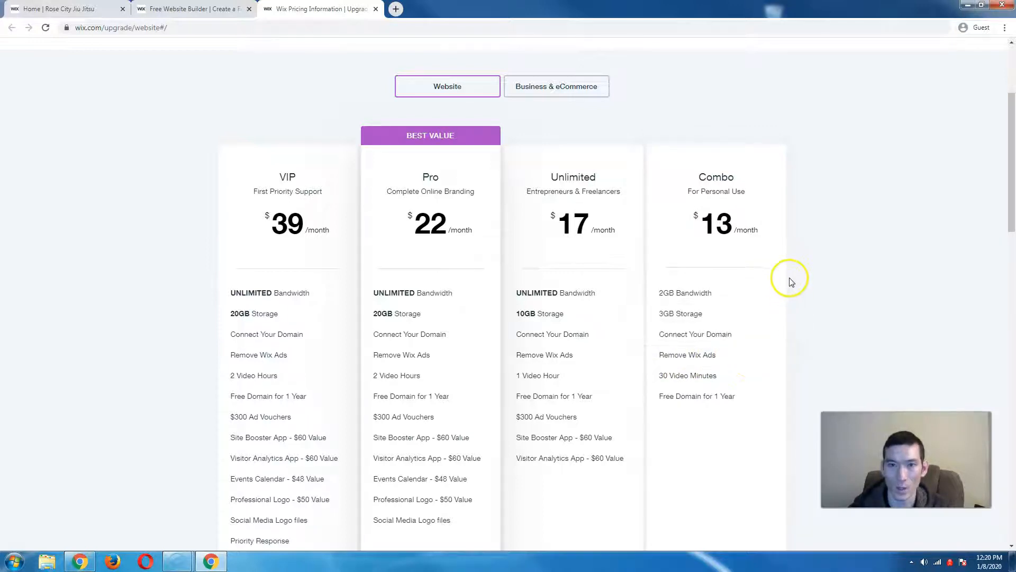
mouse_move(754, 320)
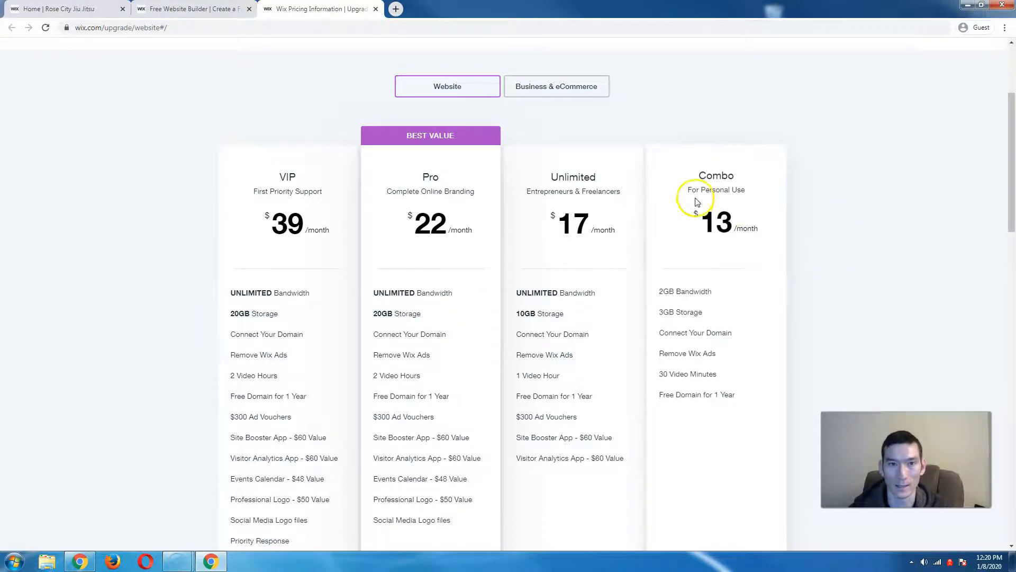
- Close the pricing tab, start a new Wix website and switch to account registration
left_click(375, 9)
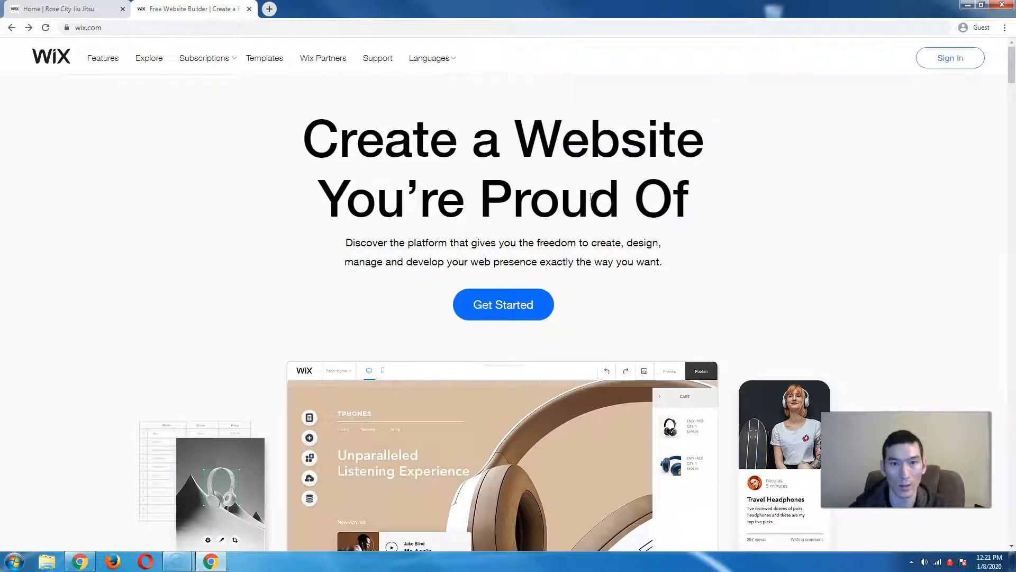
left_click(500, 311)
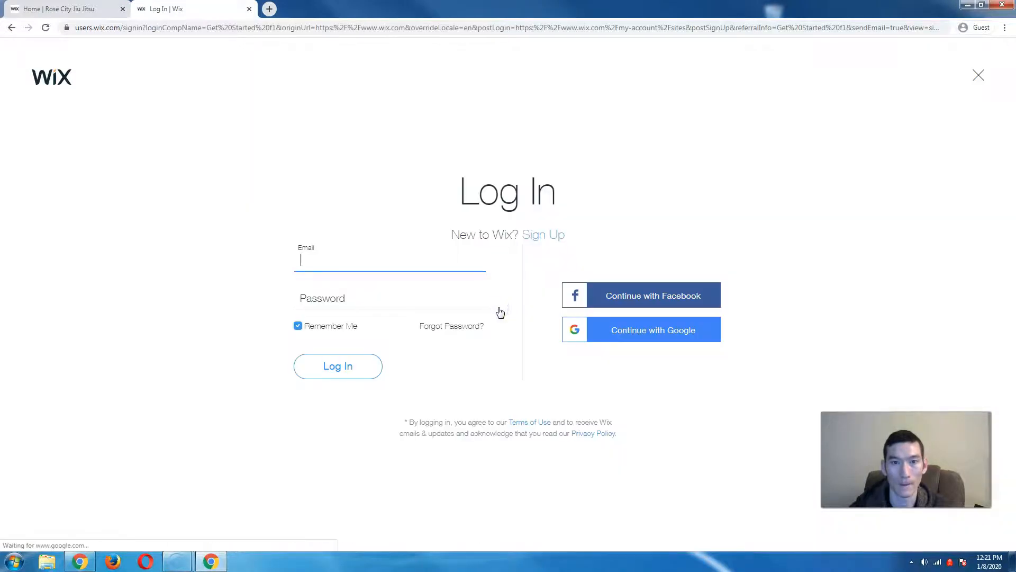
left_click(551, 237)
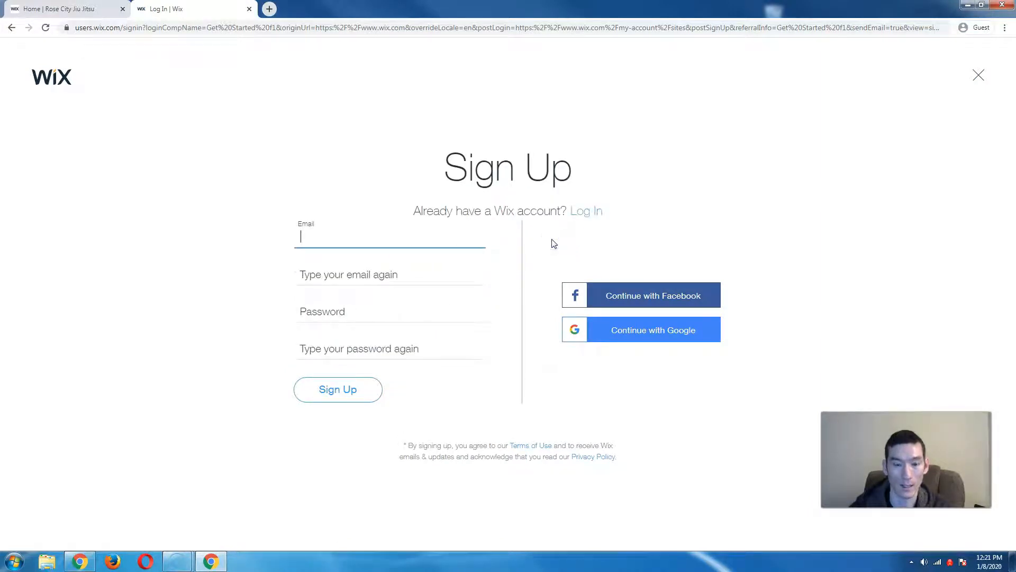
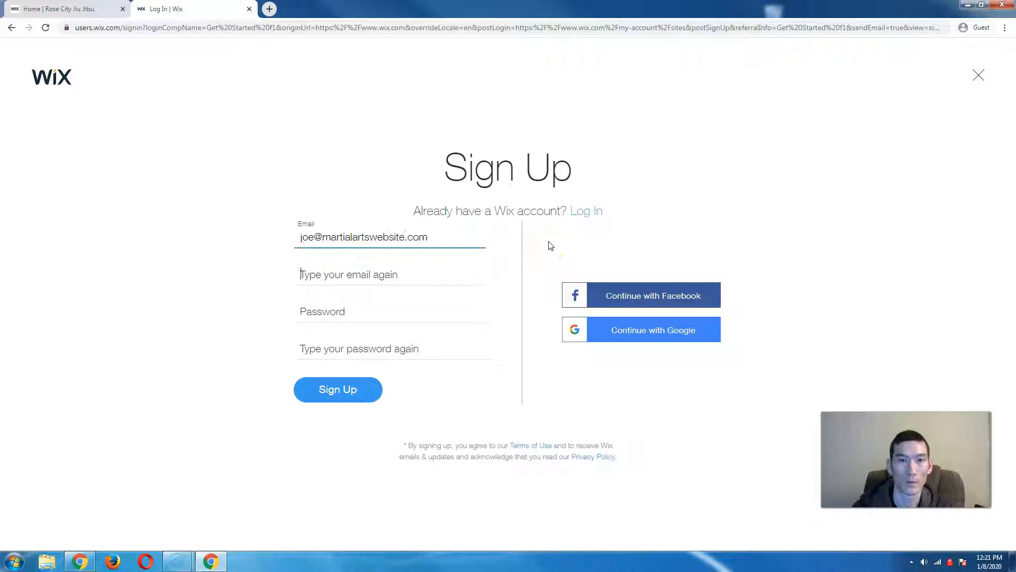
- Enter the account e-mail address, type and confirm the password, and sign up
key("Tab")
key("Tab")
type("******")
key("Tab")
type("****")
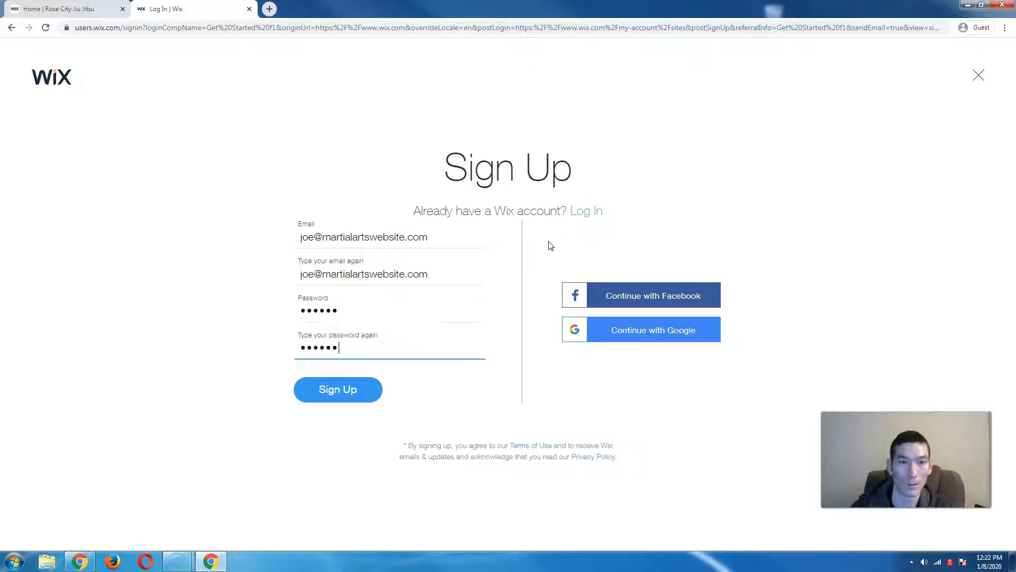
type("**")
left_click(369, 390)
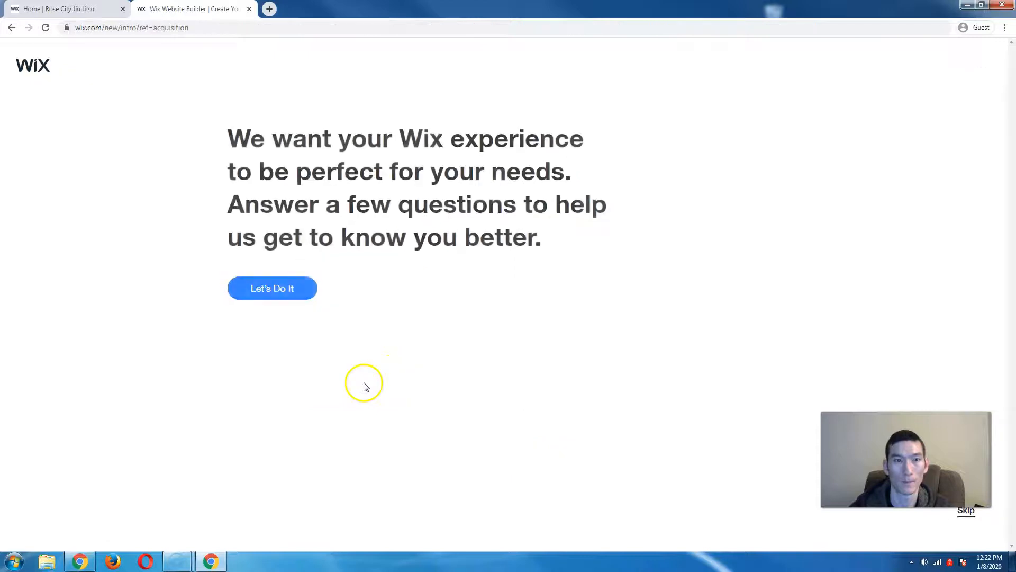
- Answer the setup questions: site for myself, first website, Business category
left_click(285, 292)
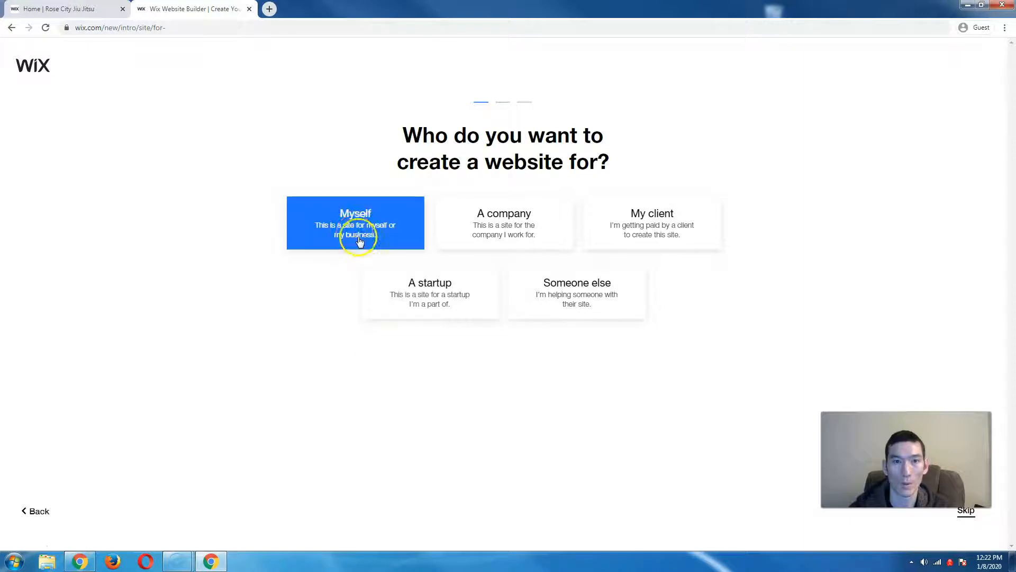
left_click(399, 235)
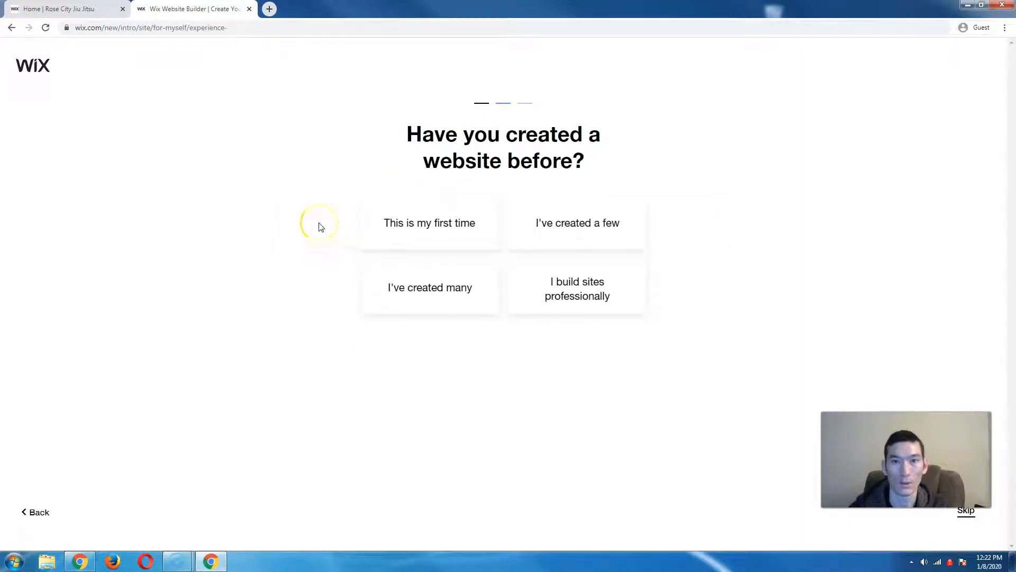
left_click(404, 220)
left_click(456, 237)
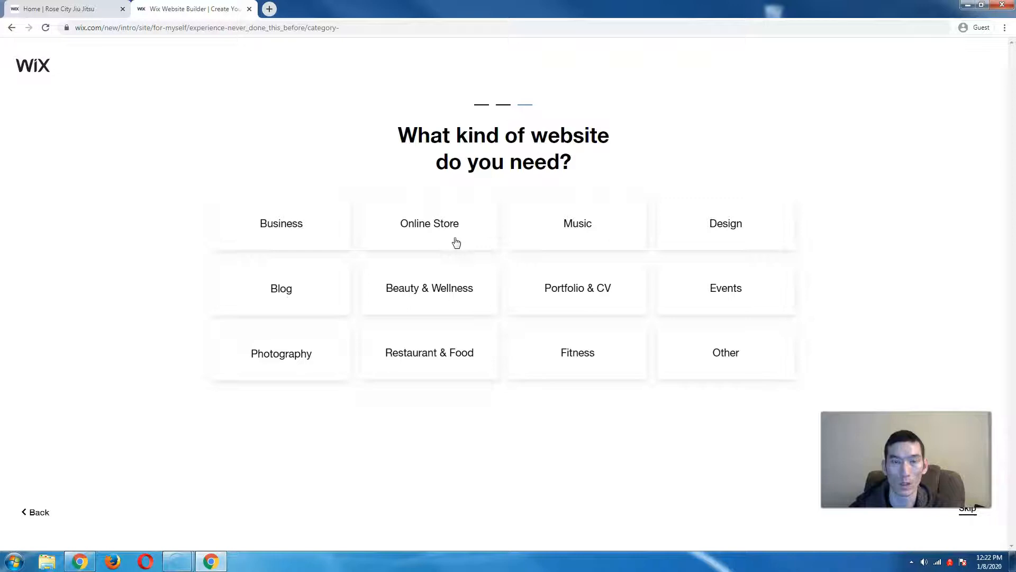
left_click(230, 223)
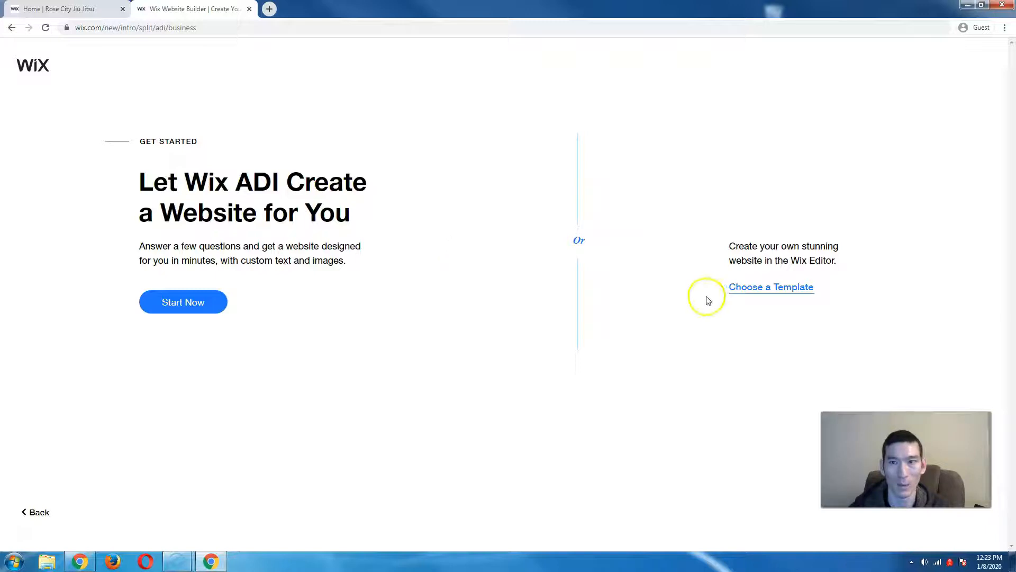
- Choose to start from a template and search the gallery for 'martial arts'
left_click(762, 290)
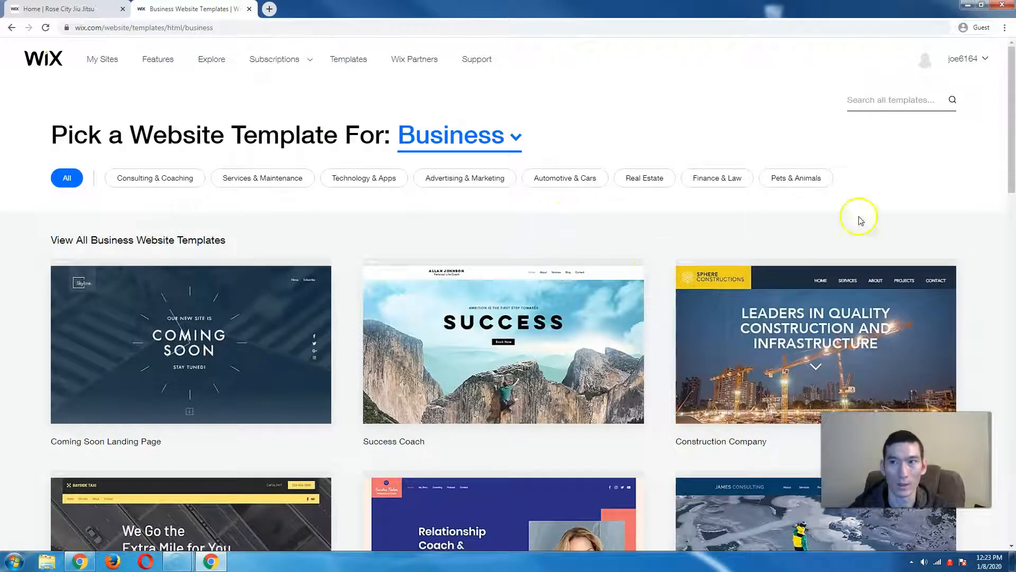
left_click(854, 104)
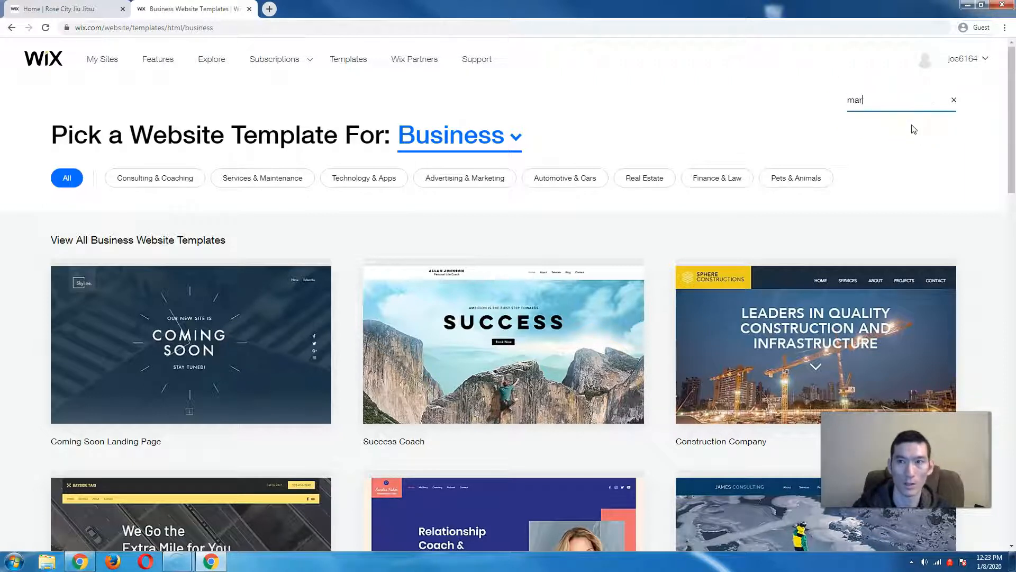
type("martial arts")
key("Return")
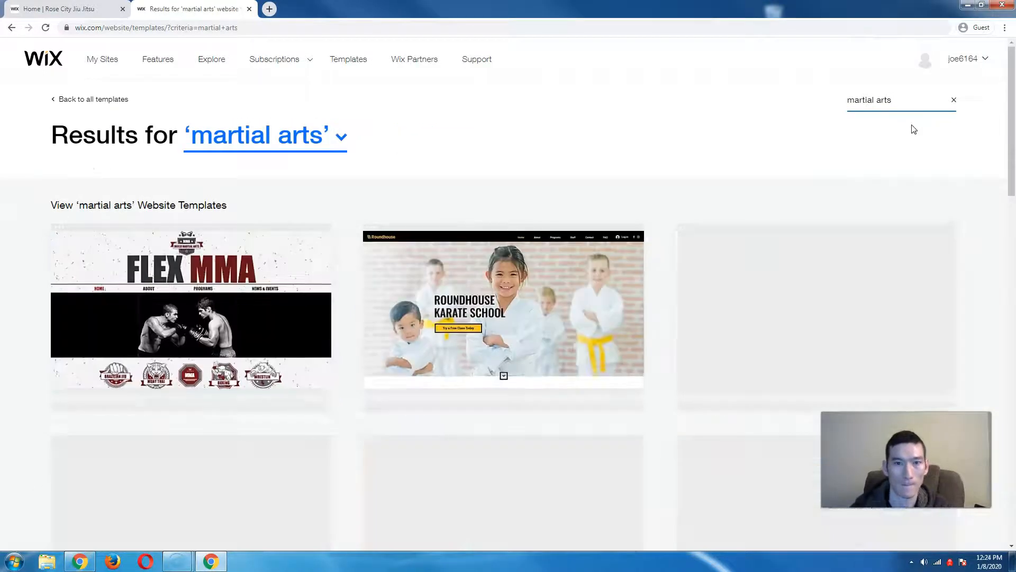
- Open the free Children Karate School template in the editor
left_click(909, 126)
left_click(785, 130)
mouse_move(465, 322)
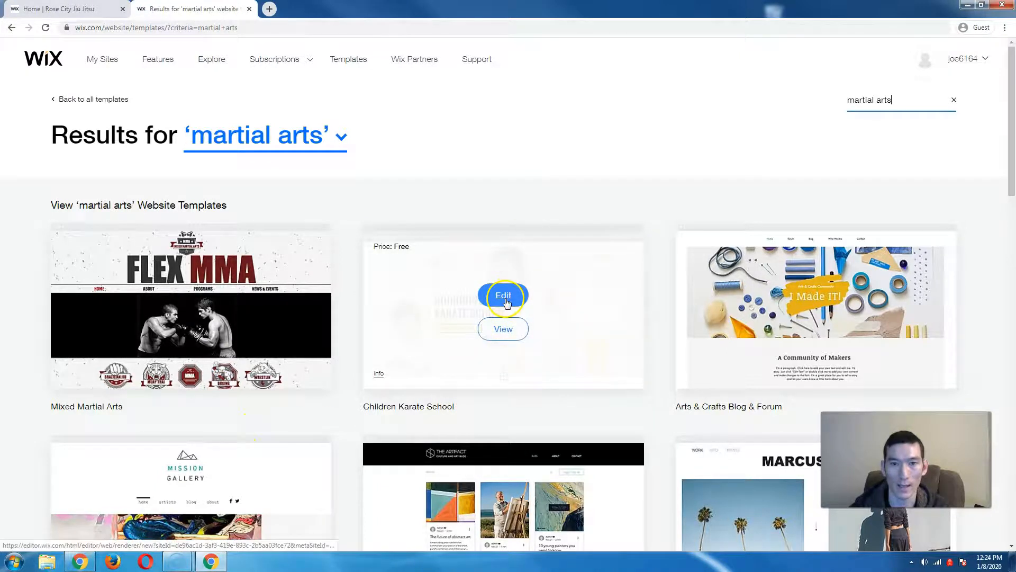
left_click(506, 302)
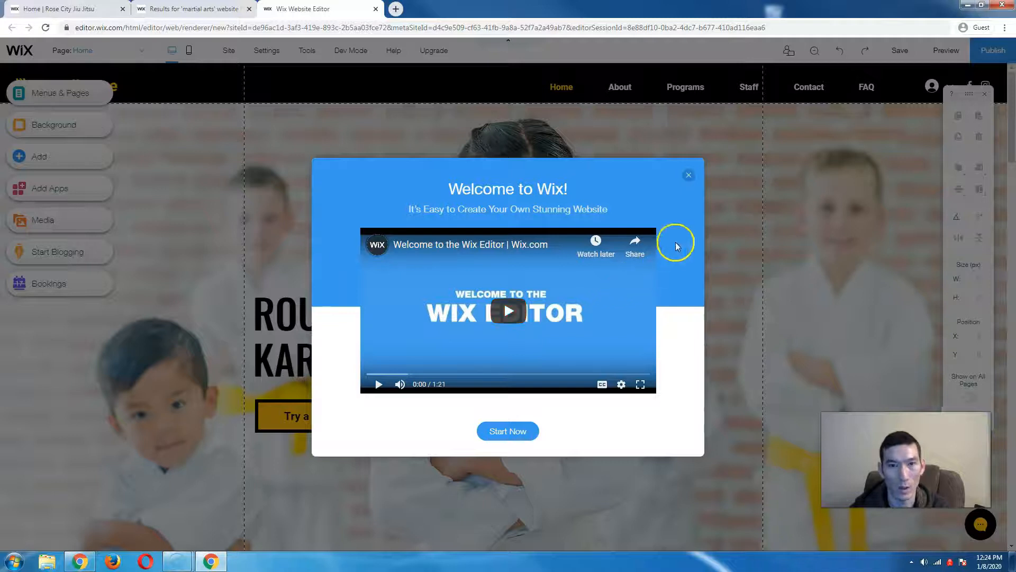
- Close the Welcome to Wix video and nudge the Roundhouse Karate School heading right to position 41, 418
left_click(692, 181)
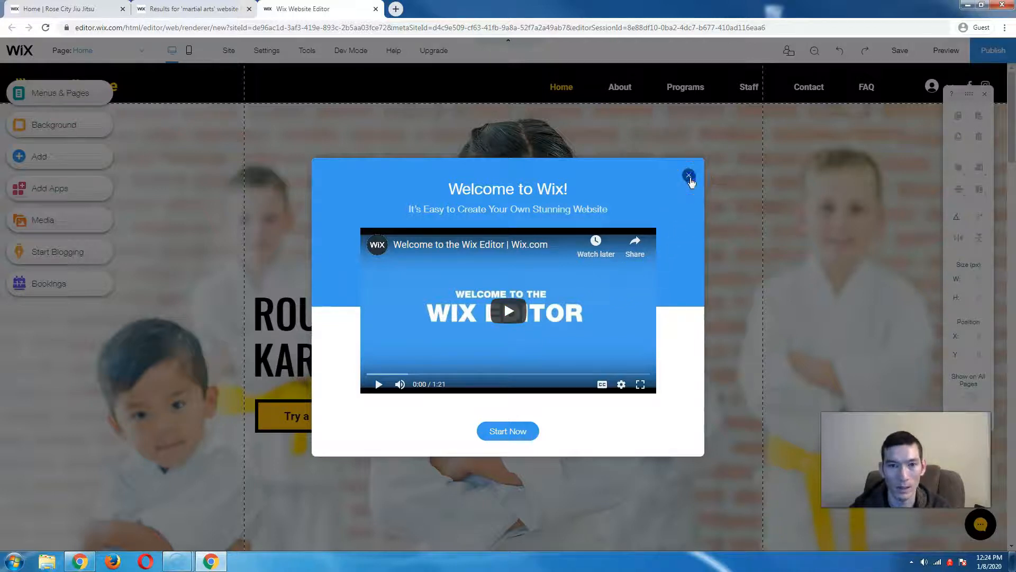
left_click(690, 177)
left_click(530, 271)
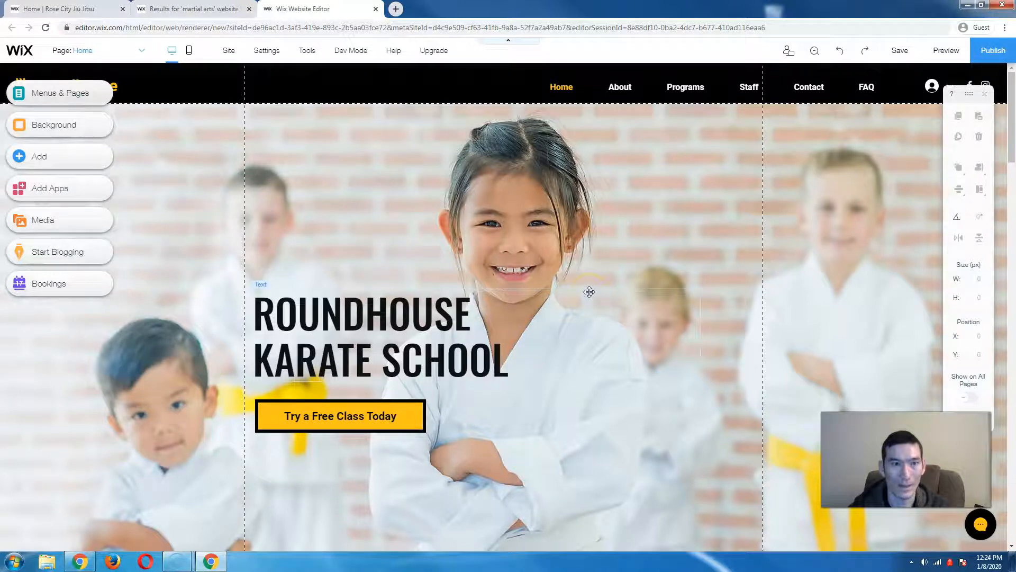
left_click(546, 280)
scroll(546, 280, "down", 2)
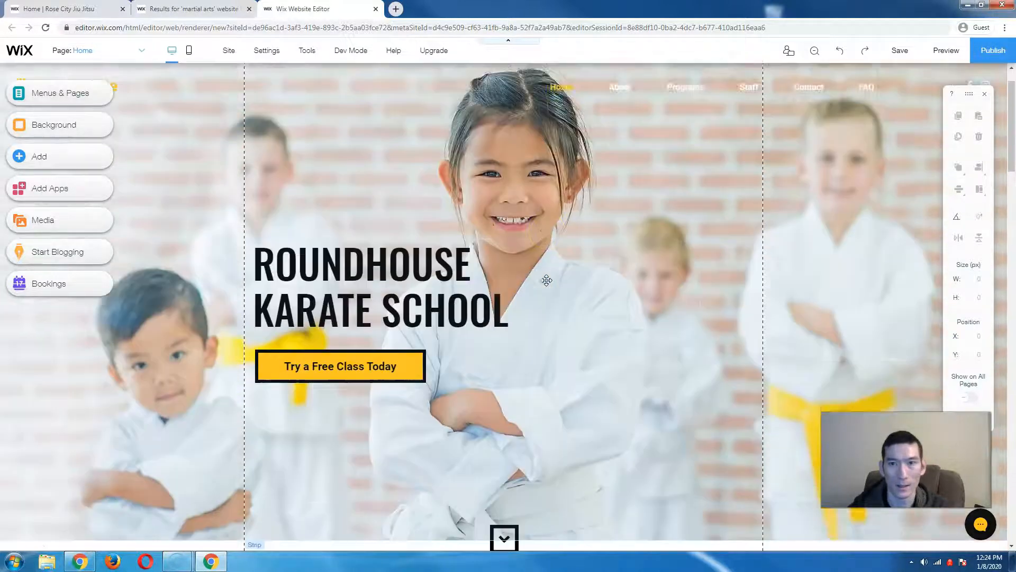
scroll(546, 280, "up", 2)
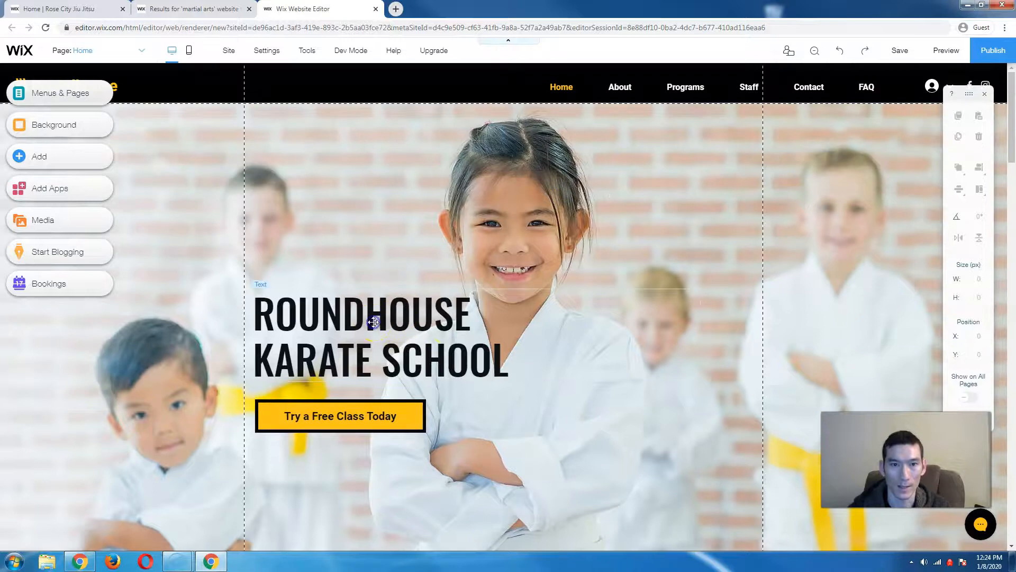
left_click(374, 322)
left_click_drag(475, 289, 477, 313)
- Replace ROUNDHOUSE in the heading's first line with 'Joe's Dojo'
double_click(426, 306)
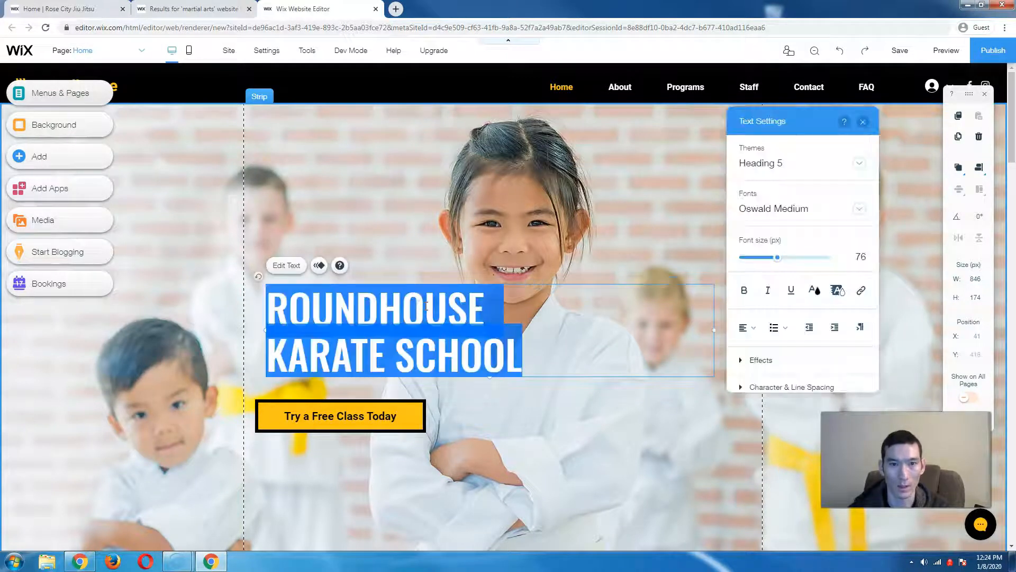
double_click(425, 306)
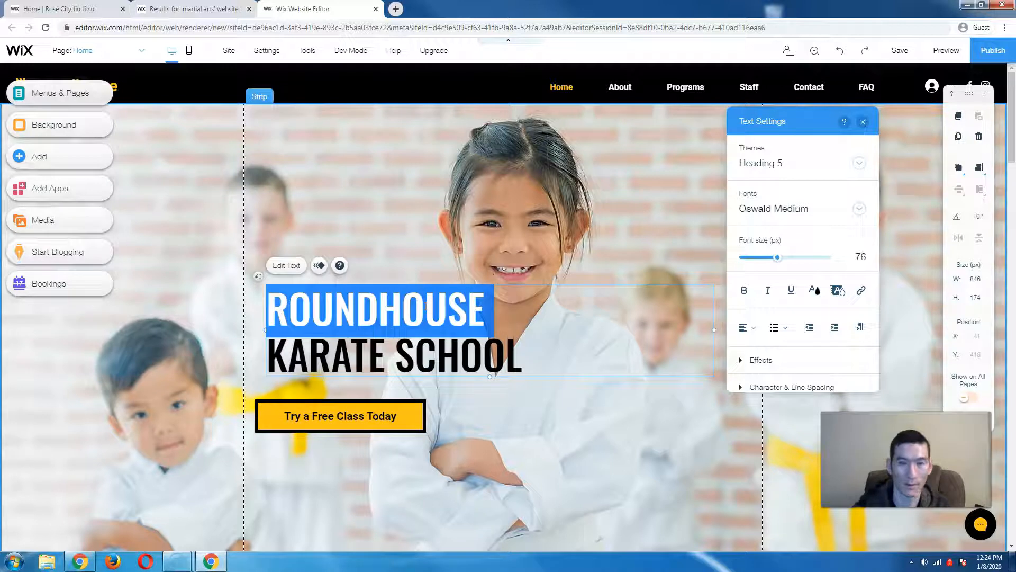
type("J")
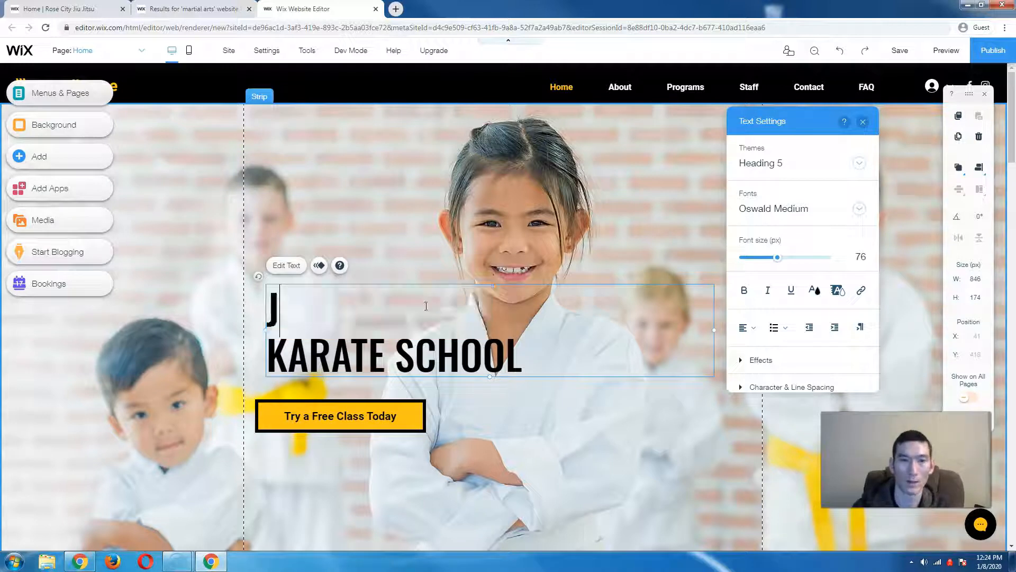
type("oe's School")
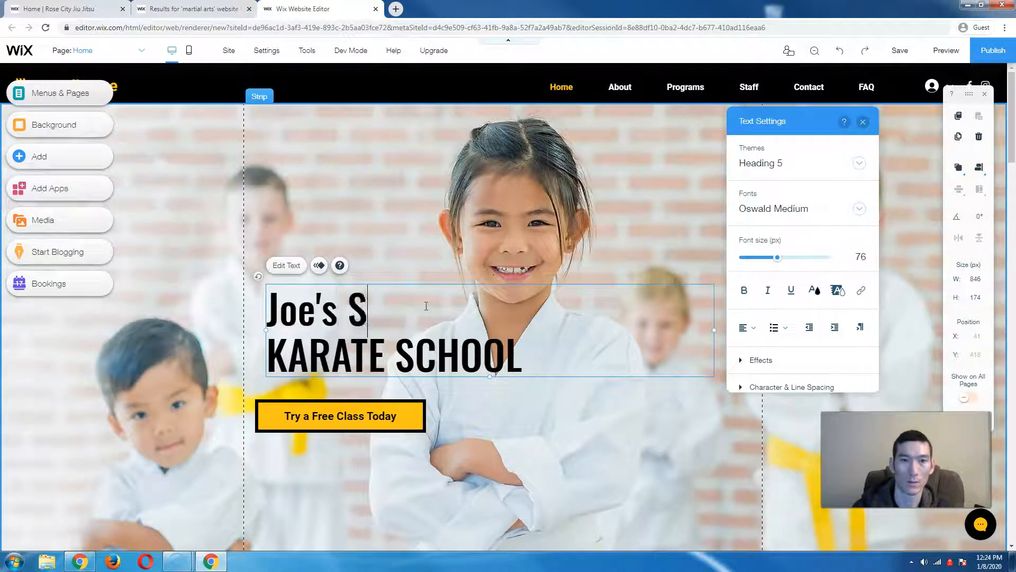
double_click(426, 306)
type("Dojo")
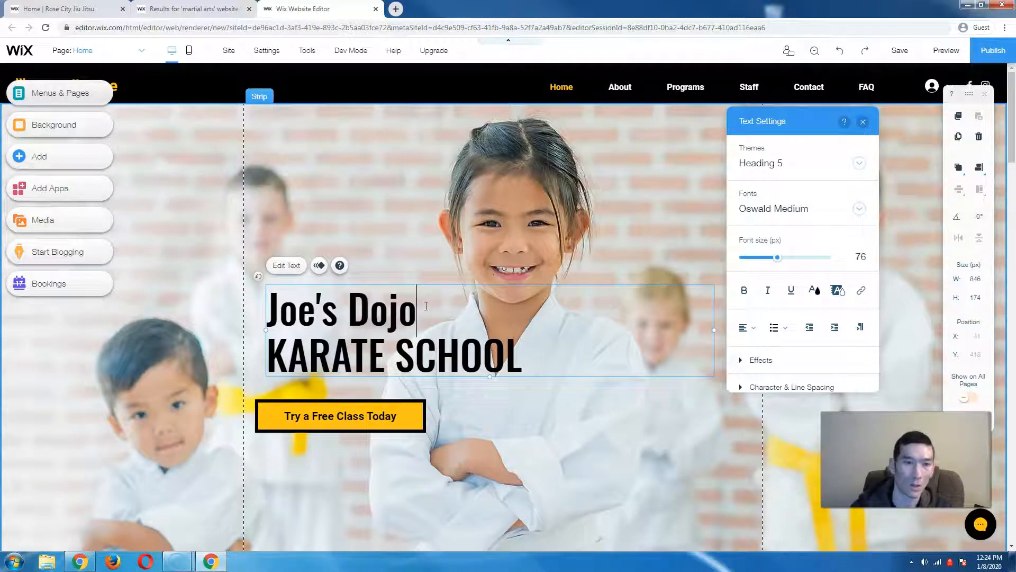
- Set the Joe's Dojo line to Palatino Linotype at 81 px
triple_click(379, 308)
mouse_move(777, 258)
left_mouse_down()
mouse_move(791, 259)
mouse_move(780, 257)
left_mouse_up()
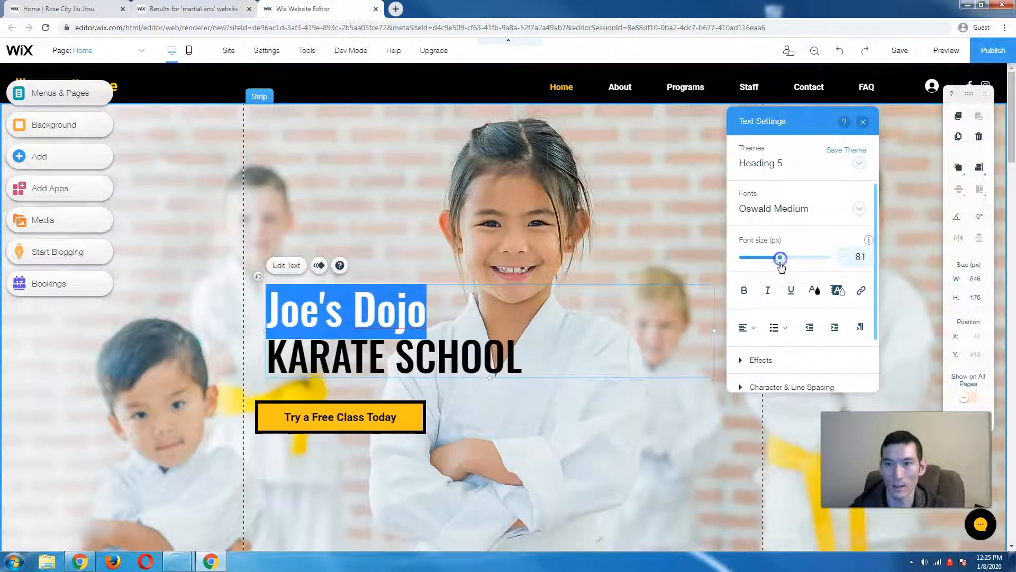
scroll(791, 302, "down", 1)
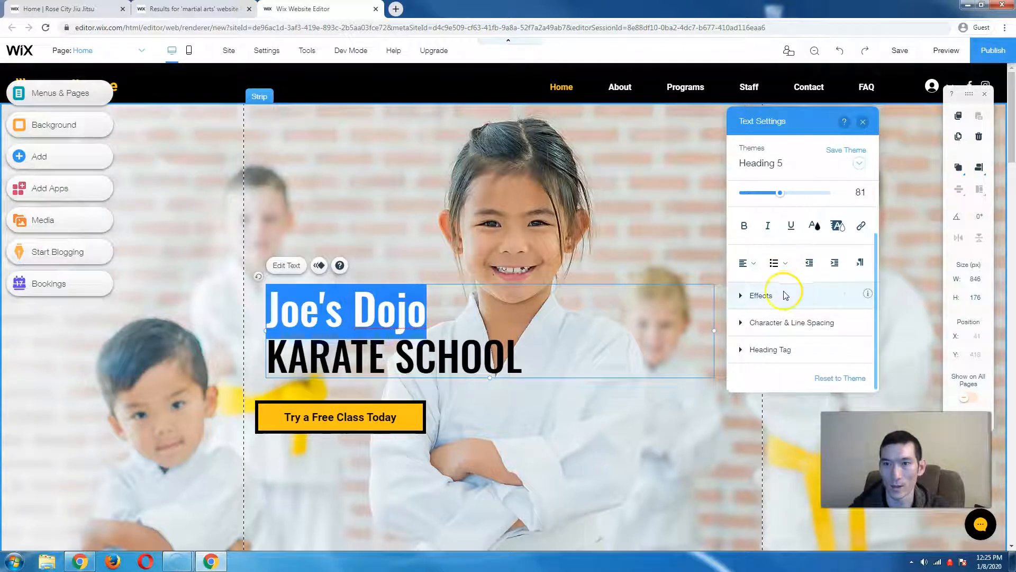
scroll(783, 291, "up", 1)
left_click(794, 208)
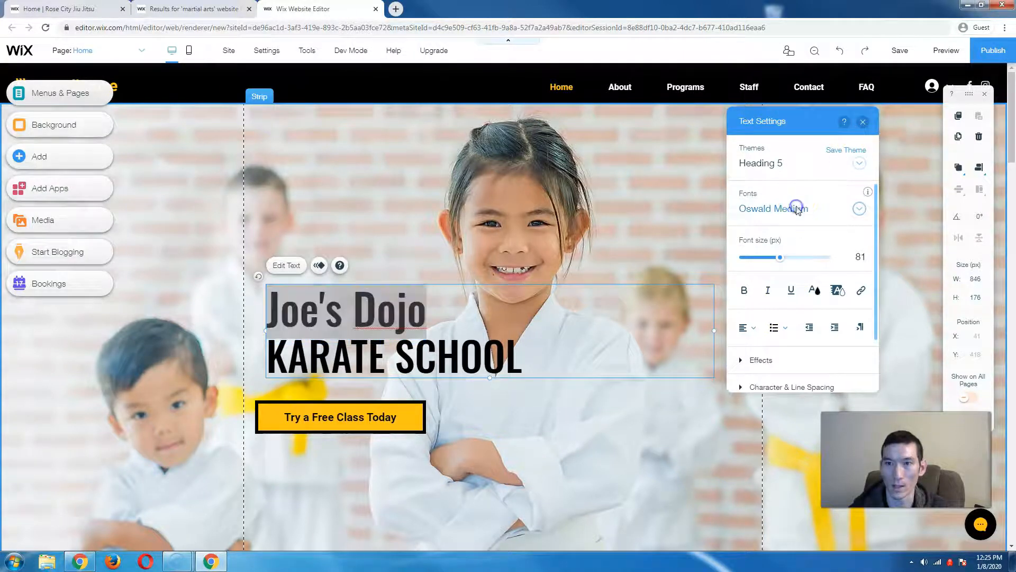
left_click(781, 288)
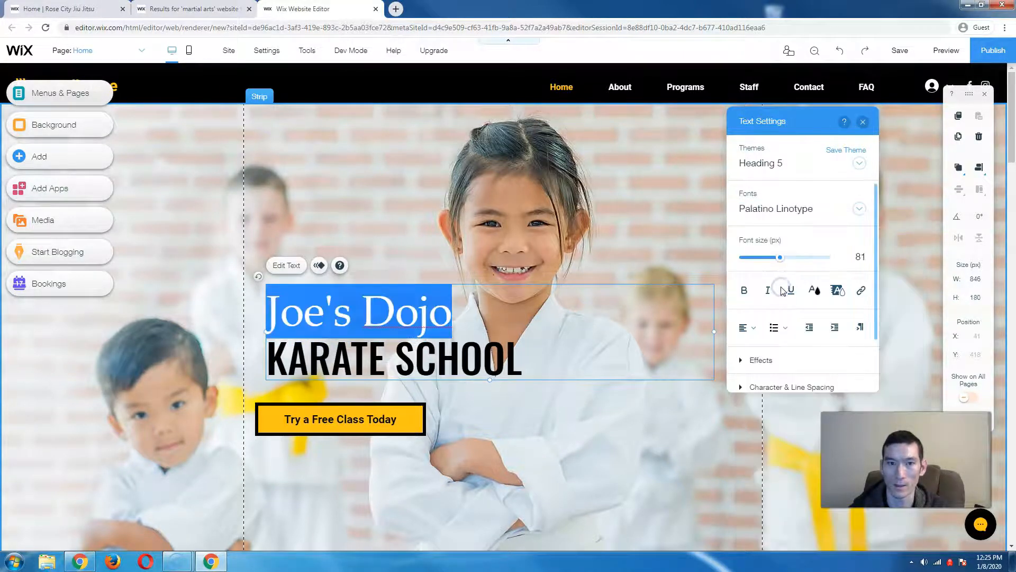
left_click(862, 127)
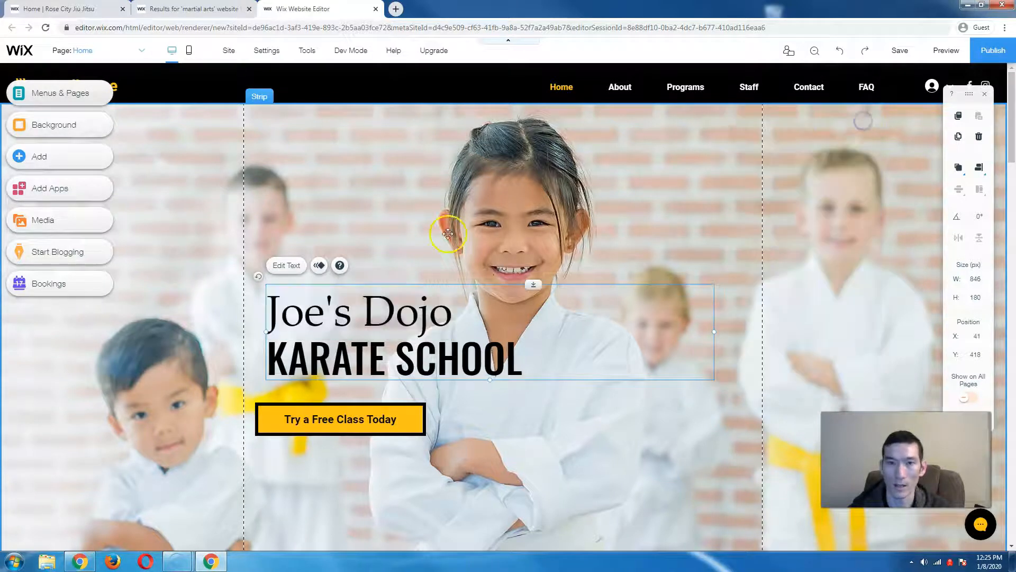
double_click(422, 193)
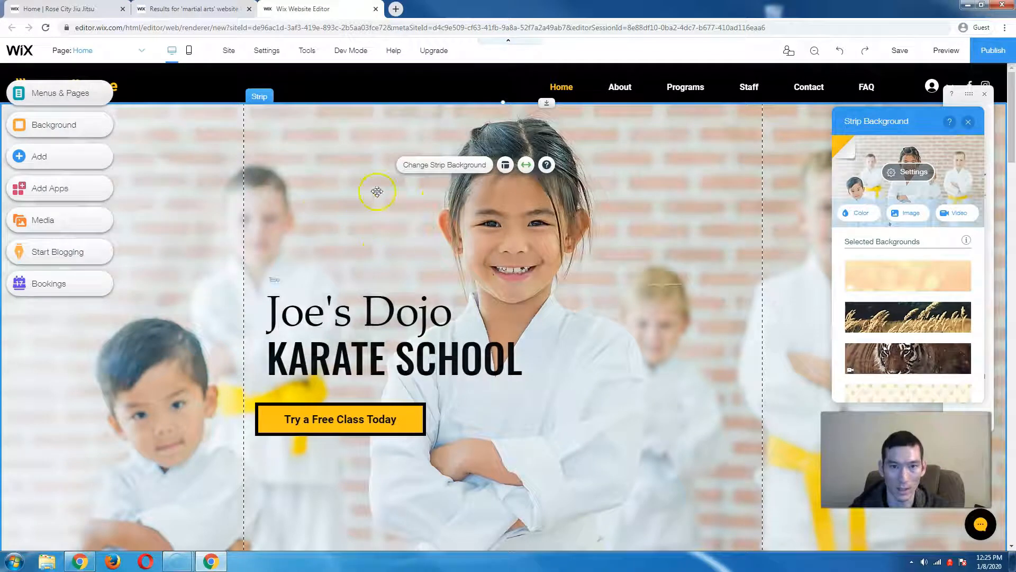
left_click(574, 240)
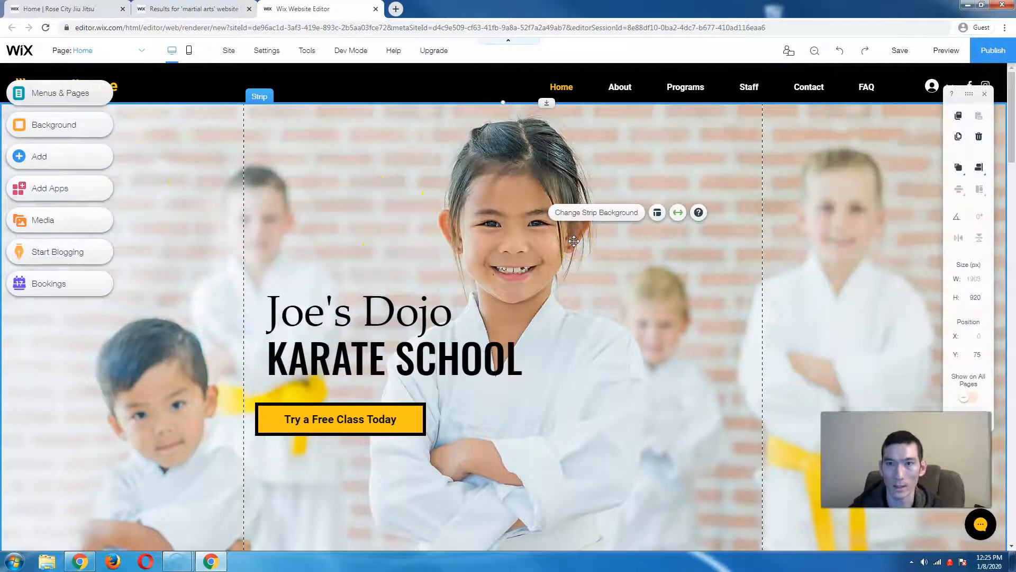
double_click(479, 213)
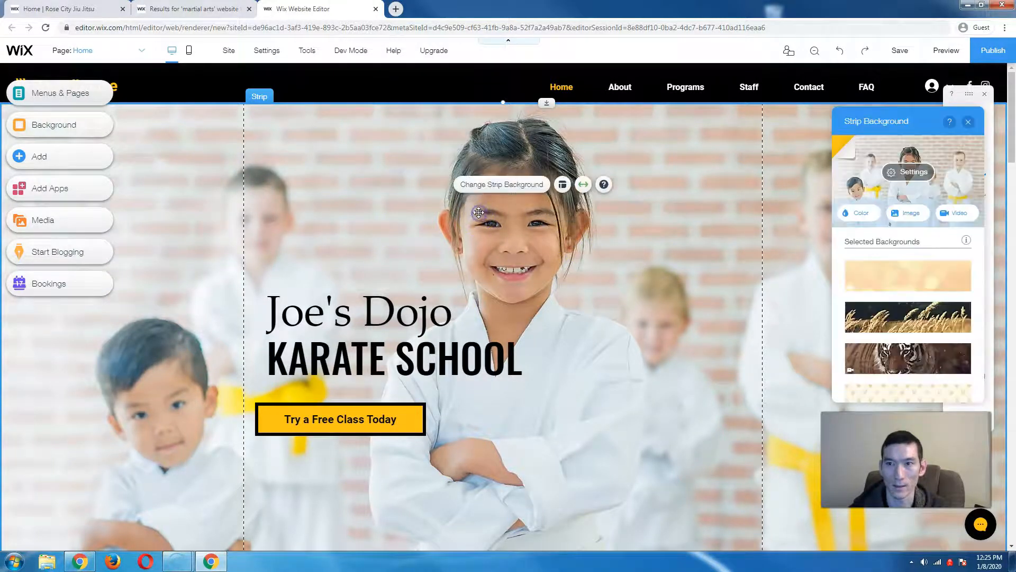
left_click(904, 216)
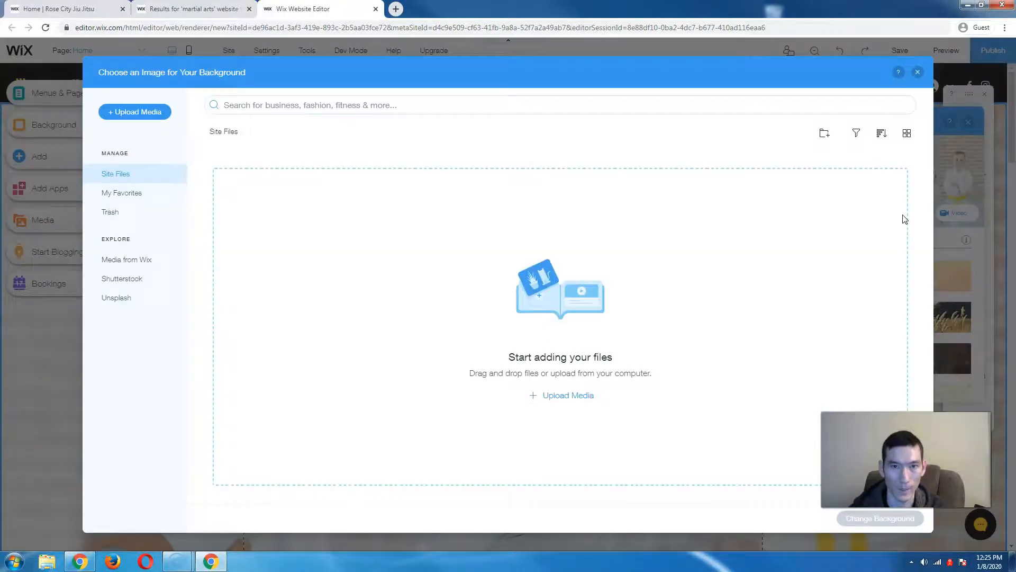
left_click(135, 264)
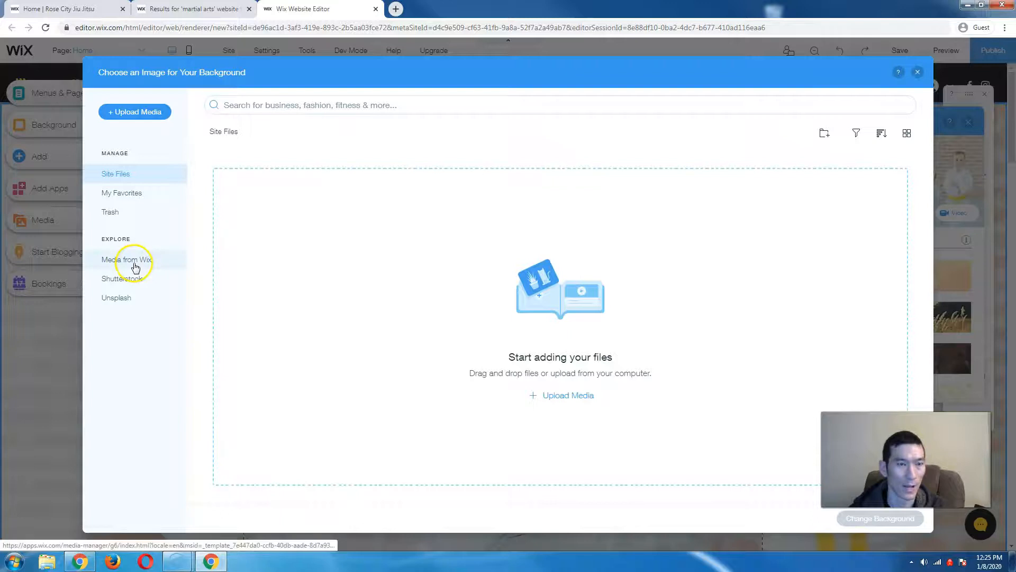
- Search Wix's free media for 'martial arts' and apply the judo training photo as the strip background
left_click(132, 264)
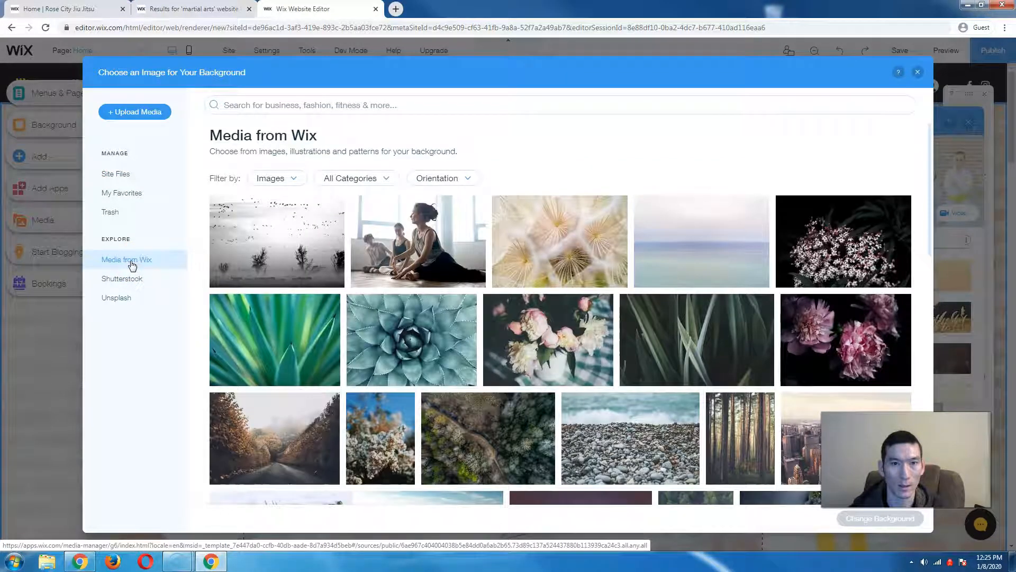
left_click(289, 105)
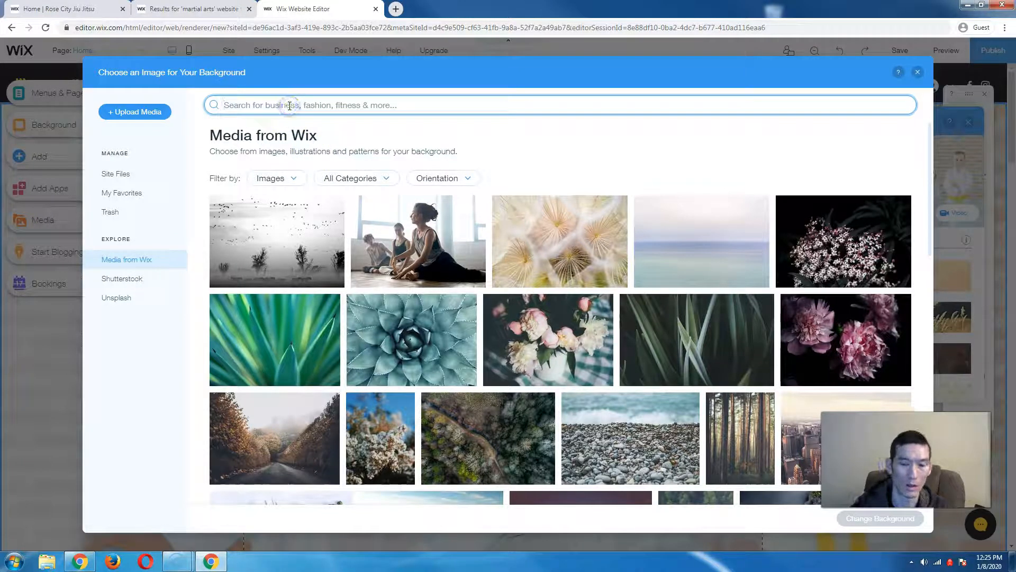
type("martial")
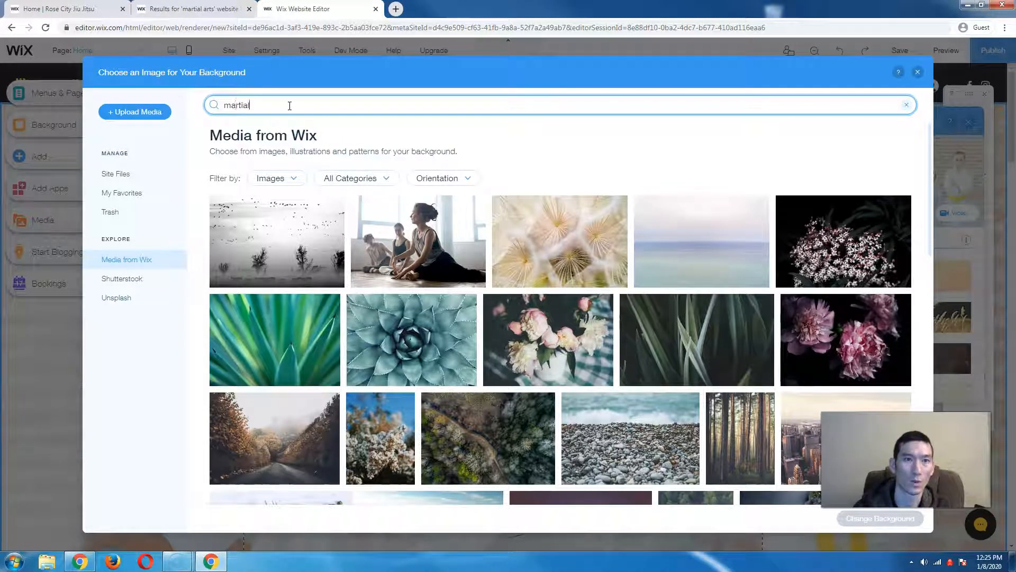
type(" arts")
key("Return")
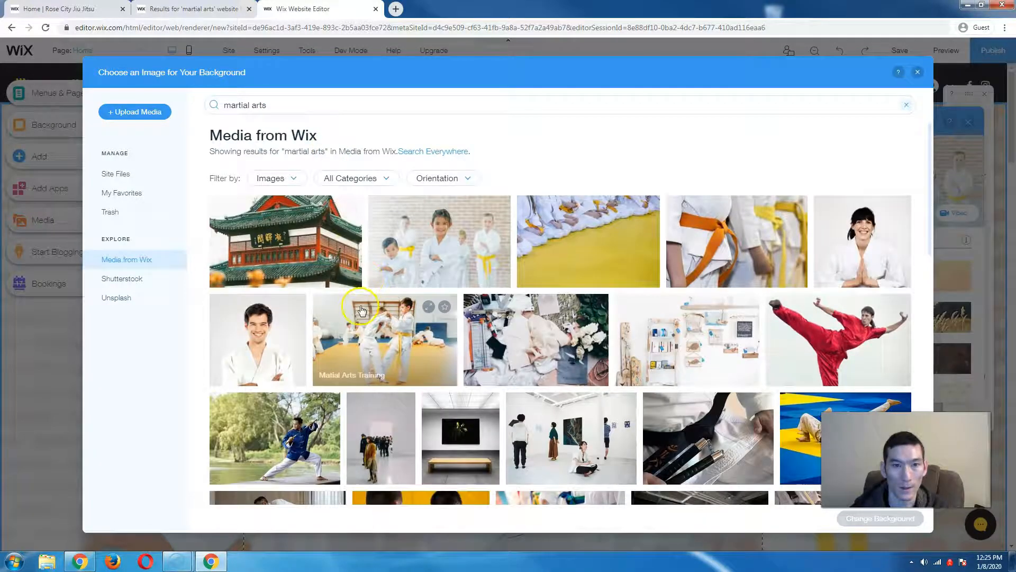
left_click(373, 340)
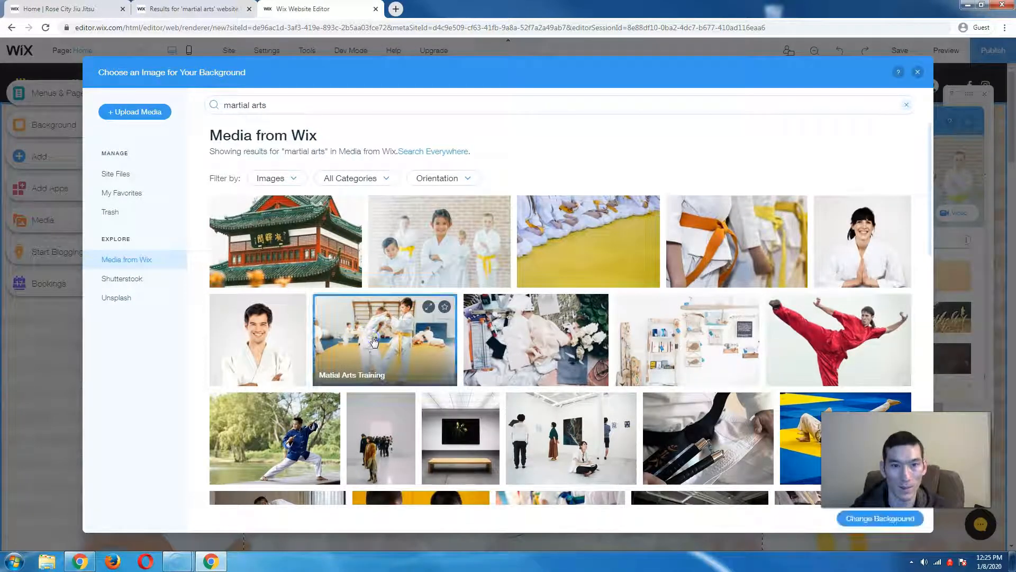
left_click(899, 522)
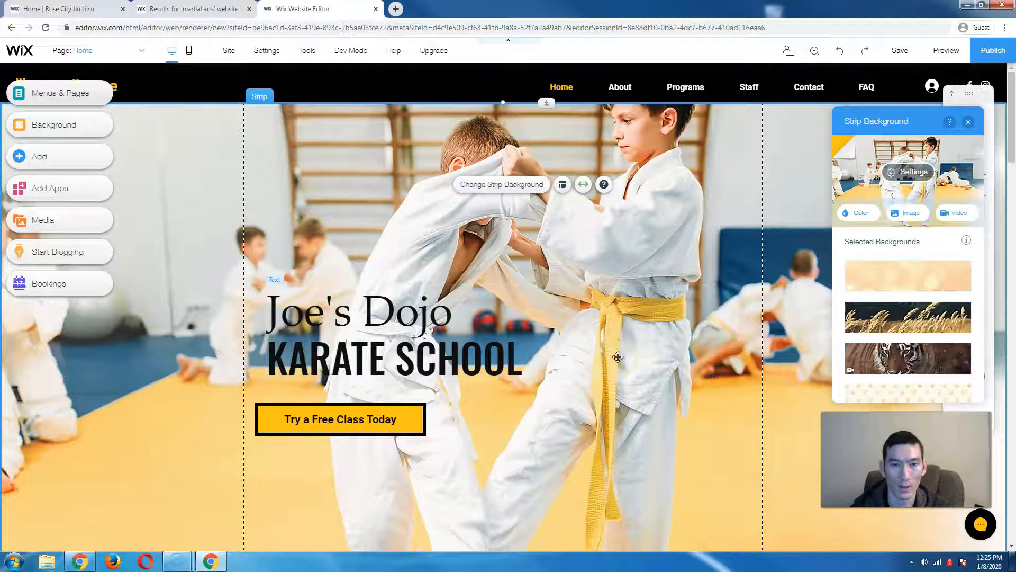
scroll(618, 357, "down", 1)
left_click(410, 363)
mouse_move(411, 362)
left_mouse_down()
mouse_move(422, 389)
mouse_move(439, 387)
mouse_move(420, 358)
left_mouse_up()
scroll(516, 379, "down", 5)
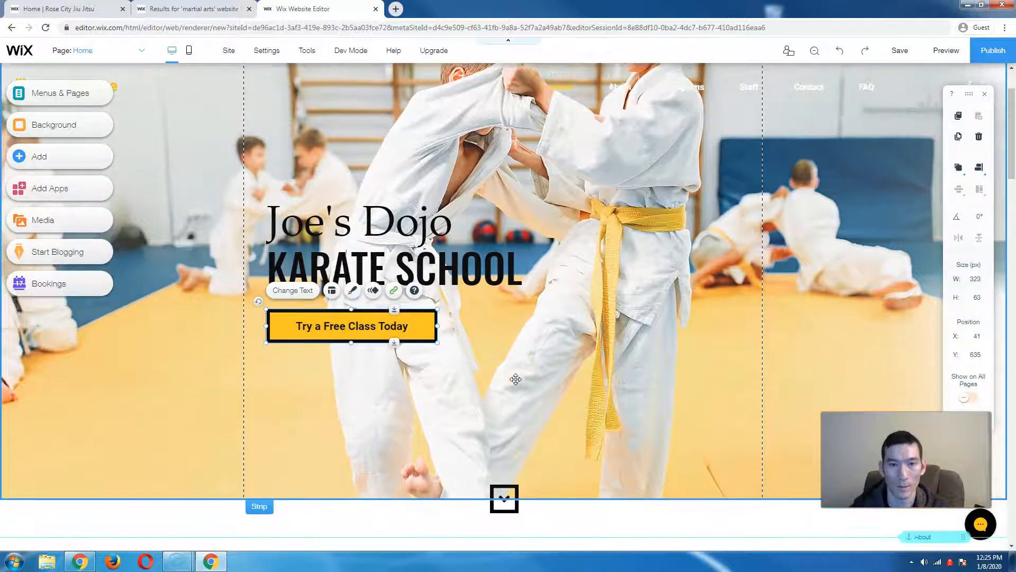
scroll(516, 379, "down", 2)
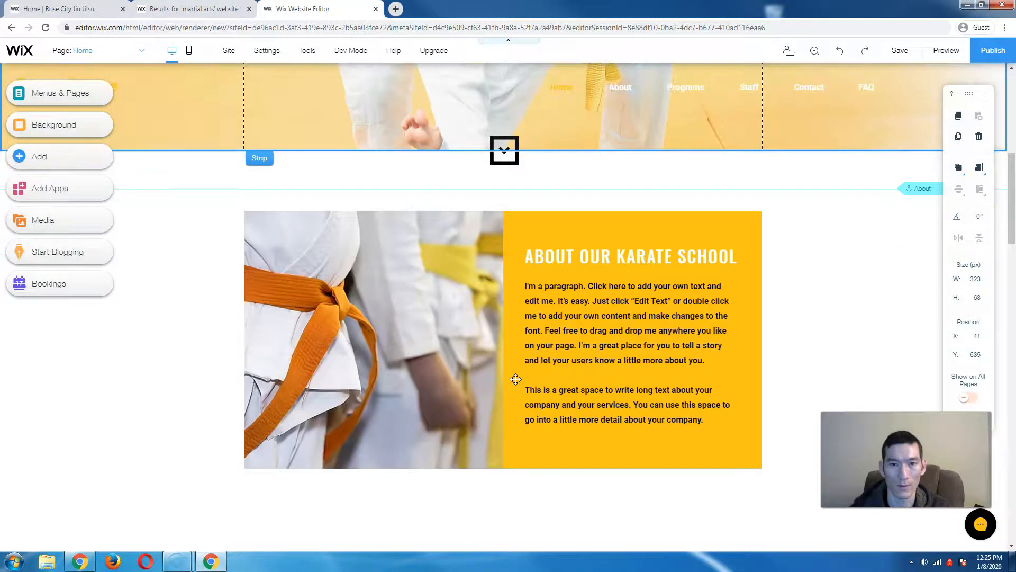
scroll(516, 379, "down", 3)
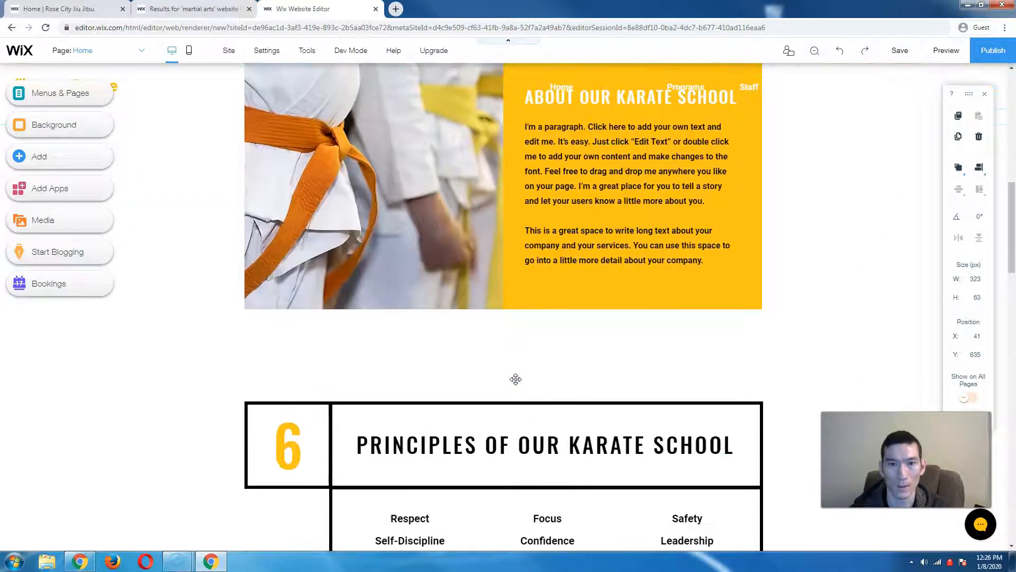
scroll(515, 379, "up", 3)
scroll(516, 380, "up", 2)
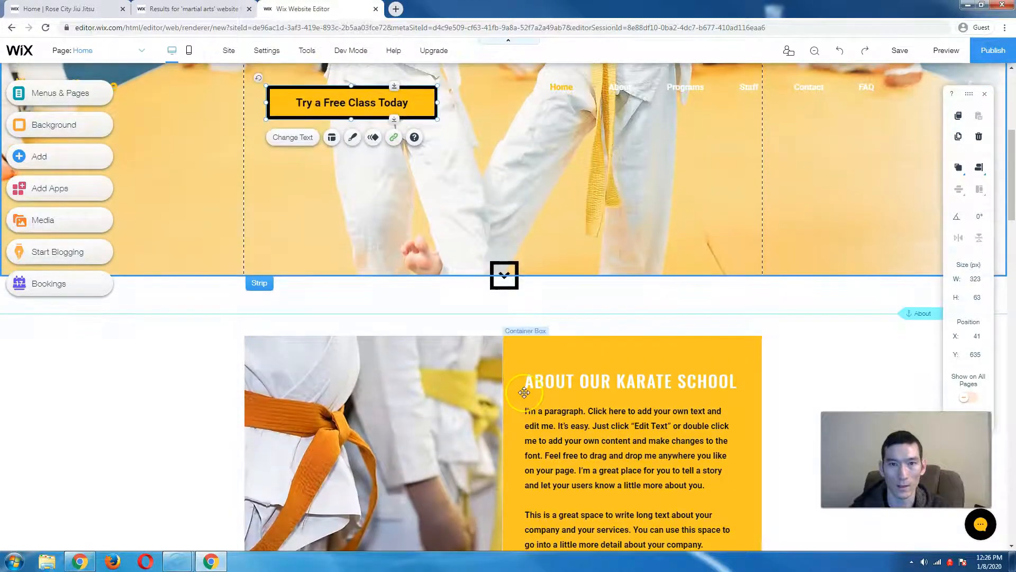
scroll(524, 392, "down", 2)
scroll(524, 392, "up", 8)
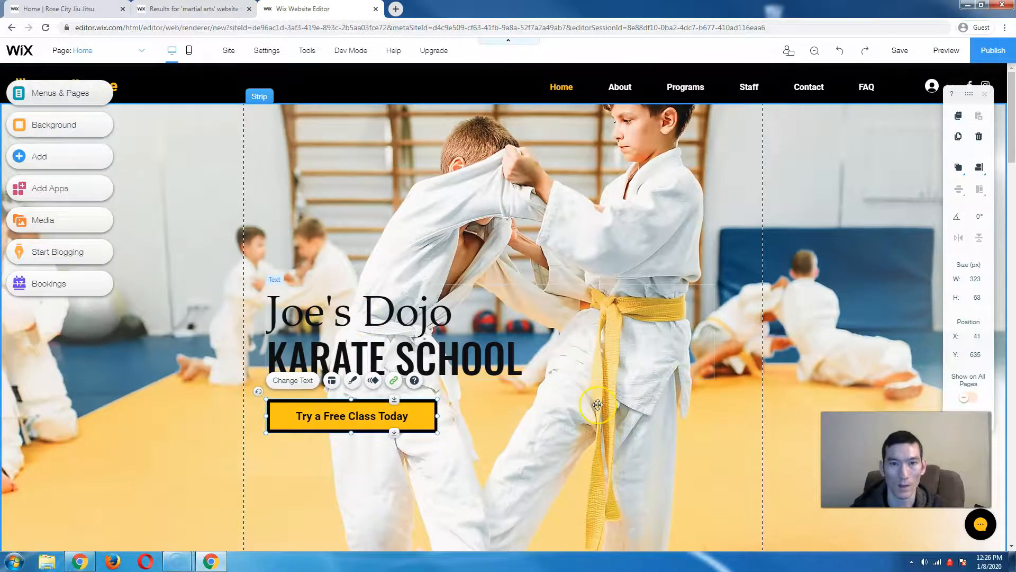
scroll(597, 405, "down", 9)
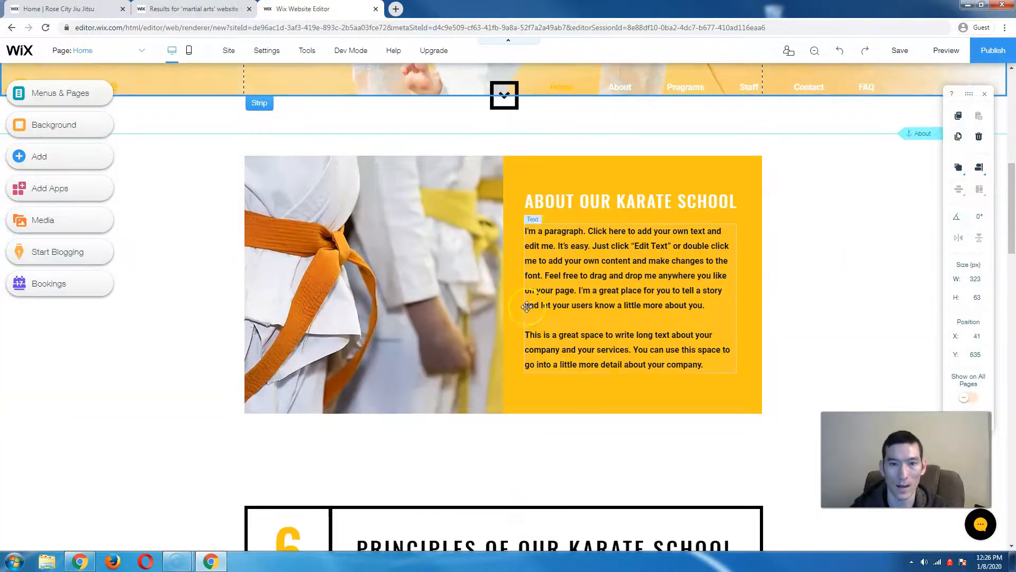
scroll(527, 306, "down", 5)
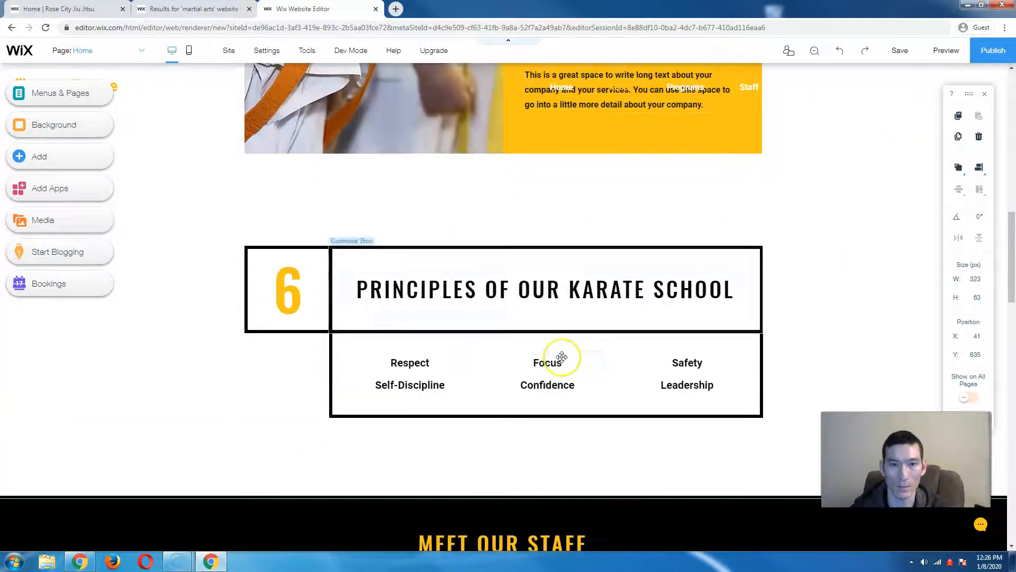
scroll(562, 357, "down", 5)
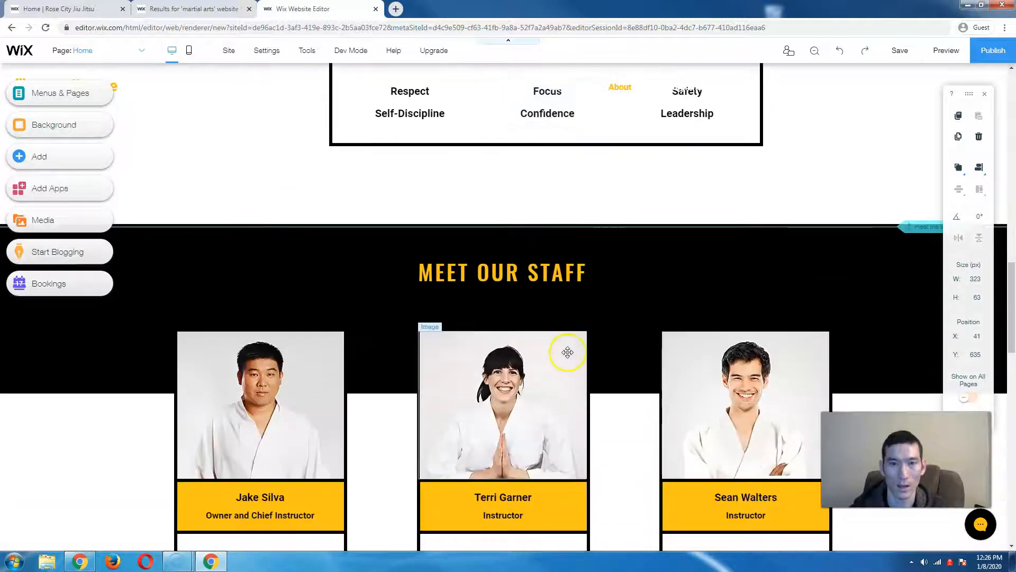
scroll(657, 354, "down", 3)
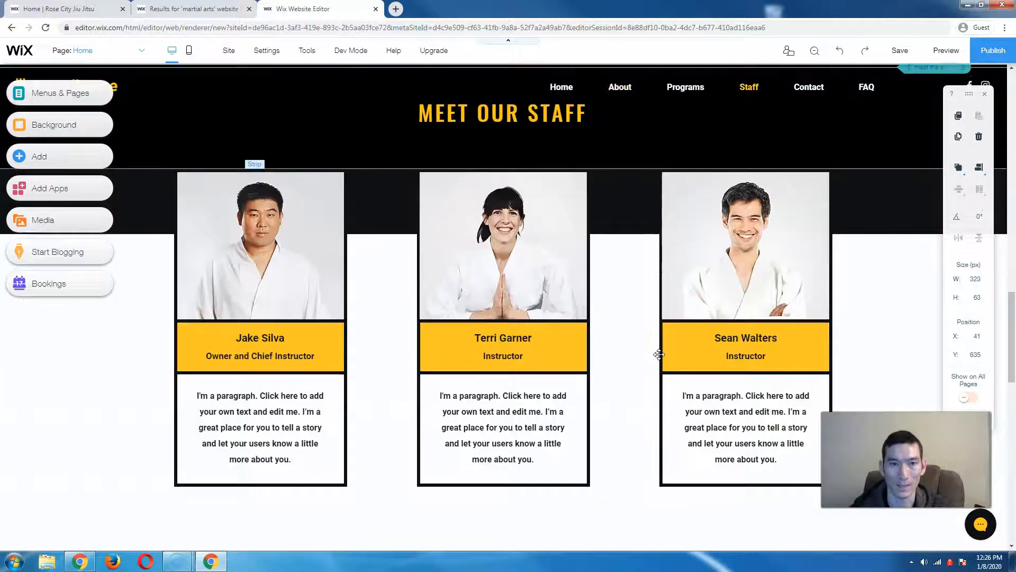
scroll(659, 354, "down", 7)
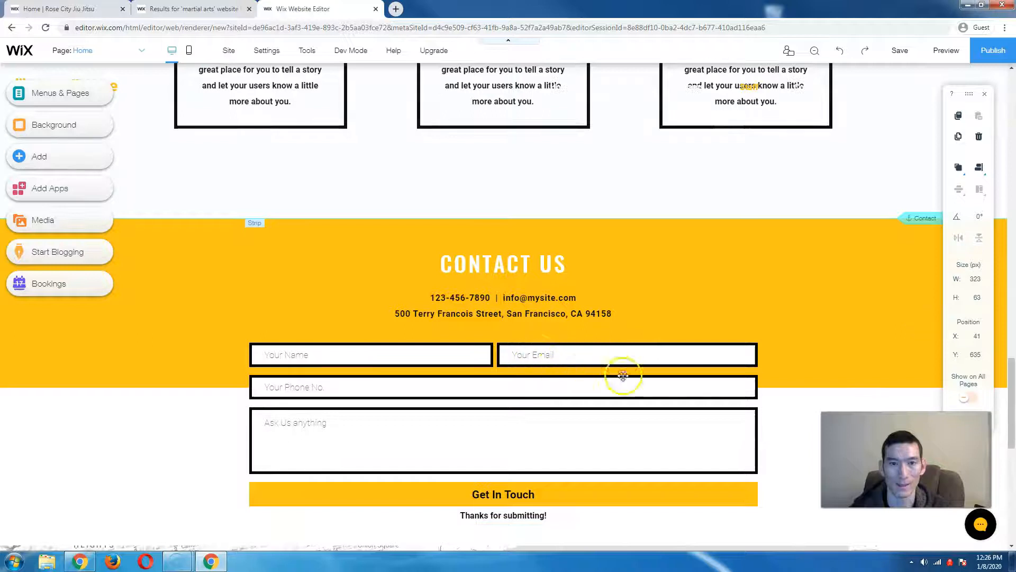
scroll(652, 368, "down", 6)
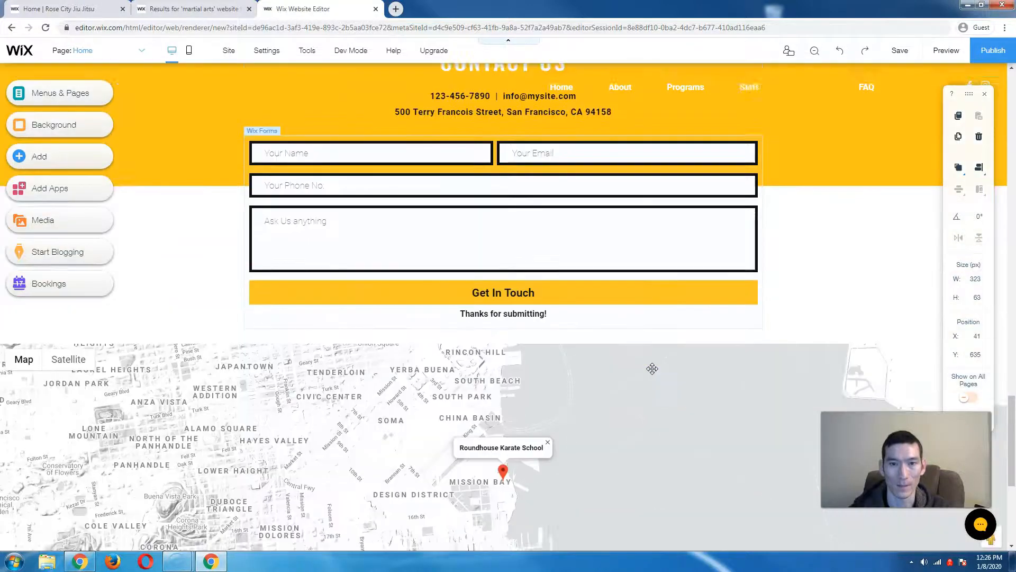
scroll(652, 368, "down", 3)
scroll(652, 367, "up", 9)
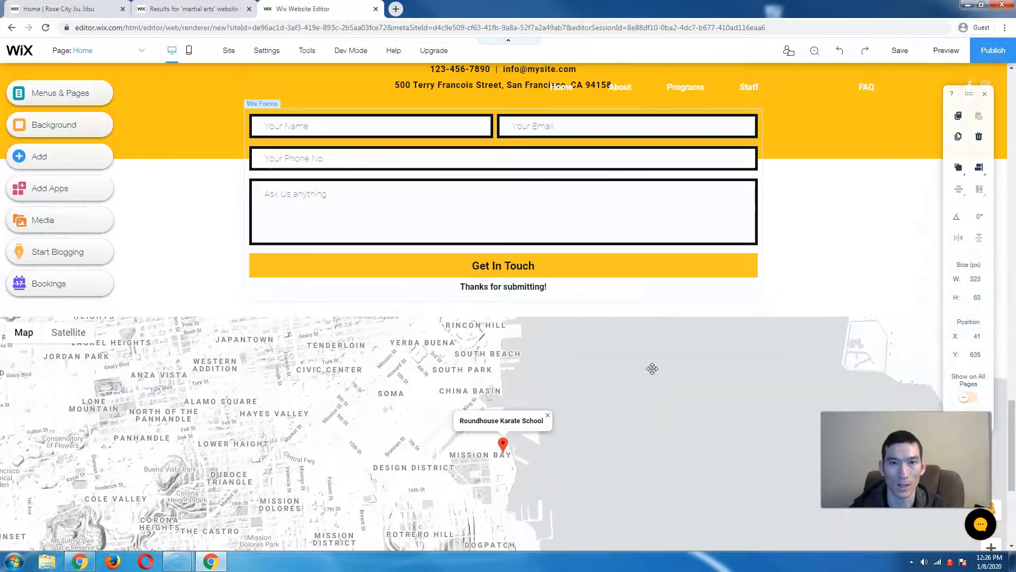
scroll(652, 368, "up", 3)
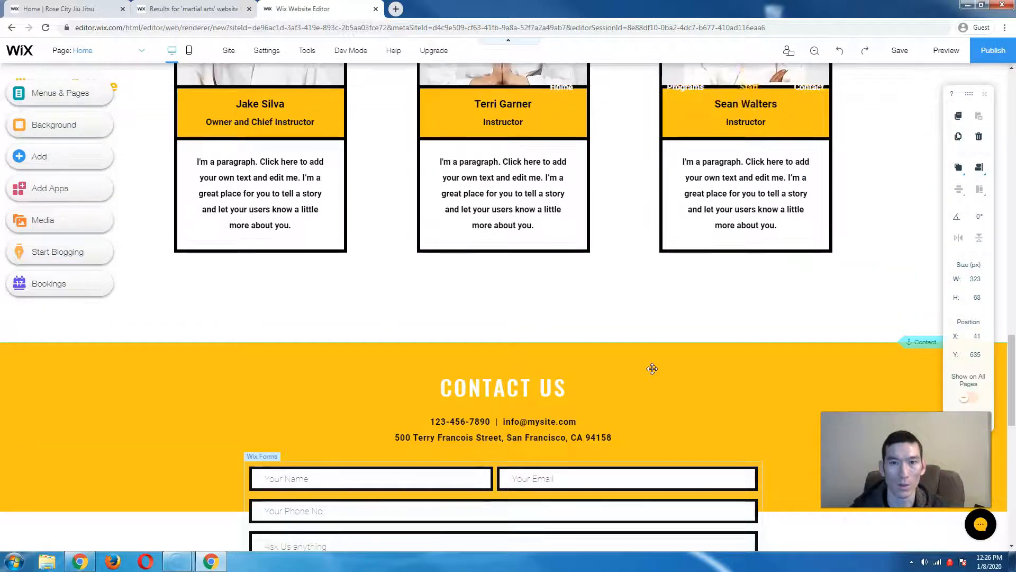
left_click(672, 261)
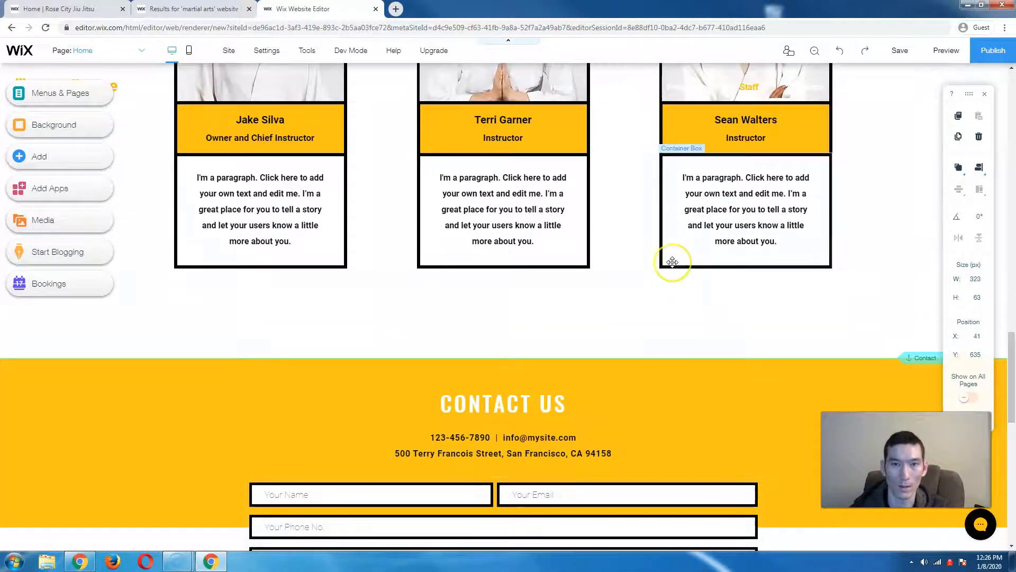
left_click(657, 321)
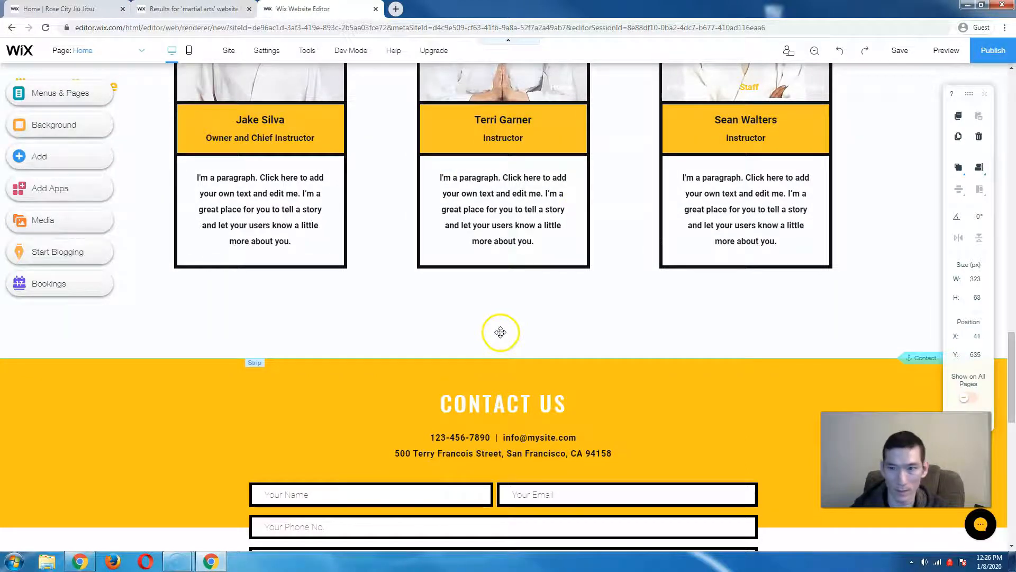
scroll(460, 372, "down", 1)
left_click(266, 319)
left_click(77, 153)
left_click(54, 156)
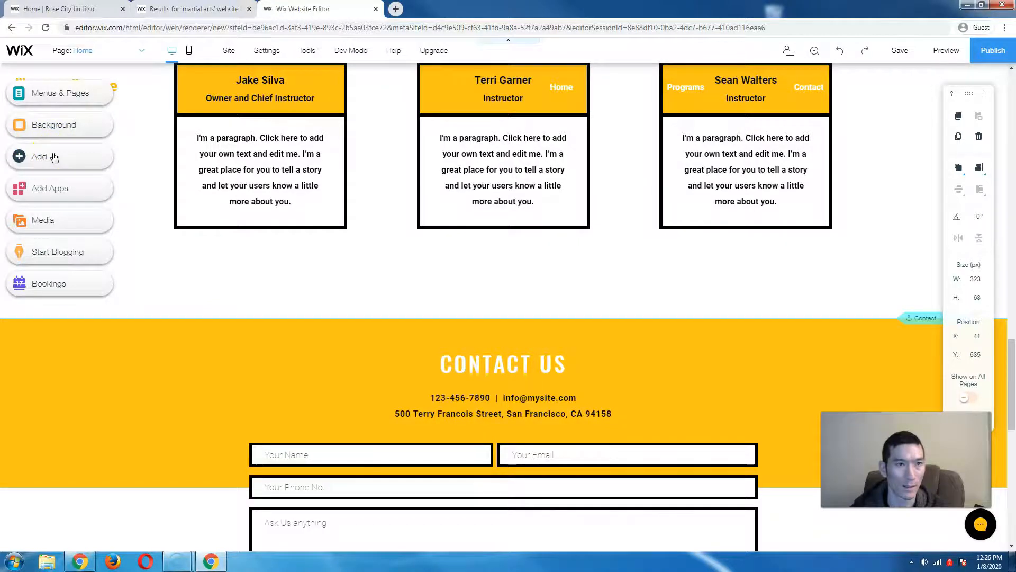
- Drag the 'Add Your Title' About strip template onto the page between the staff cards and Contact Us
left_click(74, 223)
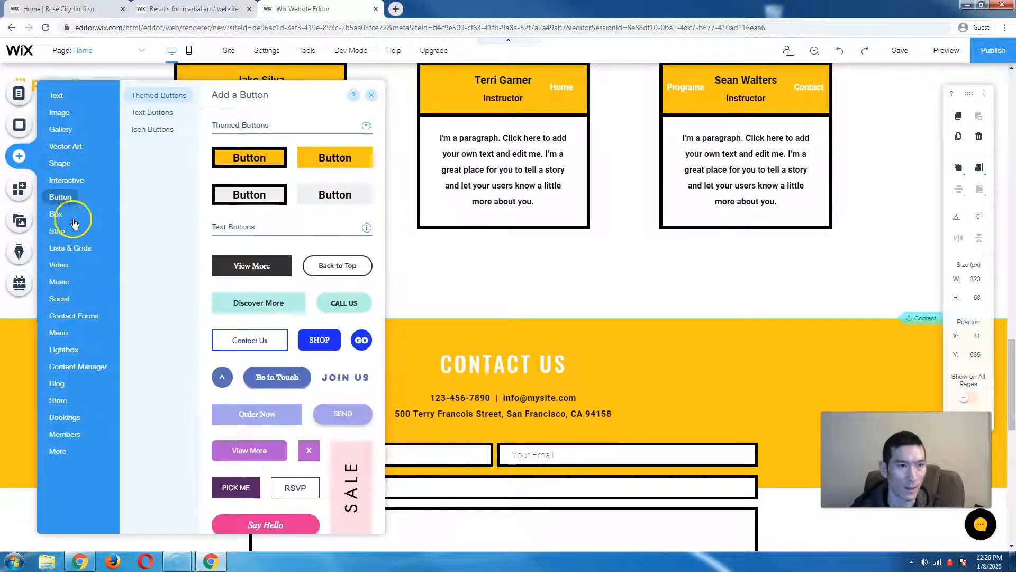
left_click(58, 232)
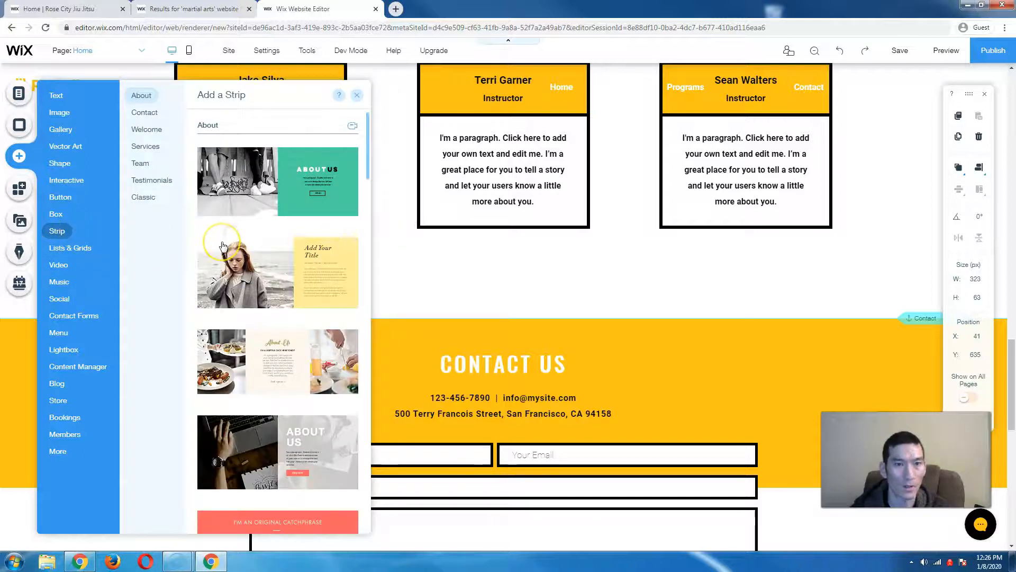
scroll(223, 247, "down", 5)
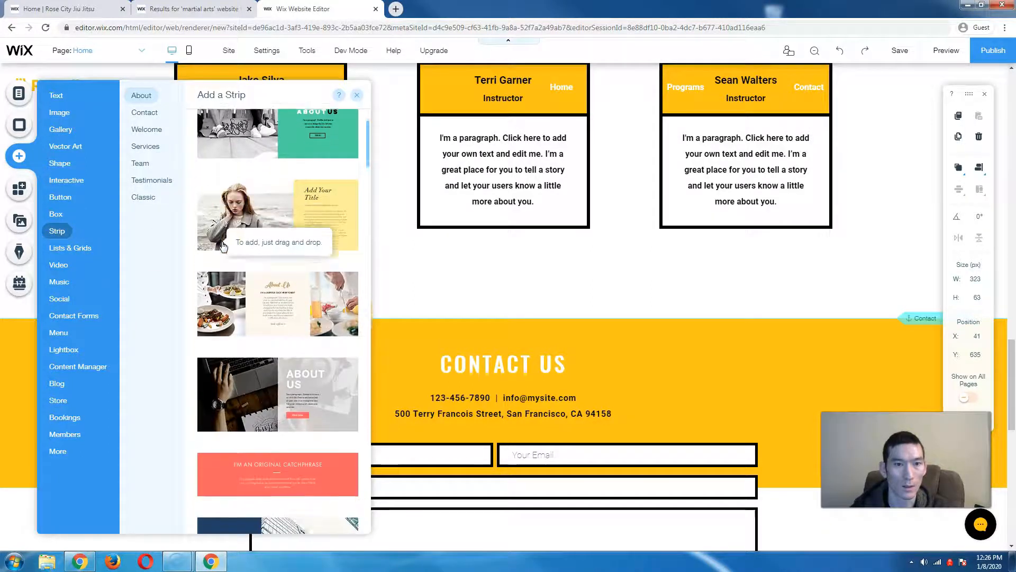
scroll(223, 247, "down", 8)
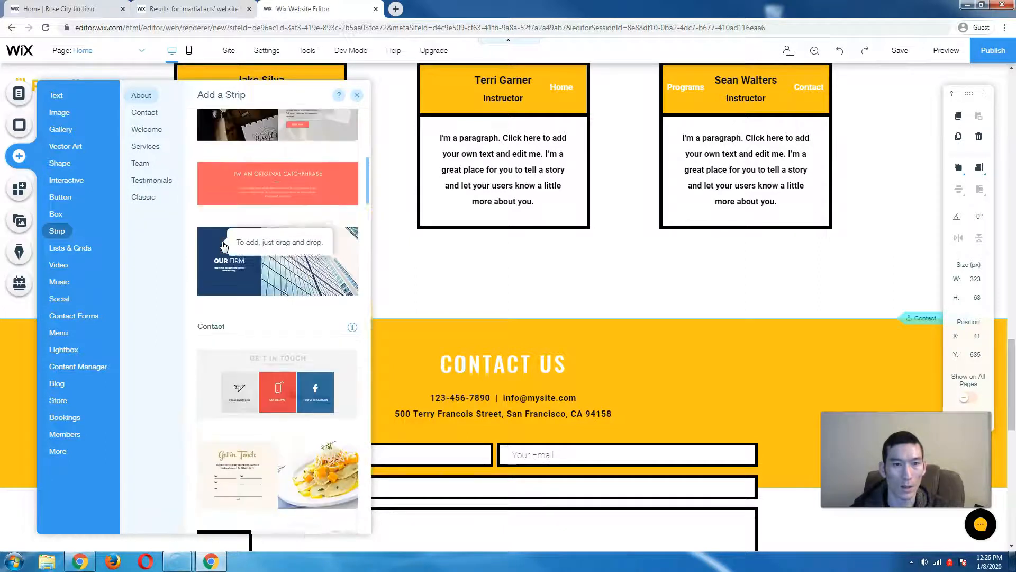
scroll(223, 246, "up", 15)
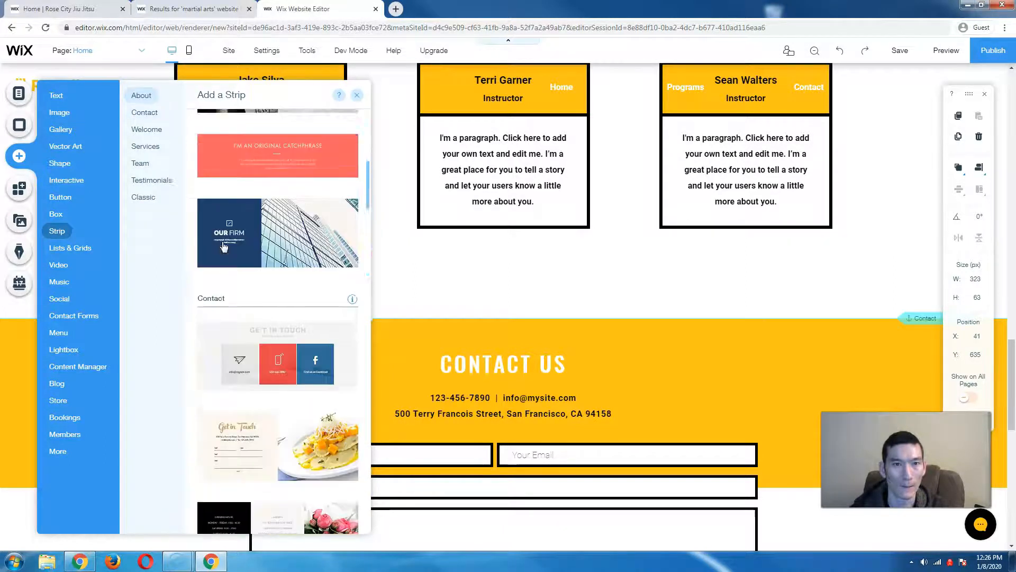
left_click_drag(226, 228, 490, 275)
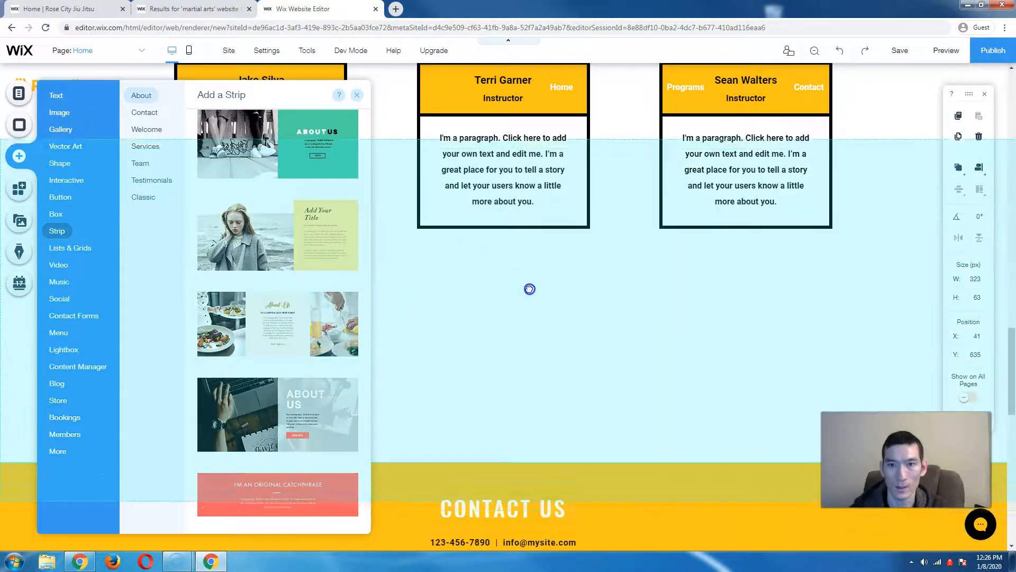
left_click_drag(597, 390, 612, 375)
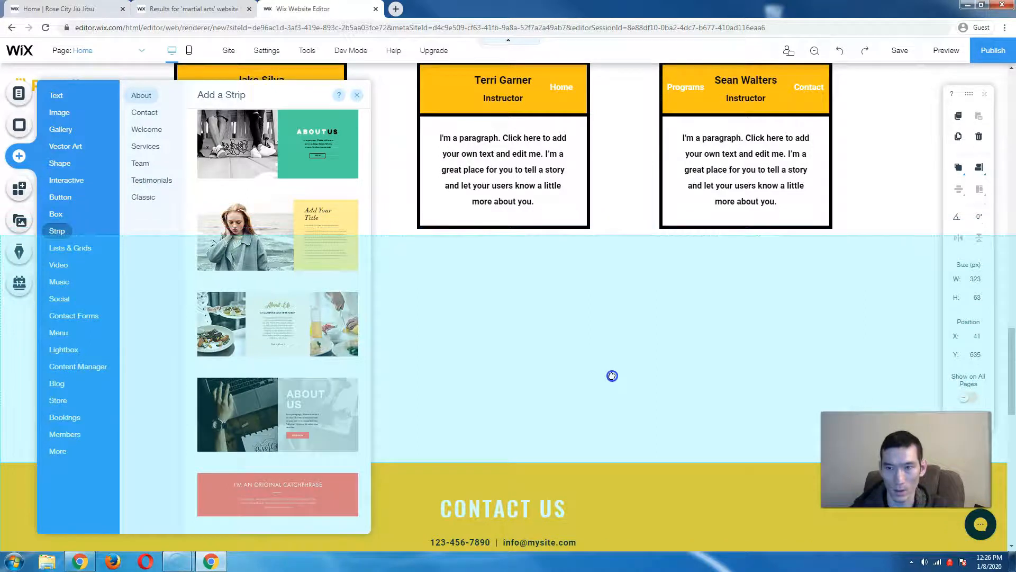
left_click_drag(612, 375, 611, 376)
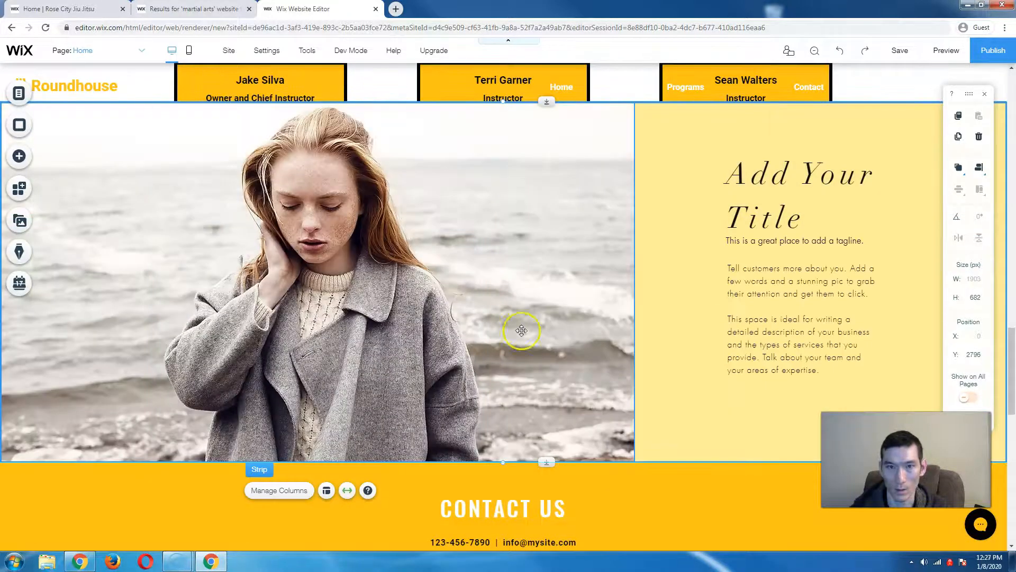
- Drag the woman's-photo strip down to reveal the instructors' paragraph boxes
scroll(415, 362, "down", 4)
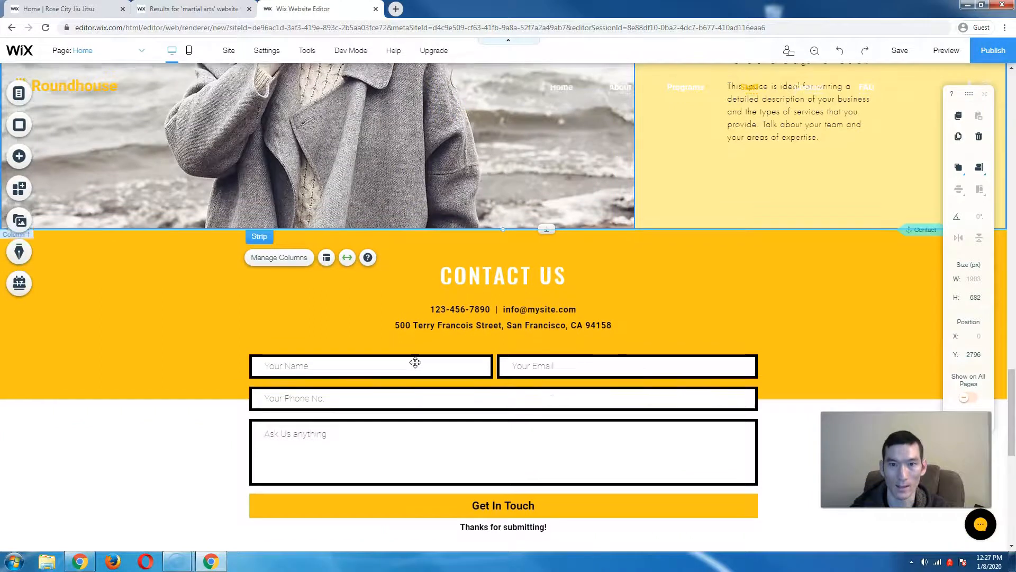
scroll(415, 362, "up", 8)
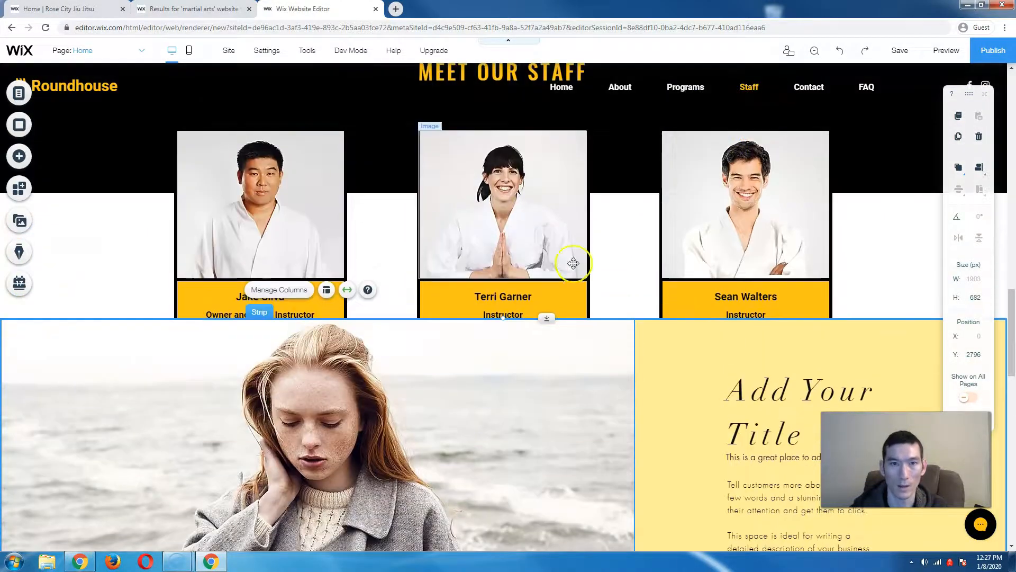
scroll(521, 273, "down", 2)
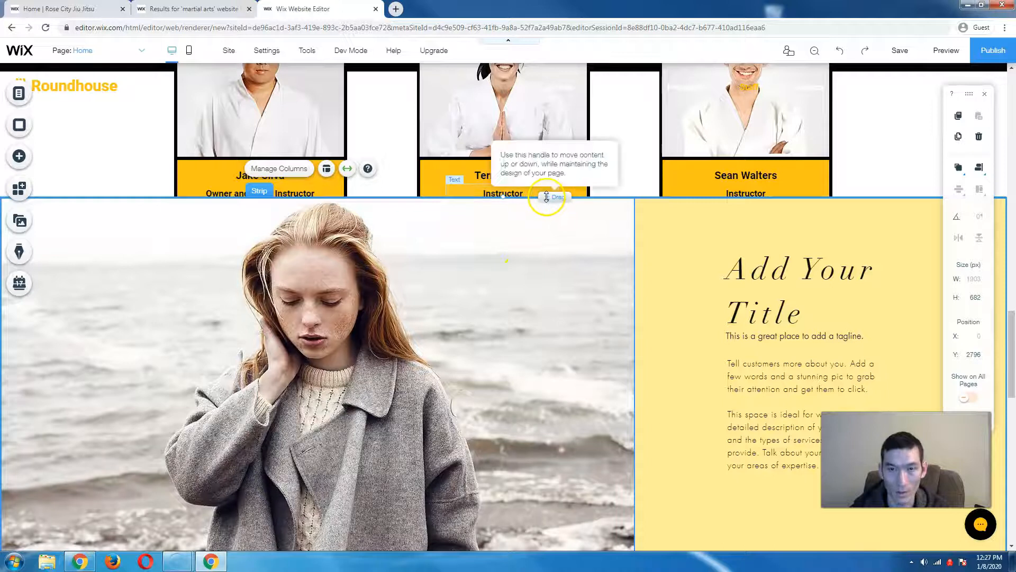
left_click_drag(552, 209, 568, 350)
- Move the yellow Contact Us strip further down the page to Y 3820
scroll(568, 350, "down", 1)
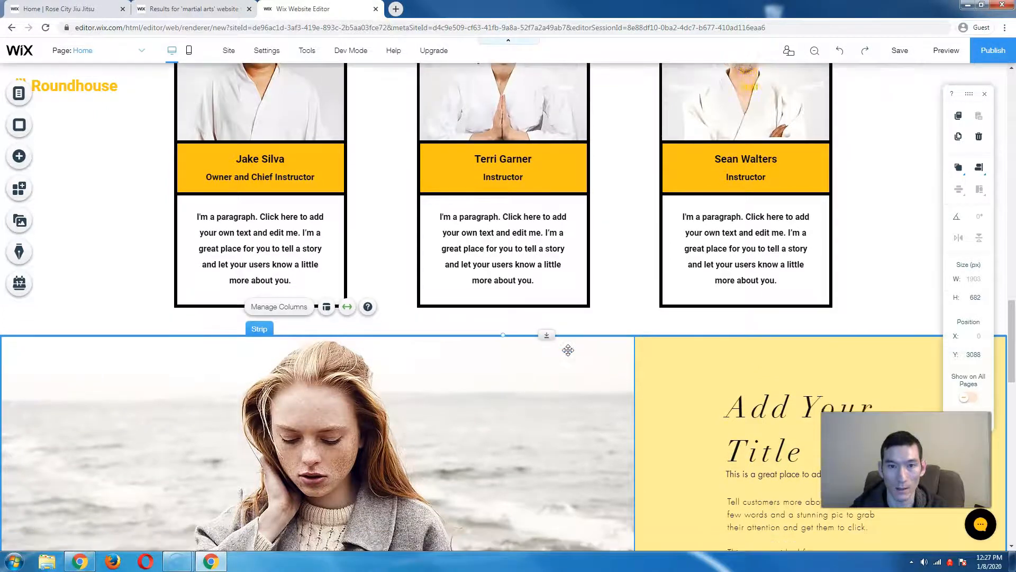
scroll(568, 351, "down", 10)
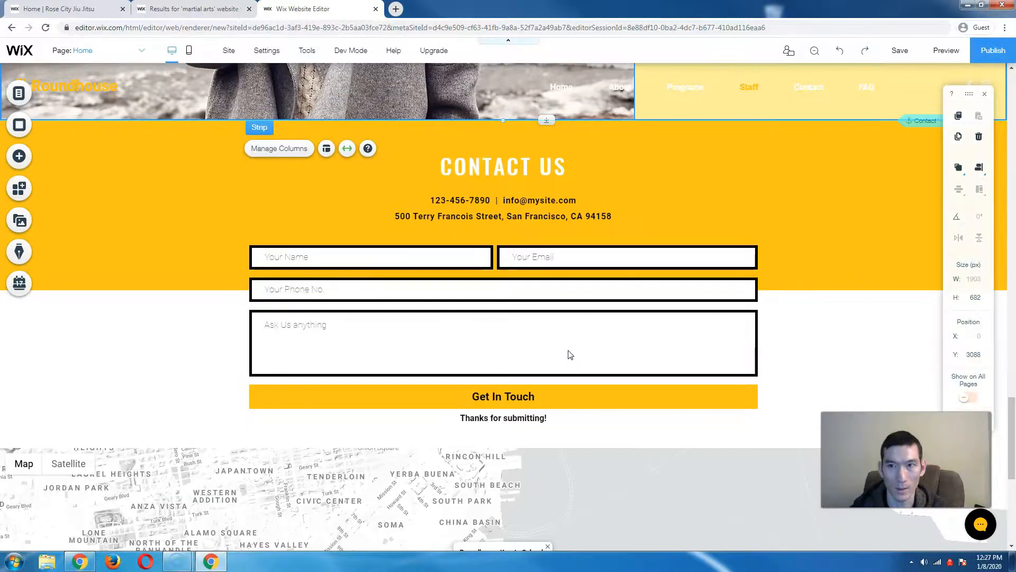
scroll(571, 355, "up", 3)
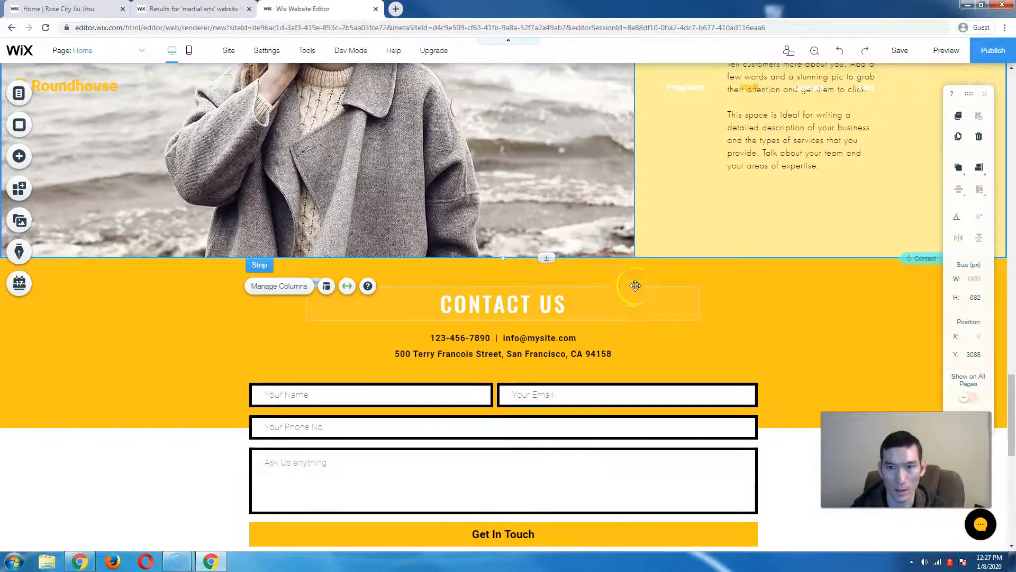
left_click(635, 286)
left_click(820, 307)
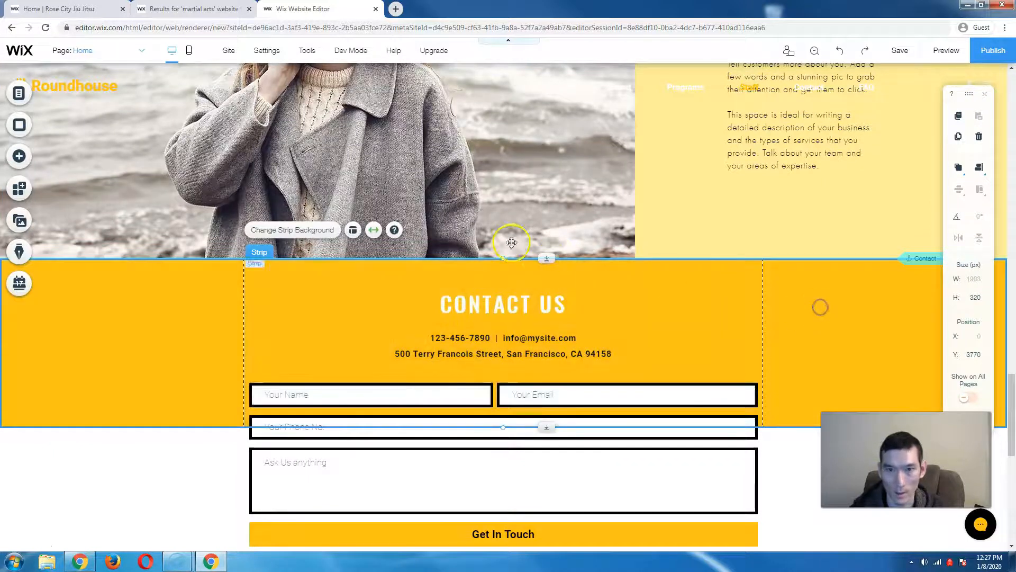
left_click_drag(547, 258, 551, 286)
scroll(519, 199, "down", 4)
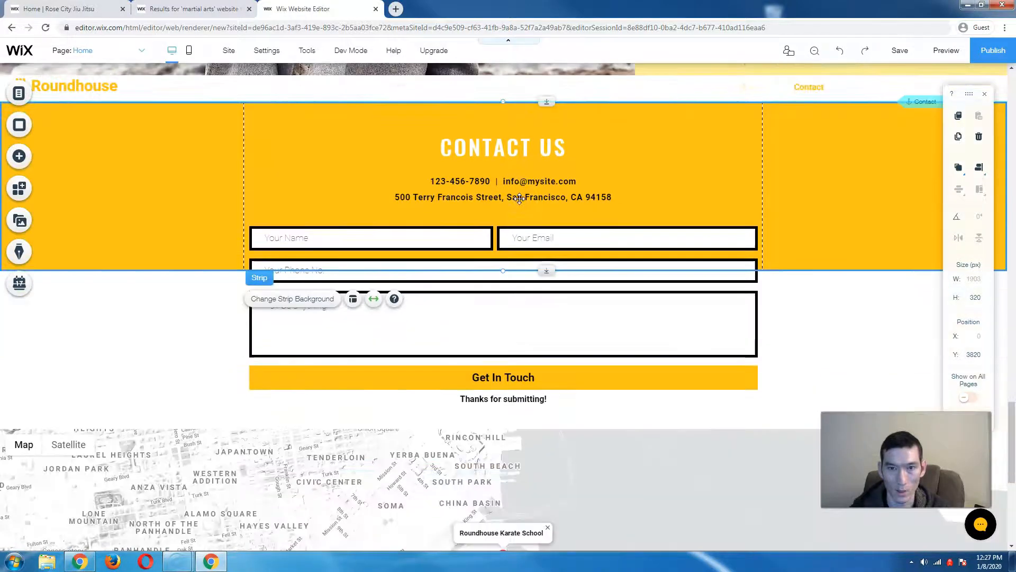
- Delete the woman's-photo Add Your Title strip using its right-click menu
scroll(300, 236, "up", 3)
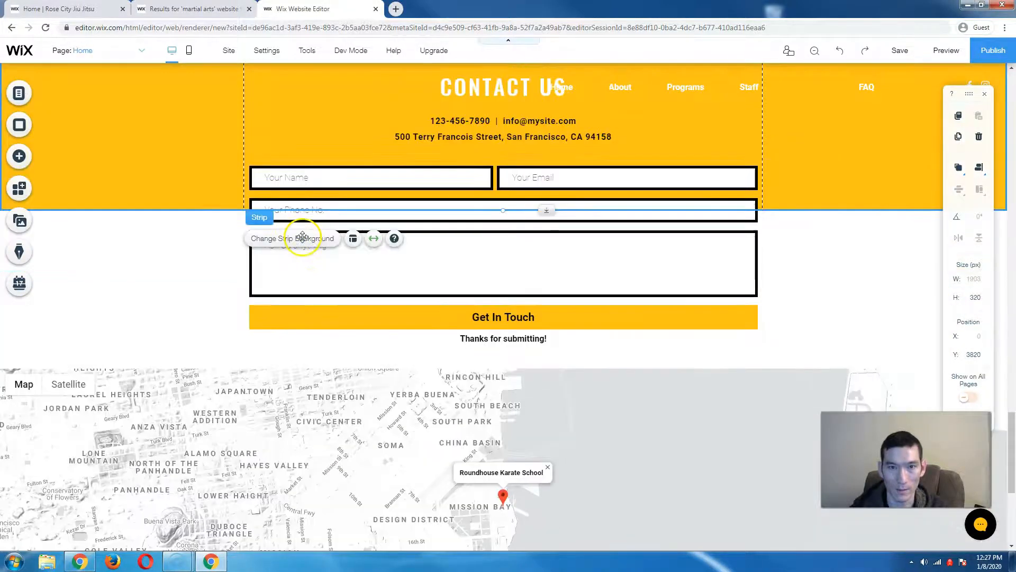
scroll(296, 222, "up", 5)
scroll(508, 215, "up", 3)
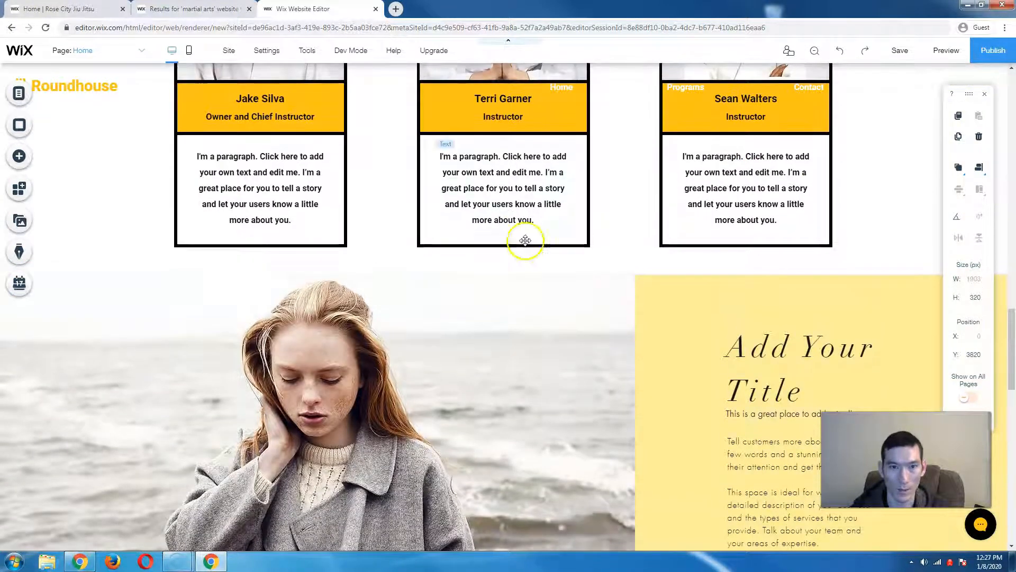
left_click(531, 281)
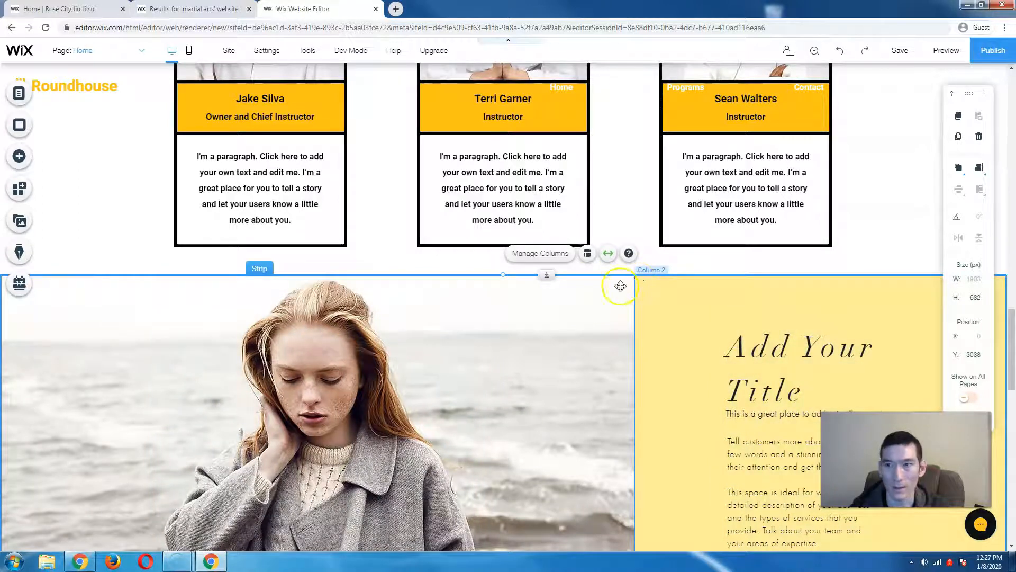
right_click(593, 292)
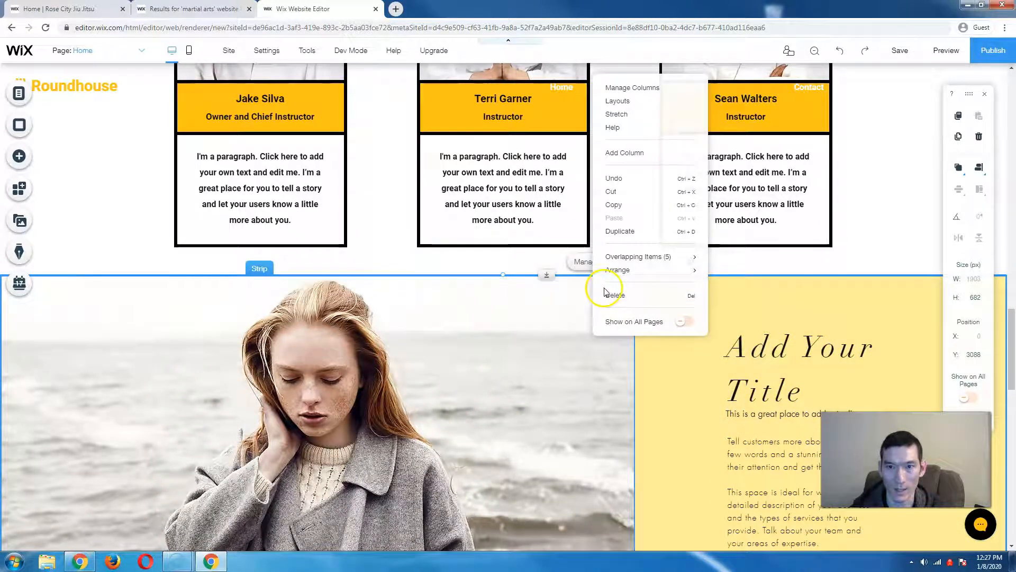
left_click(612, 295)
scroll(613, 297, "down", 6)
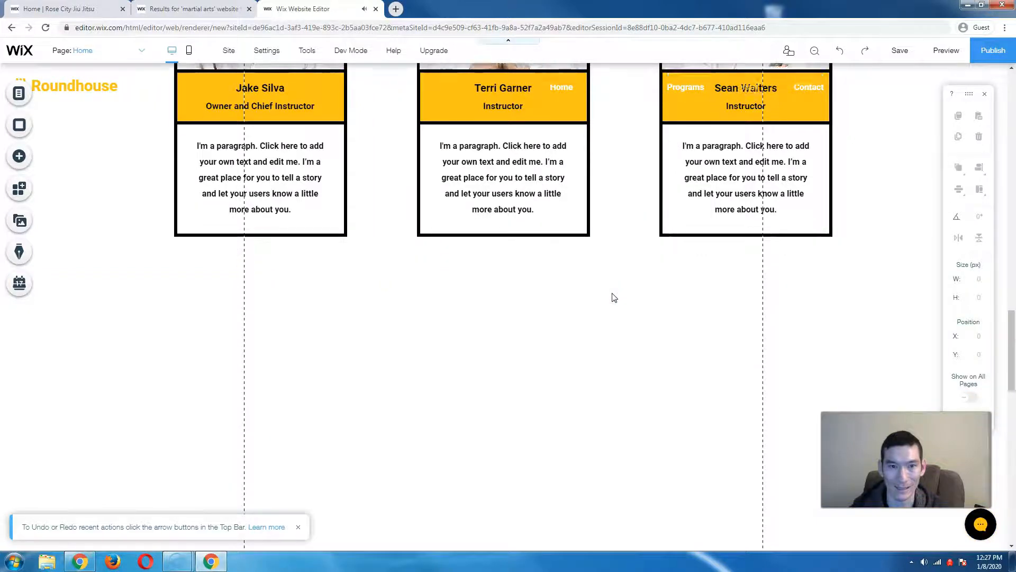
scroll(612, 298, "down", 2)
scroll(551, 259, "up", 3)
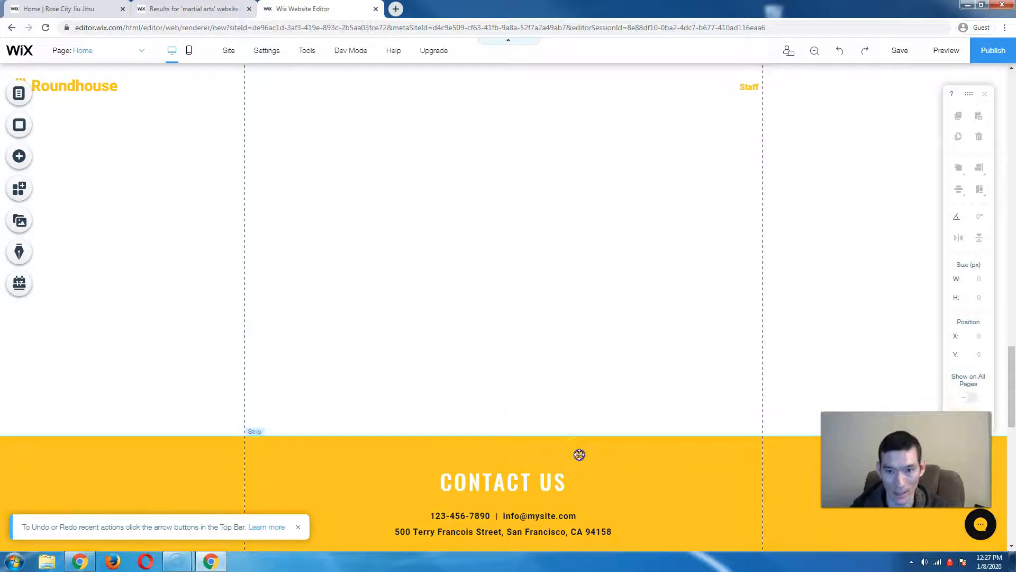
left_click(577, 453)
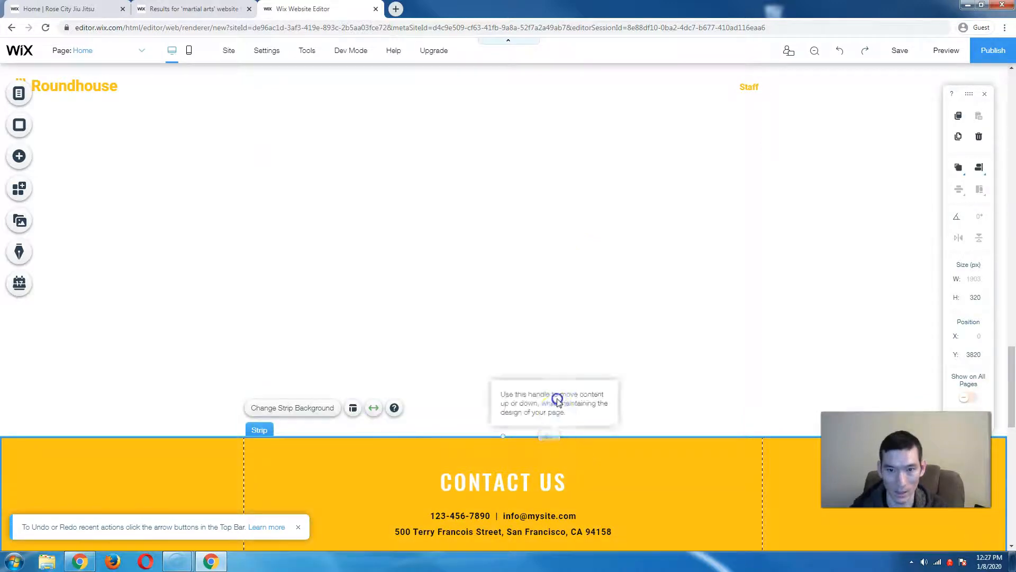
left_click_drag(553, 437, 560, 319)
left_click_drag(560, 249, 560, 249)
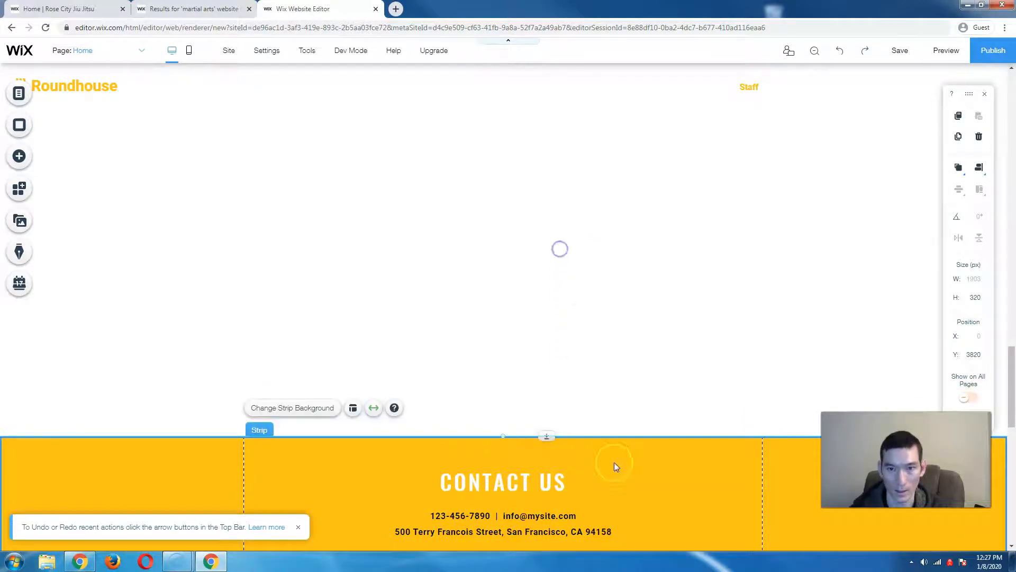
left_click(655, 485)
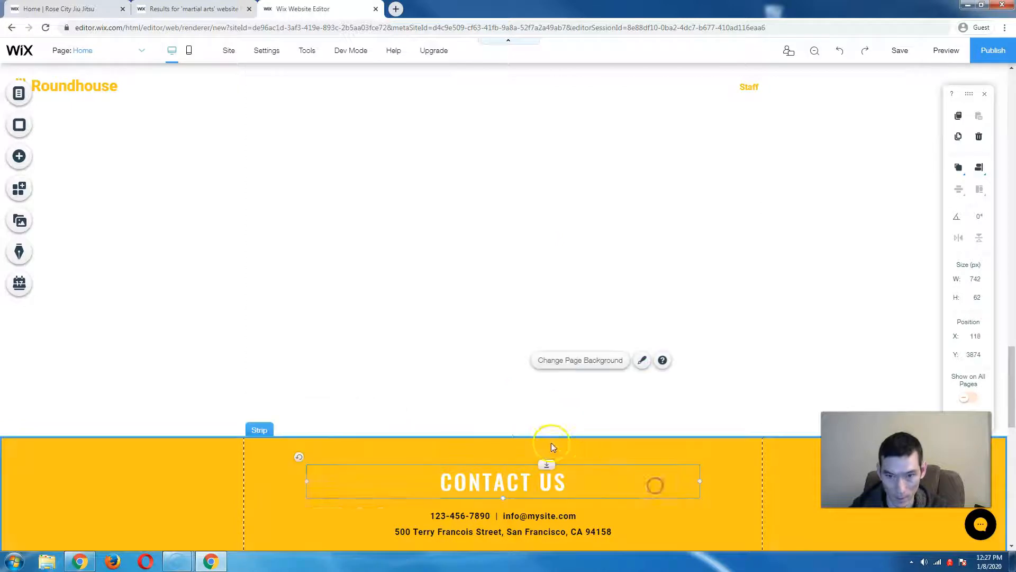
left_click(164, 466)
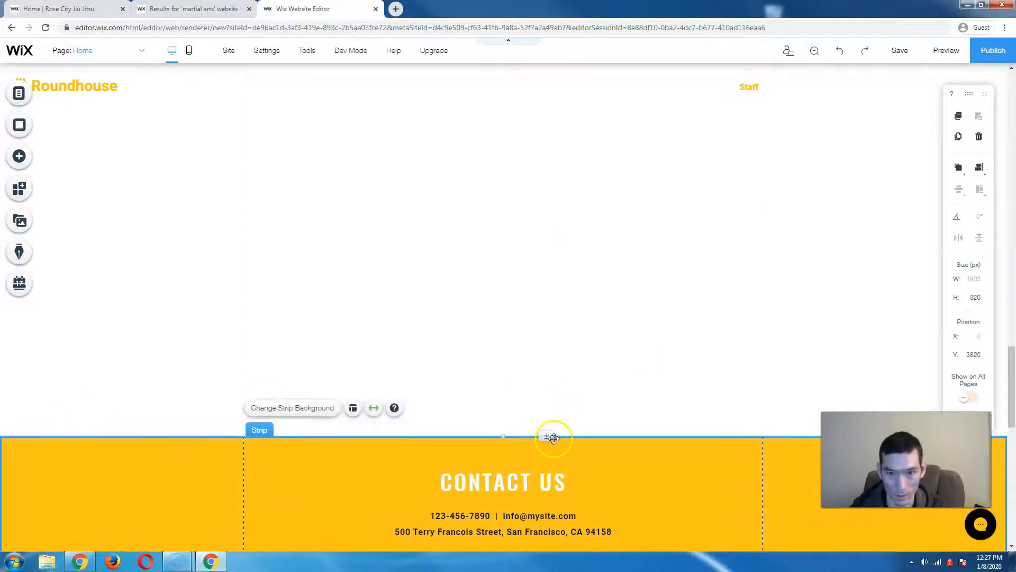
left_click_drag(547, 436, 549, 336)
scroll(610, 421, "down", 3)
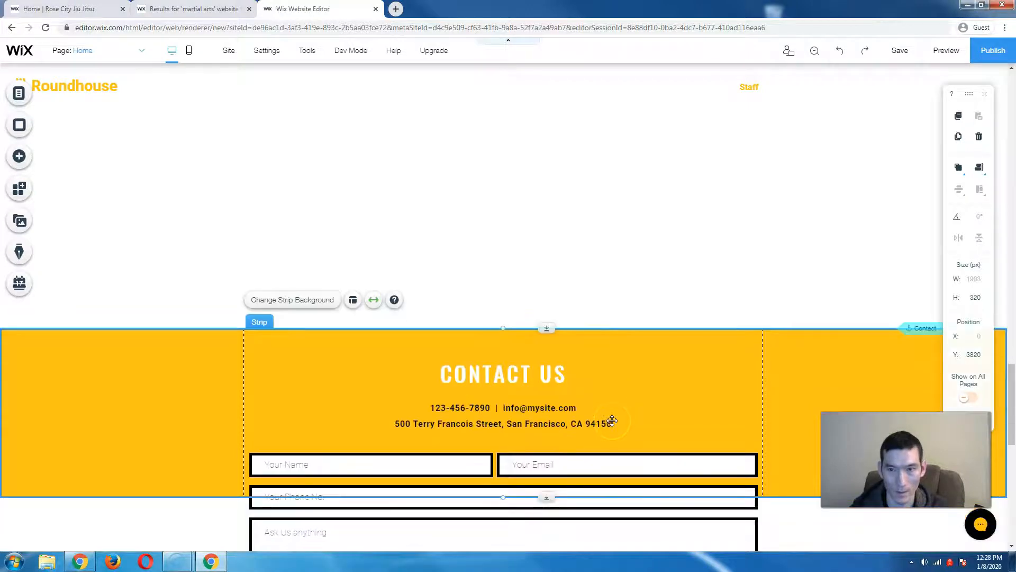
left_click_drag(547, 303, 552, 208)
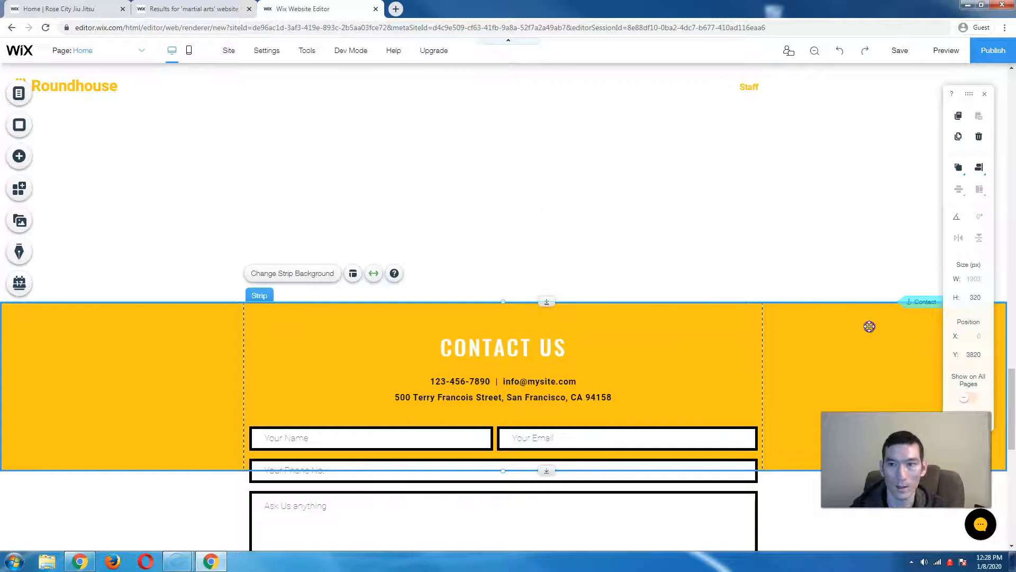
left_click_drag(545, 301, 540, 225)
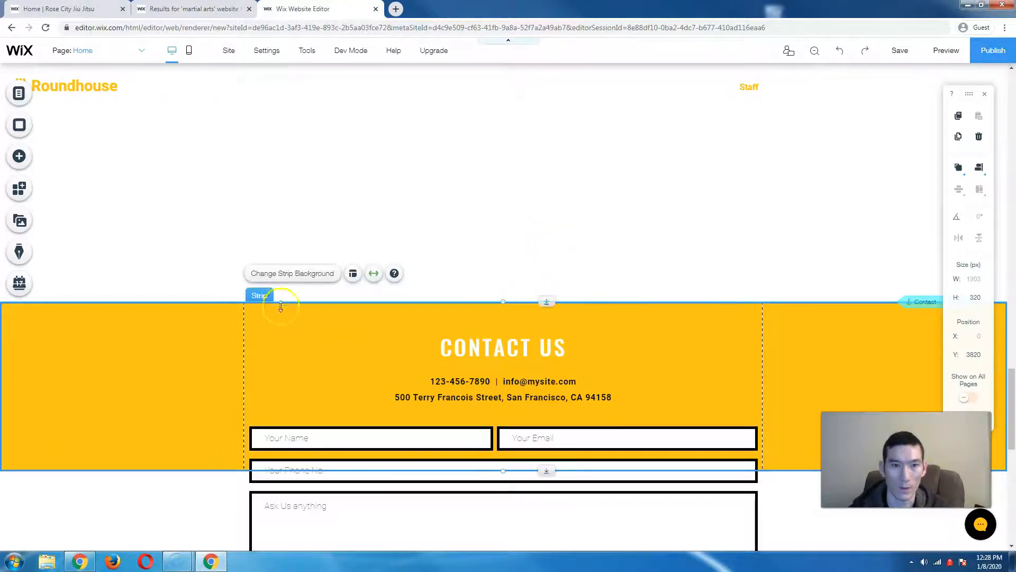
left_click_drag(546, 302, 495, 299)
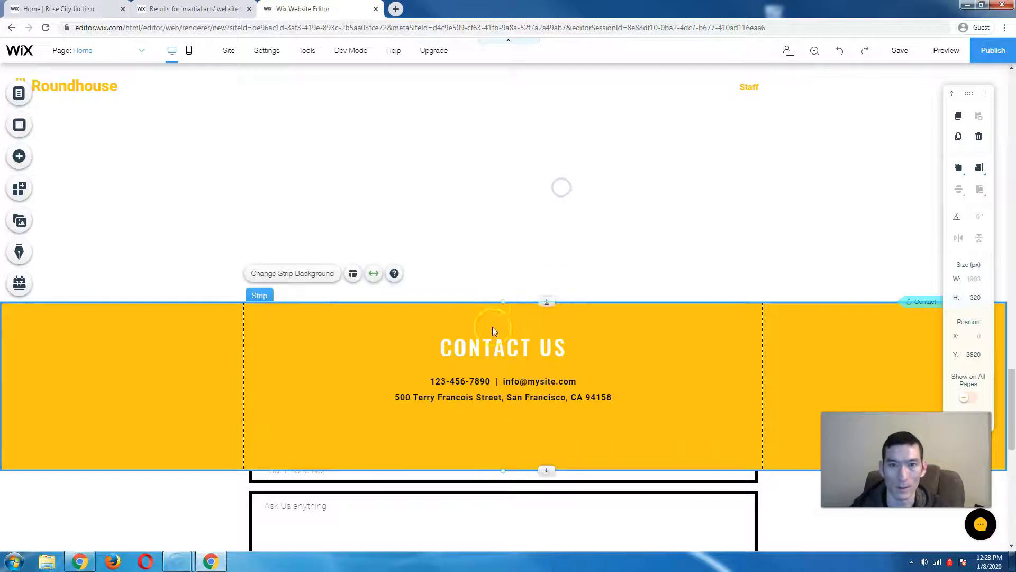
left_click_drag(189, 337, 190, 220)
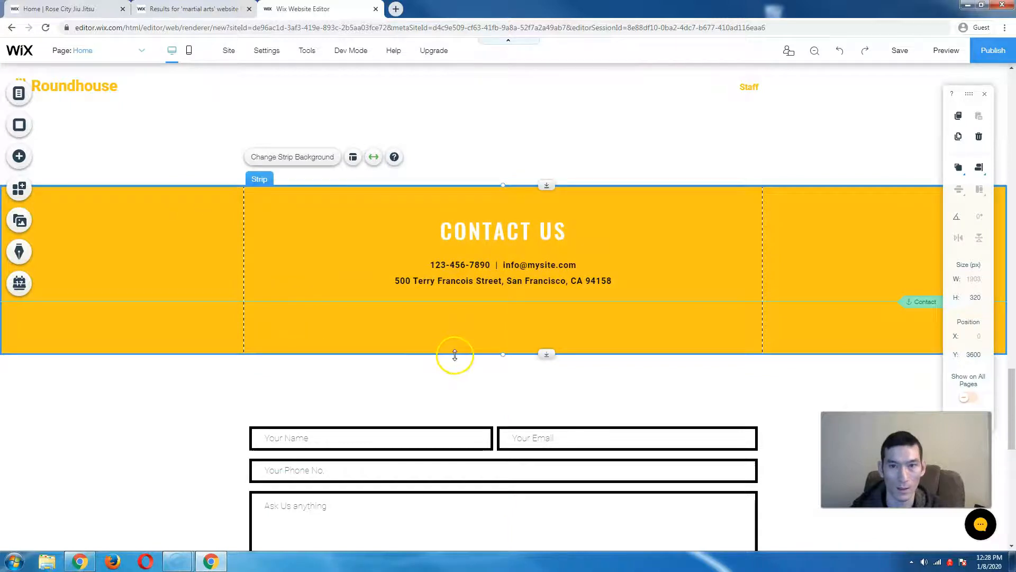
left_click(838, 50)
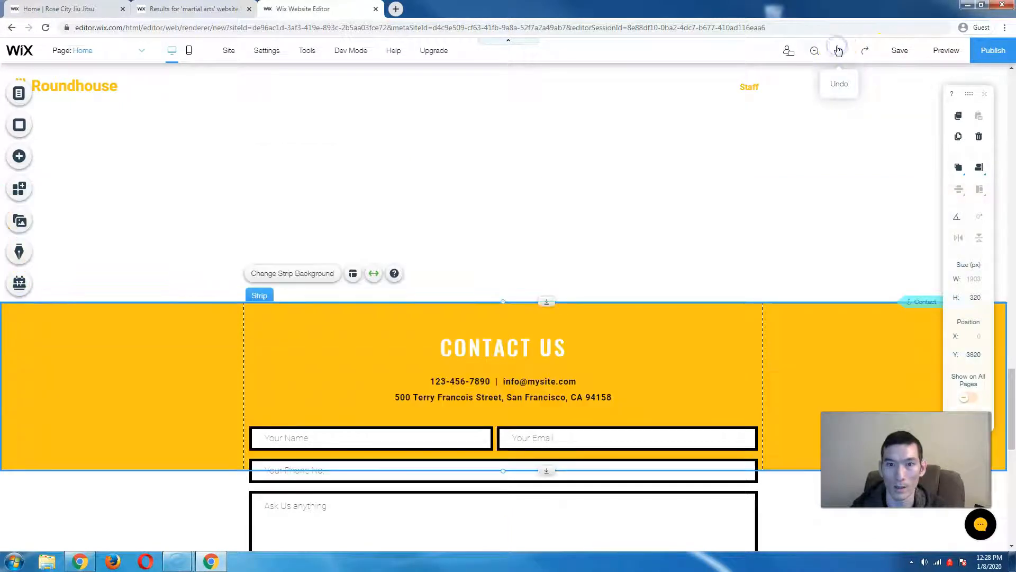
scroll(288, 302, "down", 2)
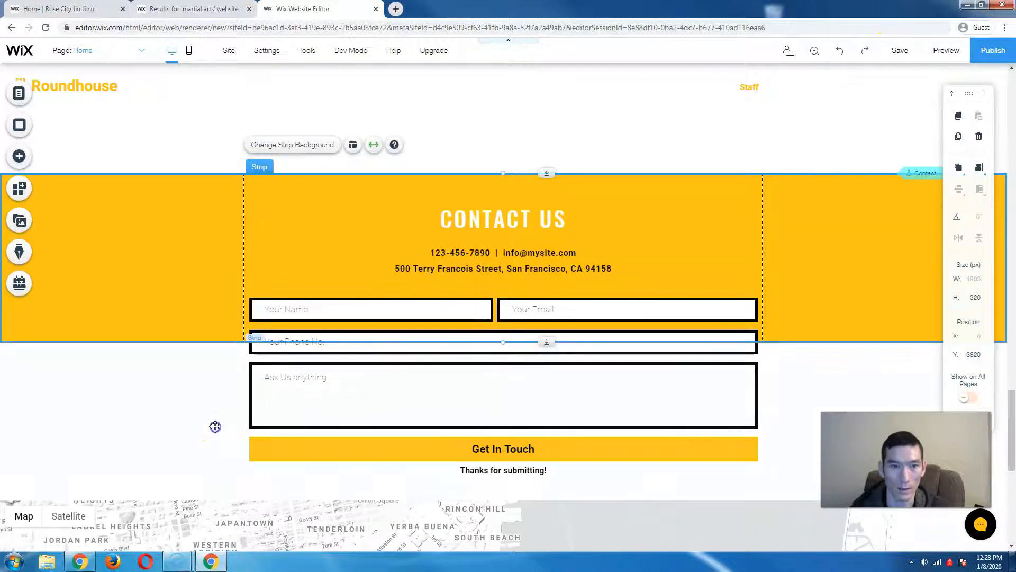
- Try dragging the yellow Contact Us strip upward, then undo that move
left_click(216, 424)
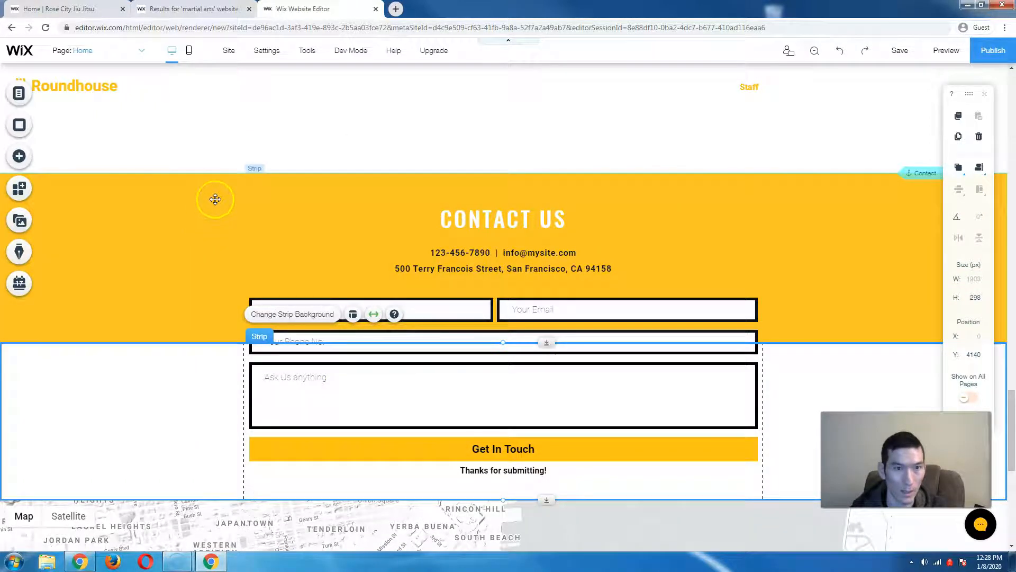
left_click(346, 189)
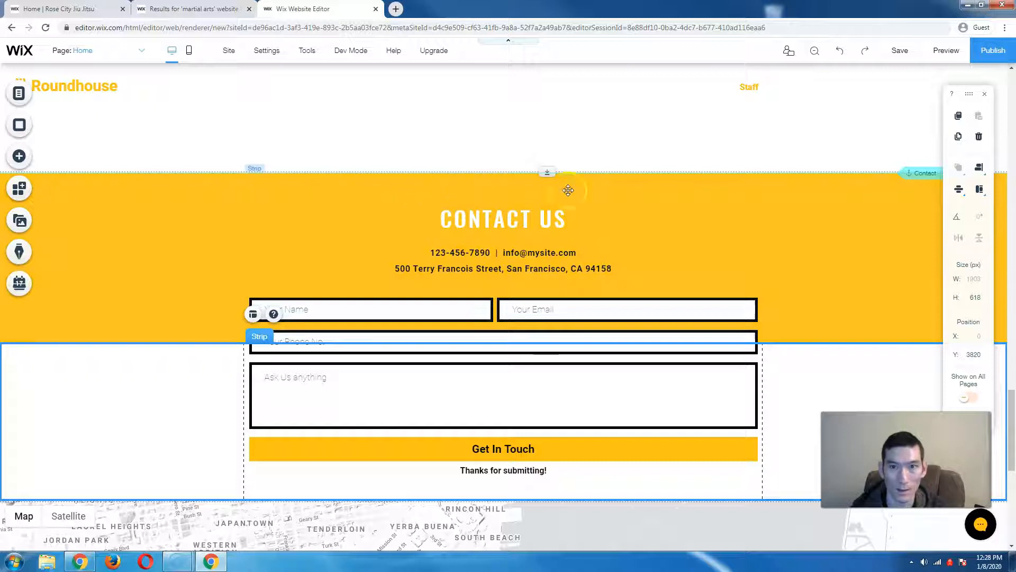
left_click_drag(544, 175, 538, 111)
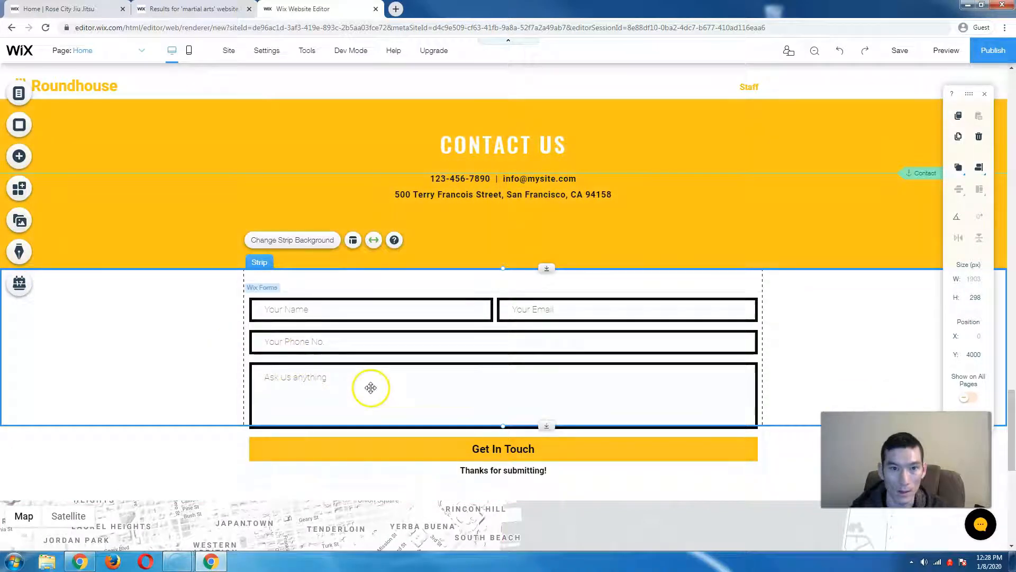
left_click(837, 51)
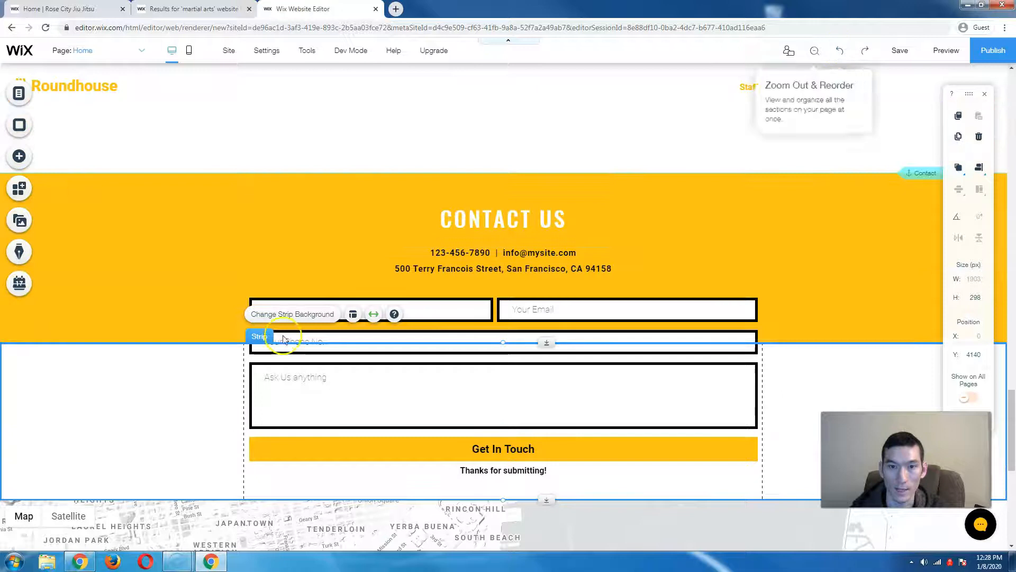
- Select the Contact Us strip and box-select its contact form elements
left_click(168, 254)
left_click_drag(103, 153, 770, 479)
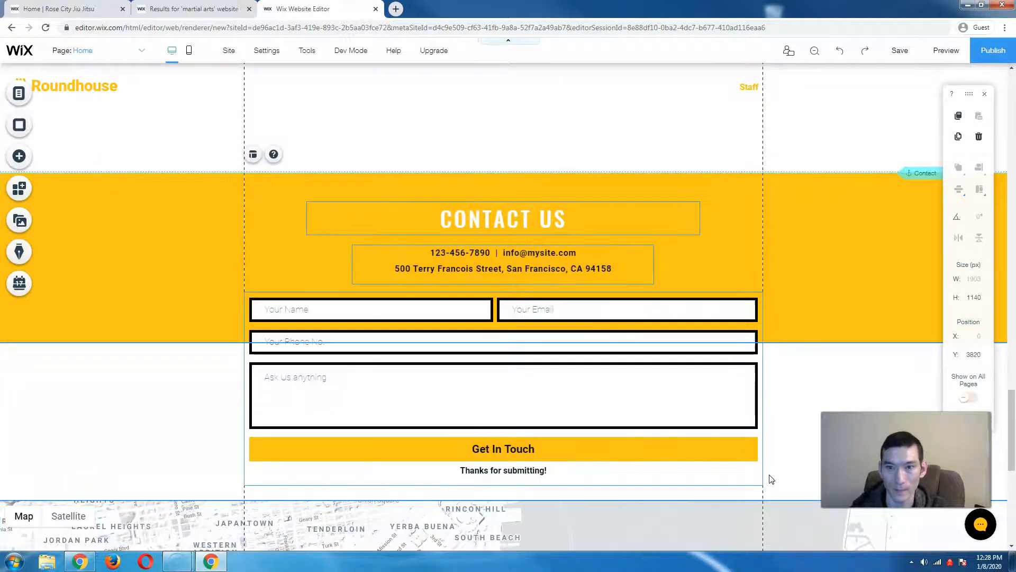
scroll(770, 474, "down", 2)
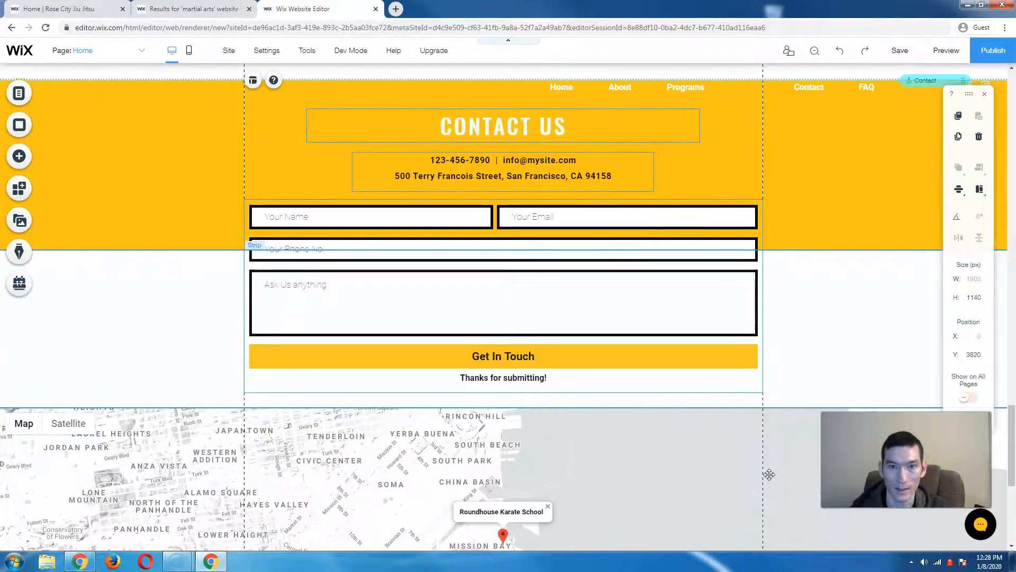
scroll(769, 474, "up", 4)
left_click(517, 302)
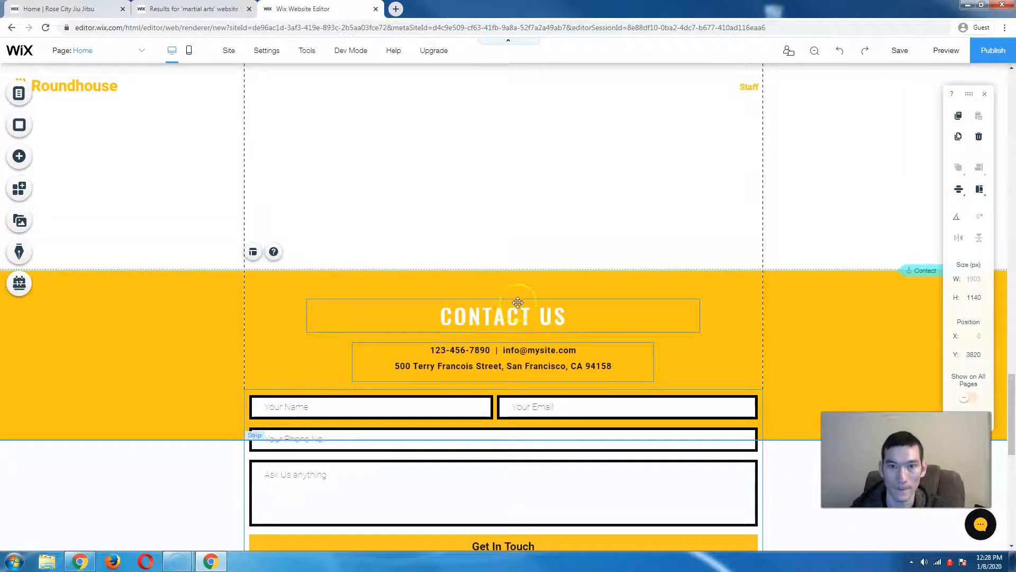
scroll(516, 280, "up", 2)
left_click(522, 168)
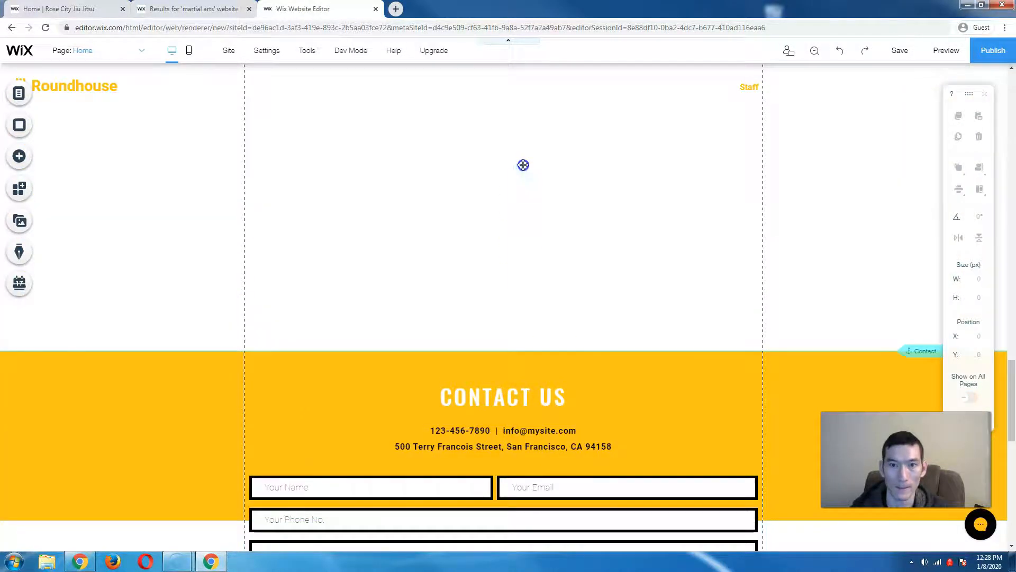
scroll(152, 305, "down", 6)
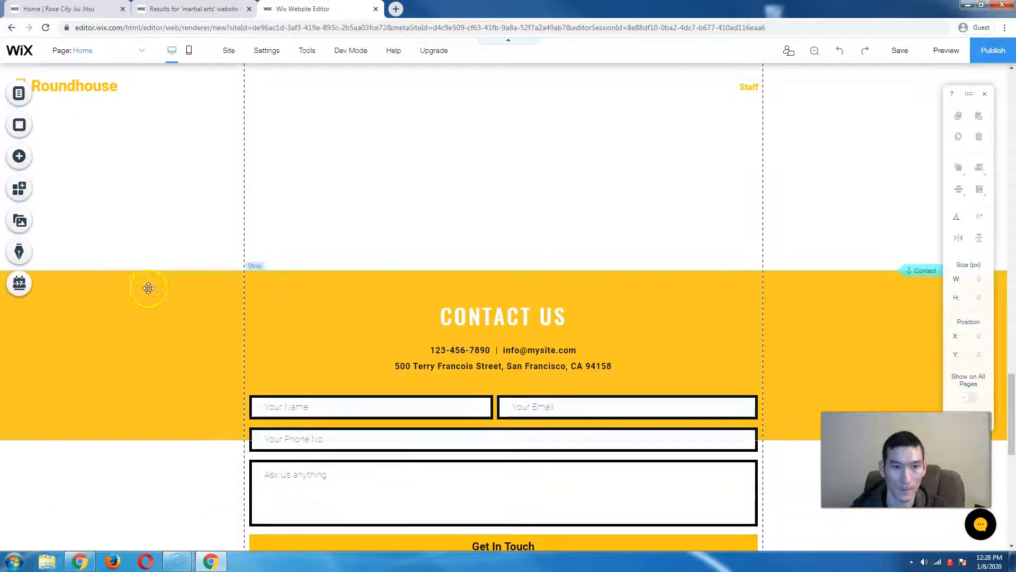
scroll(172, 195, "up", 3)
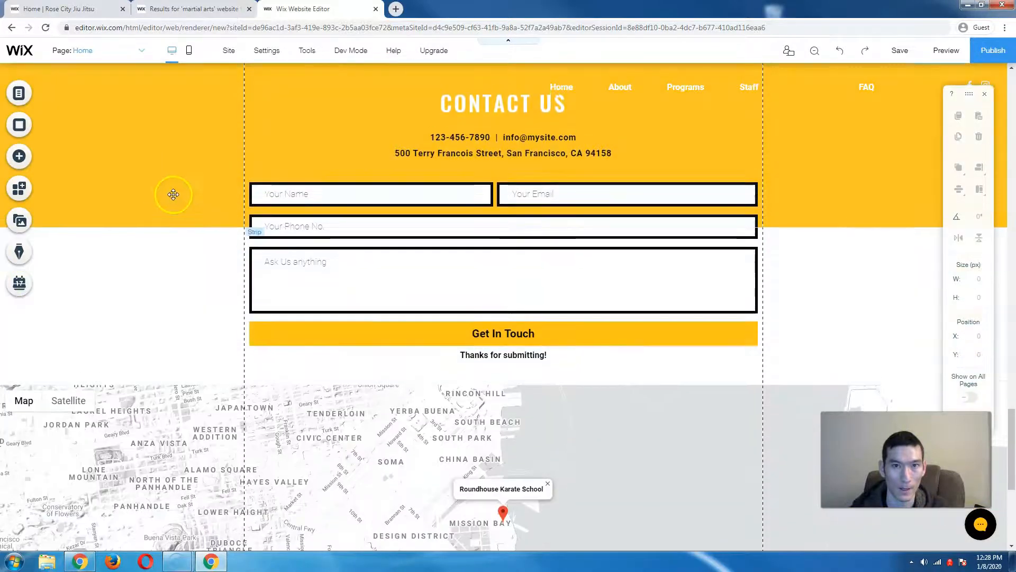
- Drag the whole Contact strip up to Y 3078, directly under the staff cards
left_click(141, 145)
left_click_drag(141, 144, 809, 528)
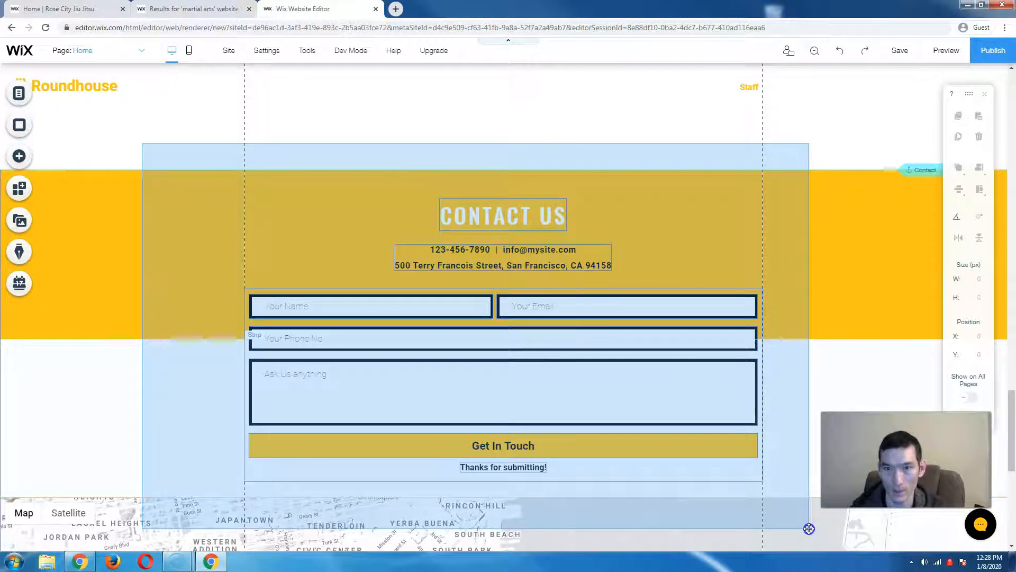
left_click(494, 257)
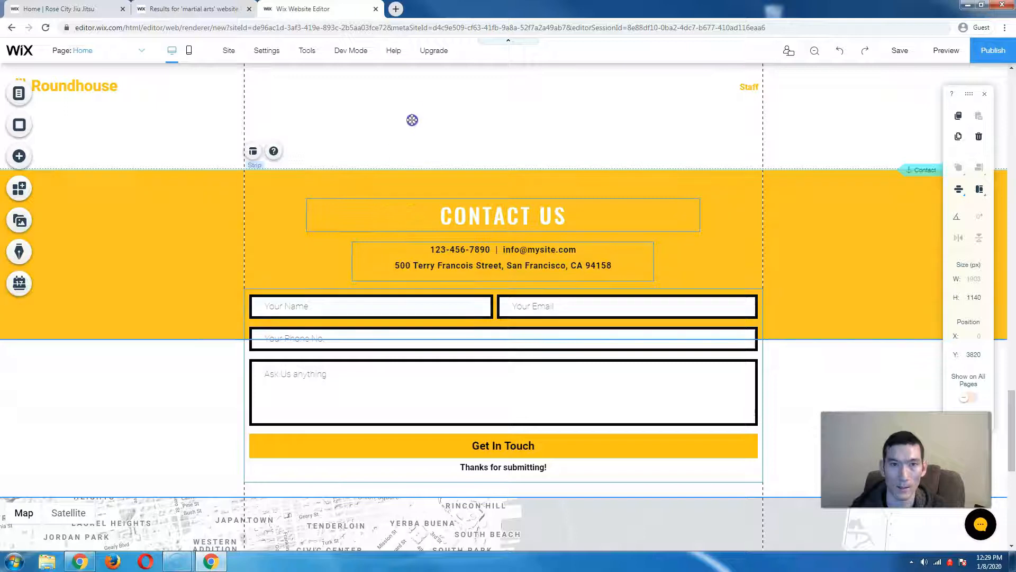
left_click_drag(417, 74, 437, 182)
scroll(436, 182, "down", 3)
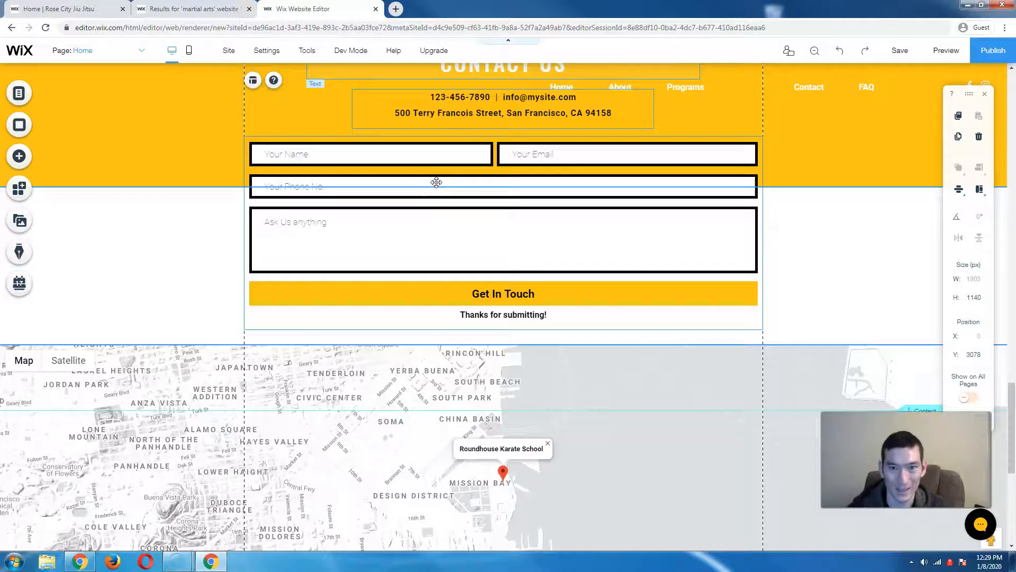
scroll(436, 182, "down", 3)
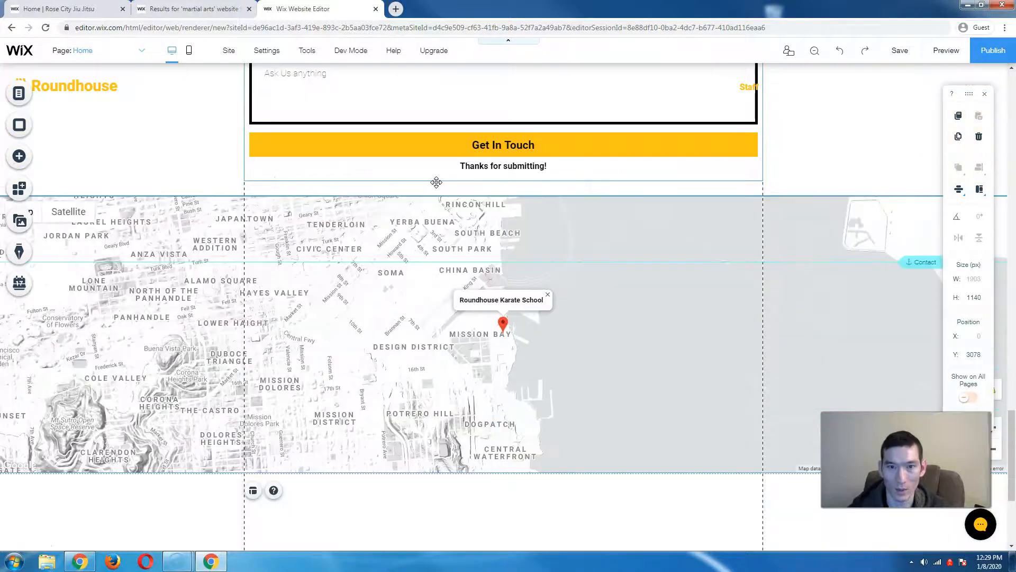
scroll(436, 182, "down", 4)
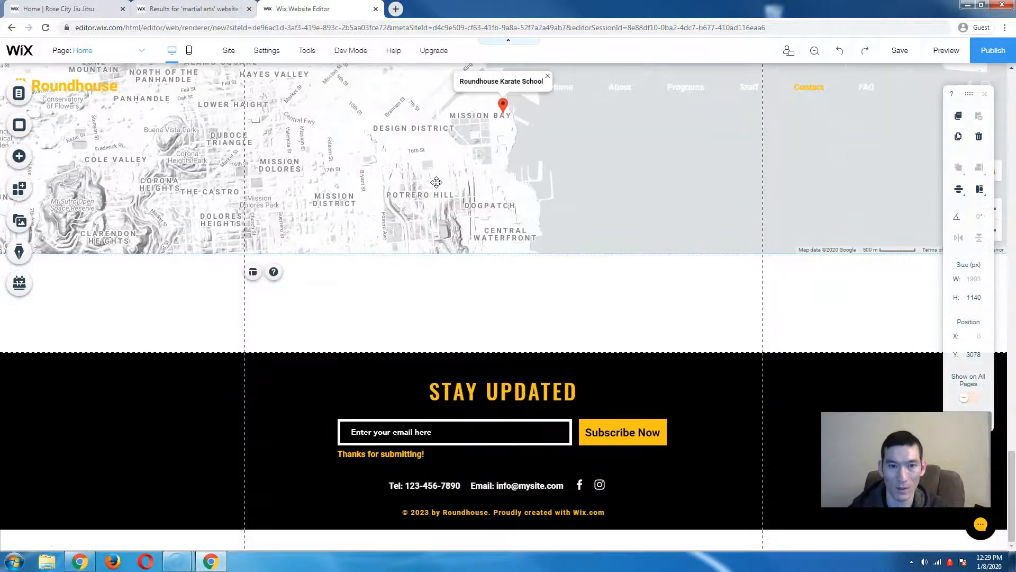
scroll(434, 183, "up", 4)
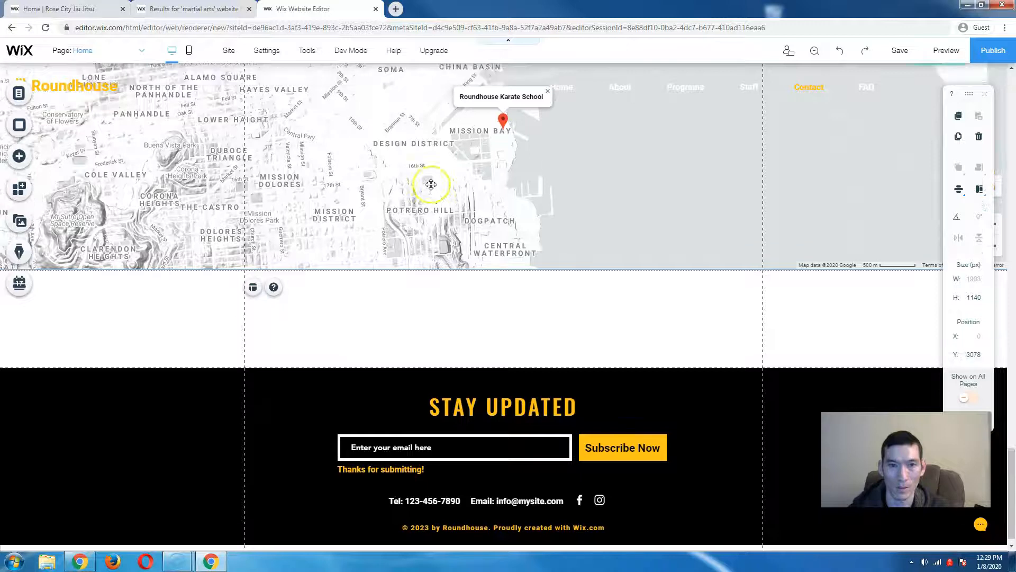
scroll(430, 184, "up", 7)
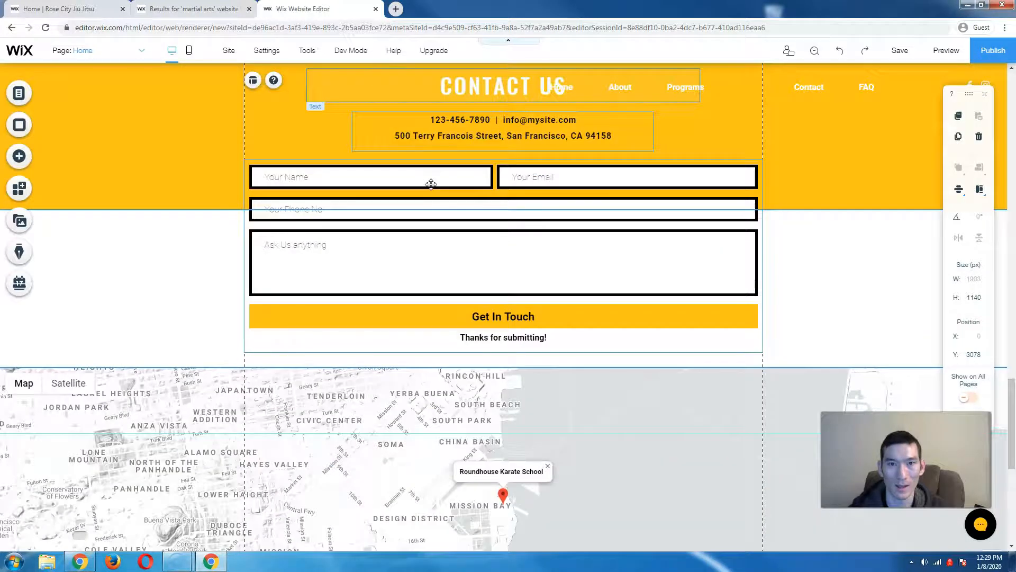
scroll(431, 184, "up", 2)
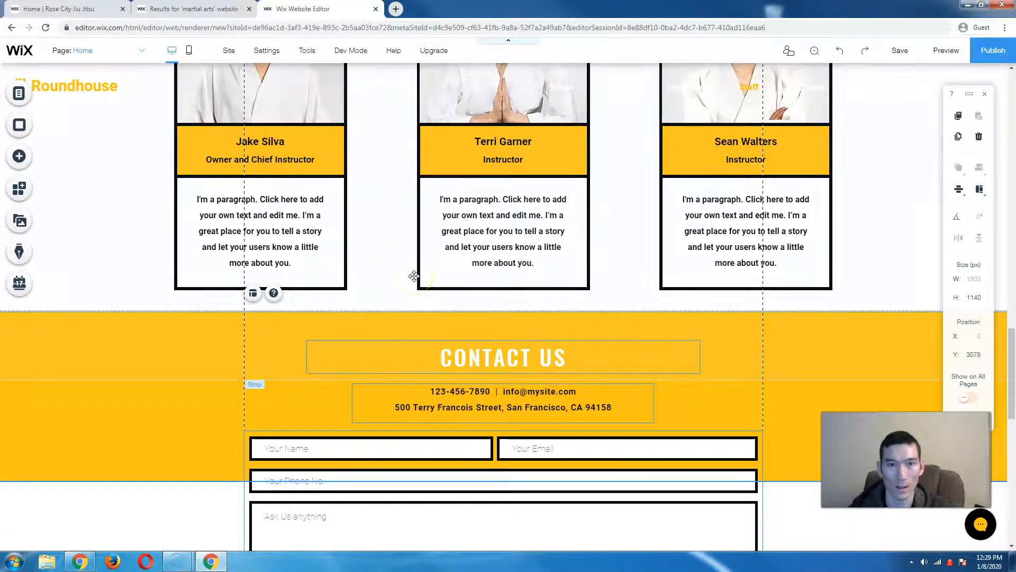
scroll(397, 246, "up", 1)
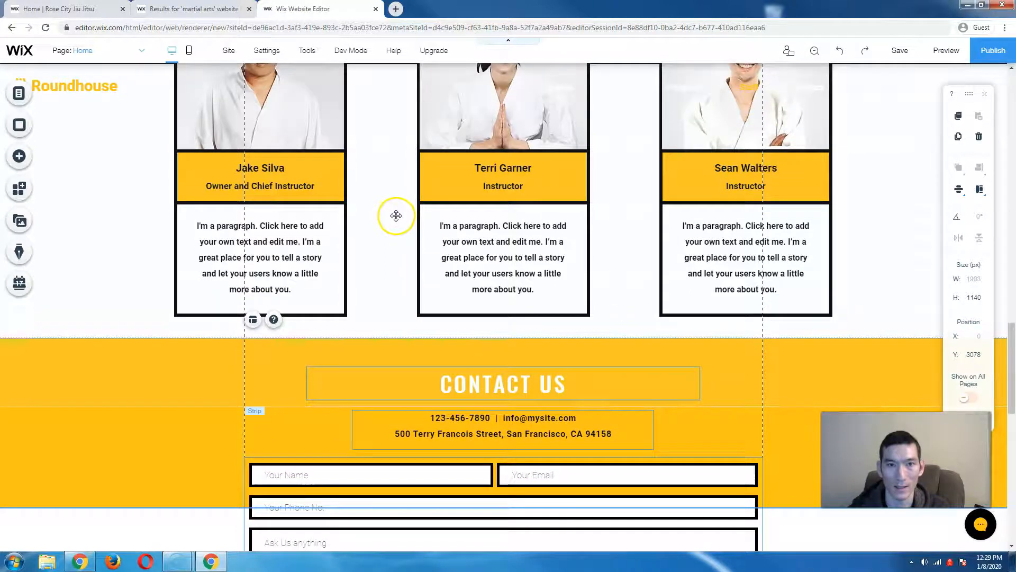
scroll(396, 215, "up", 4)
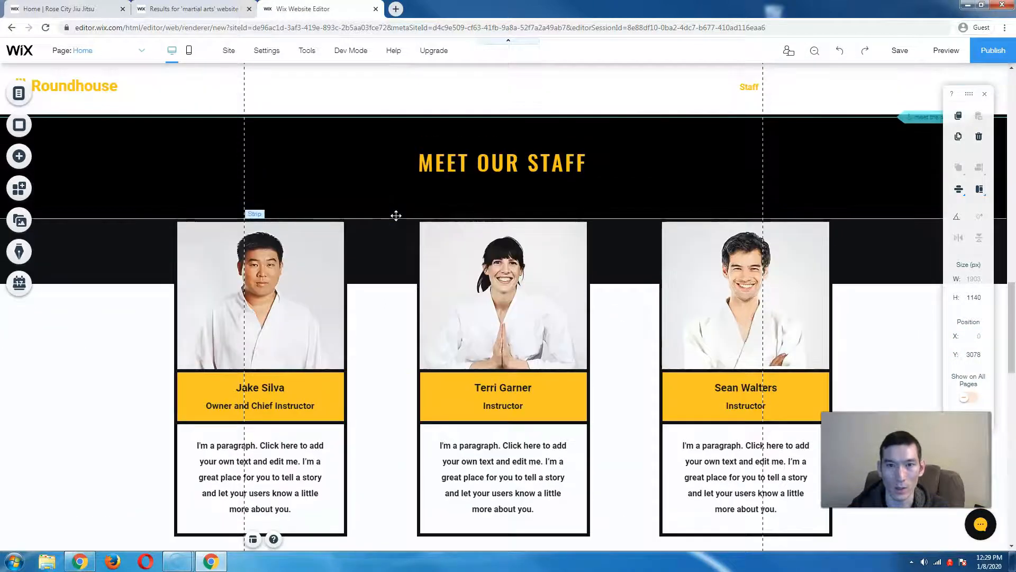
scroll(396, 215, "up", 2)
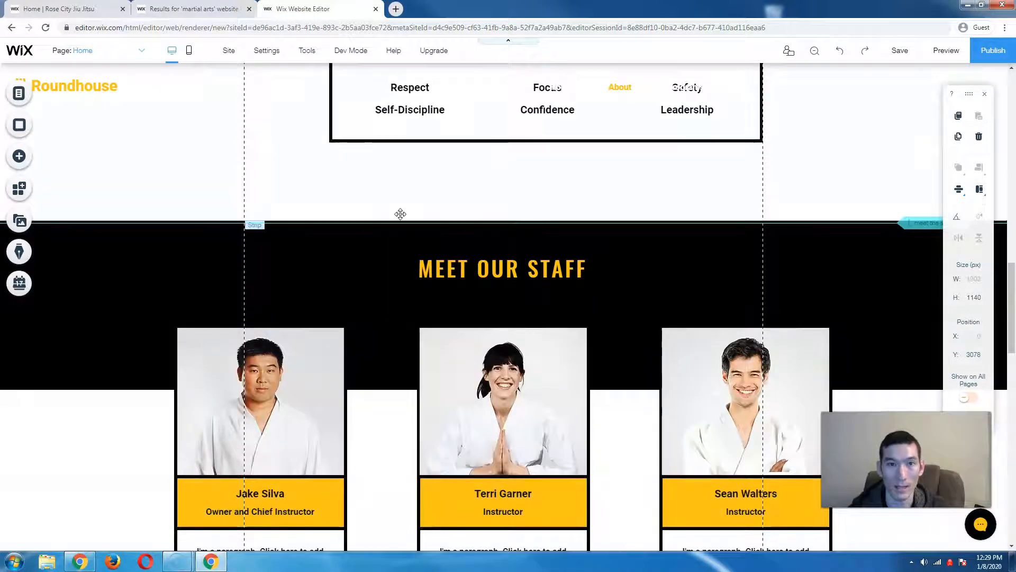
scroll(401, 214, "up", 3)
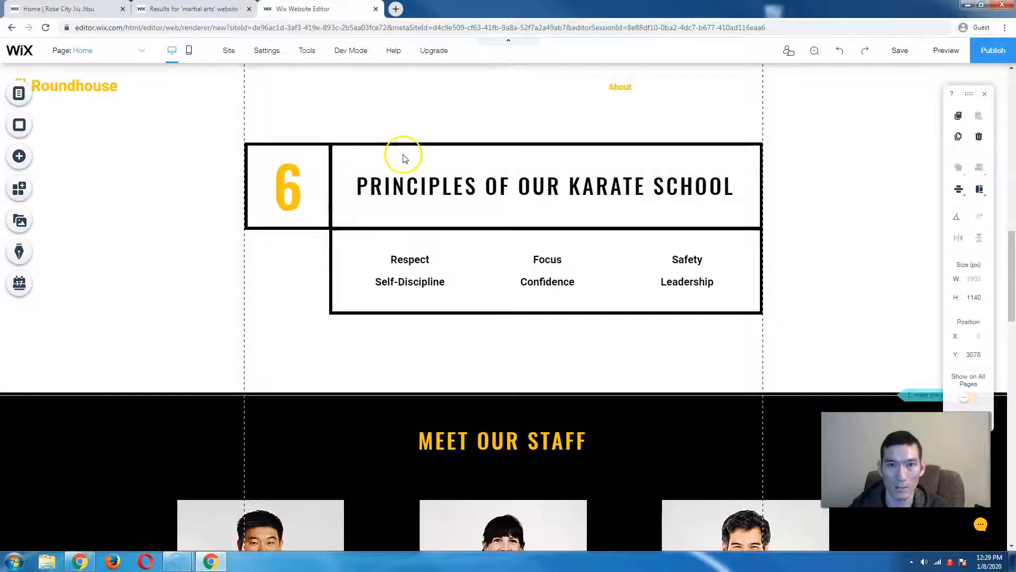
left_click_drag(403, 154, 405, 137)
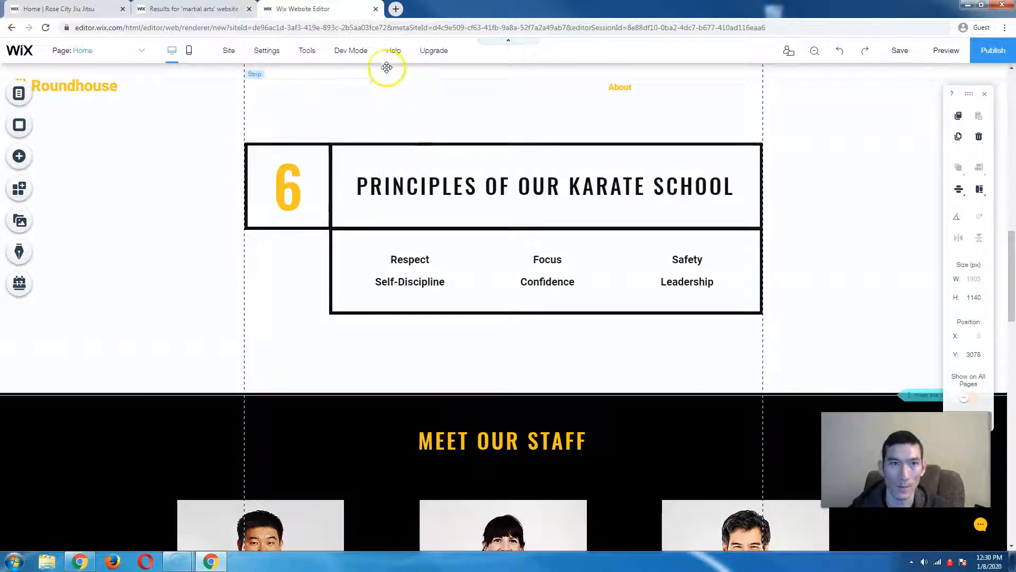
left_click(375, 9)
- Leave the editor and create a new Business site from My Sites
left_click(554, 87)
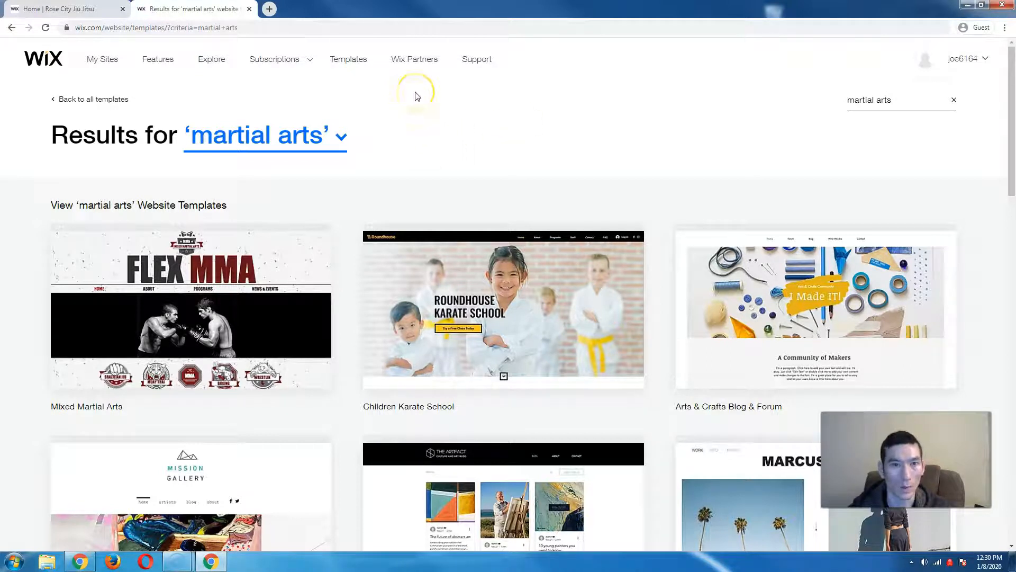
left_click(103, 60)
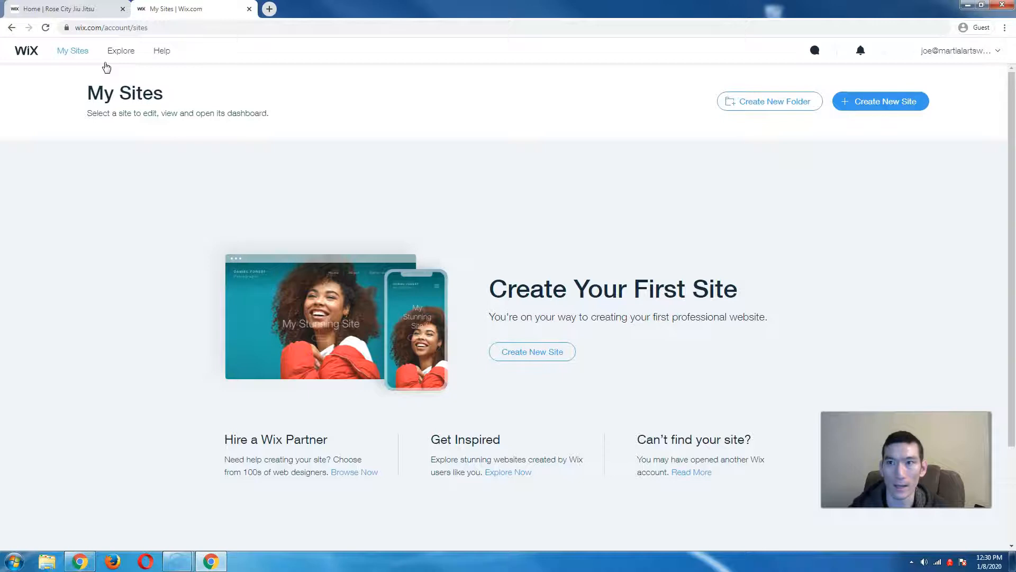
left_click(879, 110)
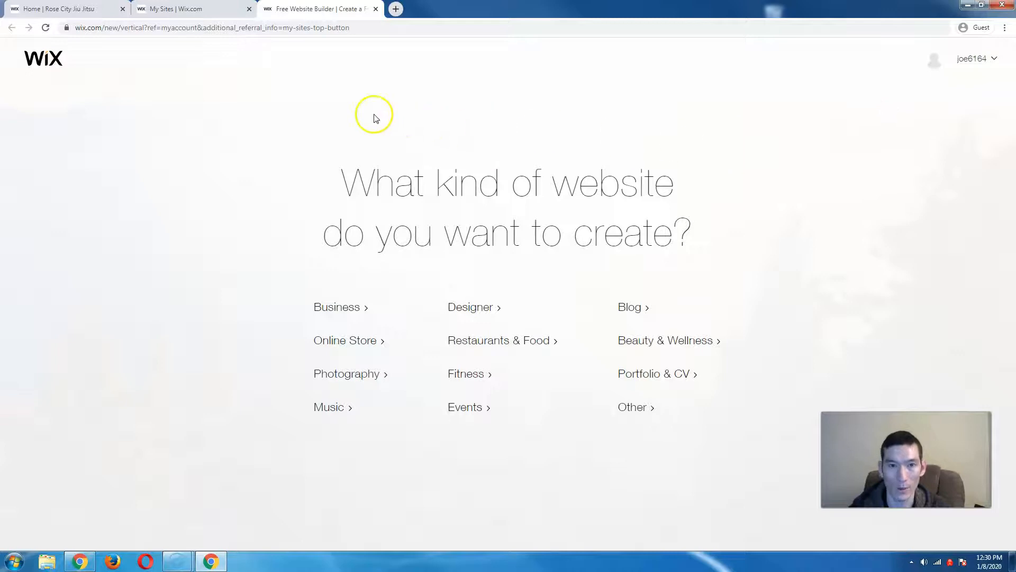
left_click(350, 313)
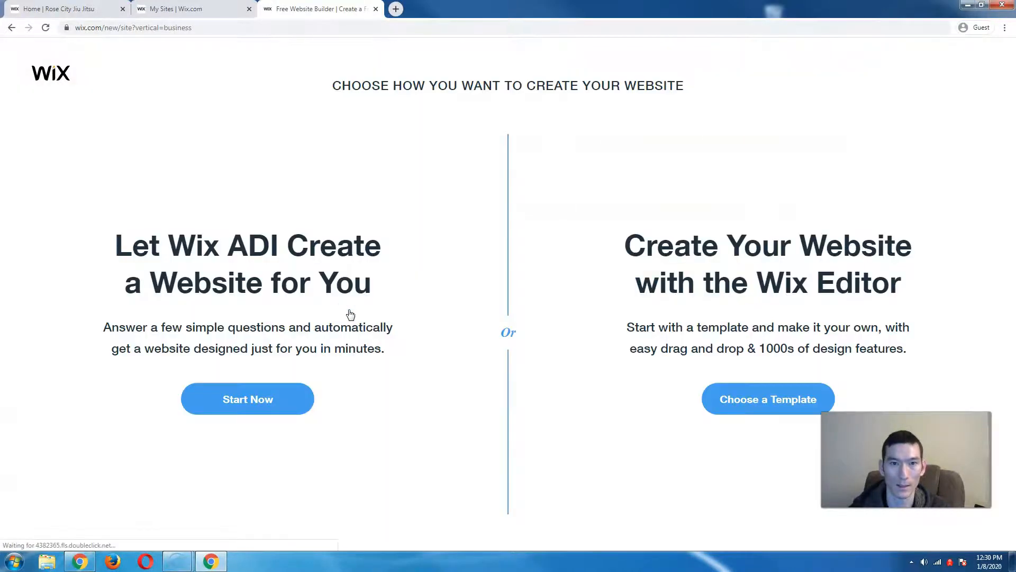
- Start with Wix ADI, search 'jiu jitsu' and pick Jiu Jitsu School as the site type
left_click(251, 402)
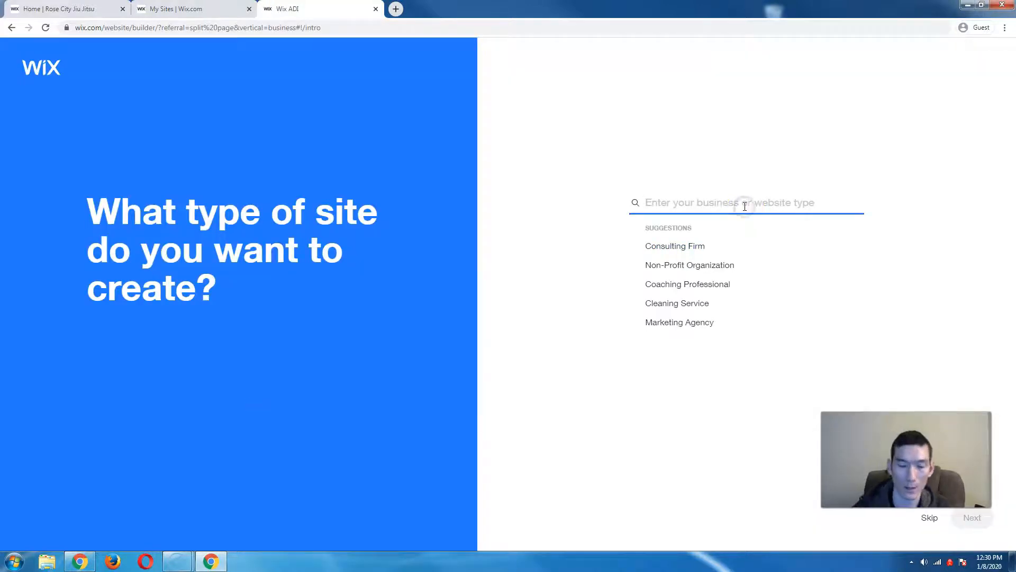
type("jiu jitsu")
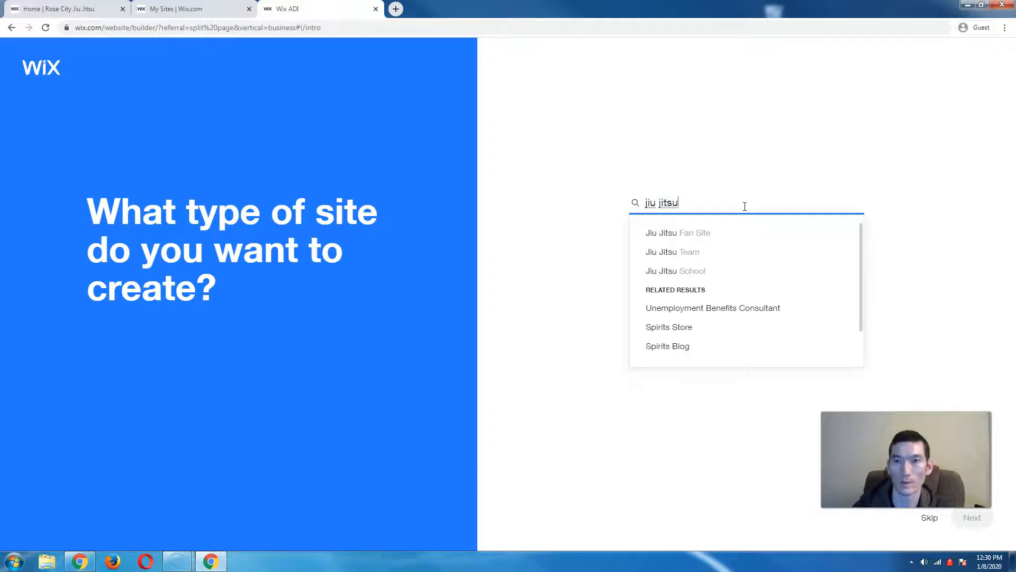
left_click(687, 271)
left_click(977, 524)
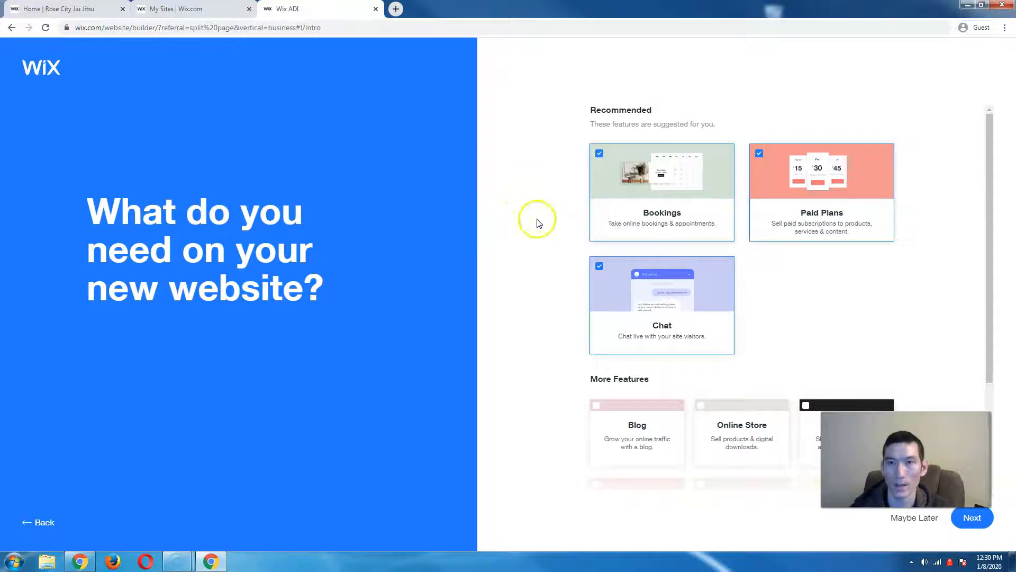
- Deselect the Bookings, Paid Plans and Chat features and continue without any
left_click(599, 153)
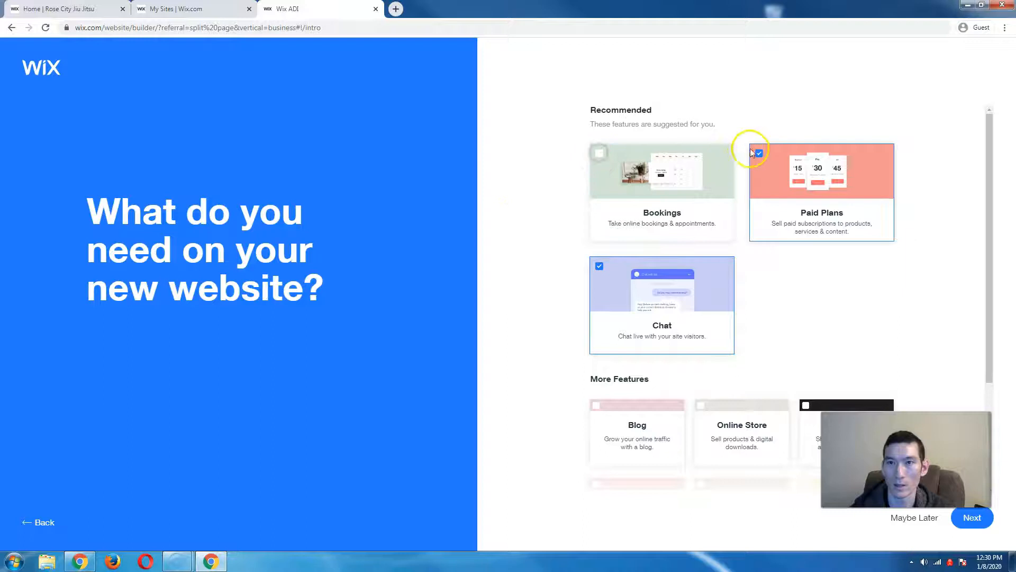
left_click(759, 154)
left_click(600, 265)
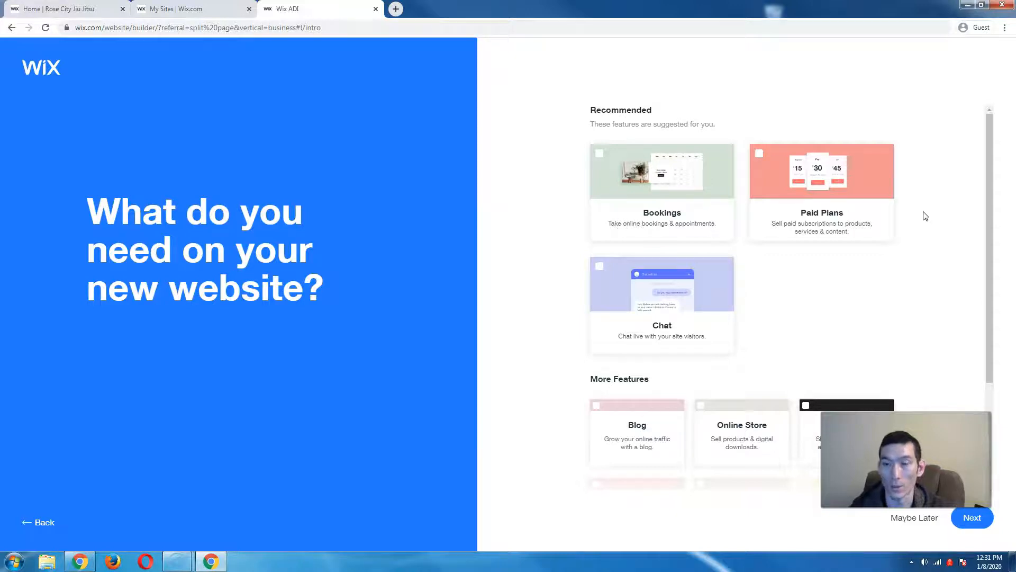
scroll(871, 268, "down", 1)
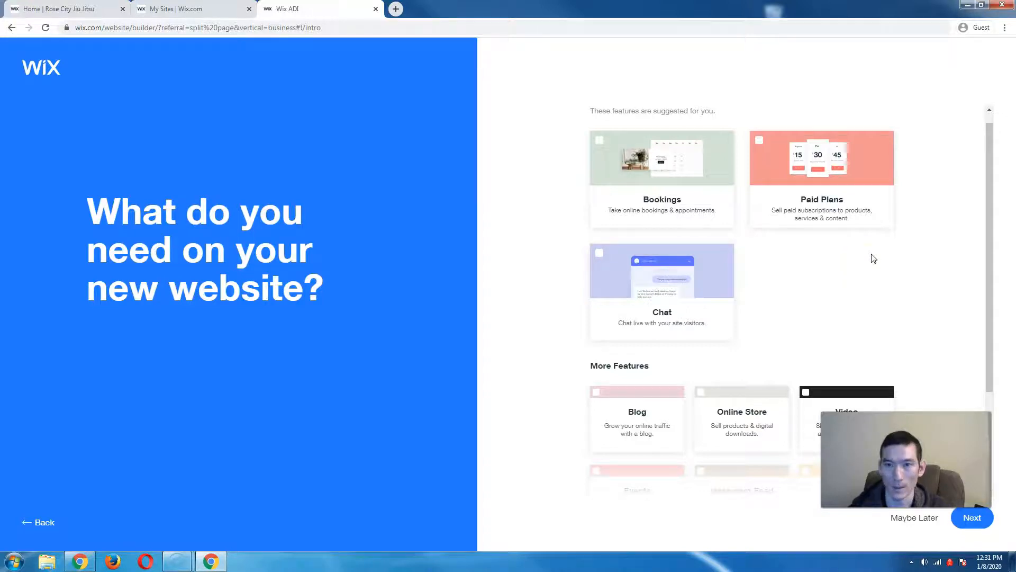
scroll(874, 259, "down", 1)
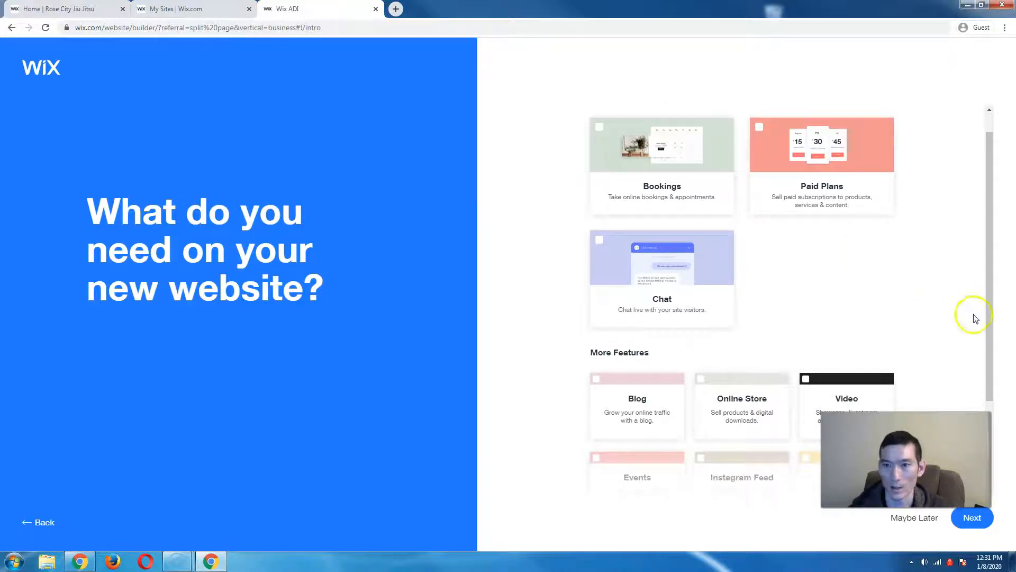
left_click(973, 525)
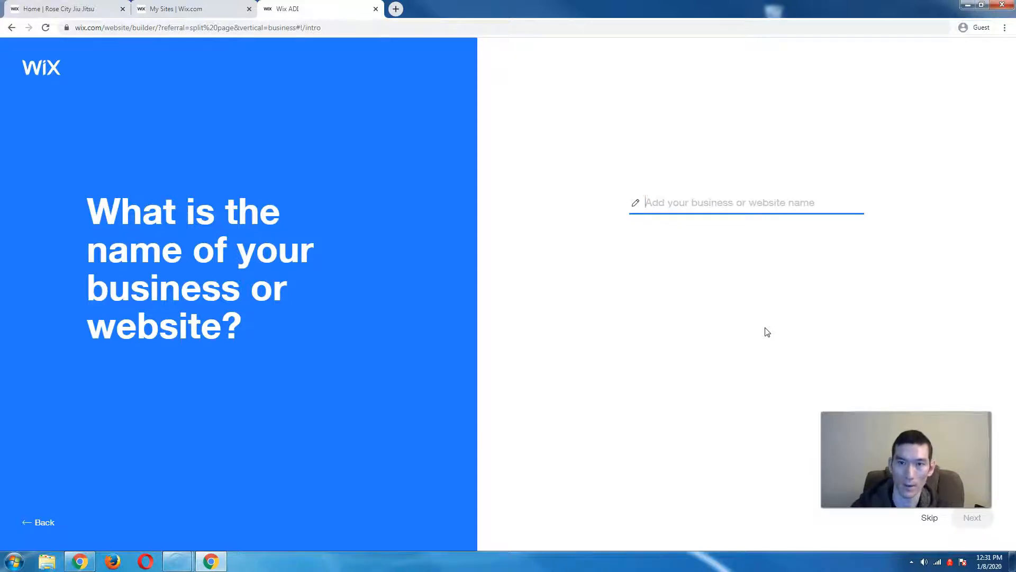
- Enter 'Rose City Jiu Jitsu' as the business name and skip importing any existing content
type("Rose Ci")
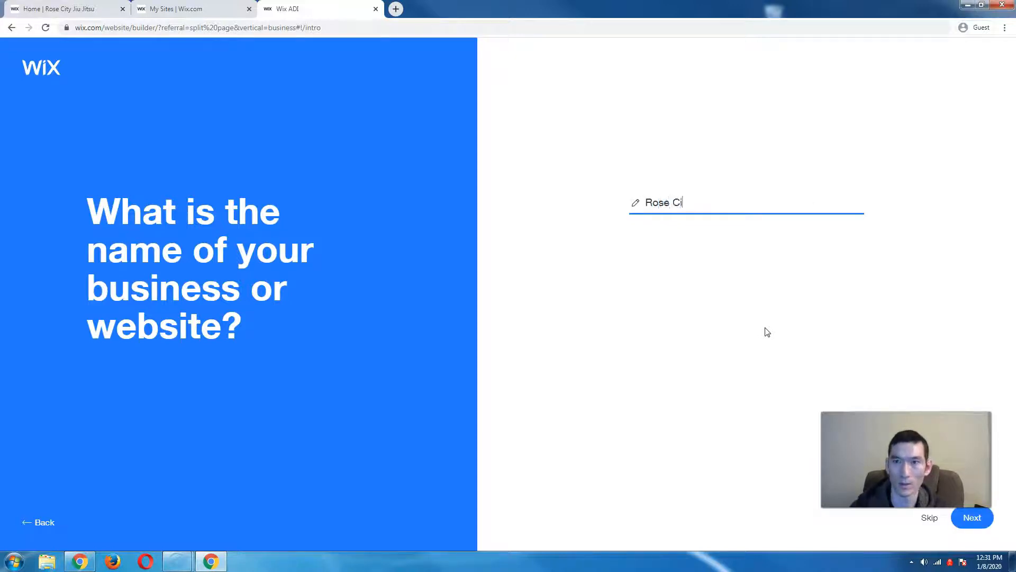
type("ty Jiu Jitsu")
left_click(981, 524)
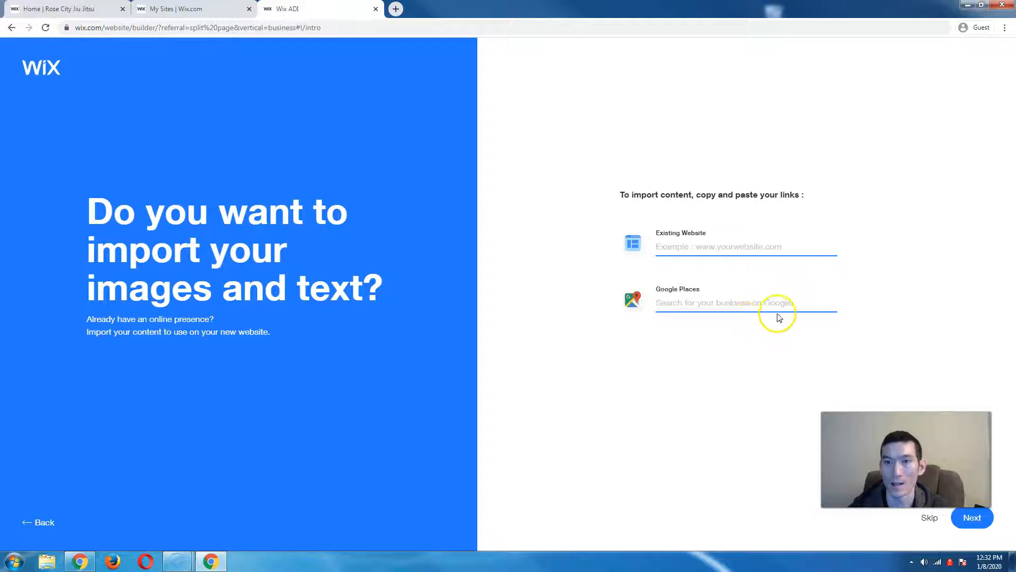
left_click(977, 523)
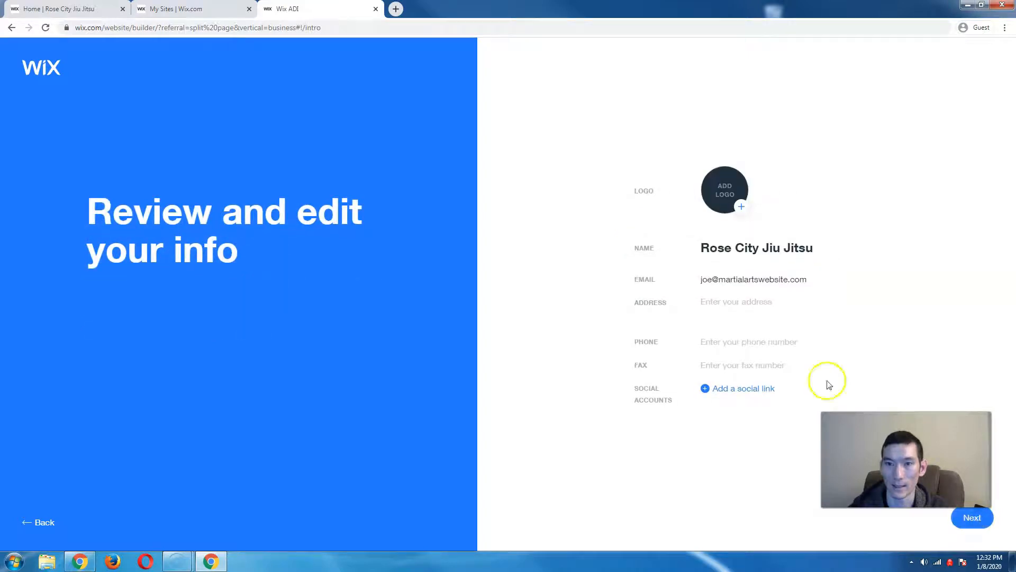
- Add the school's Portland street address and its phone number to the business info and continue
left_click(763, 307)
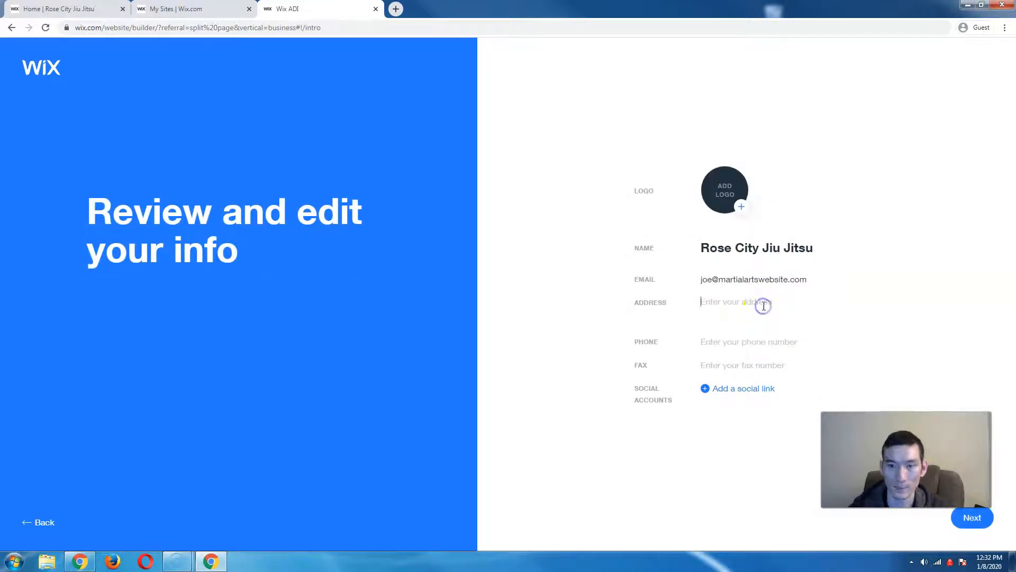
type("1 M")
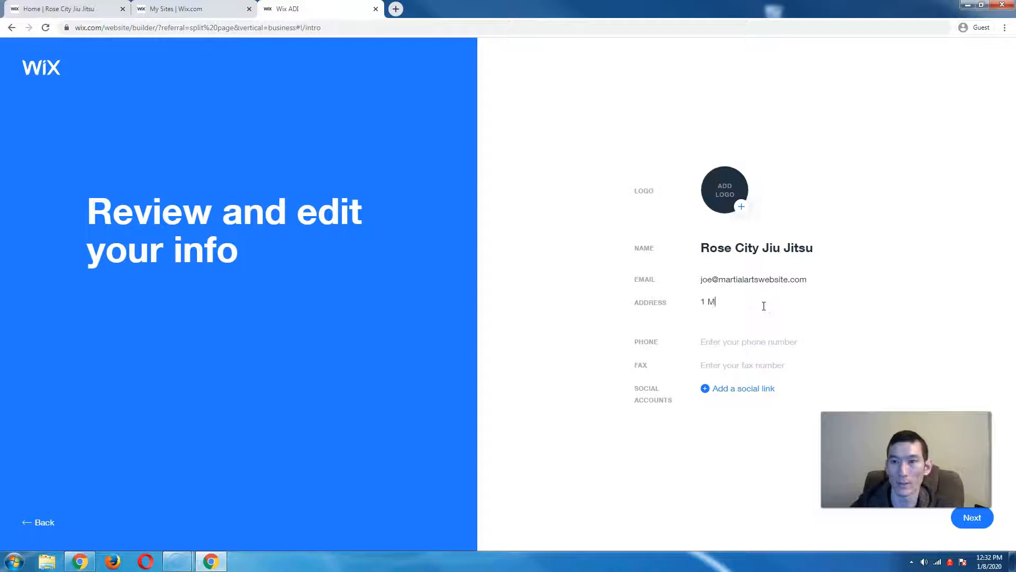
type("ain St")
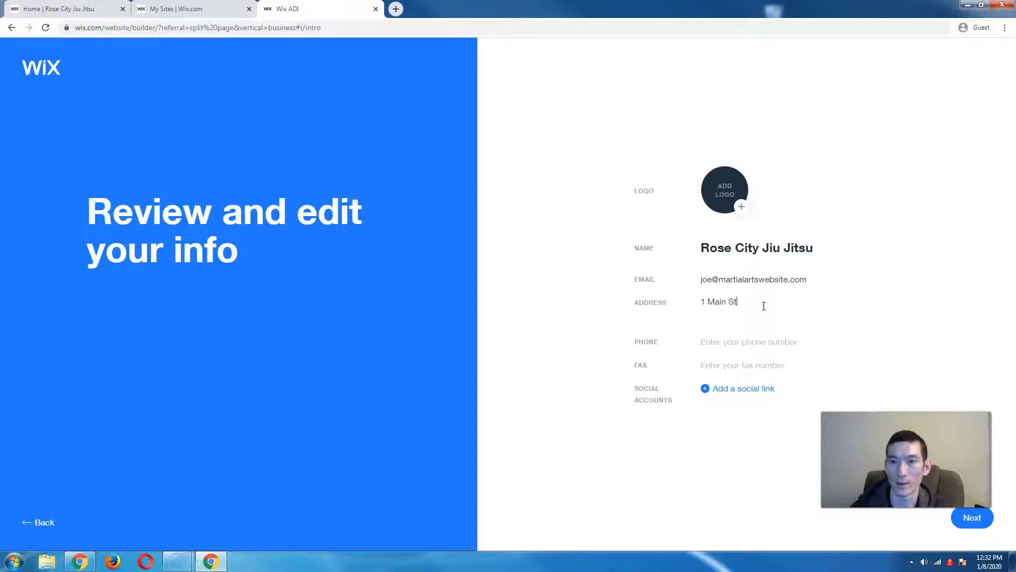
type("., Portland")
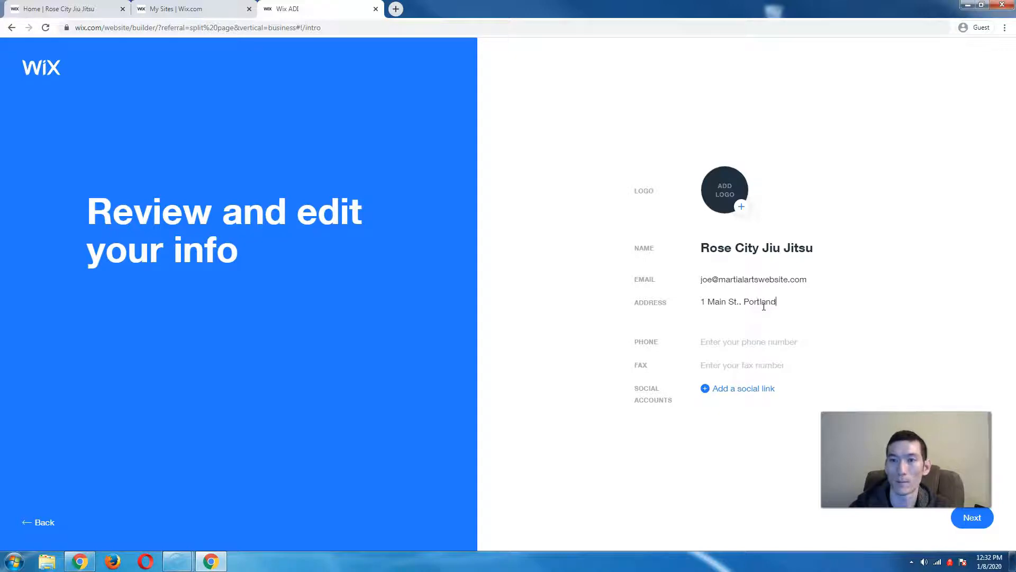
type(", OR")
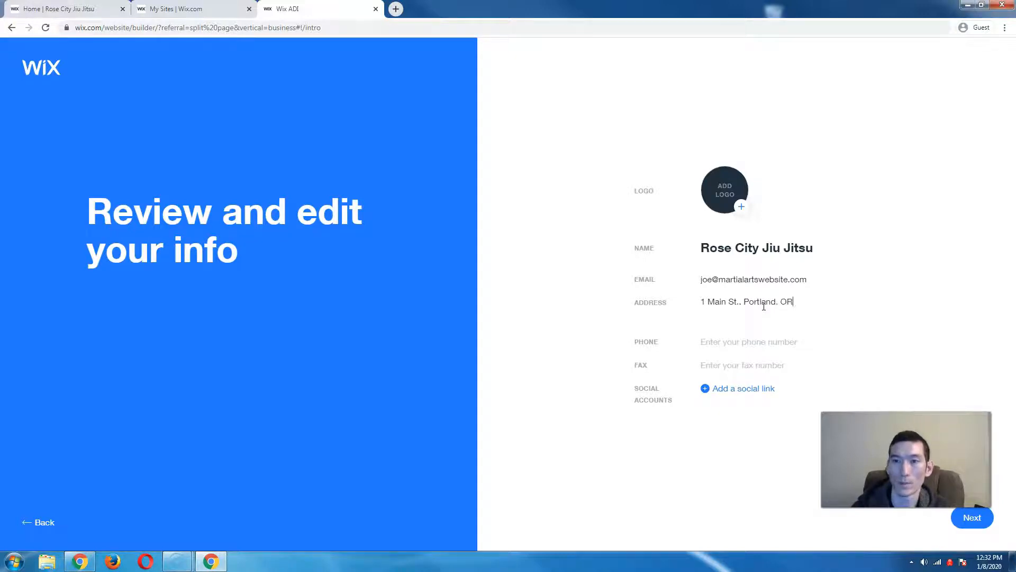
left_click(751, 342)
type("8")
type("3")
left_click(722, 344)
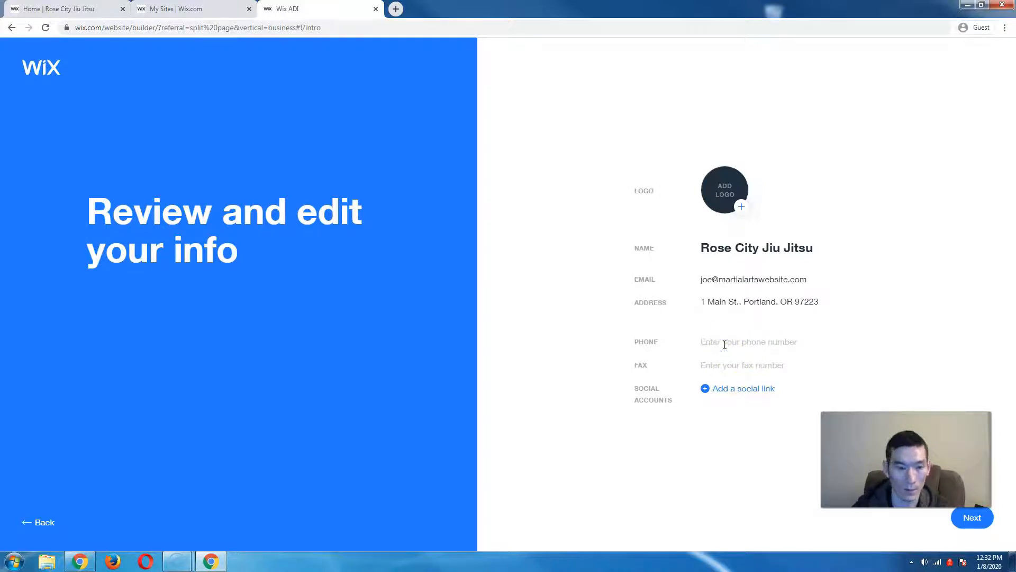
type("123-123-1234")
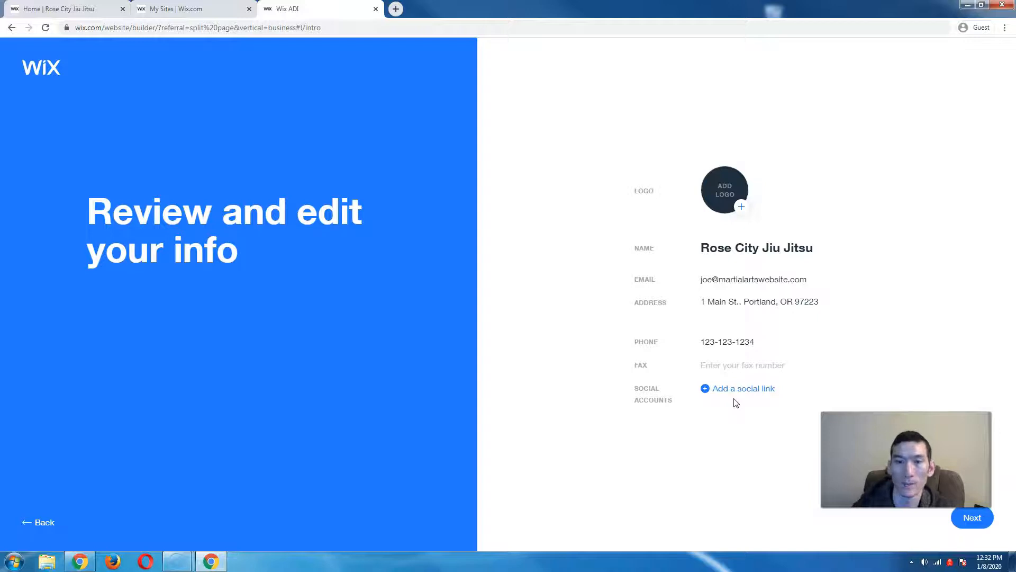
left_click(975, 522)
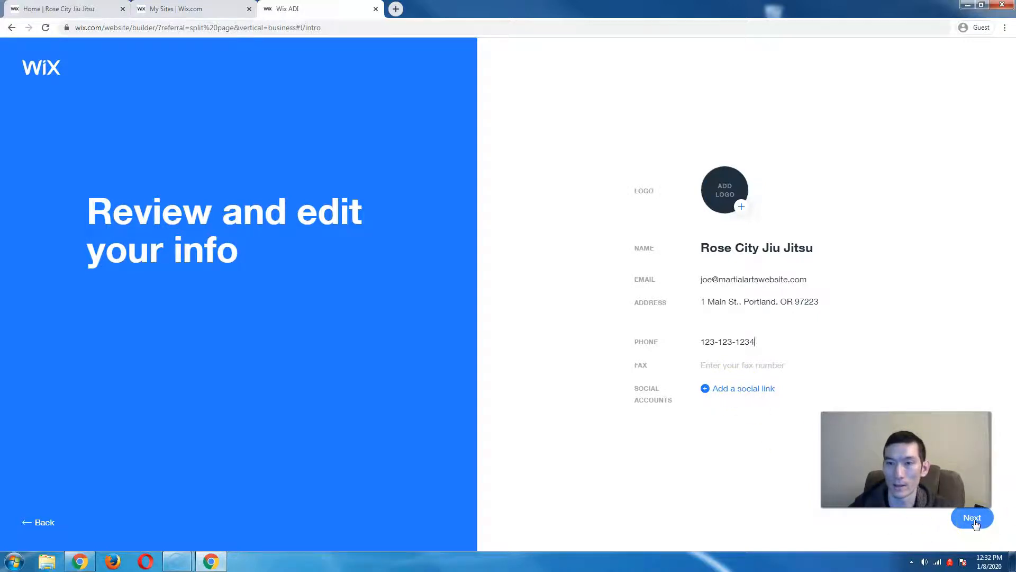
left_click(976, 522)
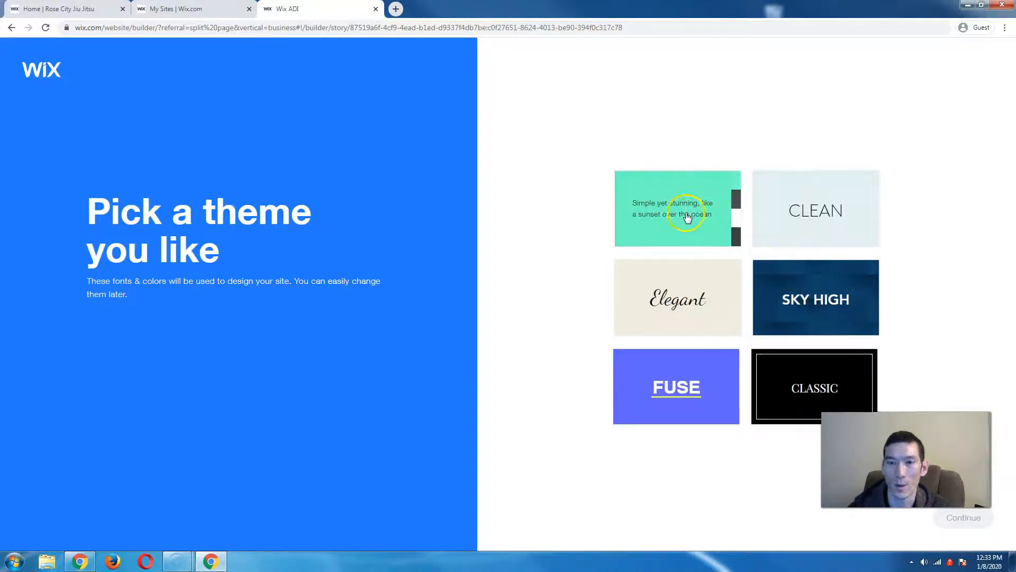
- Select the Horizon theme tile and continue past the theme page
left_click(715, 216)
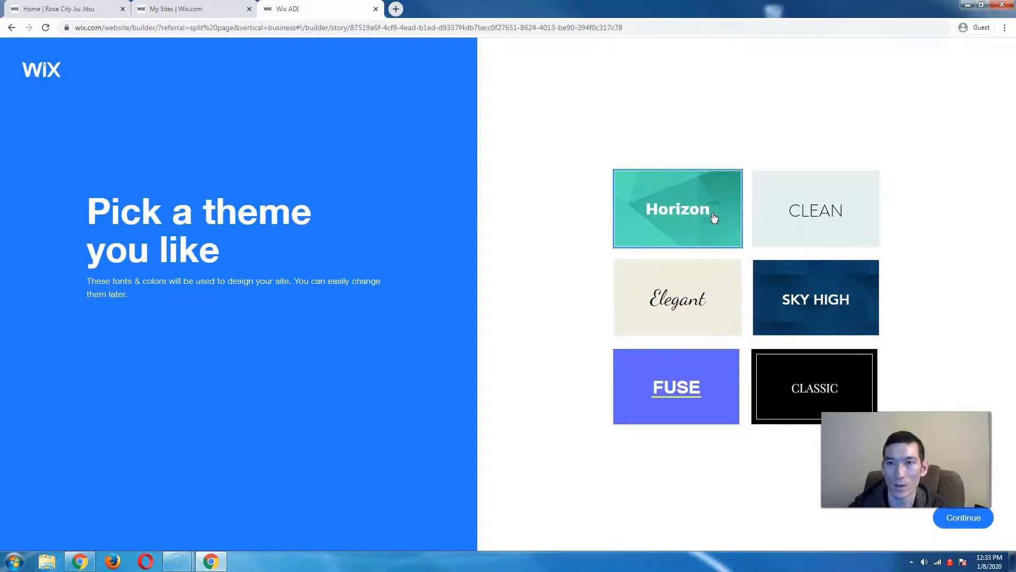
left_click(972, 526)
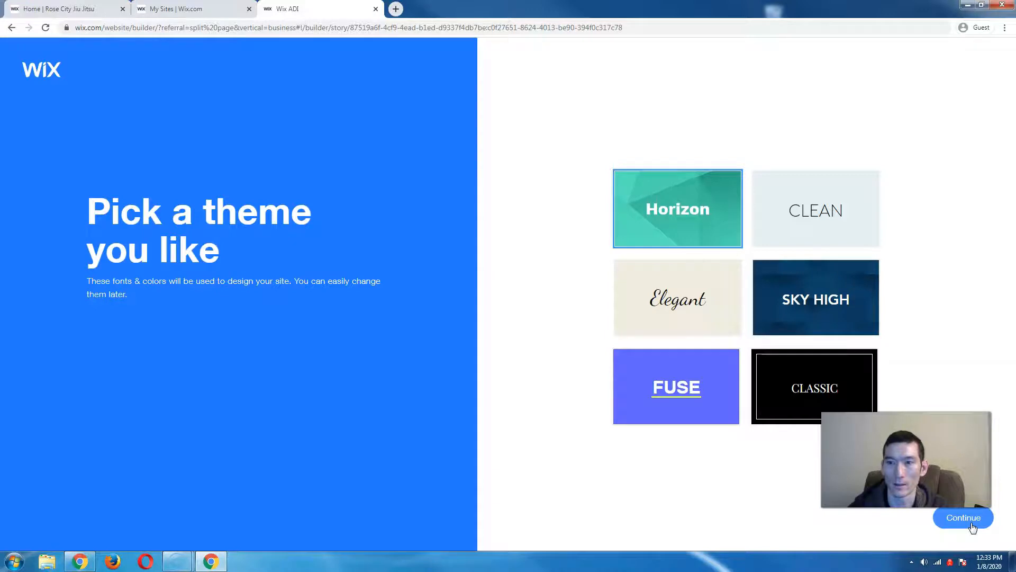
left_click(973, 525)
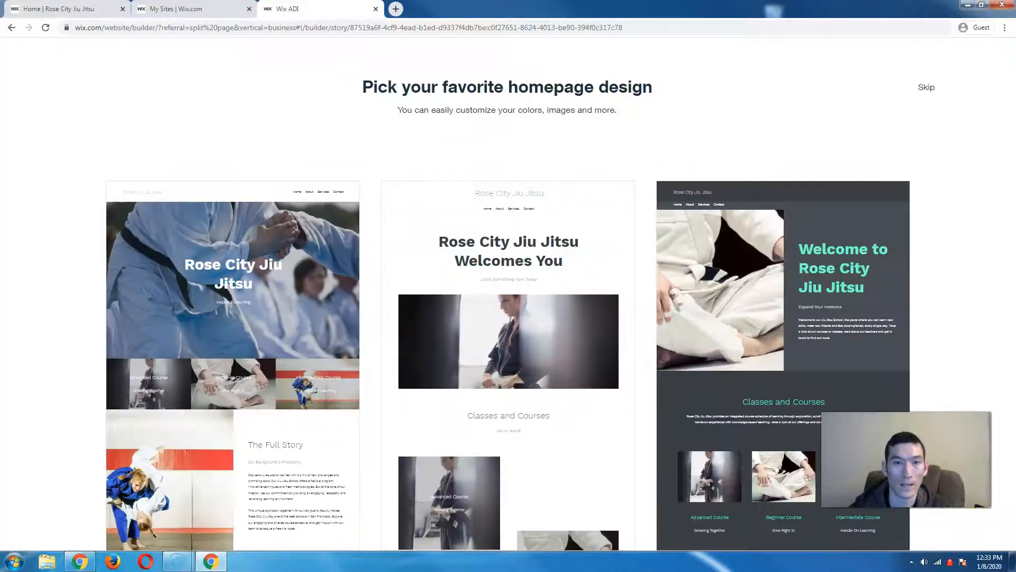
- Use the left homepage design with the full-width martial-arts hero photo
mouse_move(789, 469)
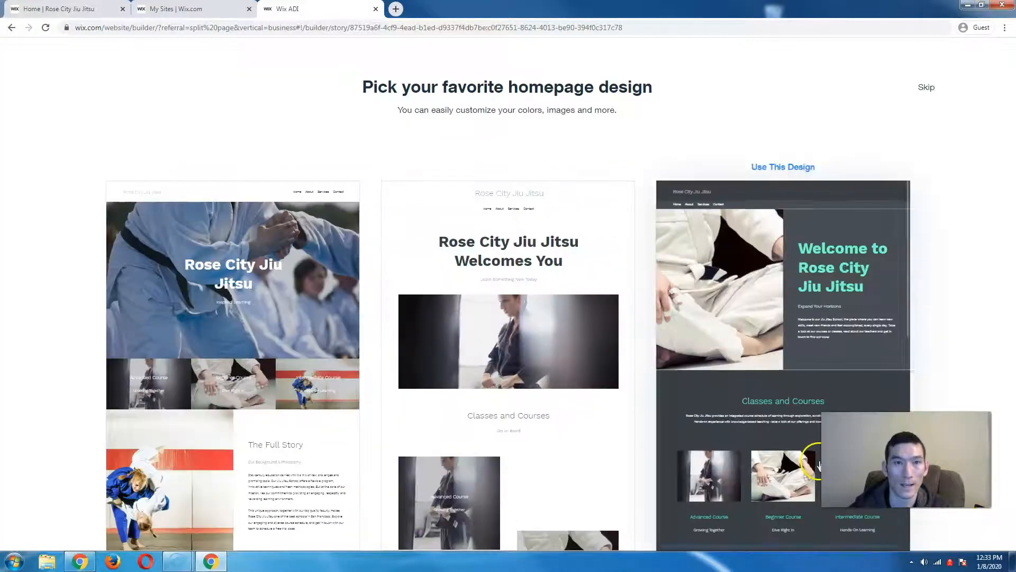
mouse_move(602, 454)
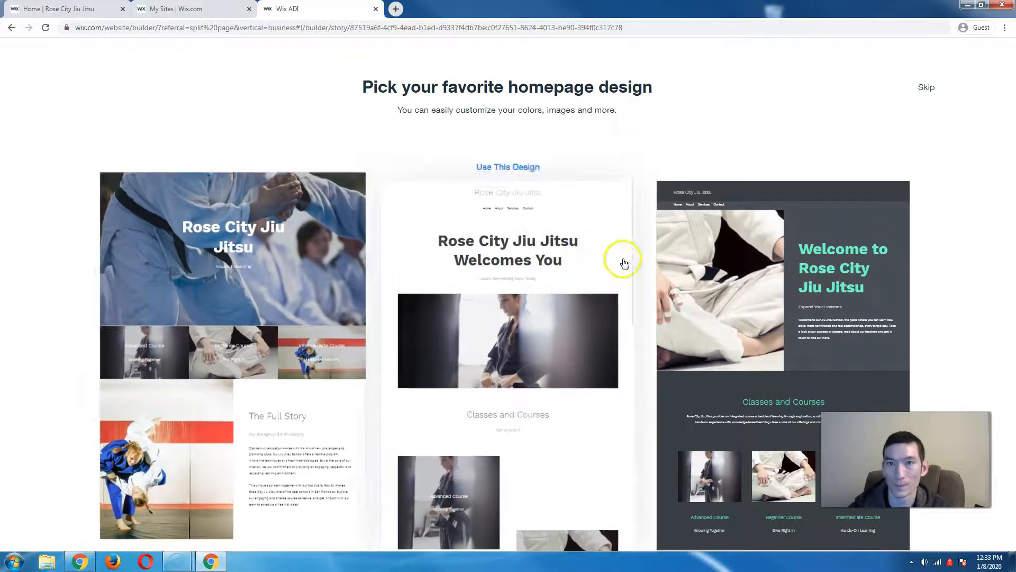
mouse_move(671, 252)
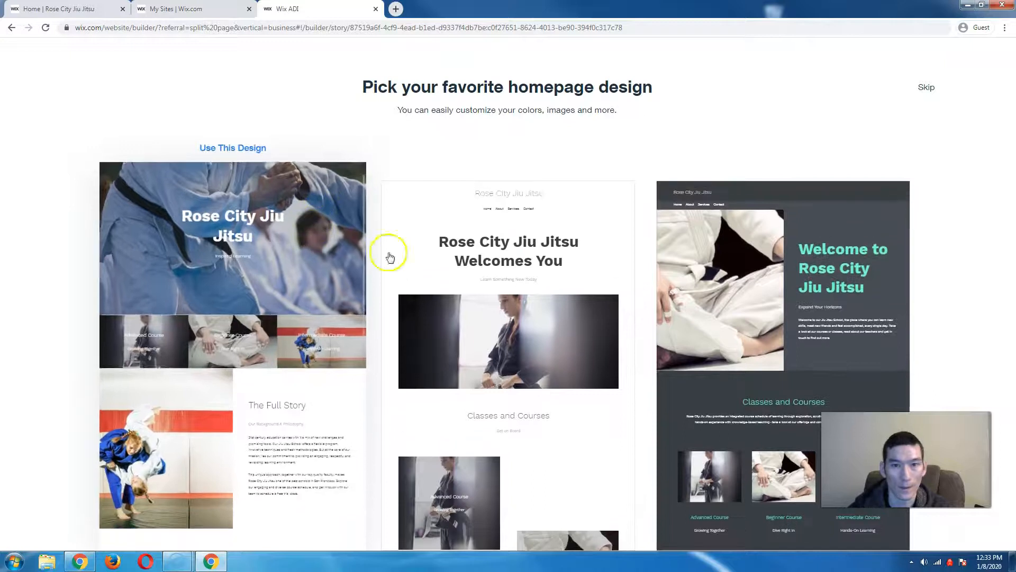
mouse_move(285, 312)
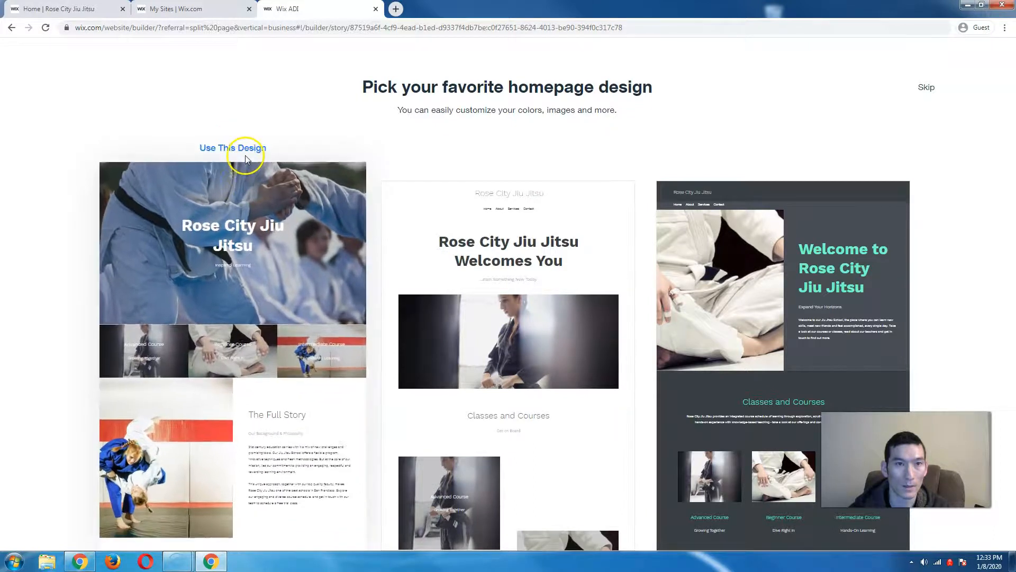
left_click(246, 155)
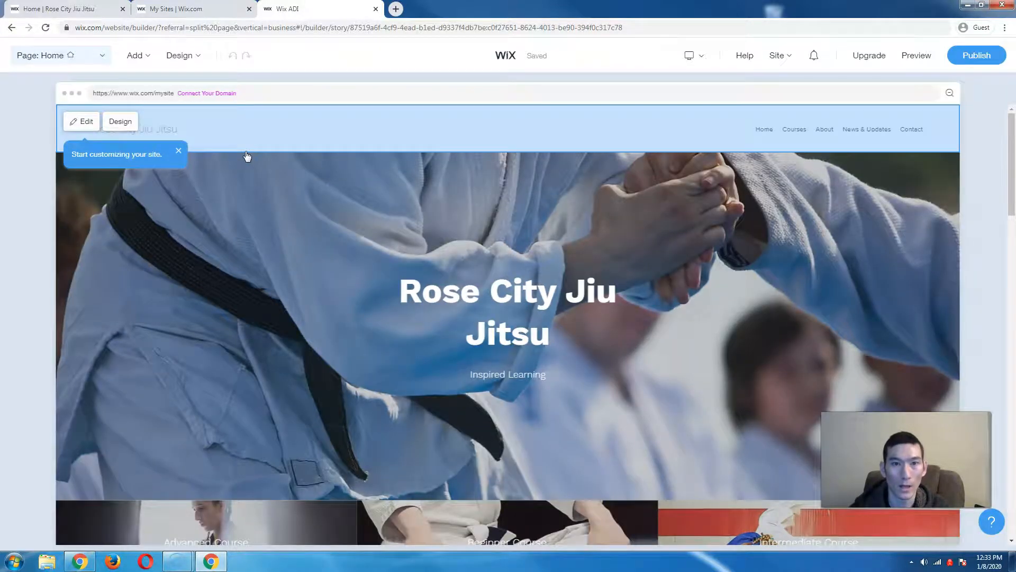
- Look over the generated homepage's hero and course tiles, scrolling down toward the footer
left_click(325, 265)
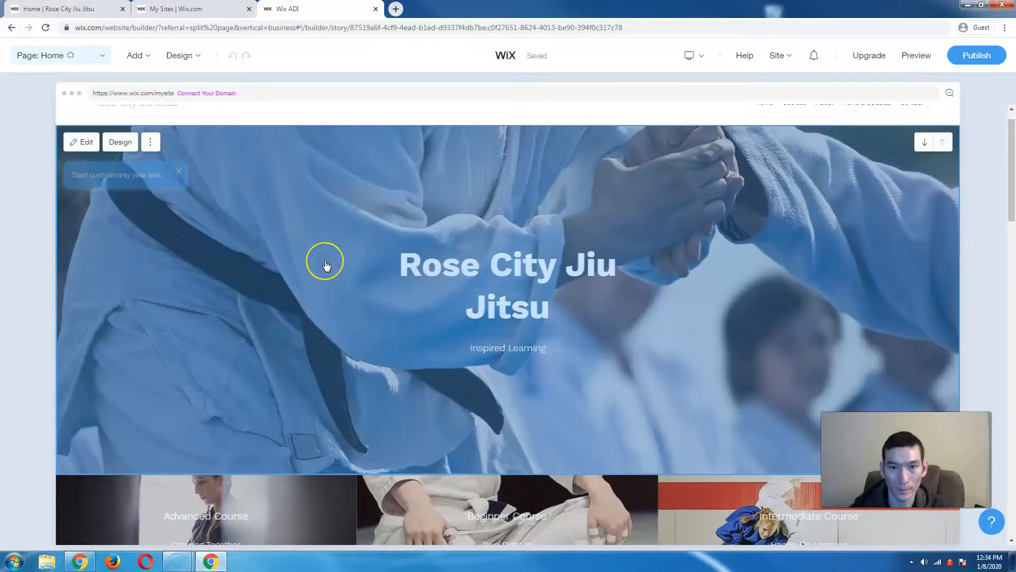
scroll(326, 266, "down", 4)
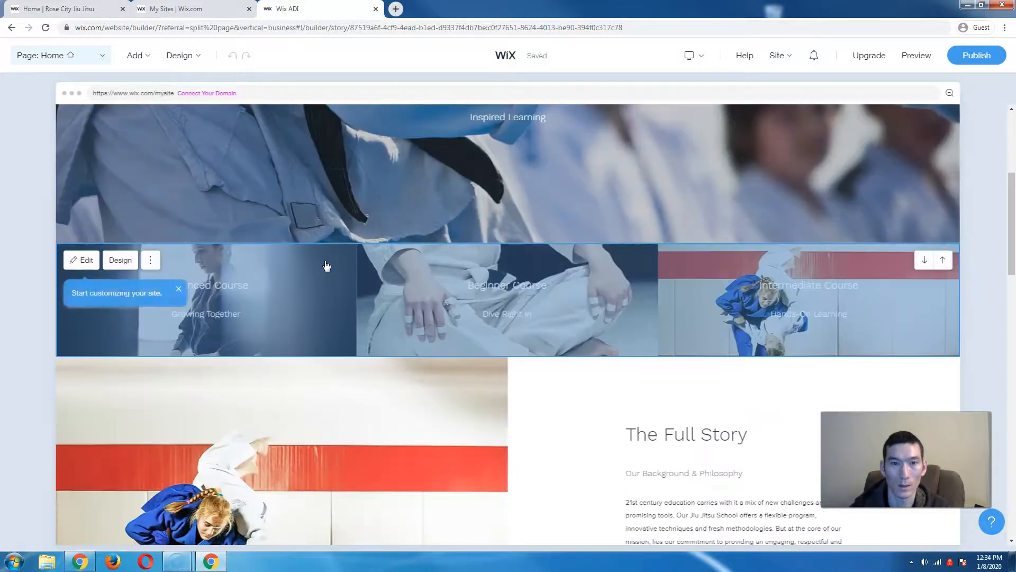
left_click(243, 292)
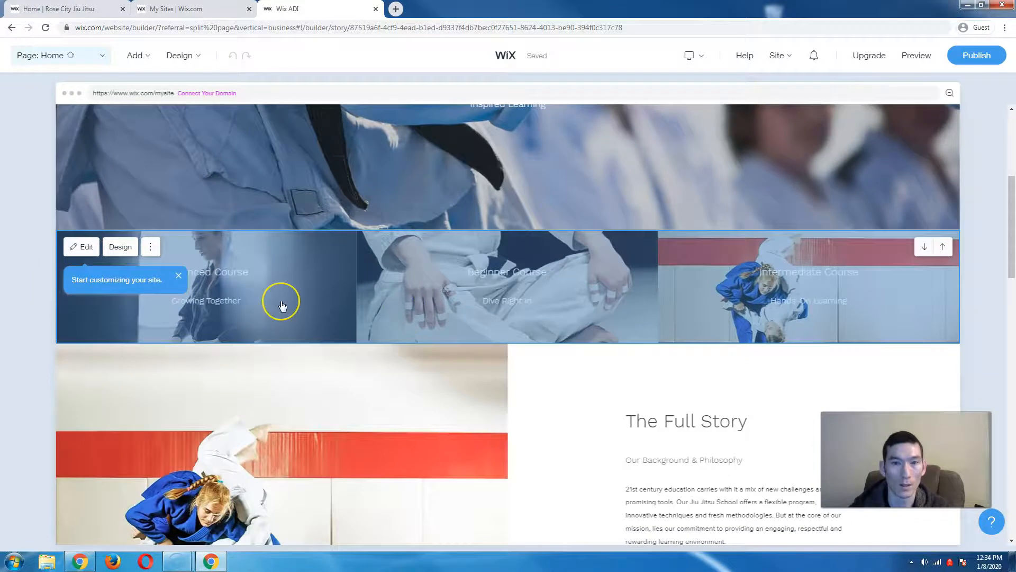
scroll(281, 303, "down", 2)
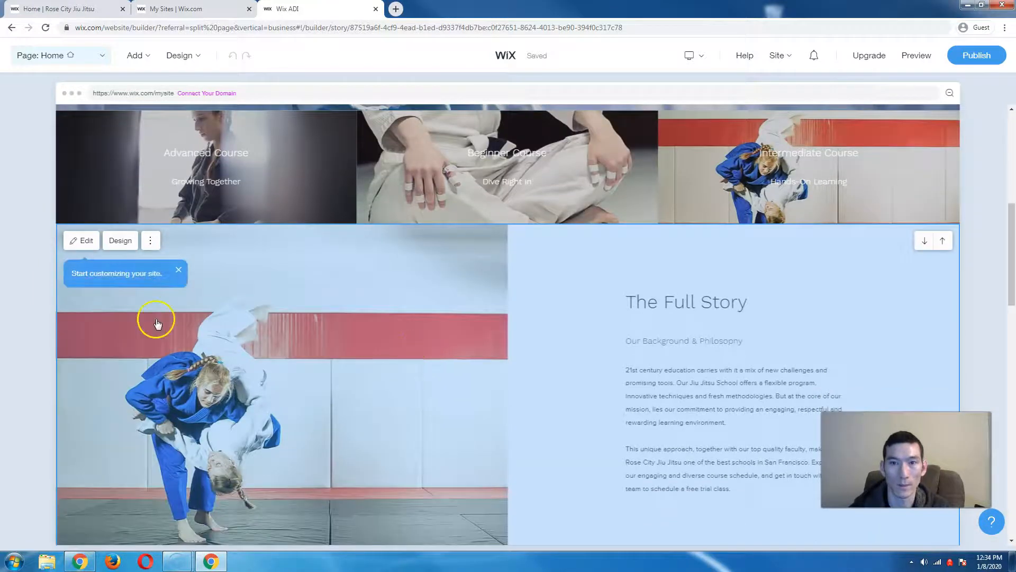
scroll(34, 313, "down", 1)
scroll(34, 313, "down", 12)
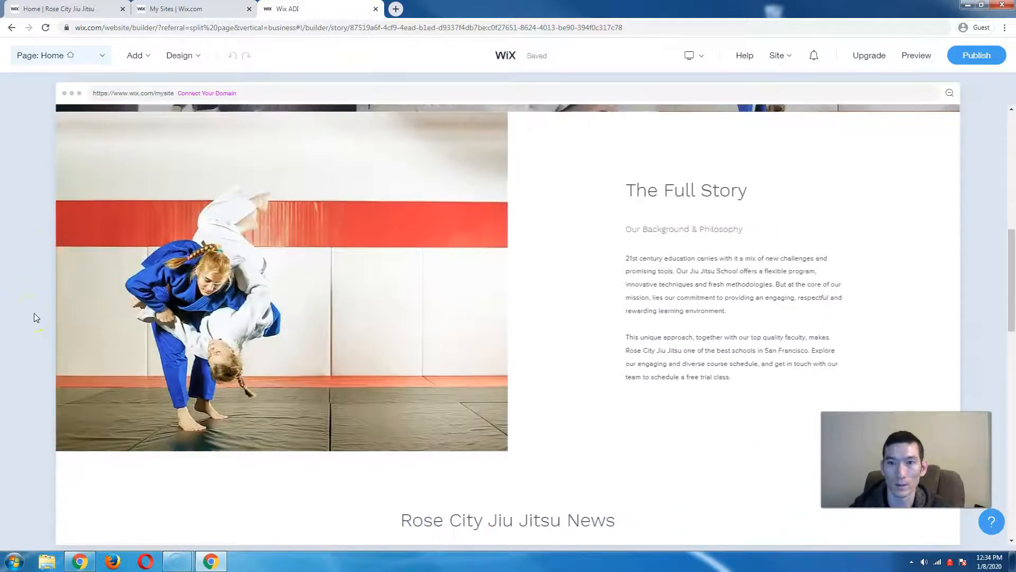
scroll(34, 313, "down", 2)
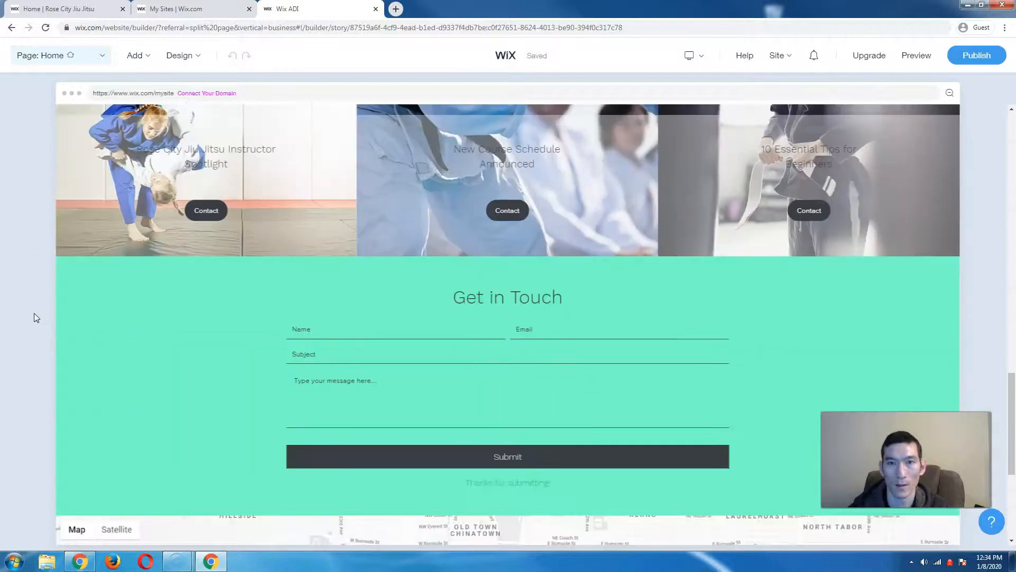
- Scroll back up and select the welcome hero banner to edit its content
scroll(34, 313, "up", 4)
scroll(34, 314, "up", 1)
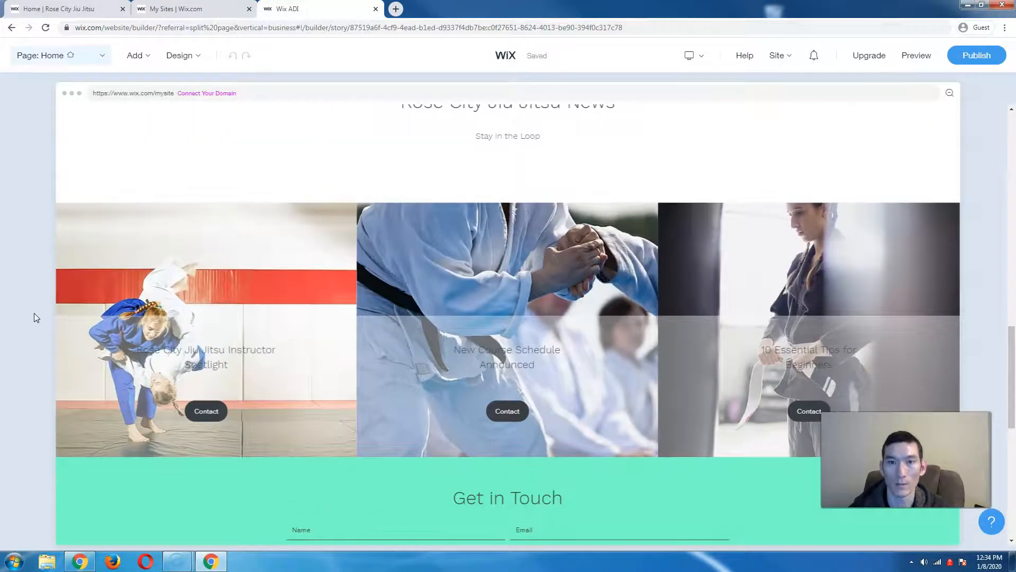
scroll(34, 313, "down", 3)
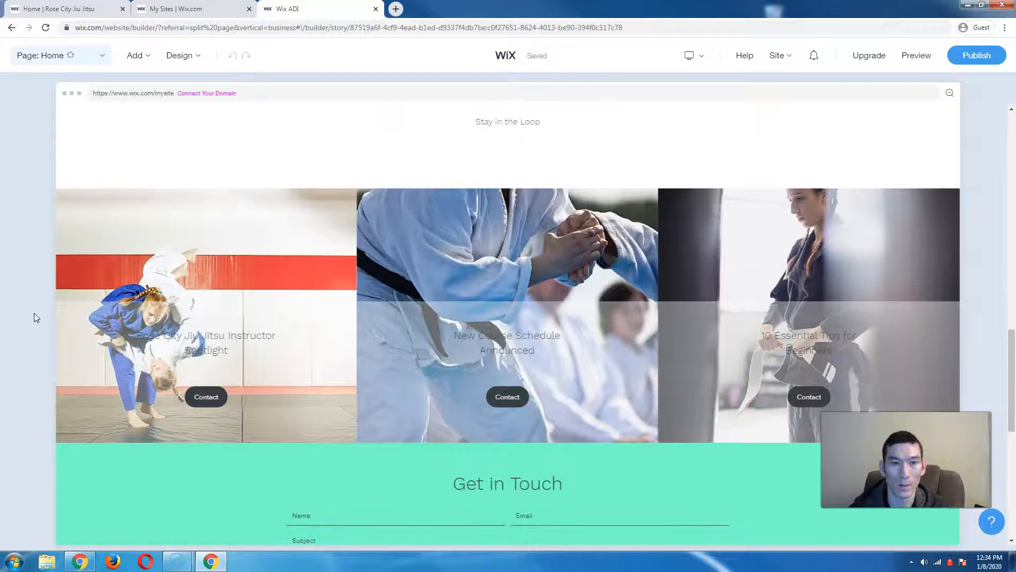
scroll(34, 313, "down", 4)
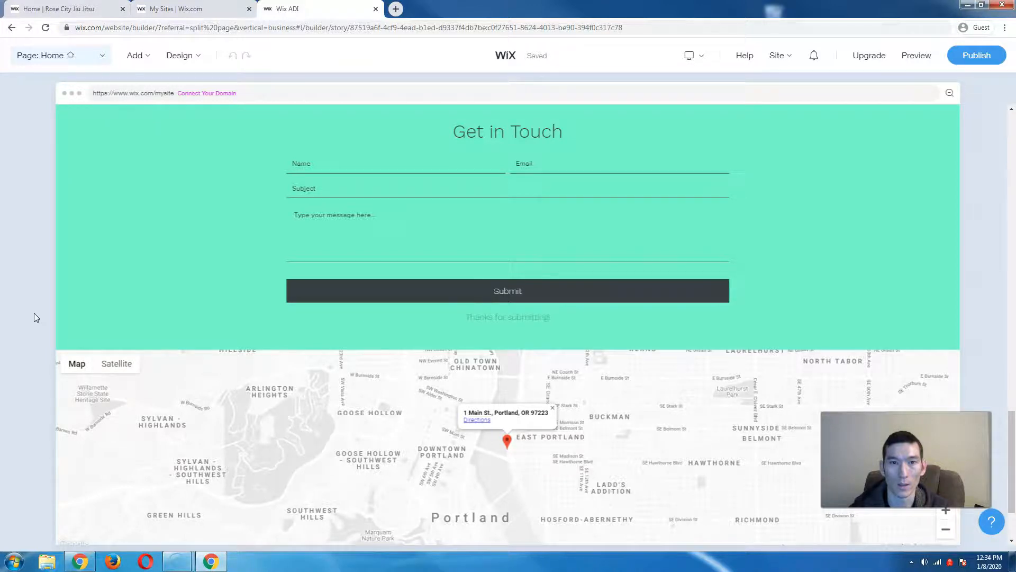
scroll(34, 317, "down", 2)
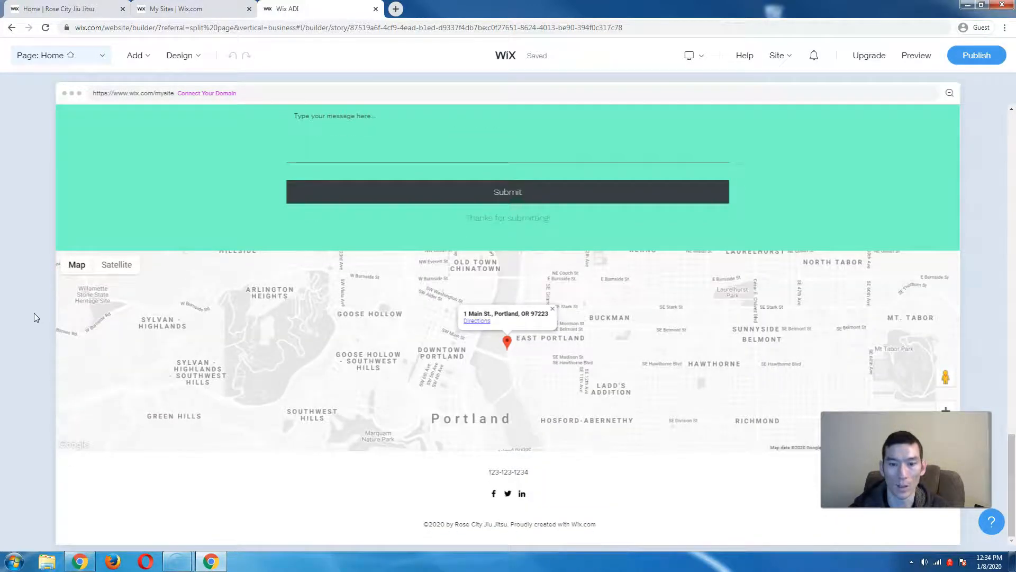
scroll(34, 317, "up", 15)
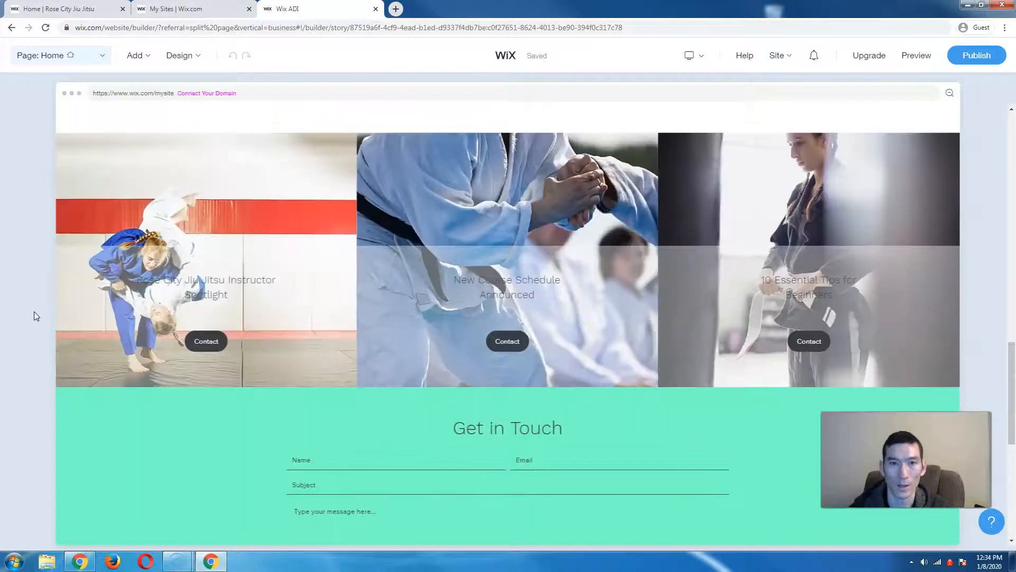
scroll(34, 316, "up", 10)
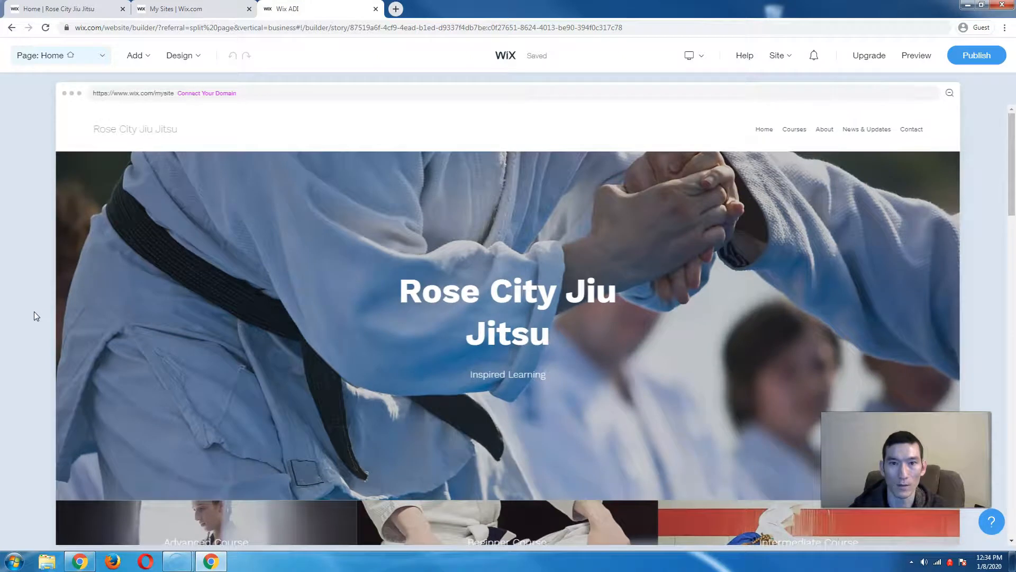
left_click(456, 291)
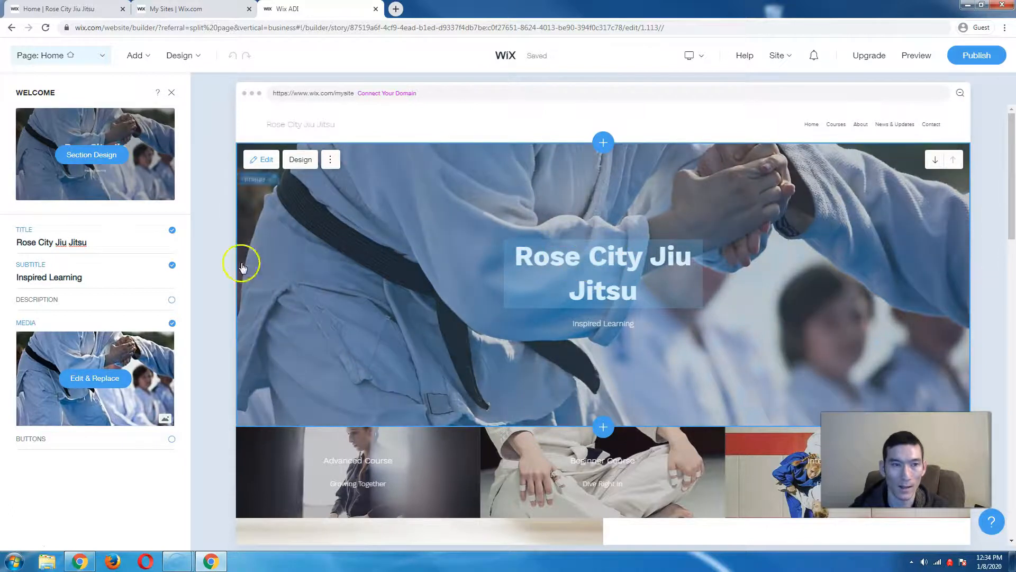
- Change the banner title to 'Rose City Jiu Jitsu School' and hide the Inspired Learning subtitle
left_click(99, 244)
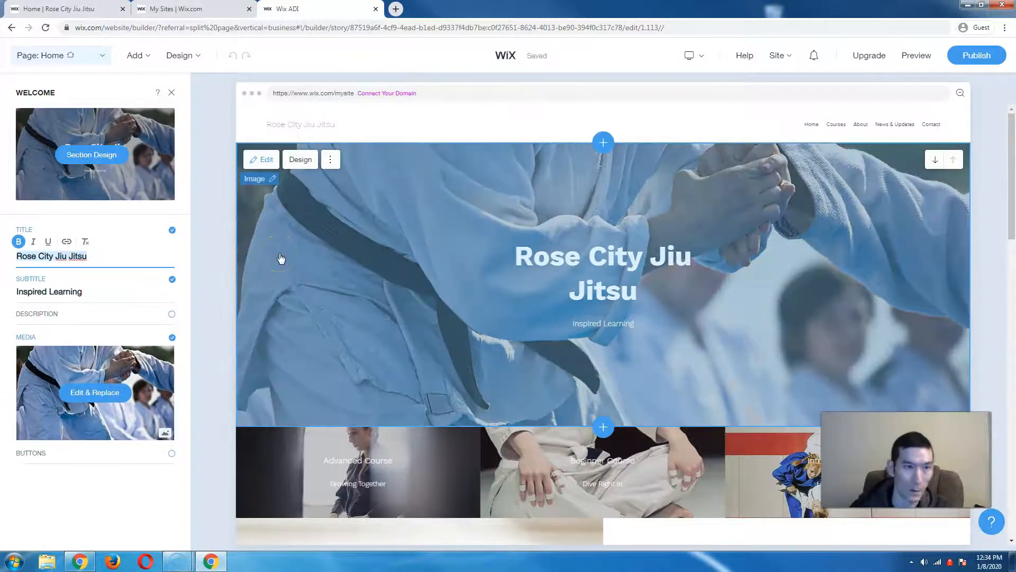
left_click(105, 255)
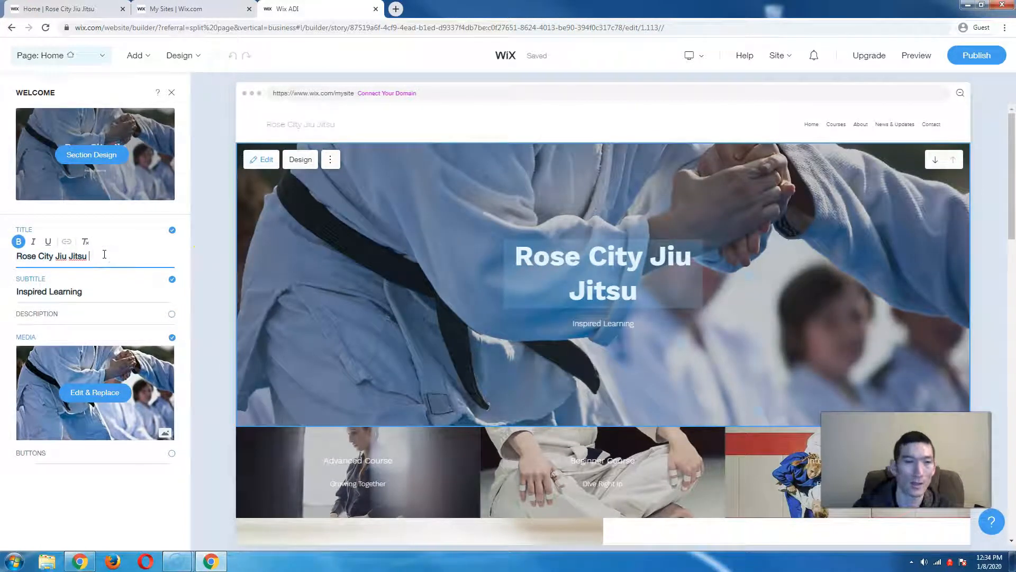
type("School")
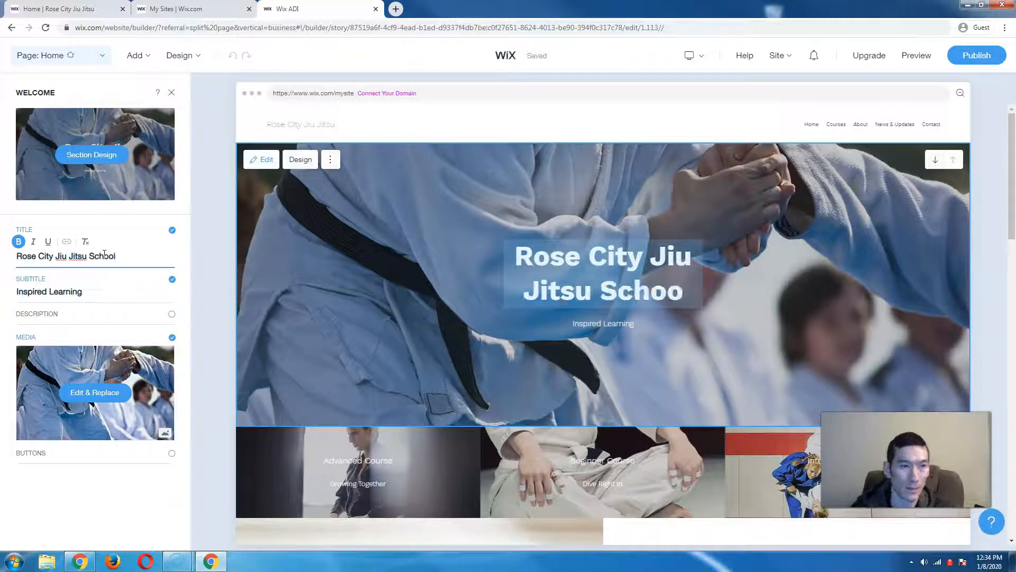
triple_click(106, 297)
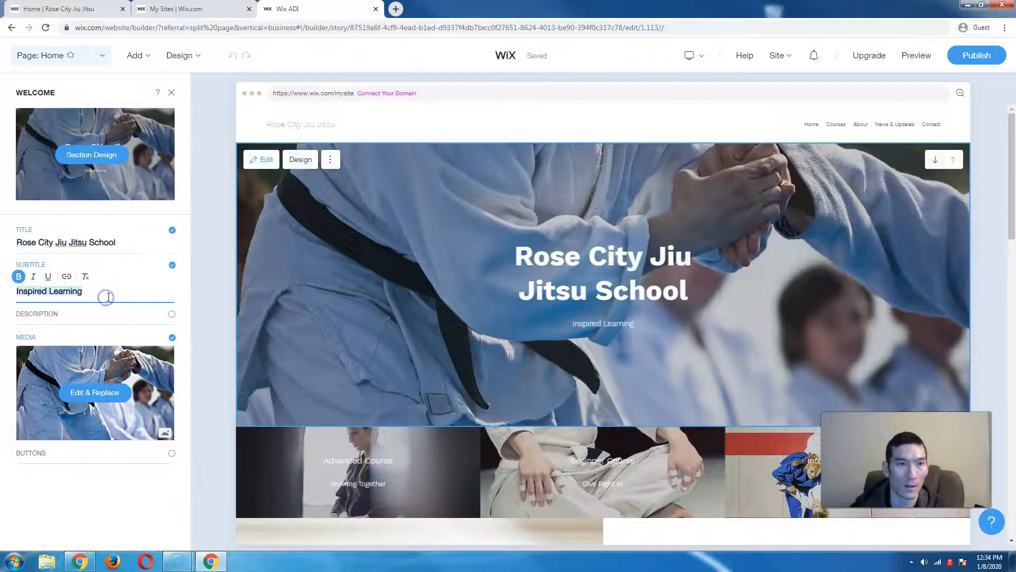
left_click(172, 267)
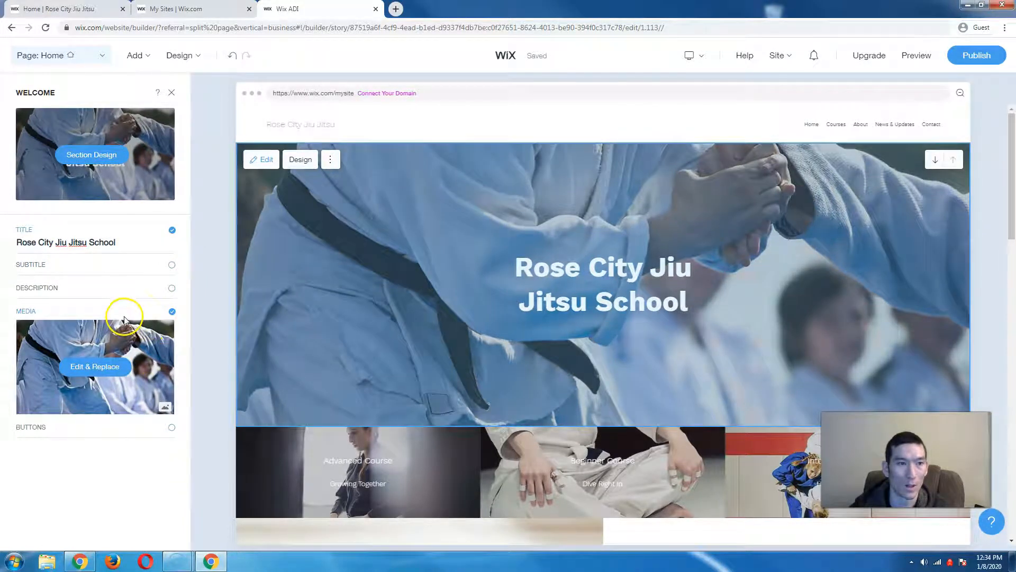
left_click(94, 370)
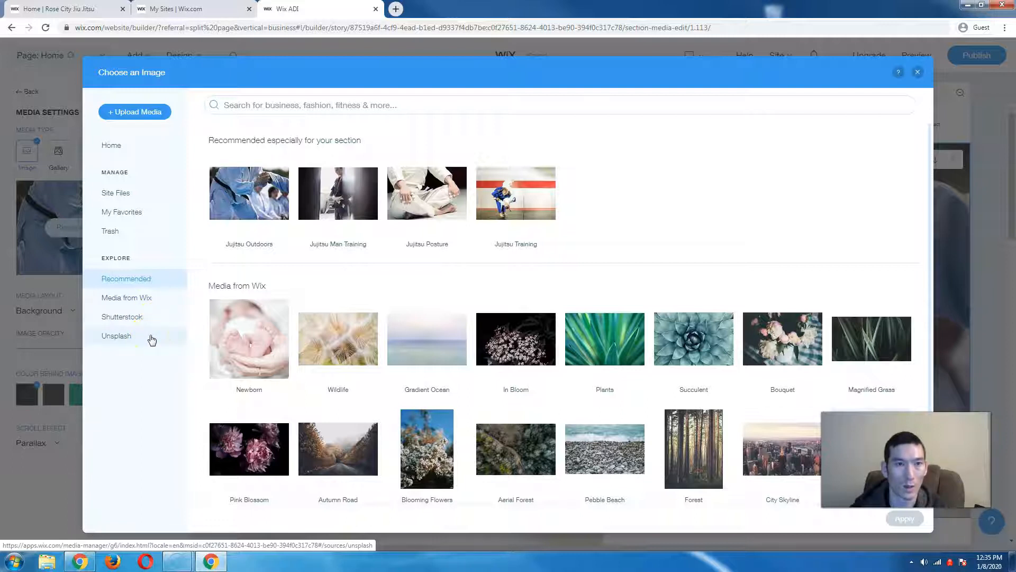
- Try the Upload Media option, then cancel without uploading a local image
left_click(139, 197)
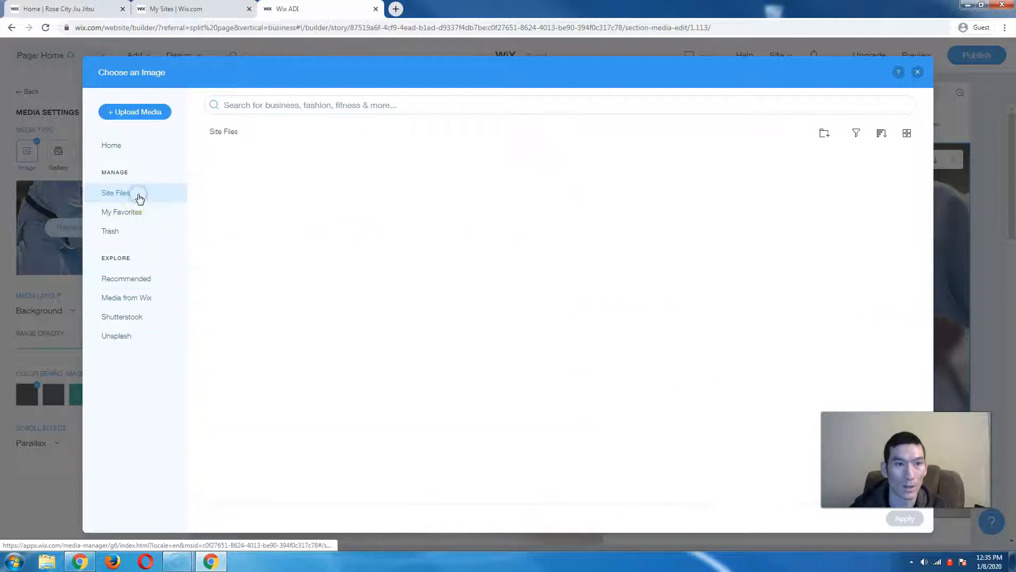
left_click(552, 395)
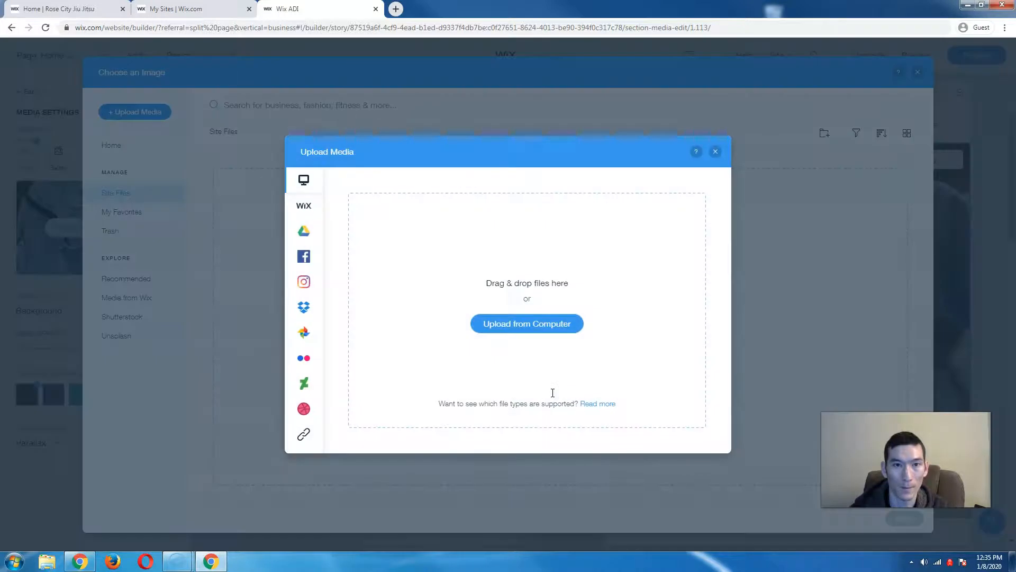
left_click(504, 323)
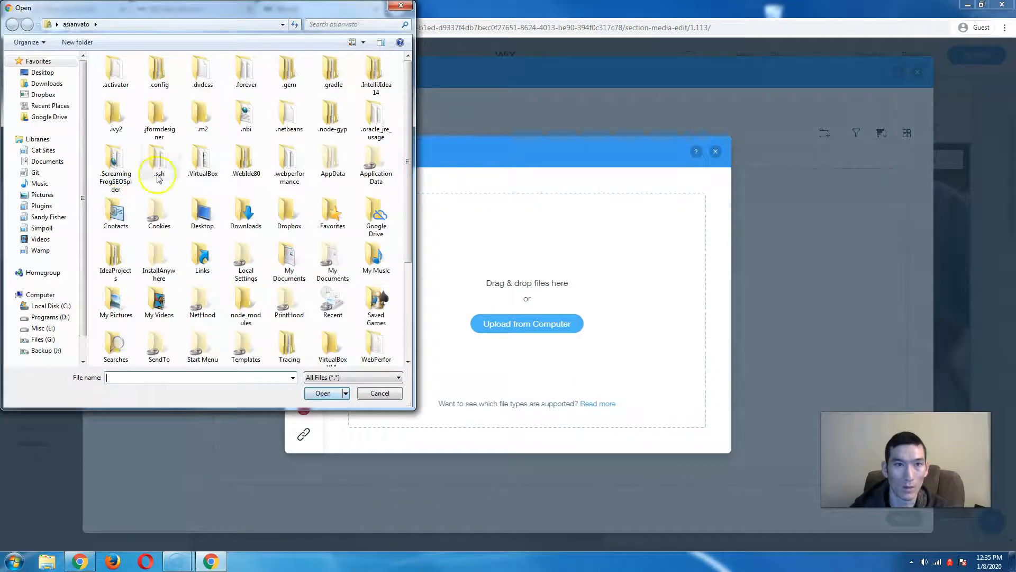
left_click(380, 393)
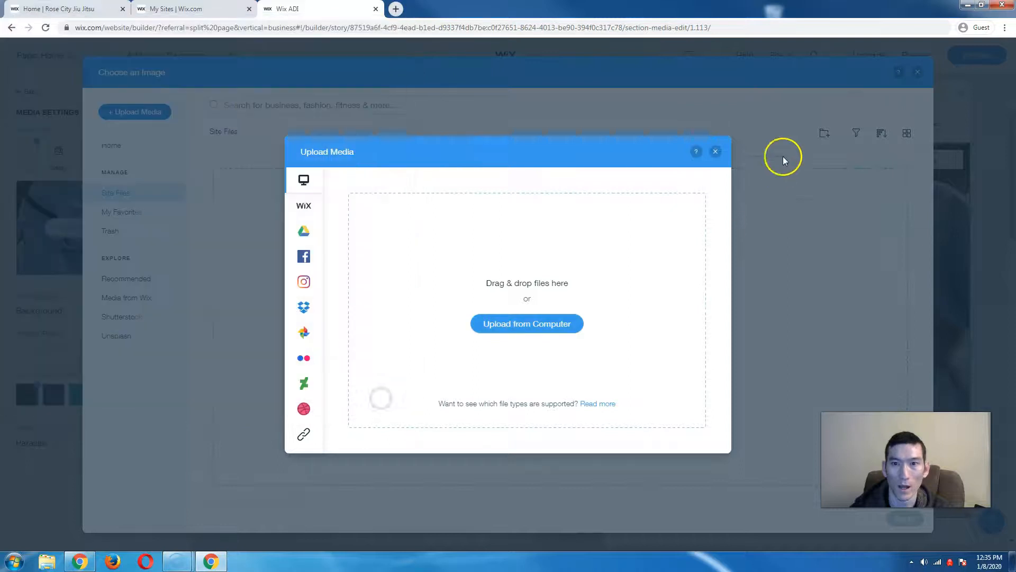
left_click(716, 154)
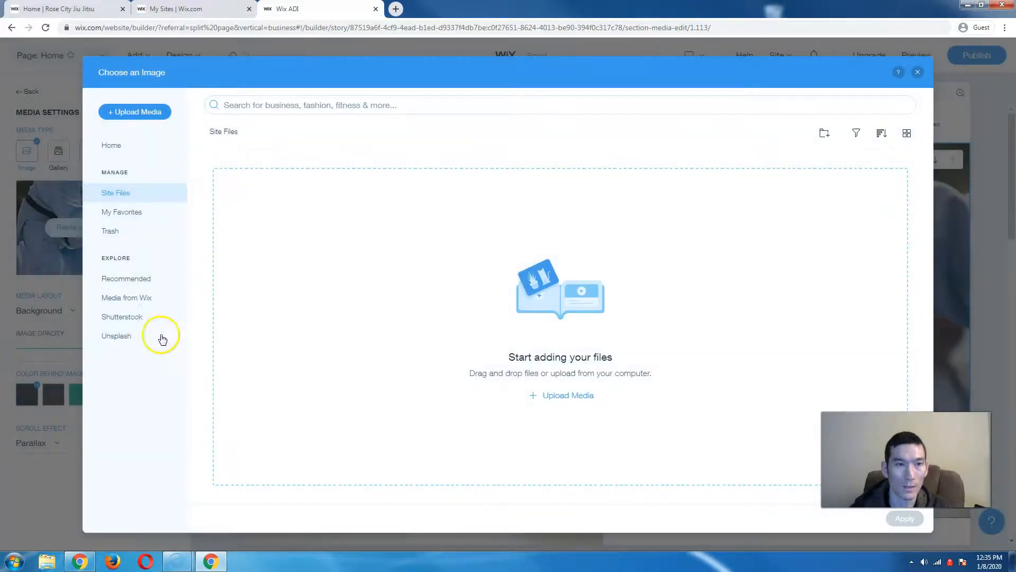
- Search Unsplash for 'jiu' and apply the photo of two grapplers in white gis
left_click(140, 335)
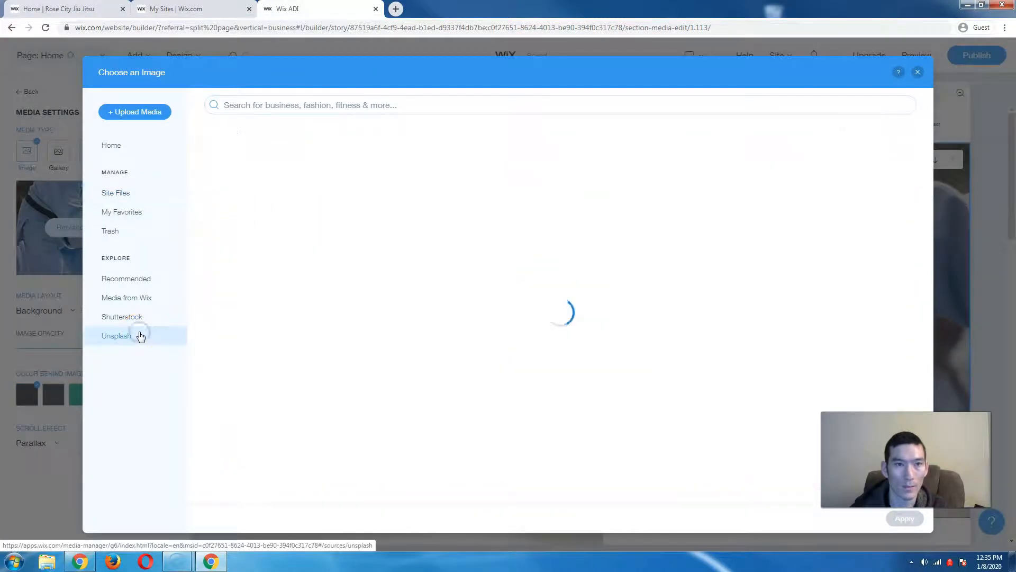
left_click(302, 104)
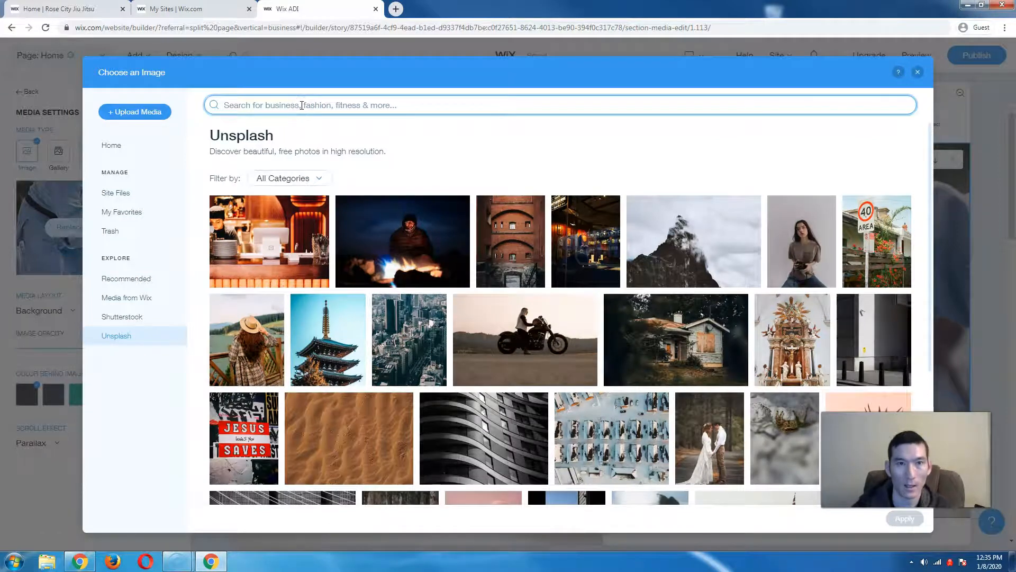
type("jiu jitsu")
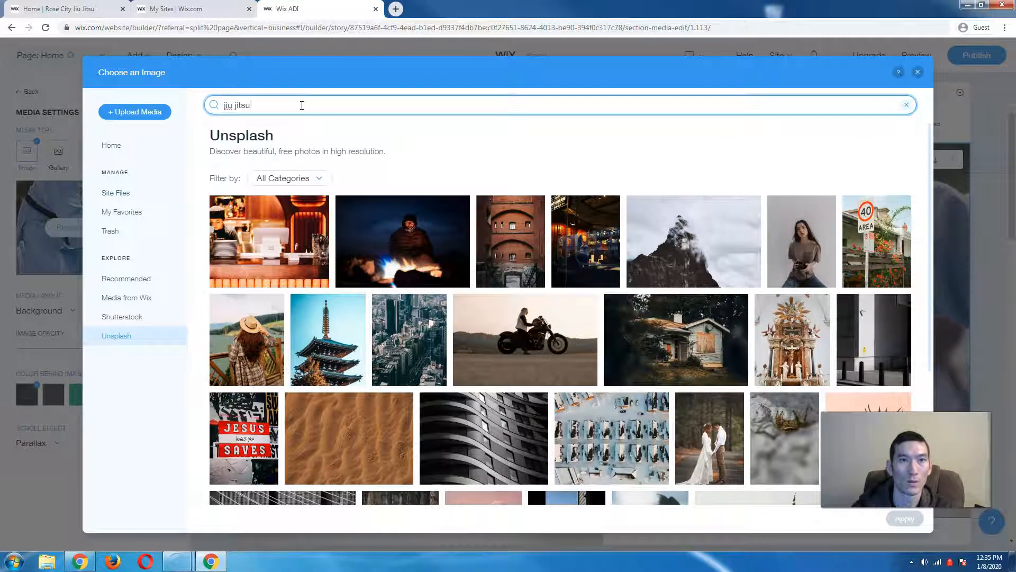
key("Return")
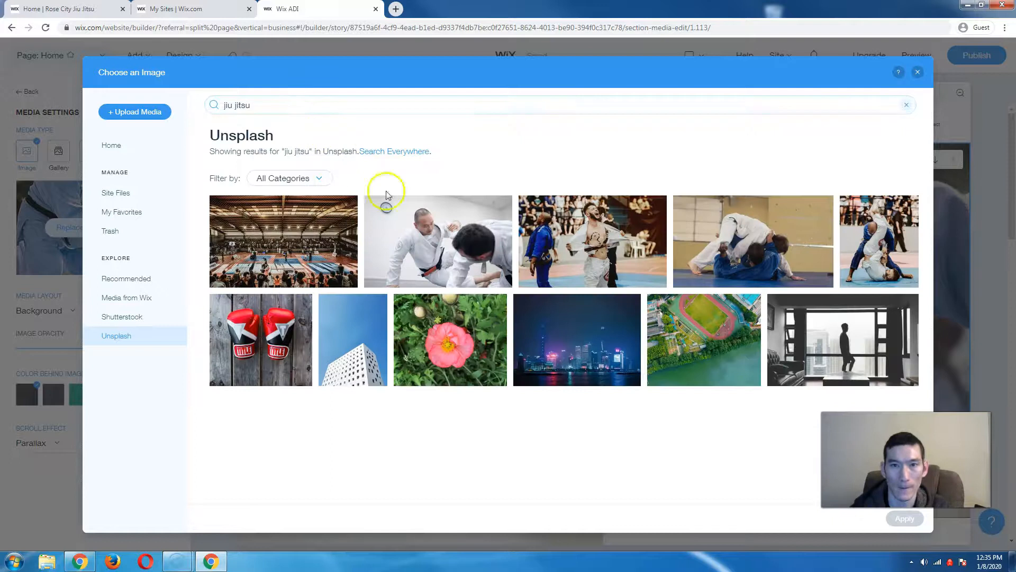
left_click(480, 239)
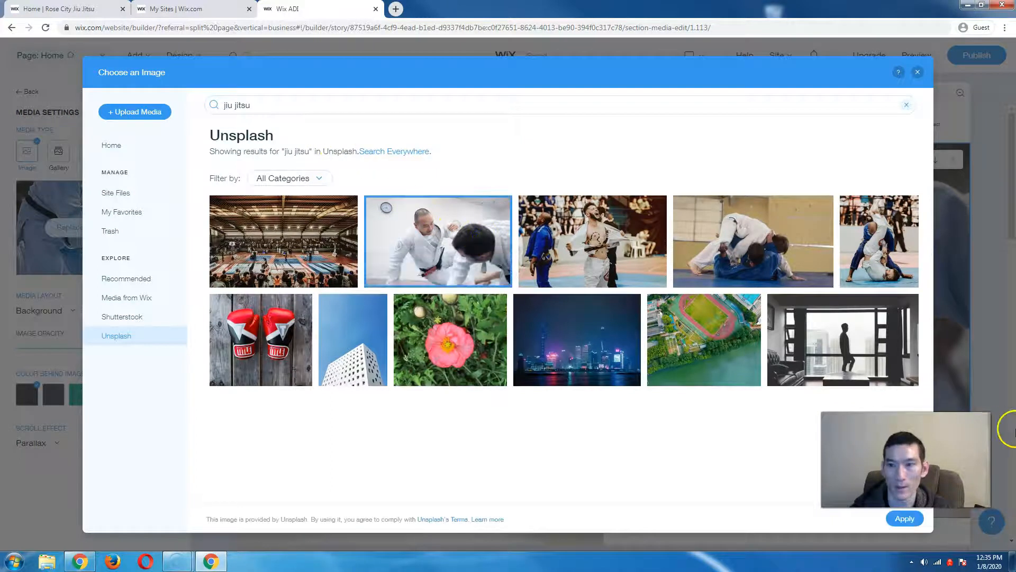
left_click(915, 526)
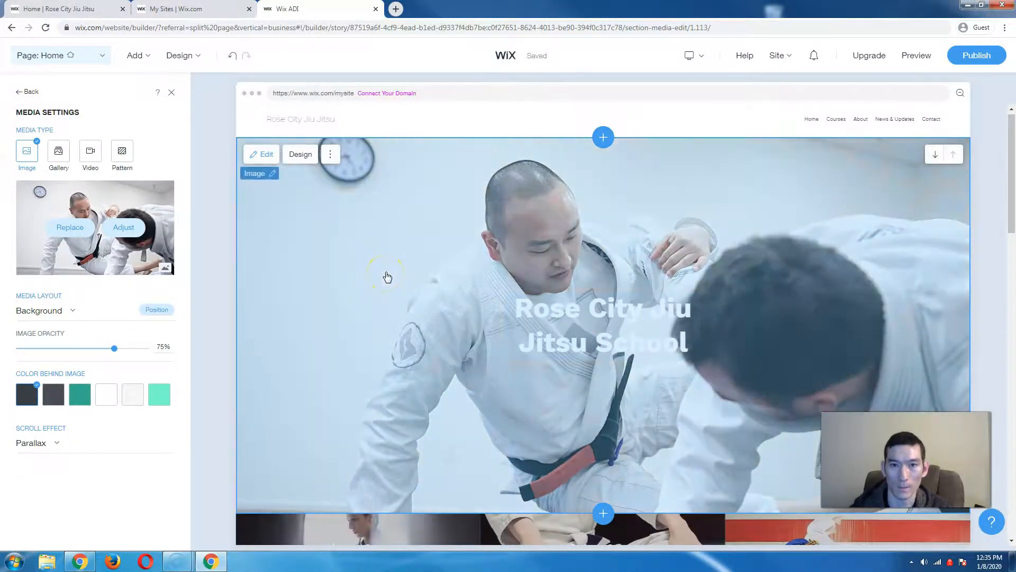
- Check the new hero photo, then open the Courses section listing Advanced, Beginner and Intermediate
scroll(388, 277, "down", 1)
scroll(387, 276, "down", 4)
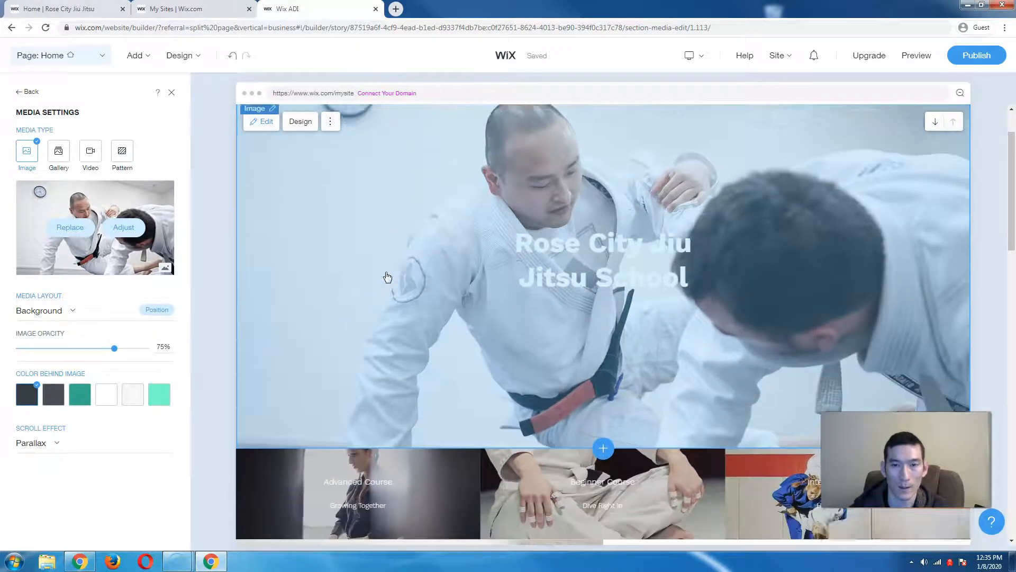
scroll(387, 277, "up", 5)
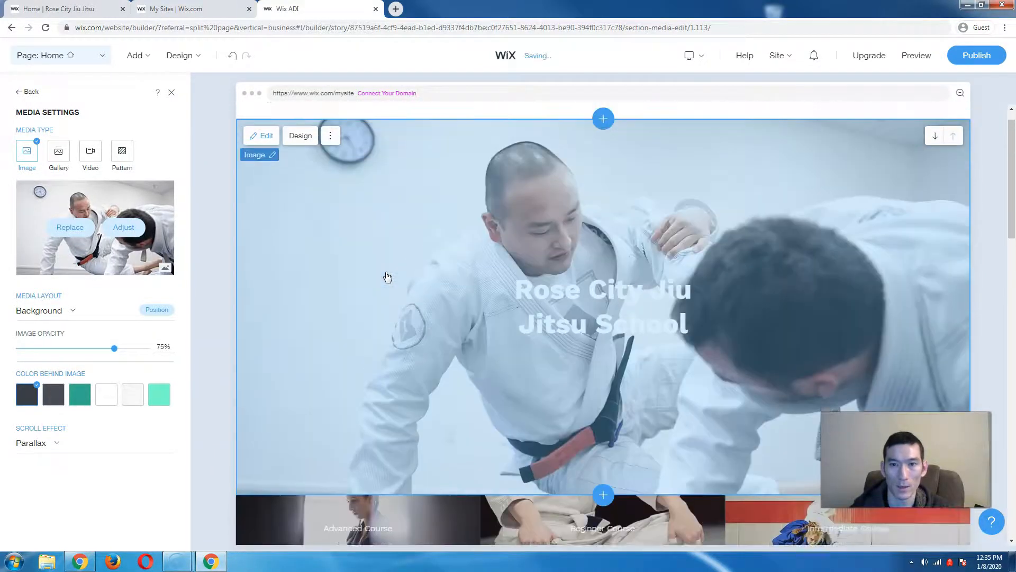
scroll(388, 277, "down", 9)
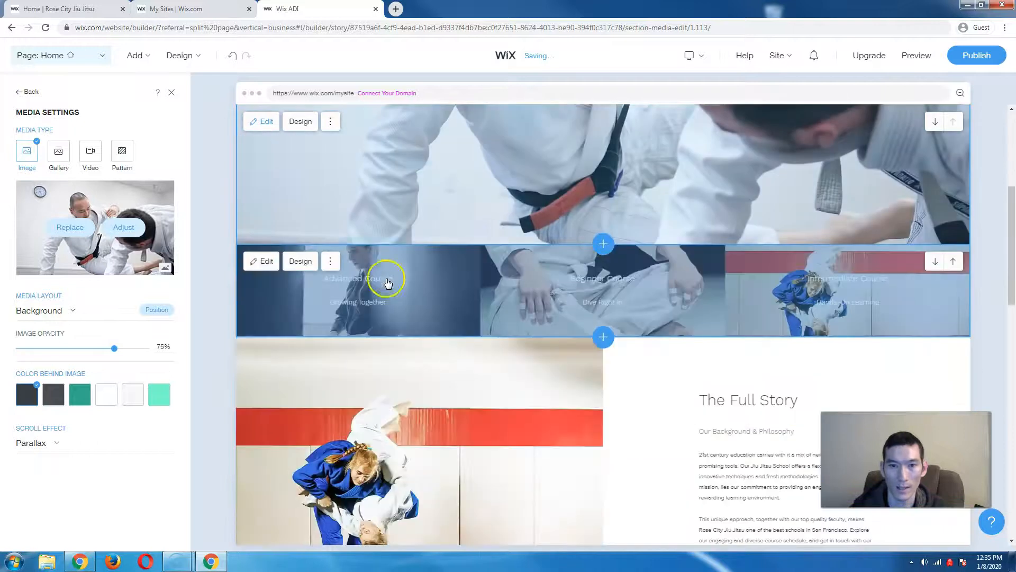
left_click(373, 274)
- Open the Advanced Course card's details and rename it Kids BJJ
left_click(410, 336)
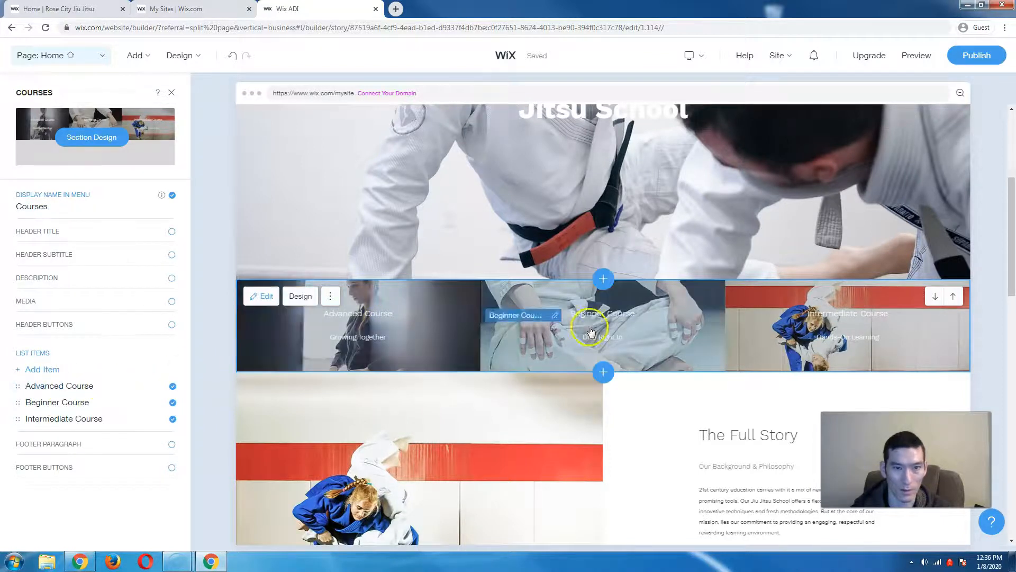
left_click(91, 388)
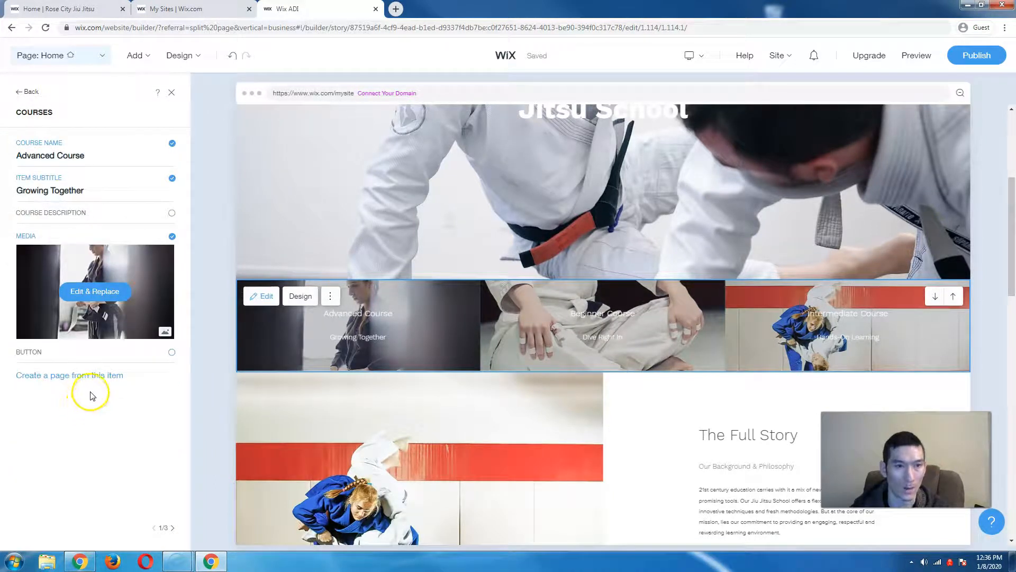
triple_click(46, 151)
left_click(48, 154)
left_click(92, 168)
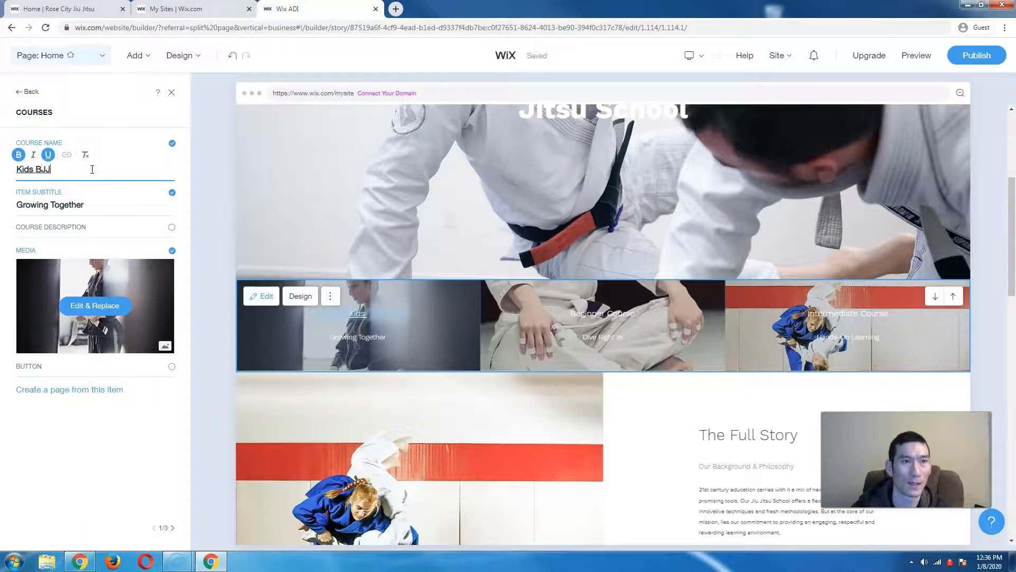
- Hide the course card subtitle, show its description, and dismiss the site-saved notice
triple_click(93, 206)
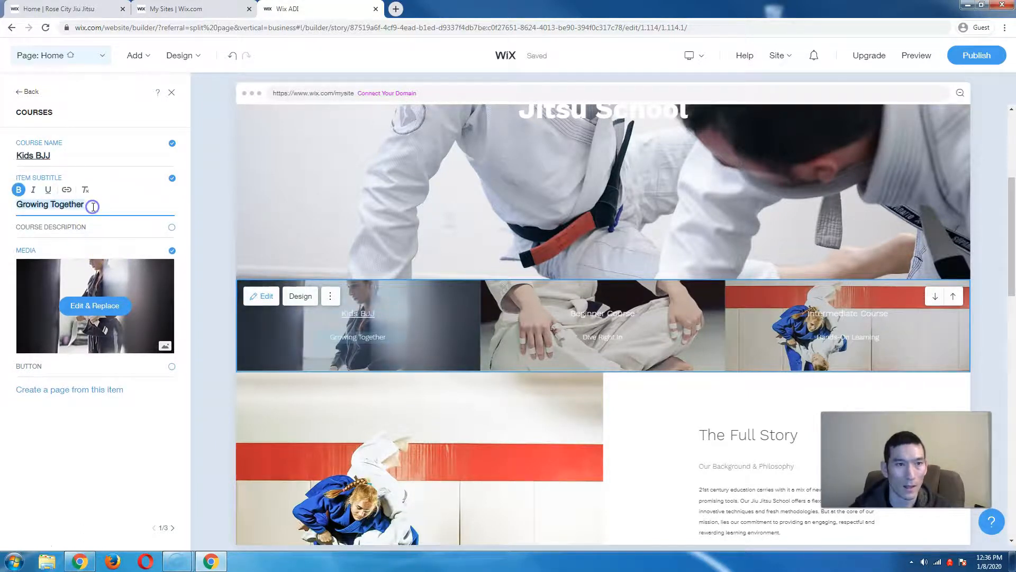
left_click(171, 179)
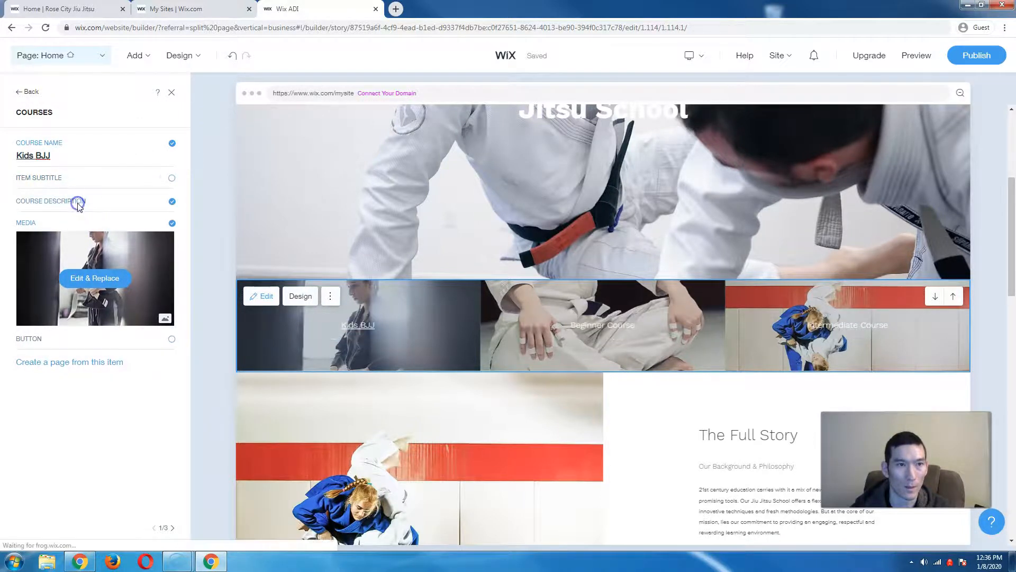
left_click(81, 202)
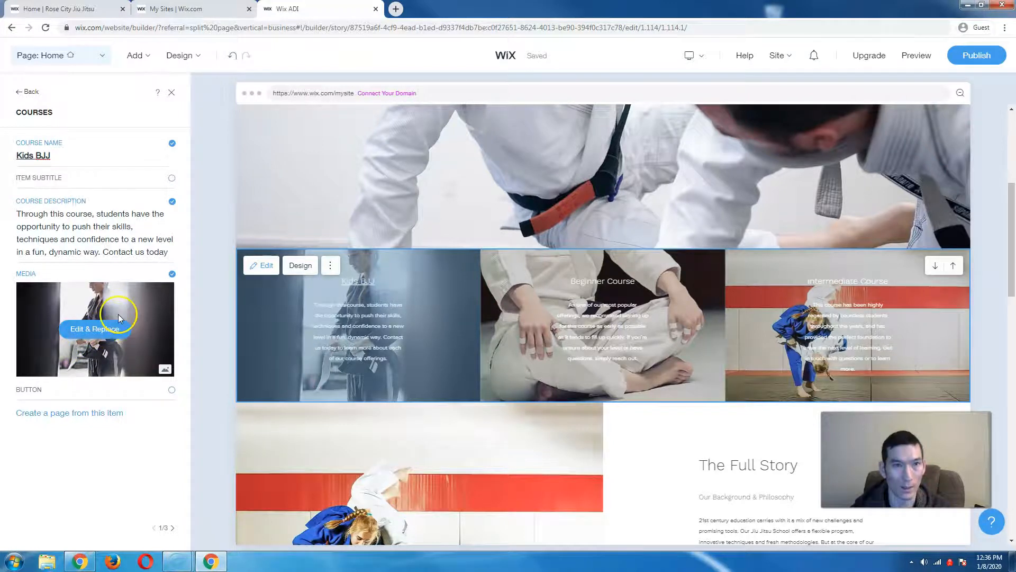
left_click(31, 93)
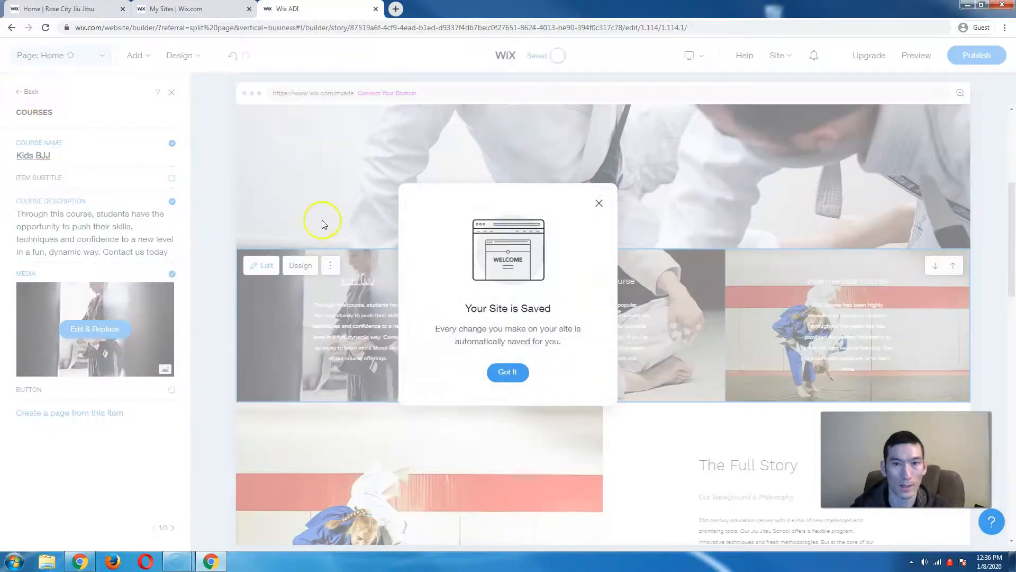
left_click(599, 203)
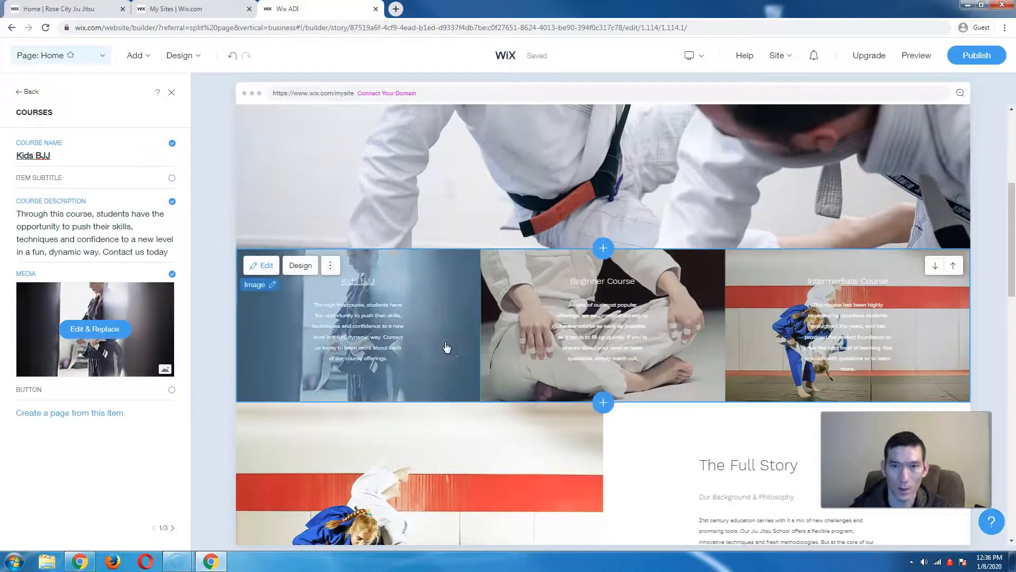
left_click(30, 94)
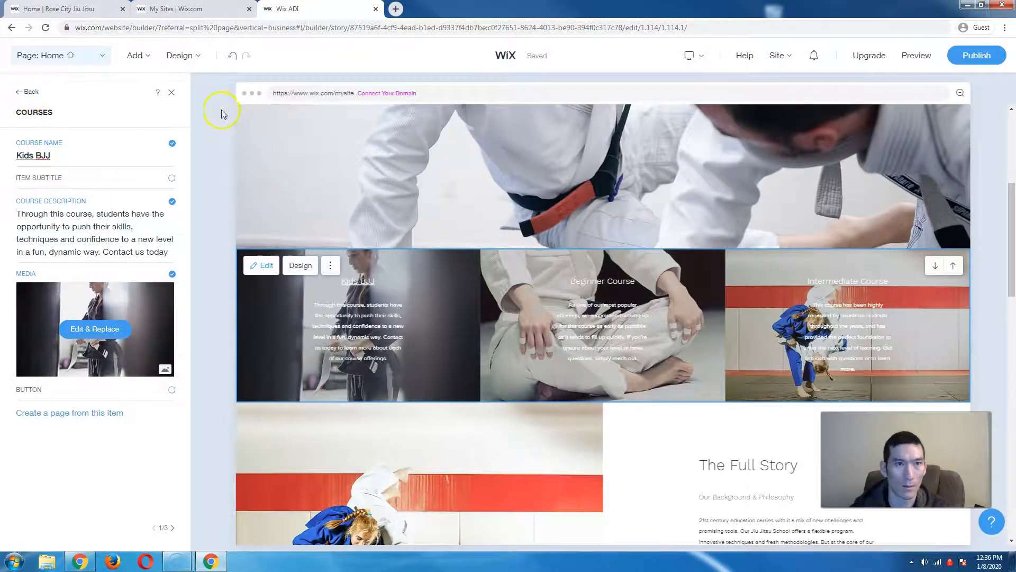
- Return to the page and preview the Clean, Elegant and Sky High themes
left_click(173, 95)
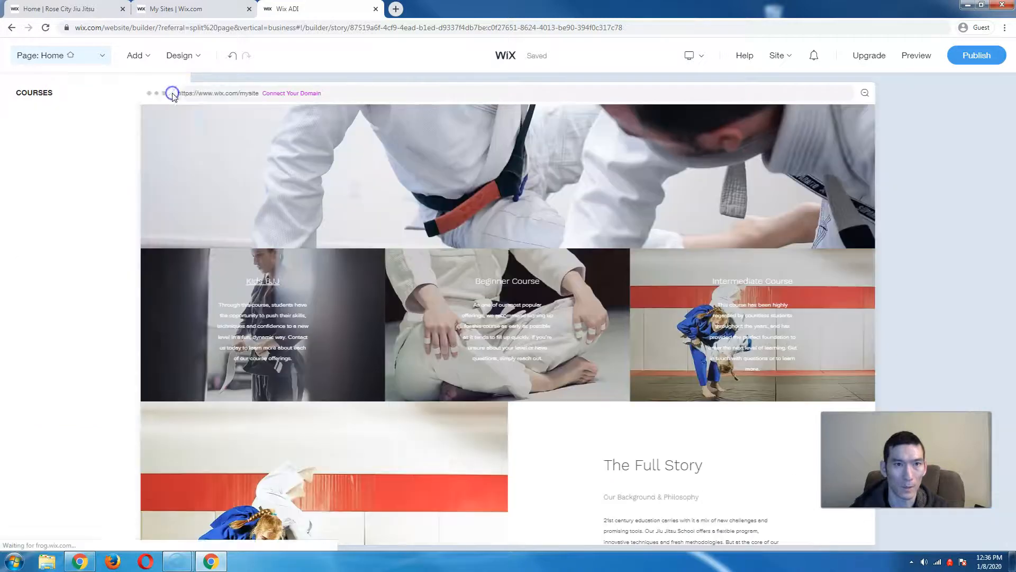
left_click(353, 274)
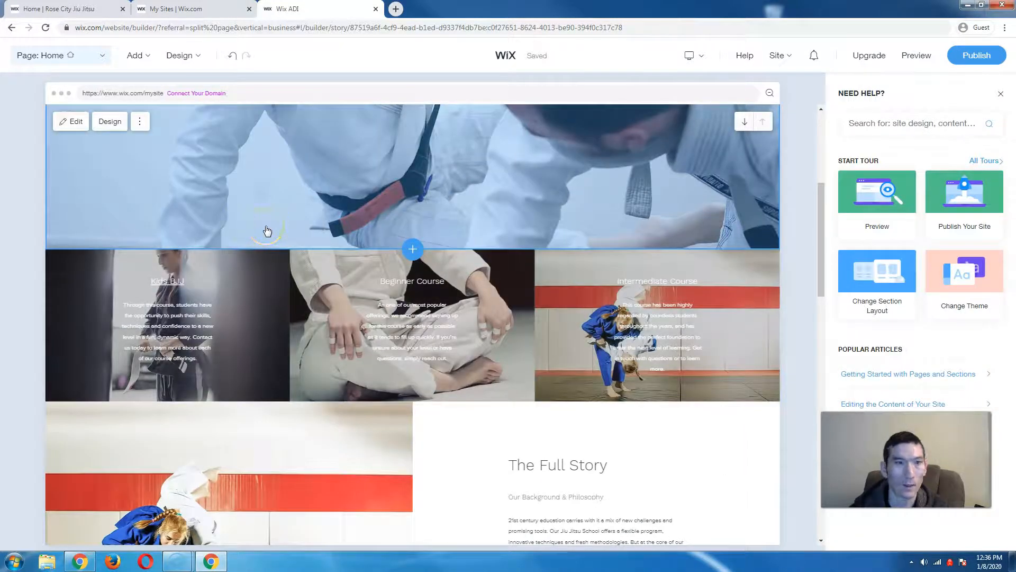
left_click(193, 59)
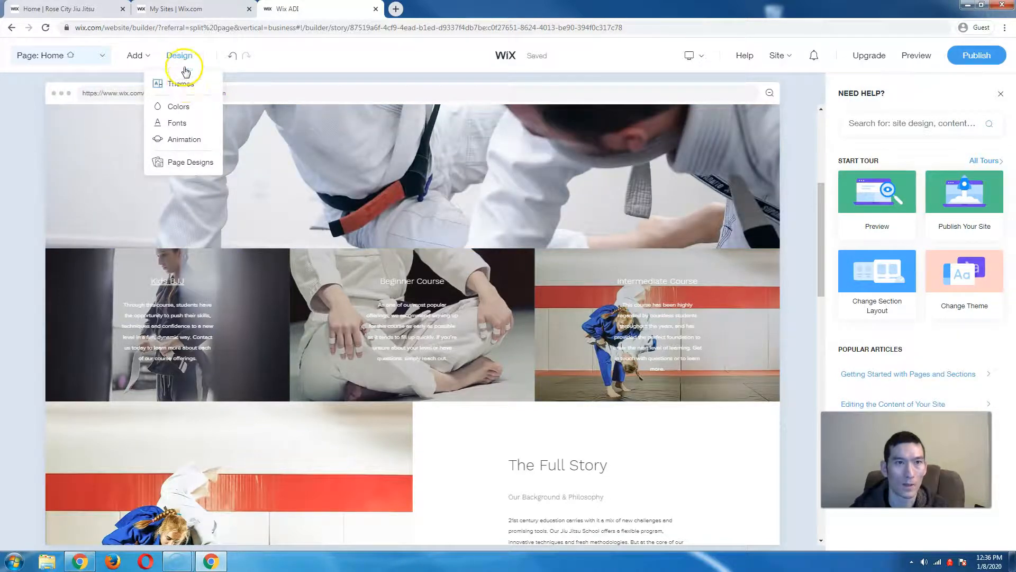
left_click(186, 84)
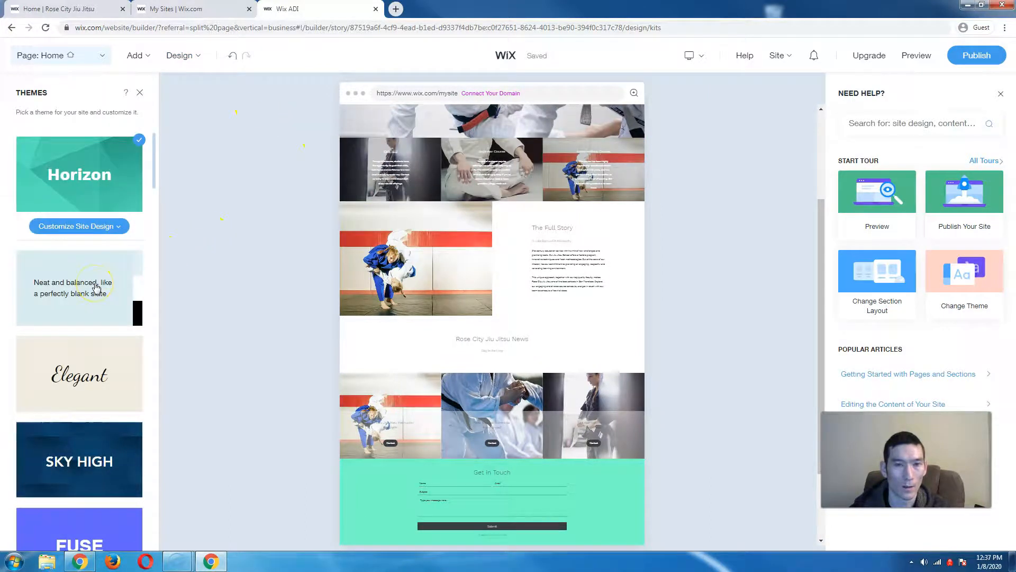
left_click(94, 293)
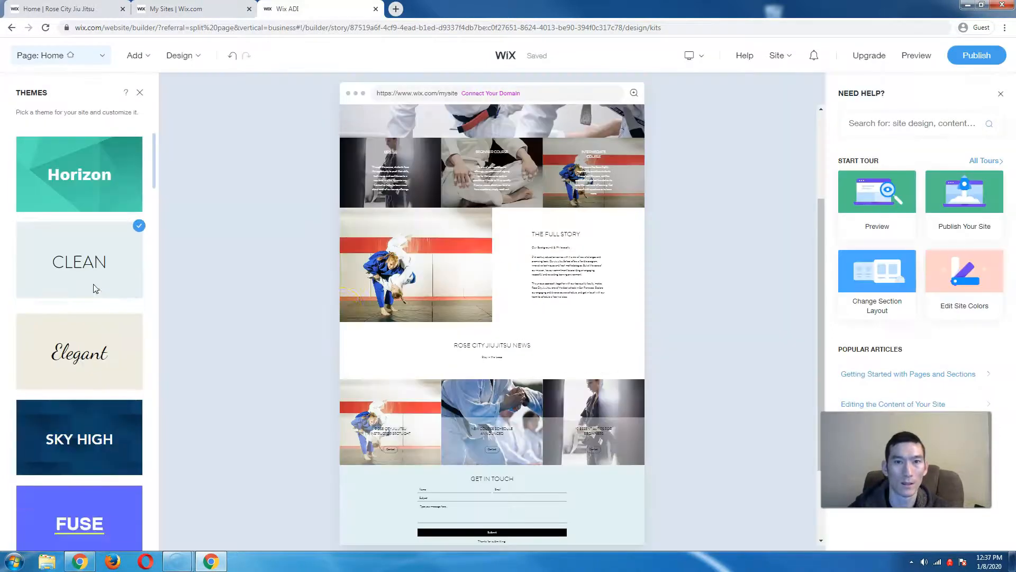
left_click(293, 295)
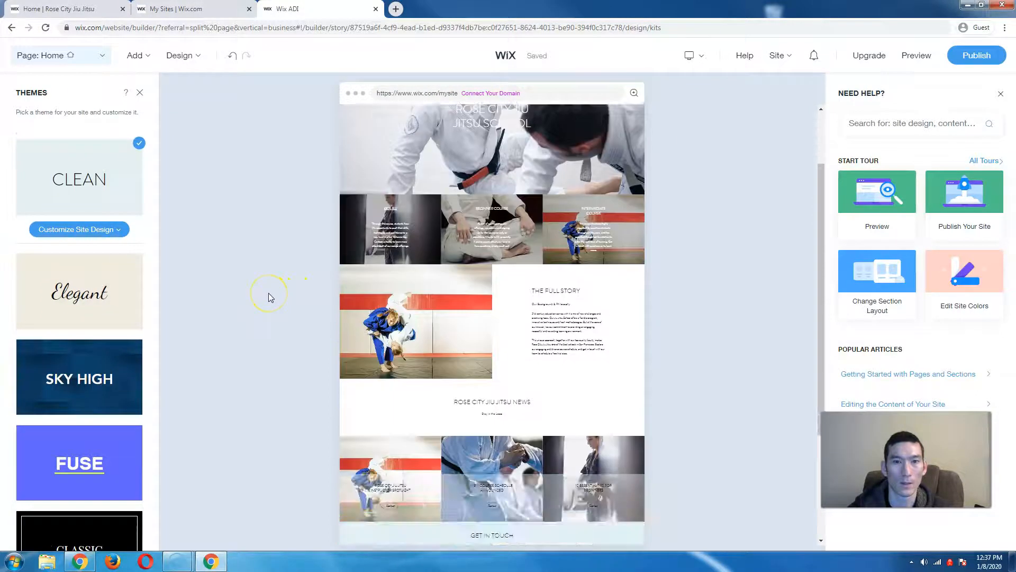
scroll(269, 293, "down", 5)
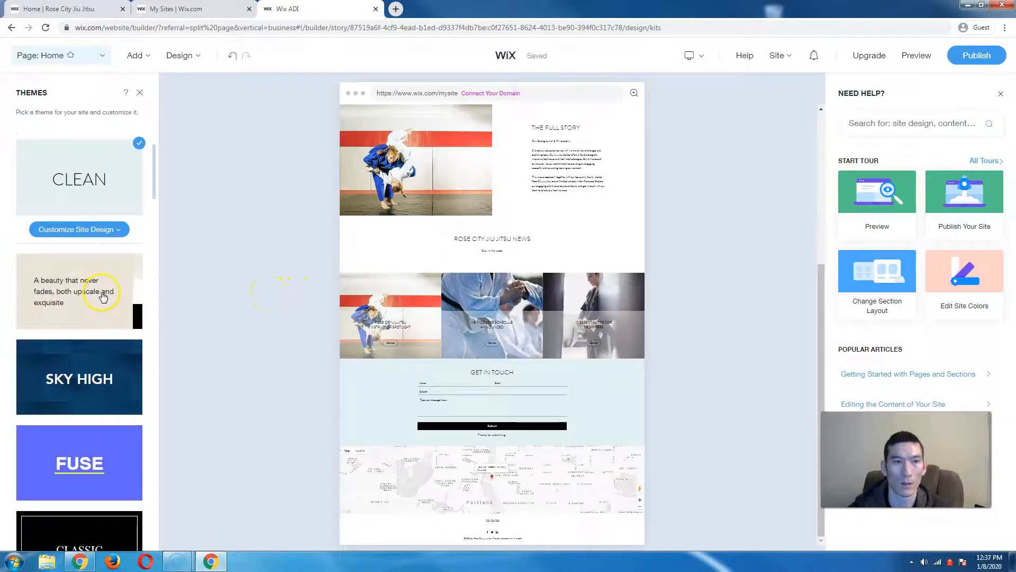
left_click(103, 293)
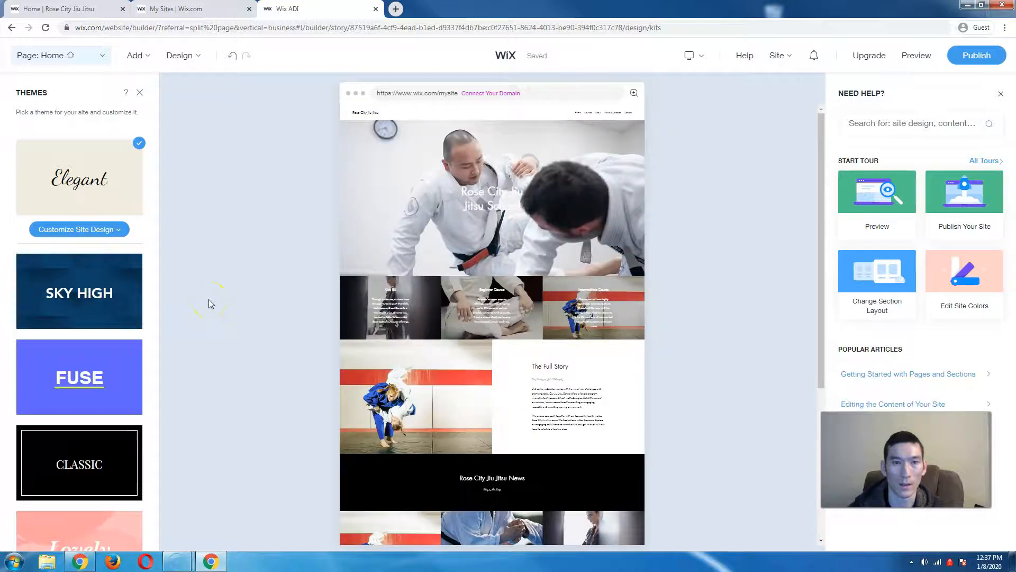
left_click(79, 285)
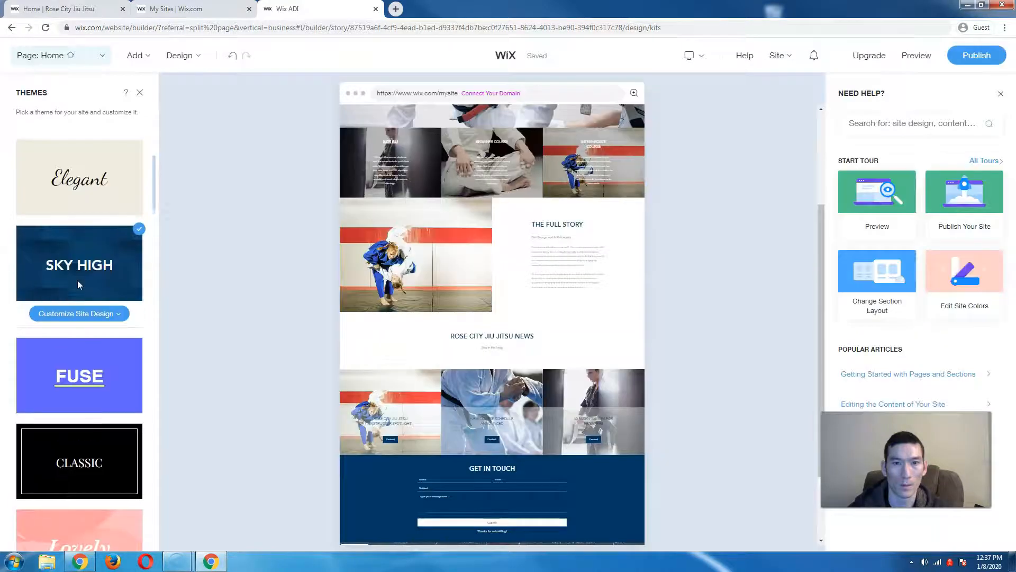
- Scroll down the theme list and apply the Play theme to the site
scroll(79, 318, "down", 2)
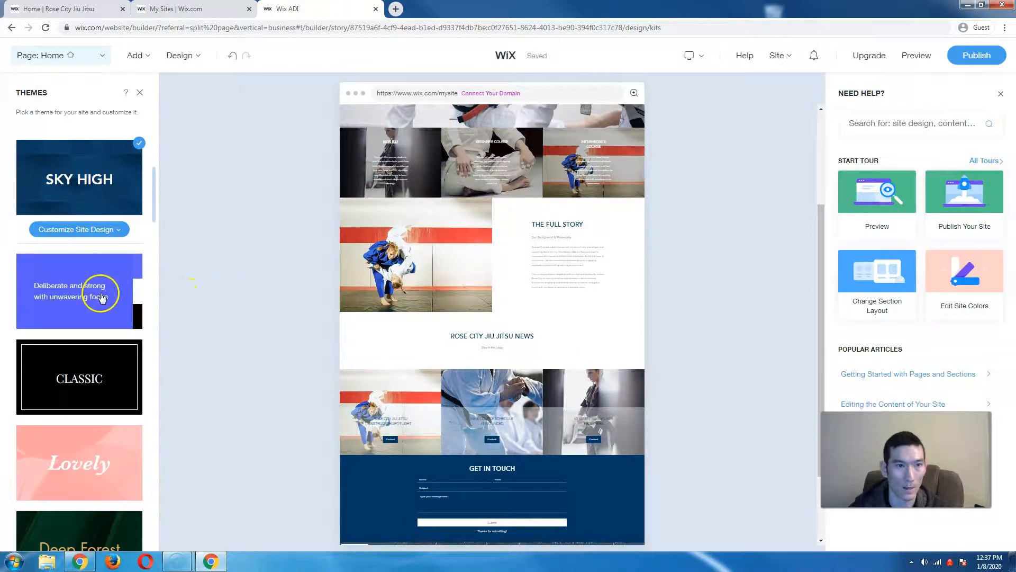
scroll(101, 303, "down", 2)
scroll(93, 381, "down", 4)
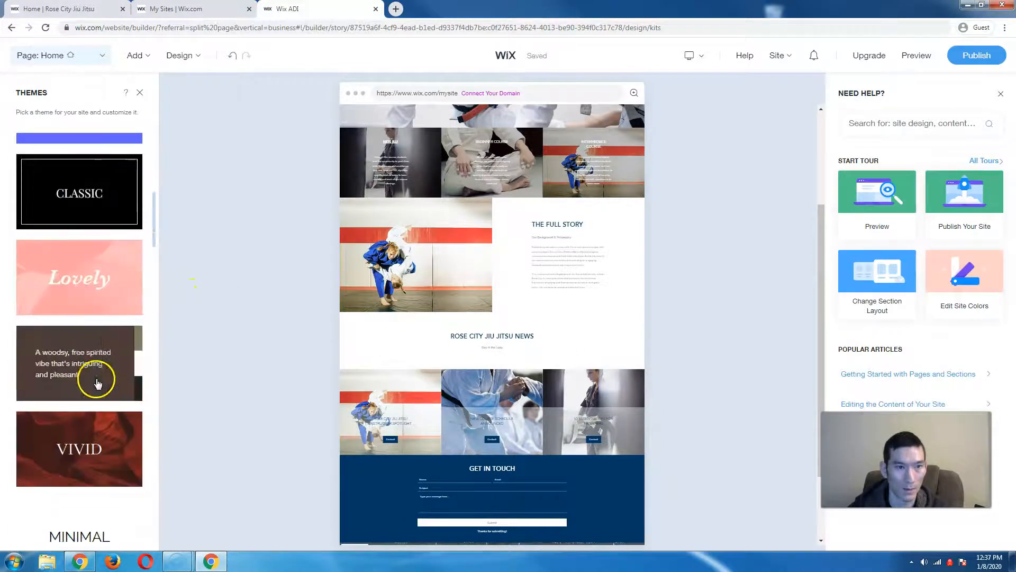
scroll(92, 366, "down", 2)
scroll(93, 366, "down", 8)
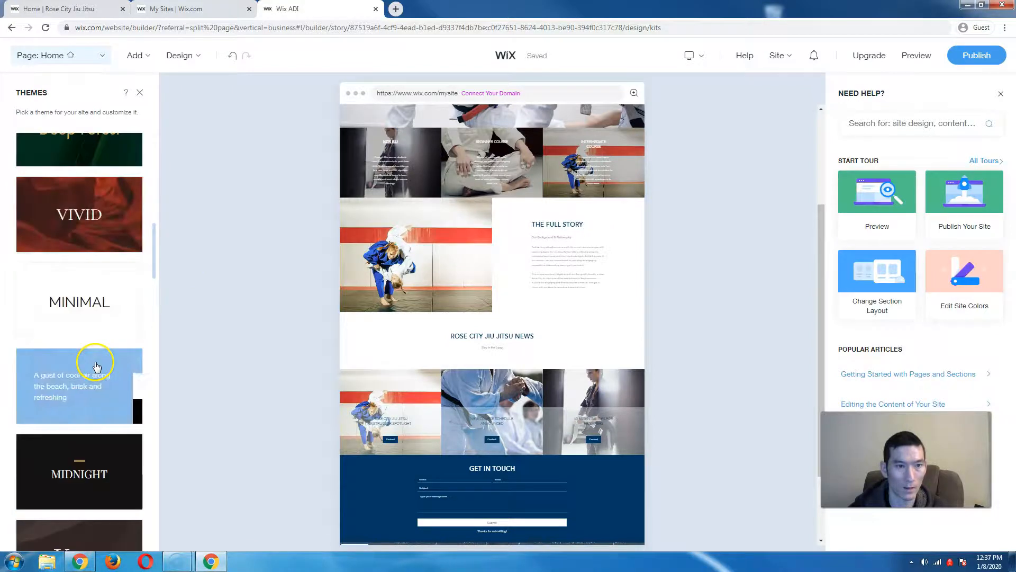
scroll(95, 376, "down", 8)
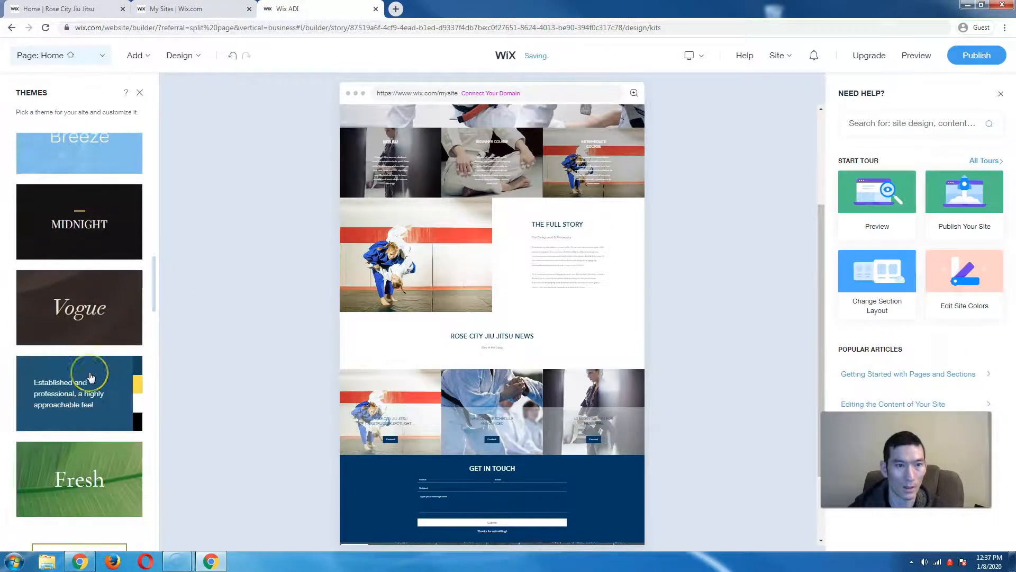
scroll(91, 377, "down", 1)
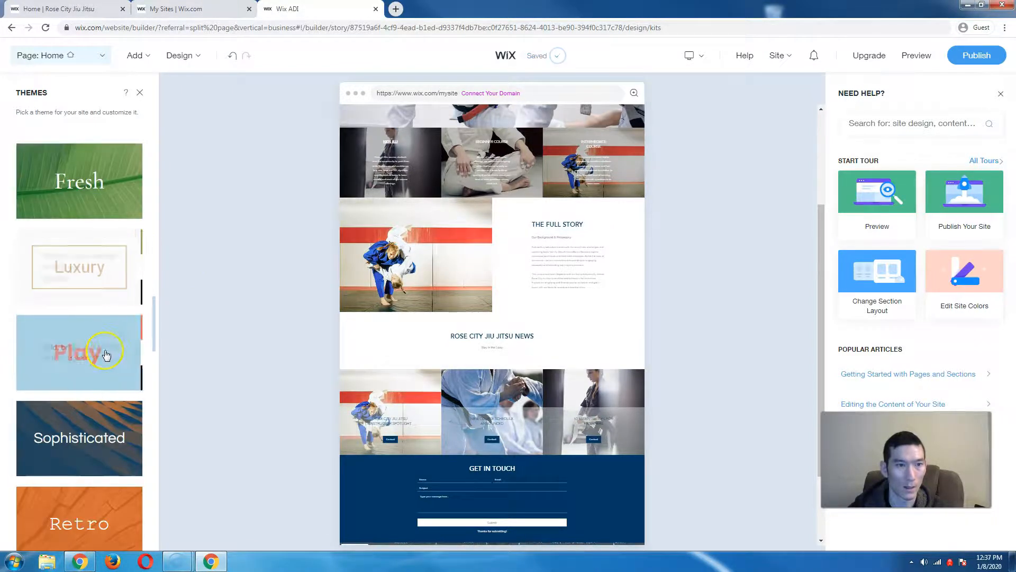
left_click(95, 351)
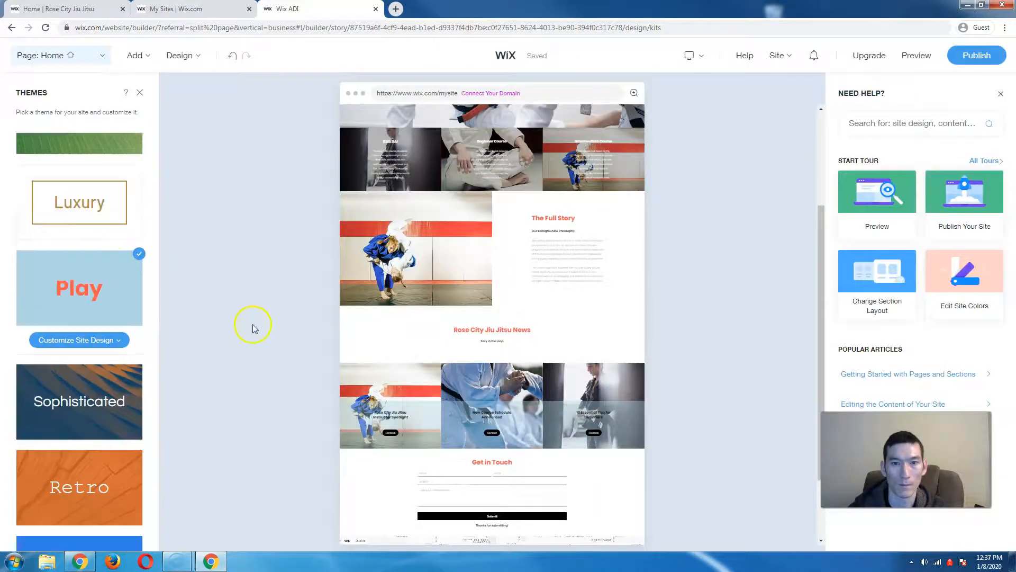
scroll(461, 331, "down", 4)
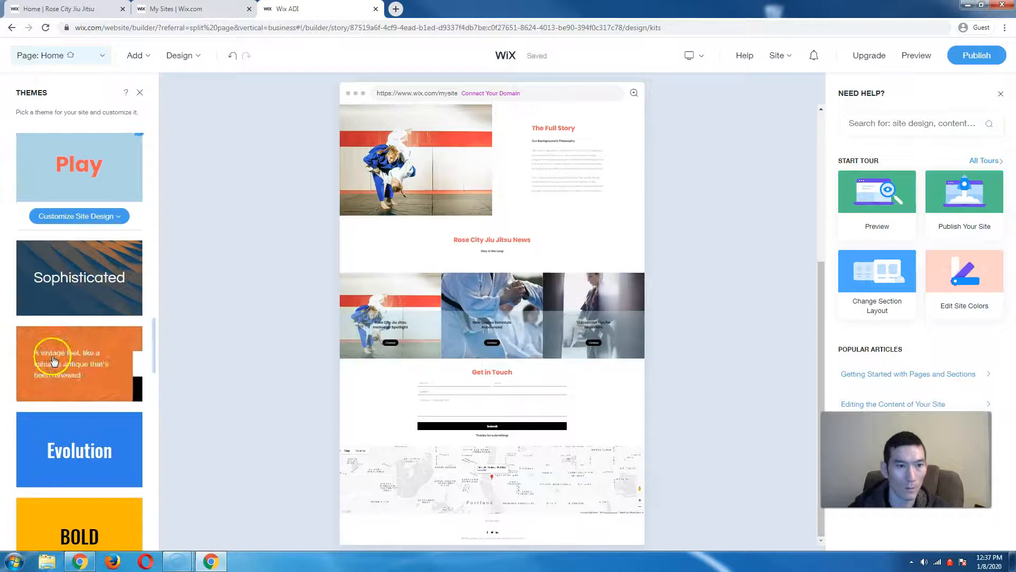
- Switch the Rose City Jiu Jitsu site's theme from Play to Spark, then return to the Design menu
scroll(80, 370, "down", 8)
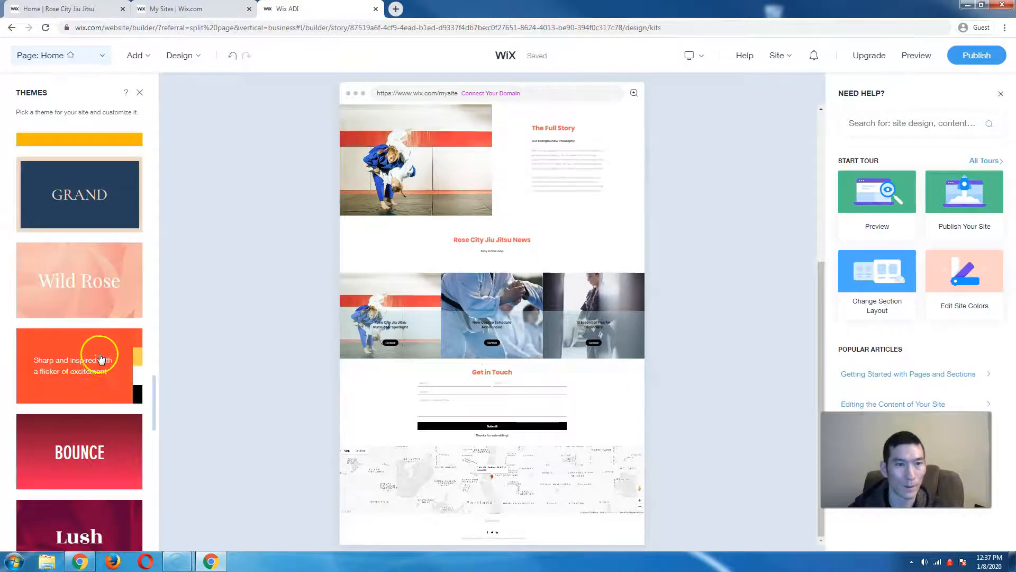
left_click(84, 378)
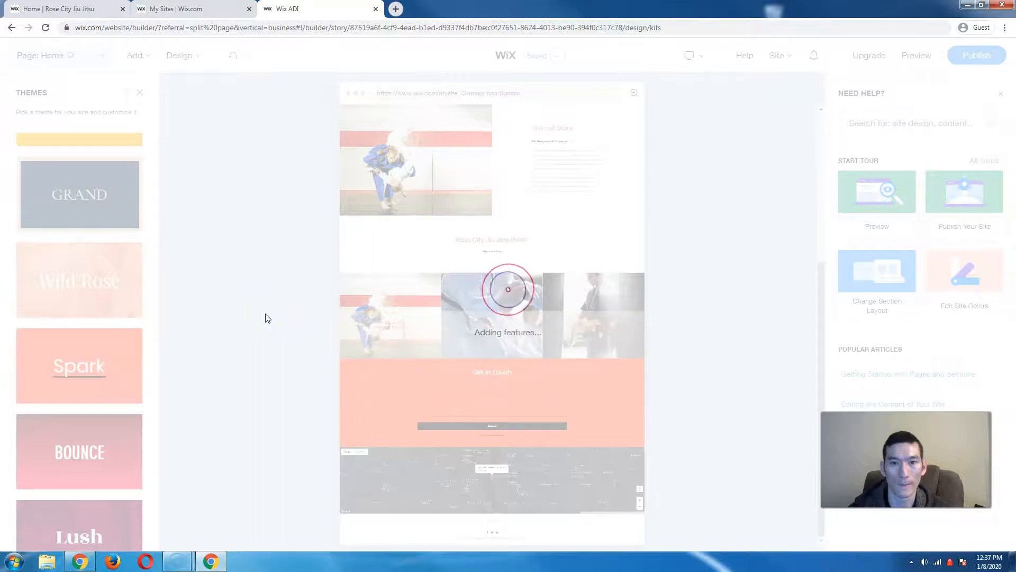
scroll(484, 299, "up", 2)
scroll(486, 303, "up", 3)
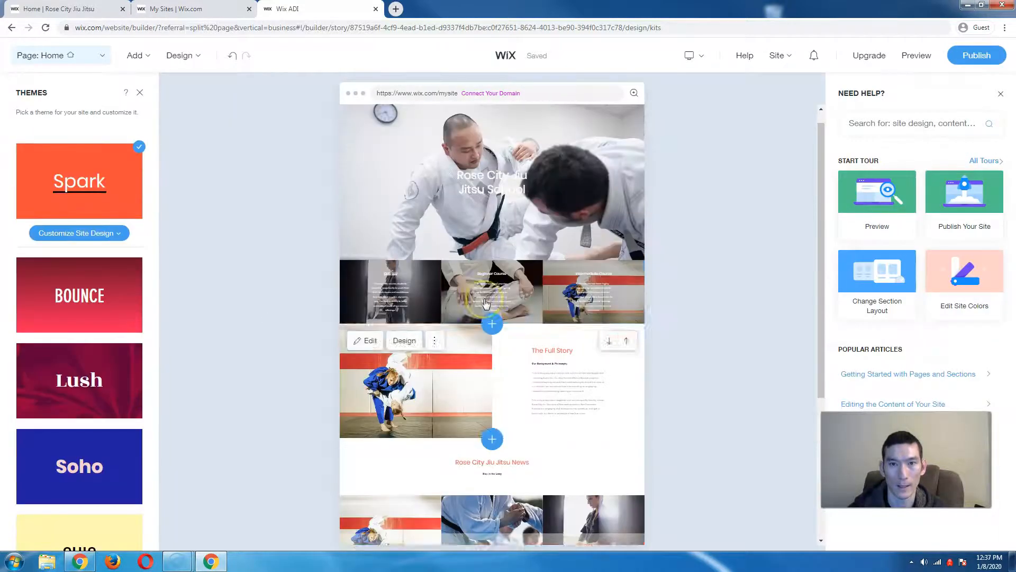
left_click(424, 292)
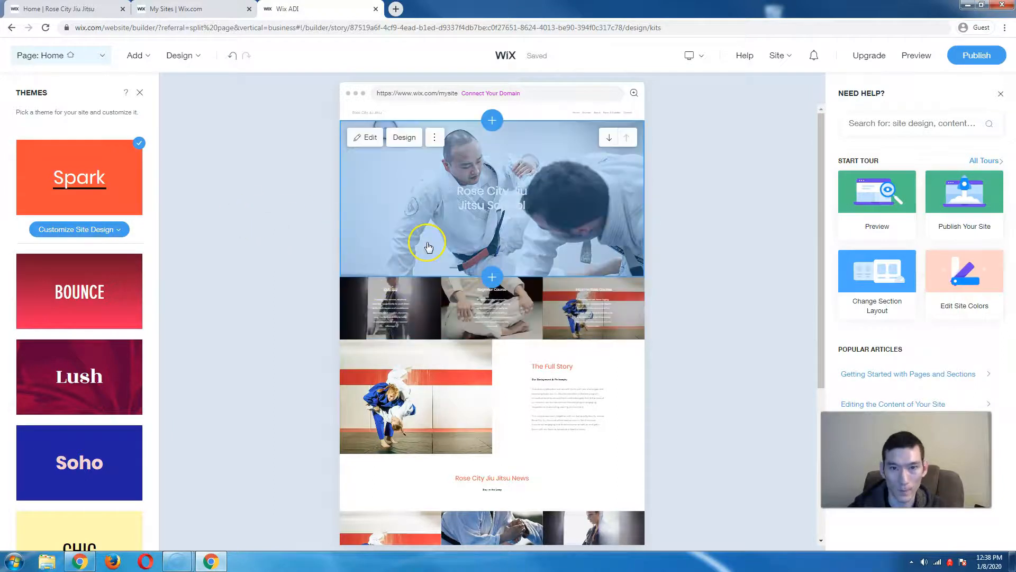
scroll(429, 247, "down", 1)
scroll(429, 247, "up", 1)
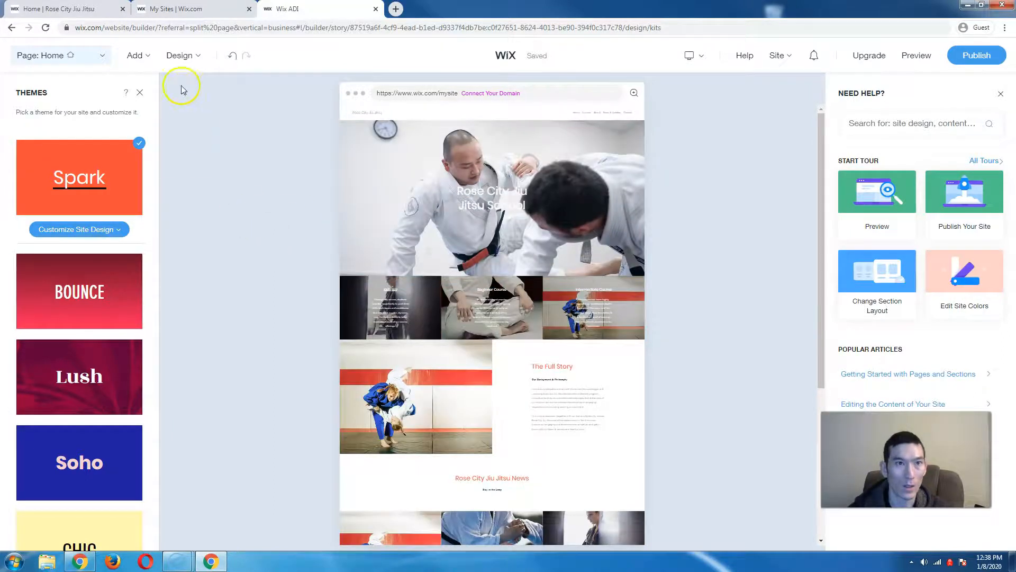
left_click(182, 56)
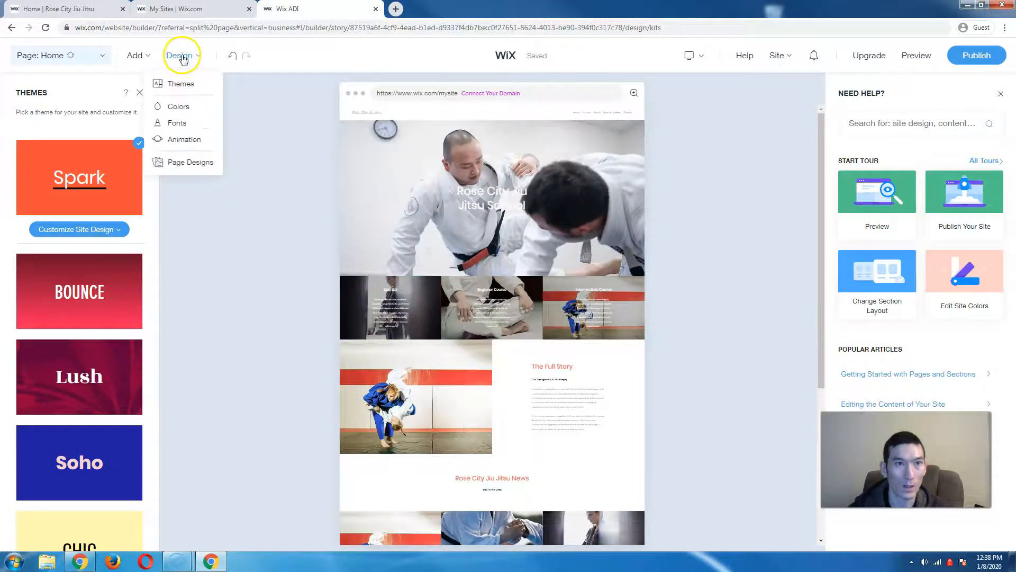
- Preview the teal-accented and blue-accented recommended color palettes in site colors
left_click(181, 108)
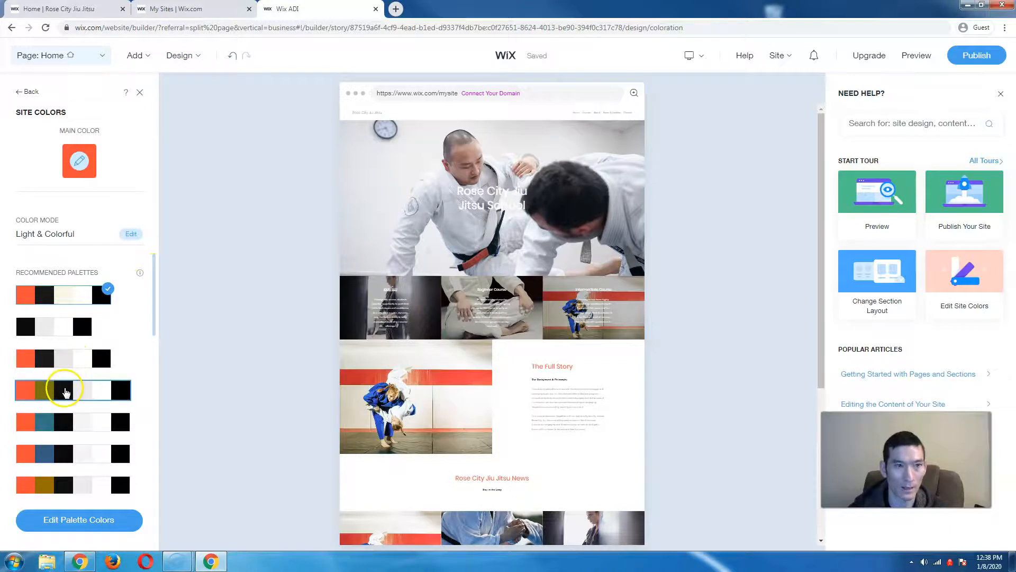
scroll(74, 389, "down", 1)
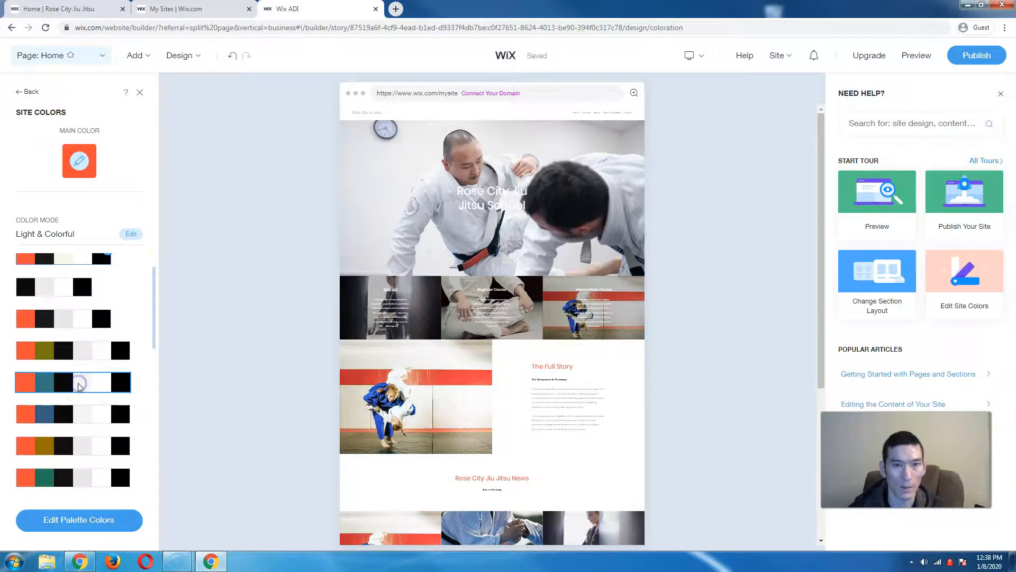
left_click(78, 385)
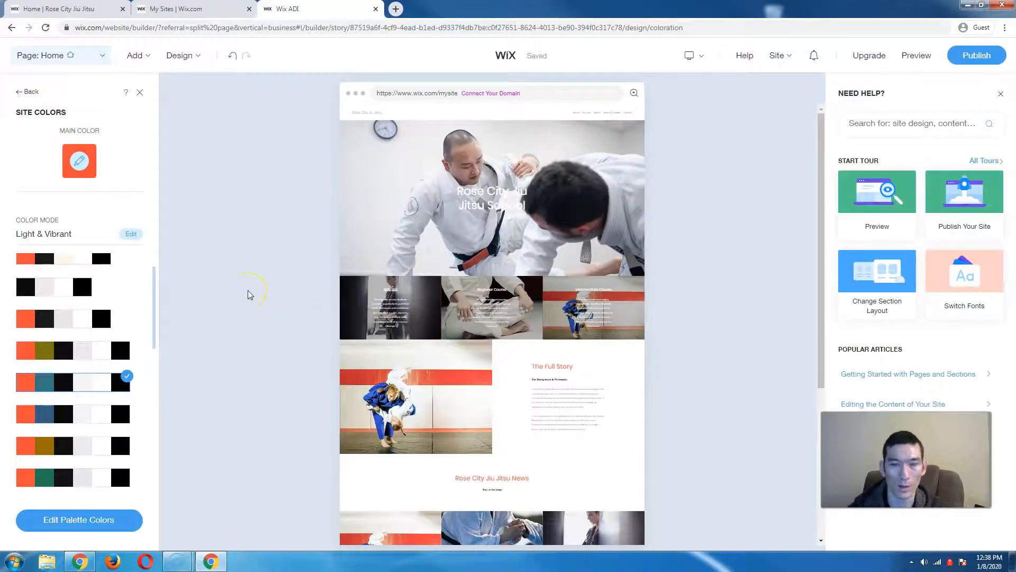
scroll(250, 295, "down", 5)
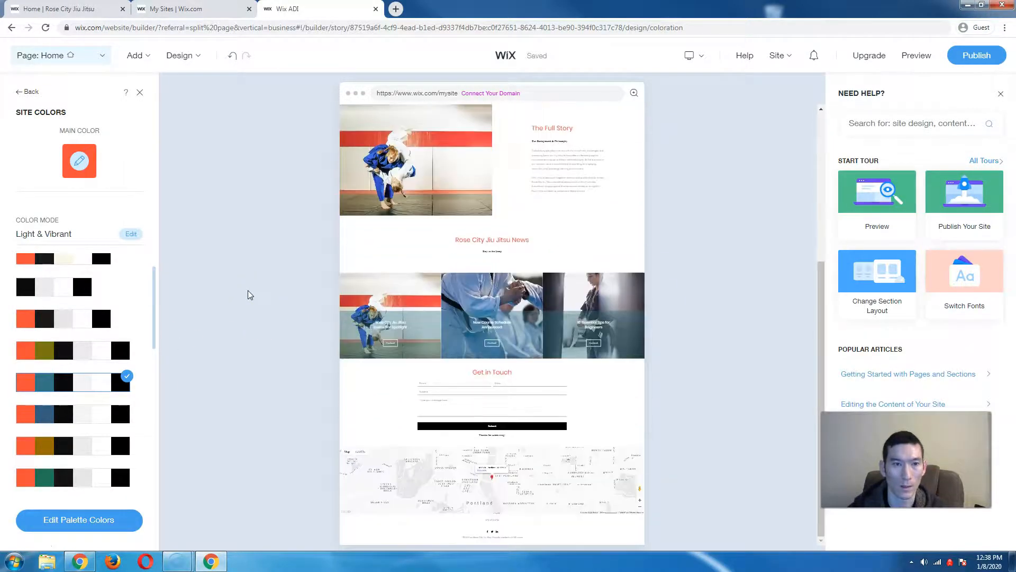
left_click(33, 416)
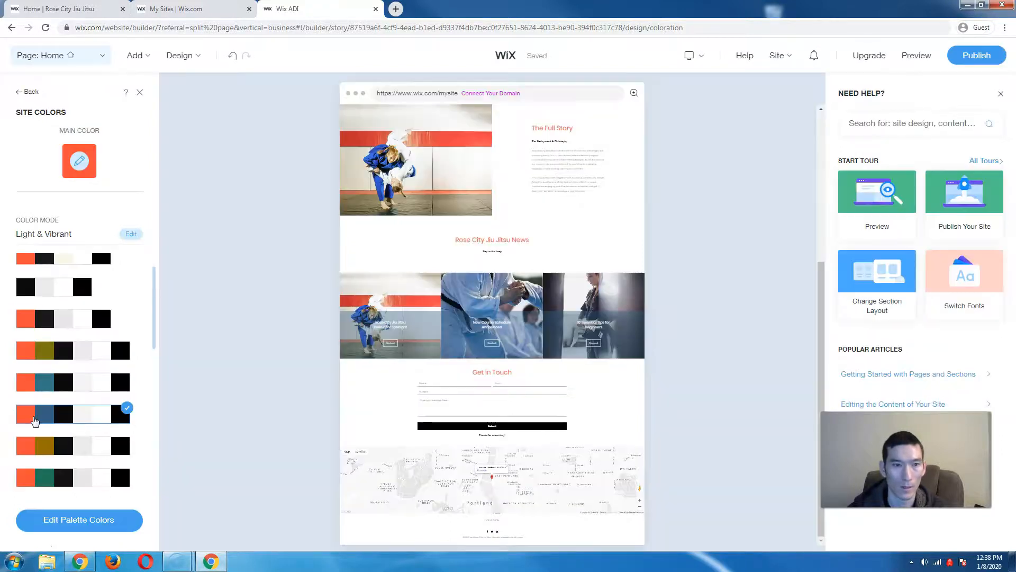
scroll(403, 326, "up", 2)
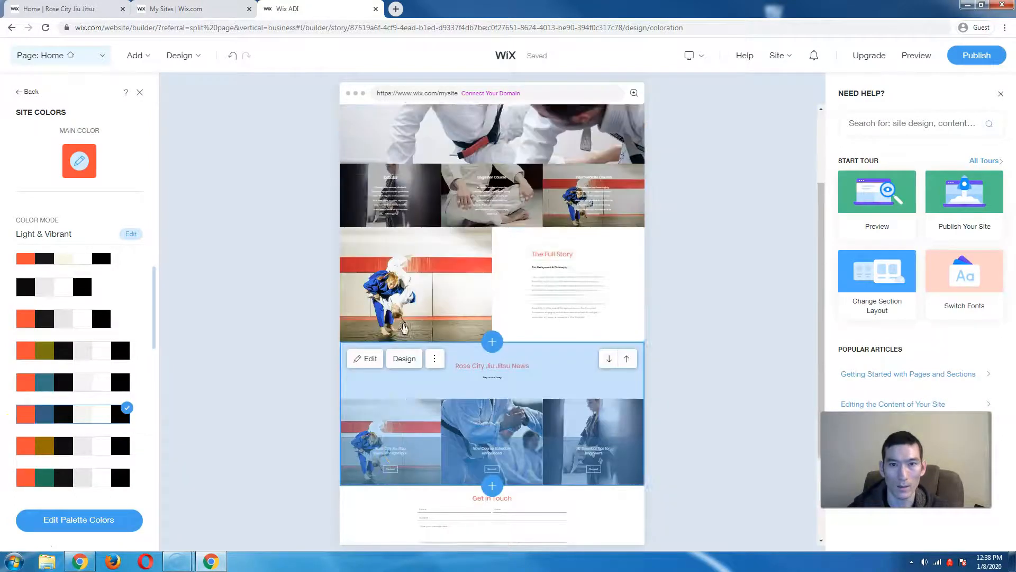
scroll(403, 326, "up", 2)
- Try two more palettes, including the olive one, then apply the first orange-and-black palette
scroll(78, 439, "down", 1)
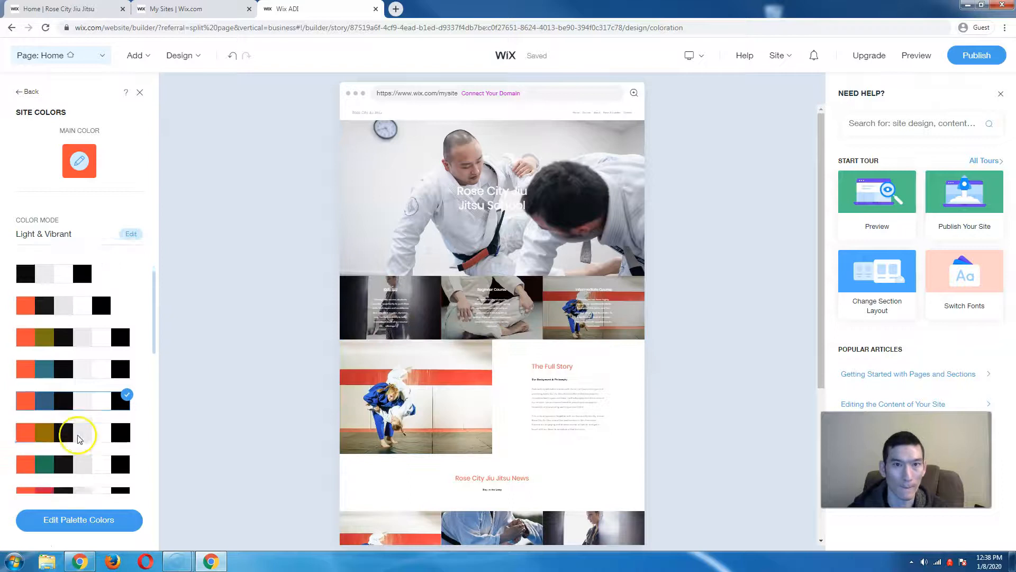
scroll(78, 438, "down", 2)
left_click(86, 476)
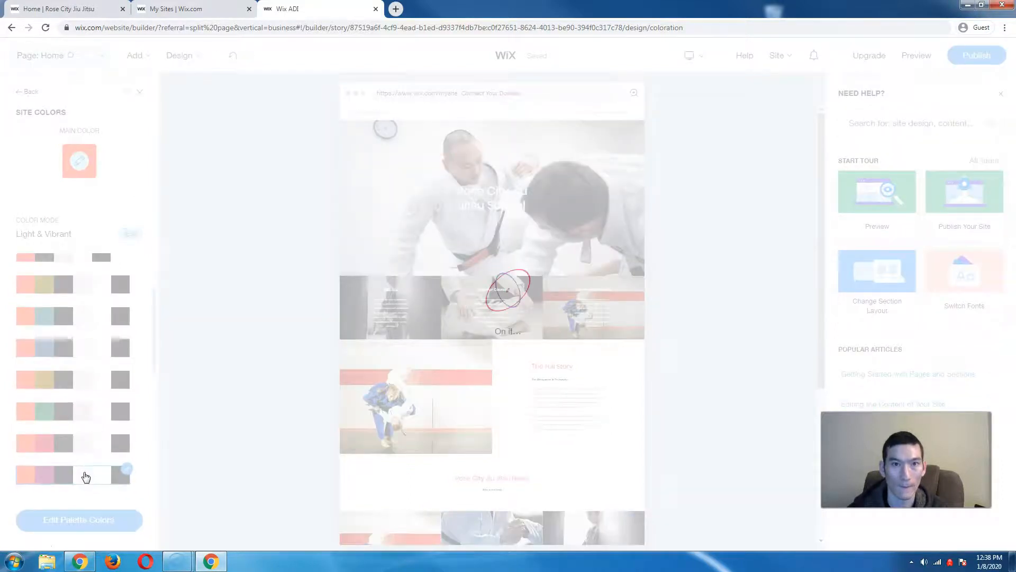
scroll(93, 455, "down", 6)
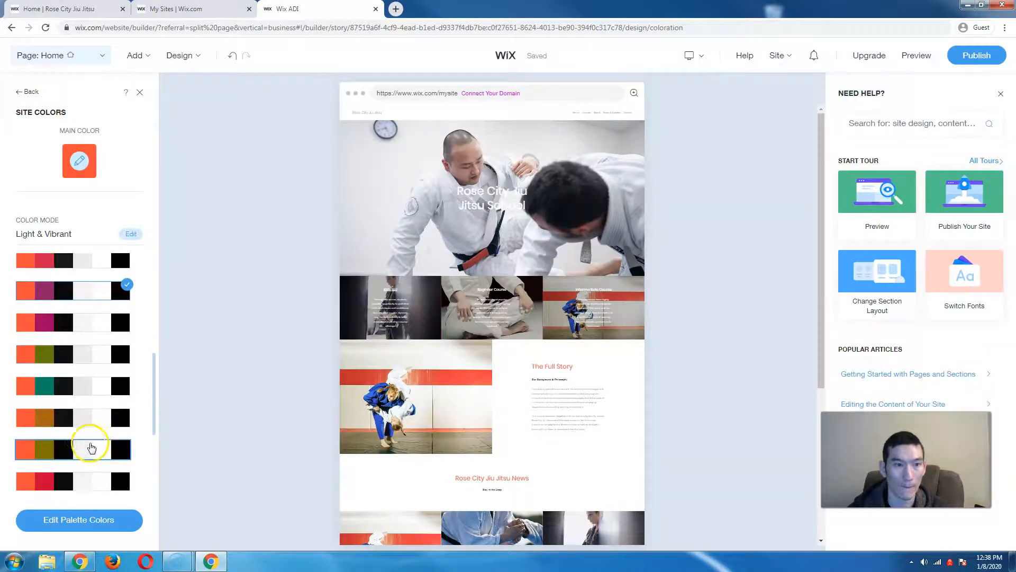
left_click(85, 445)
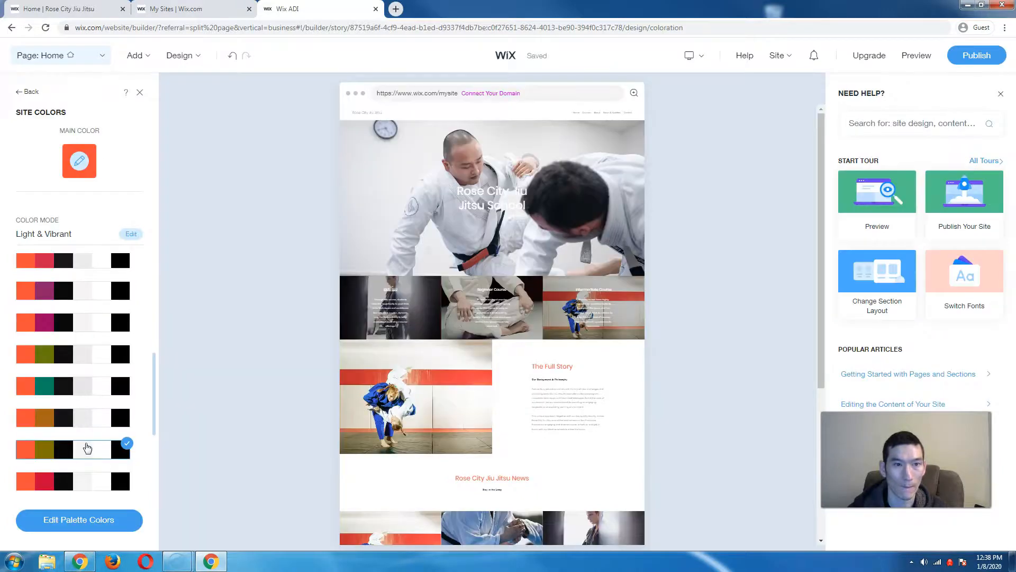
left_click(60, 292)
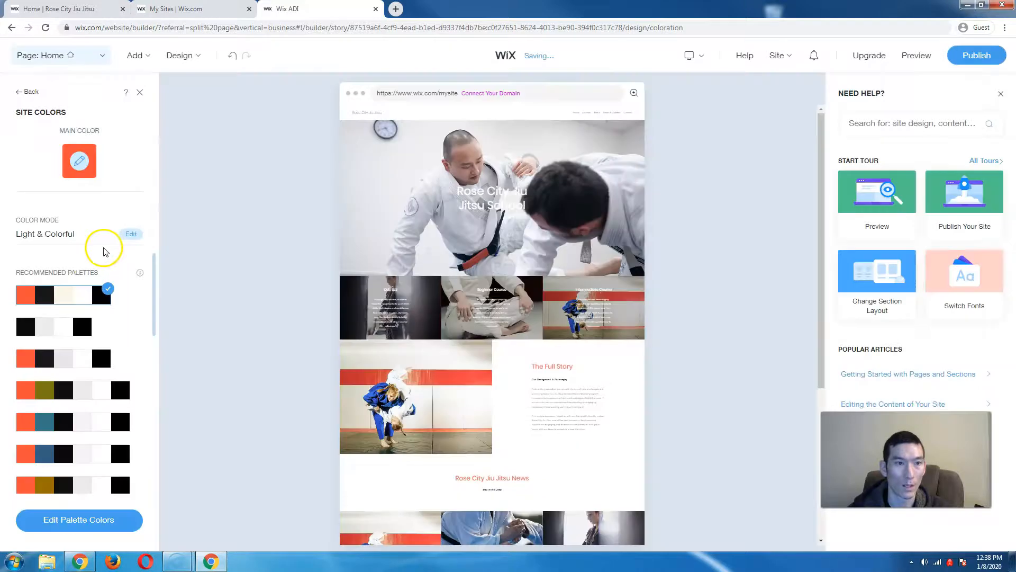
- Test a dark mode, return to Light, compare Vibrant and Plain, and settle on Tinted coloration
left_click(131, 236)
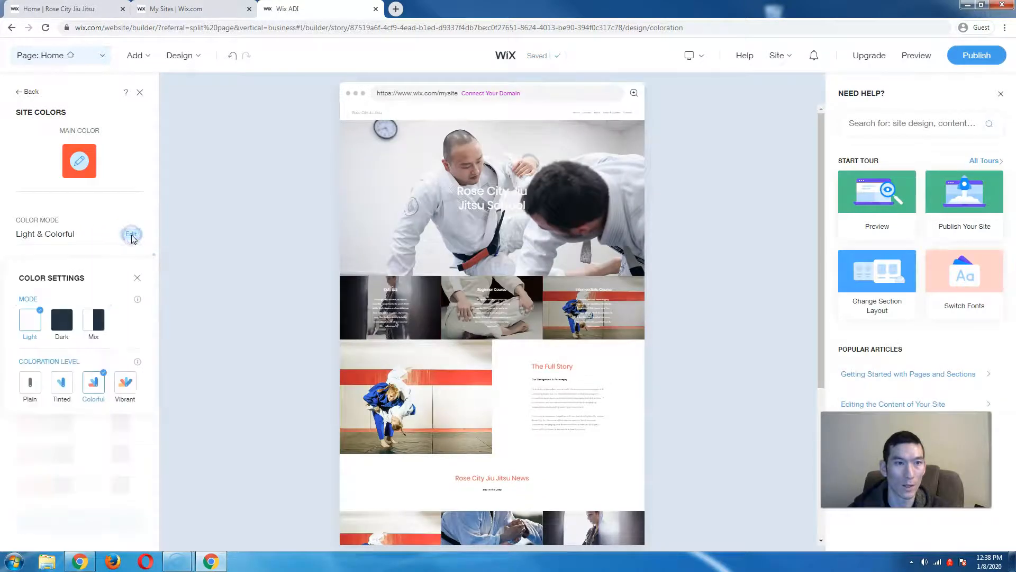
left_click(62, 320)
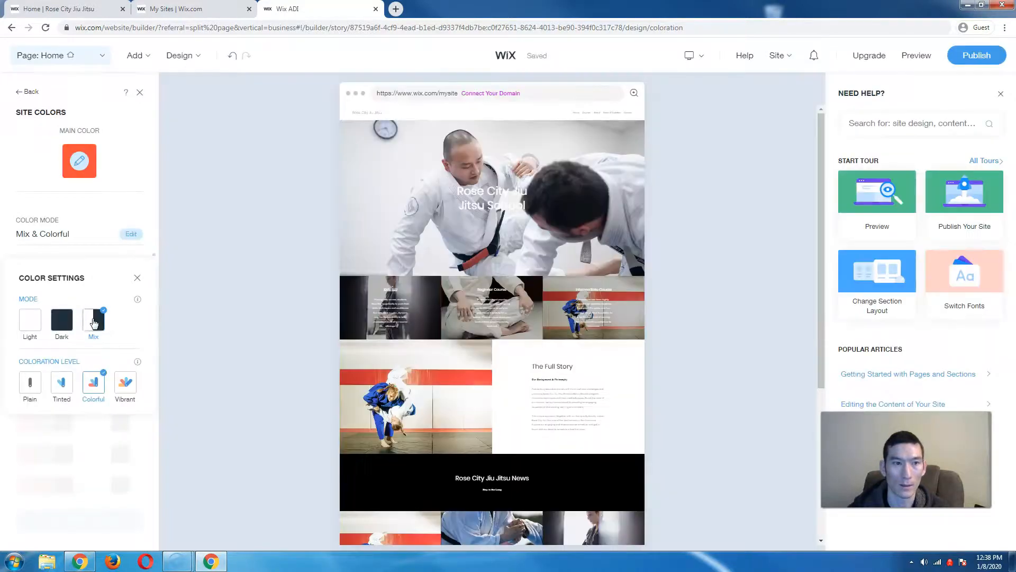
left_click(30, 320)
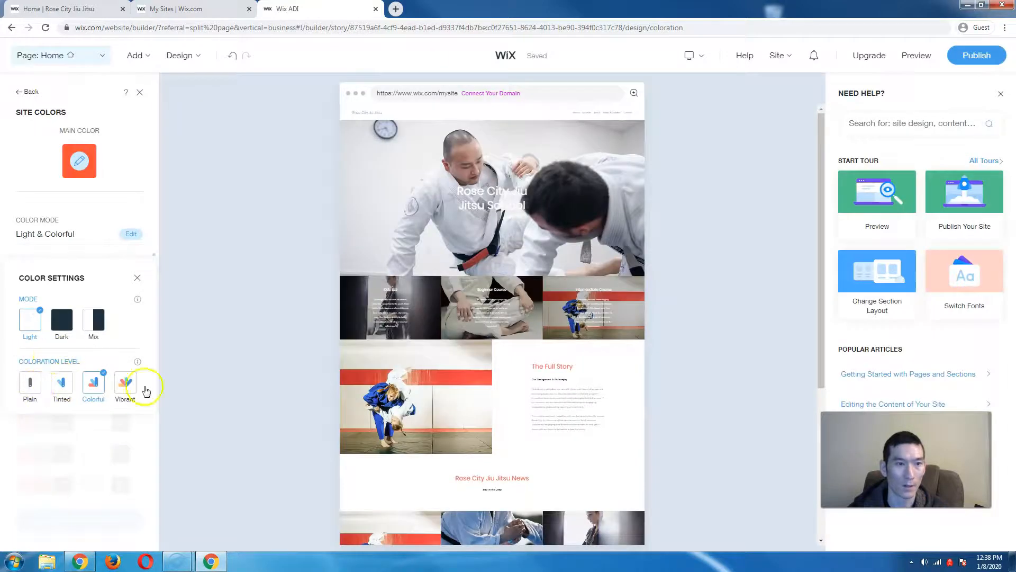
left_click(125, 383)
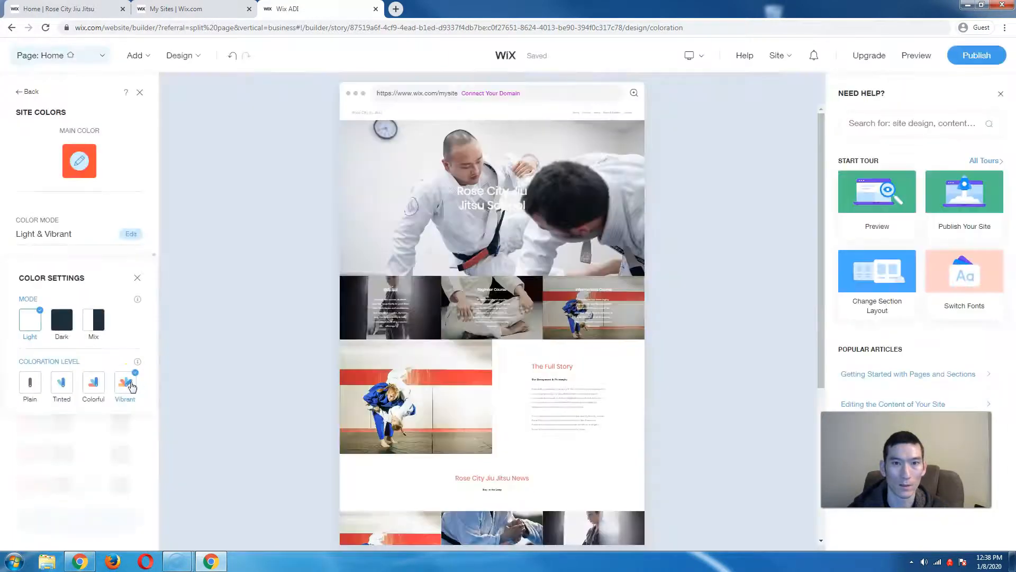
left_click(29, 382)
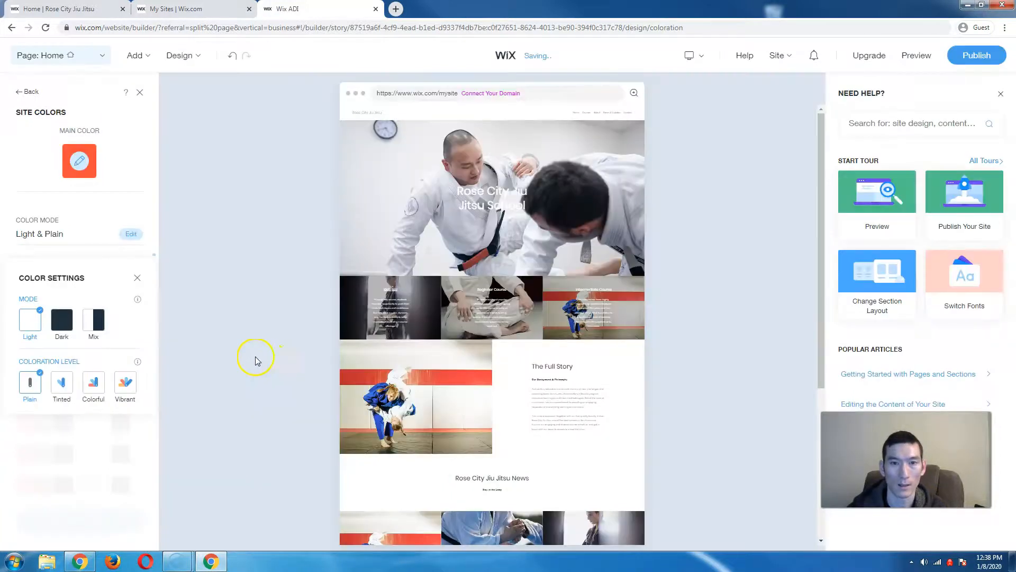
scroll(351, 346, "down", 5)
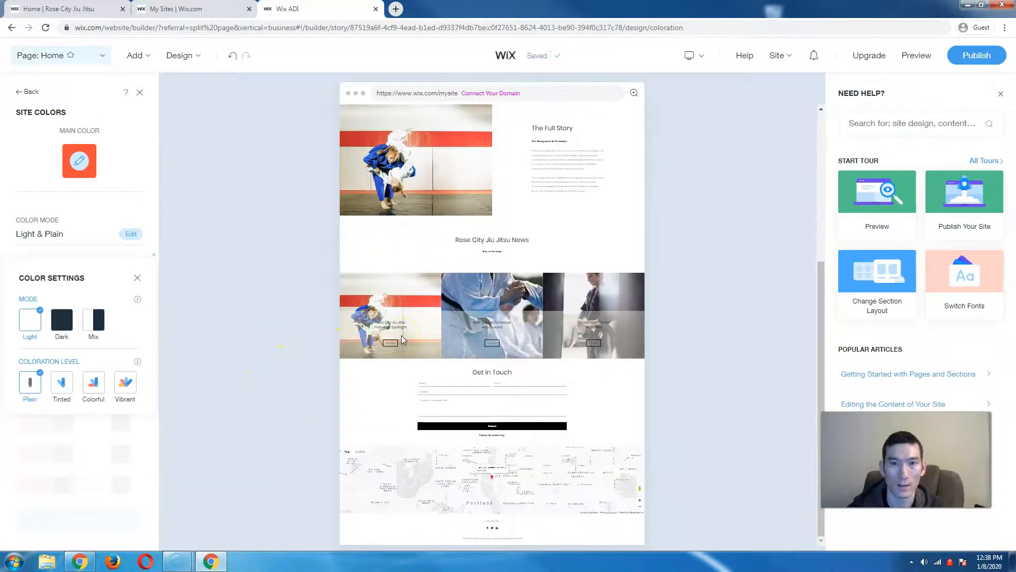
scroll(402, 335, "up", 5)
left_click(60, 384)
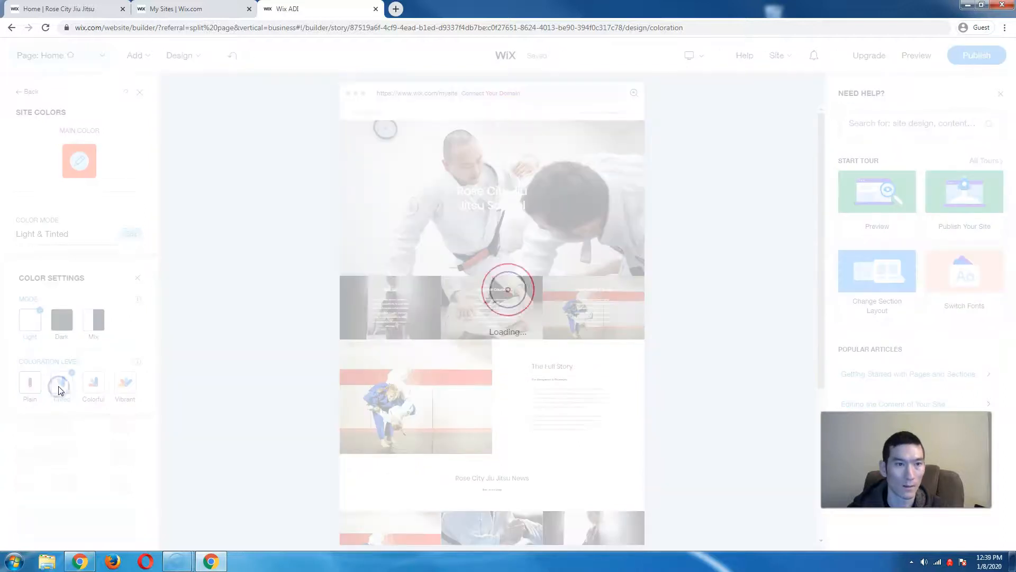
scroll(443, 363, "down", 5)
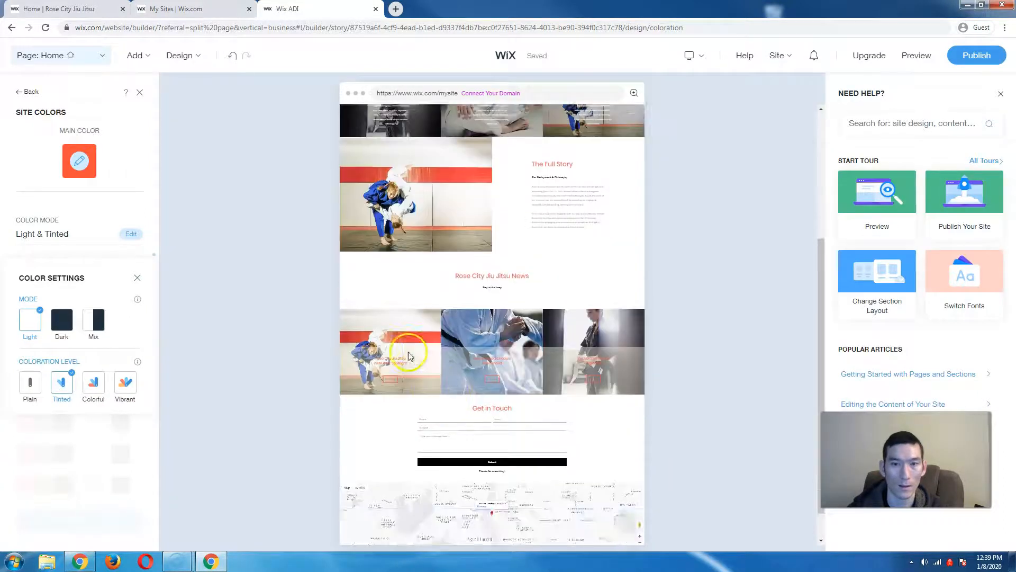
scroll(408, 352, "up", 5)
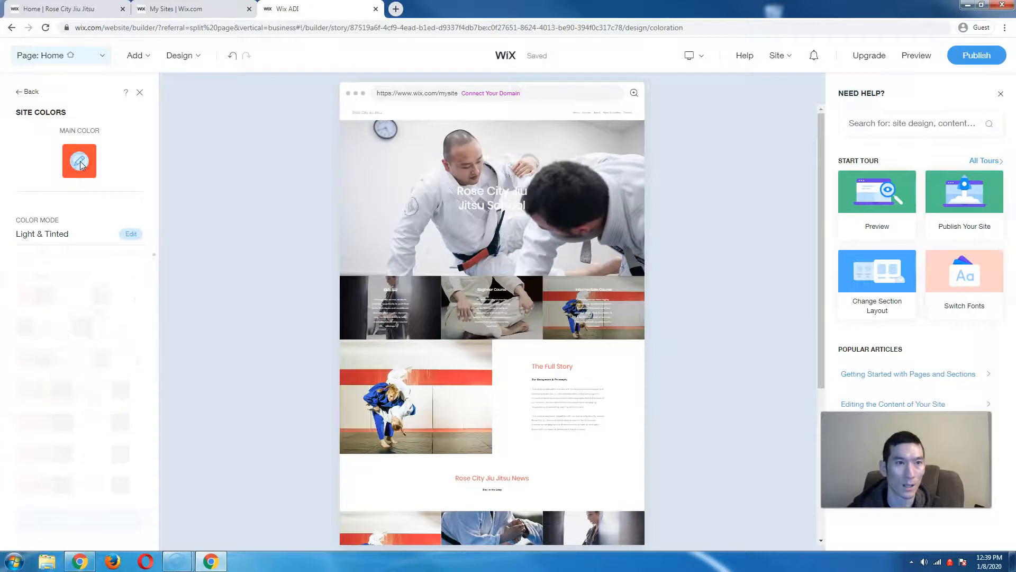
- Replace a trial dark-blue main color with custom red #C81320
left_click(80, 163)
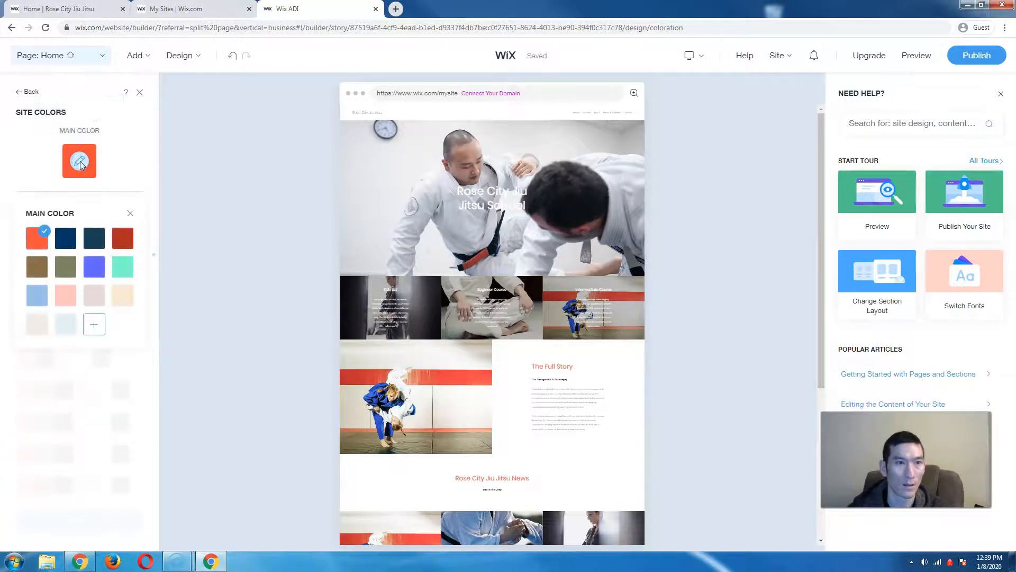
left_click(66, 241)
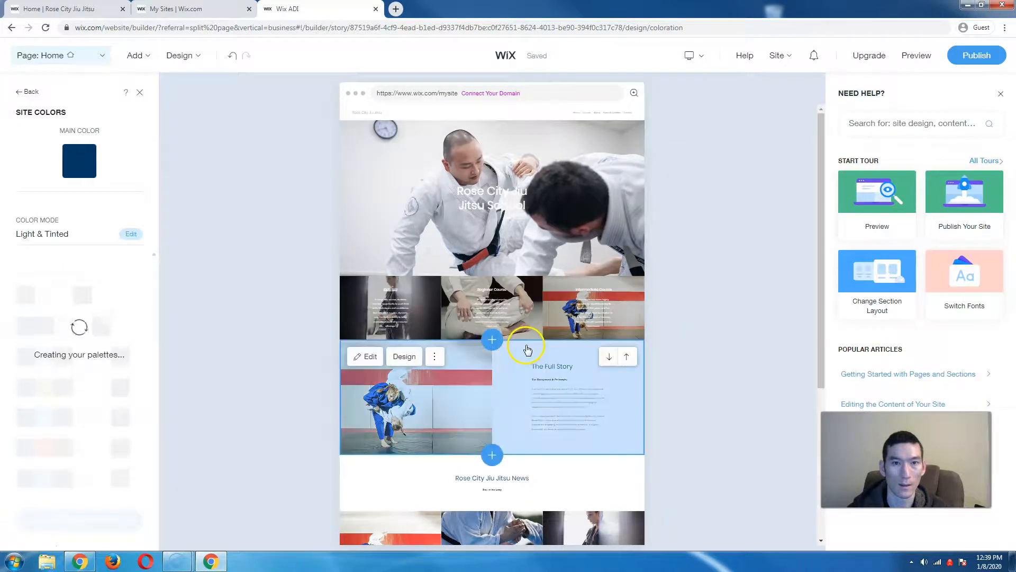
left_click(64, 206)
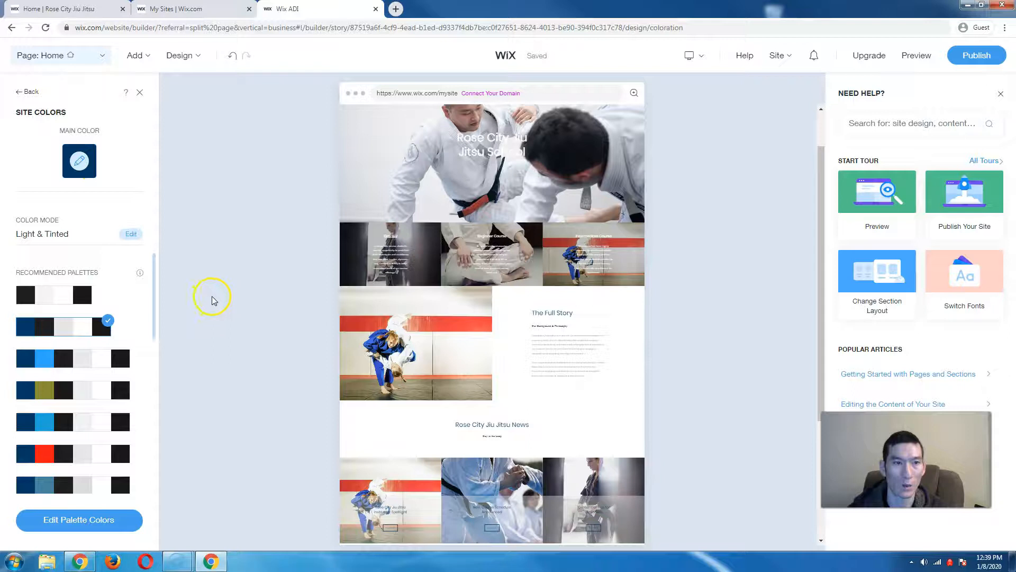
left_click(80, 162)
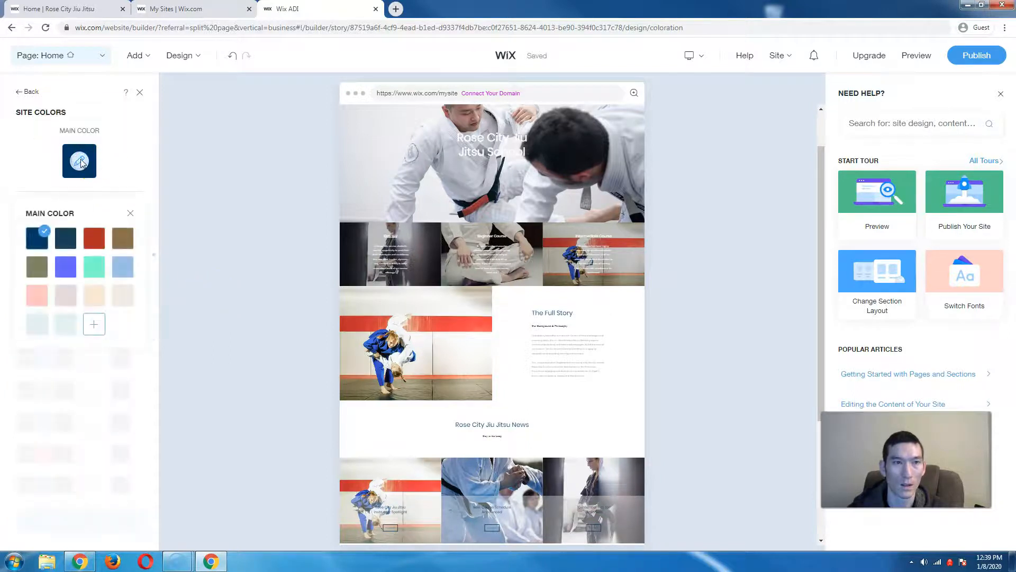
left_click(96, 325)
left_click(32, 286)
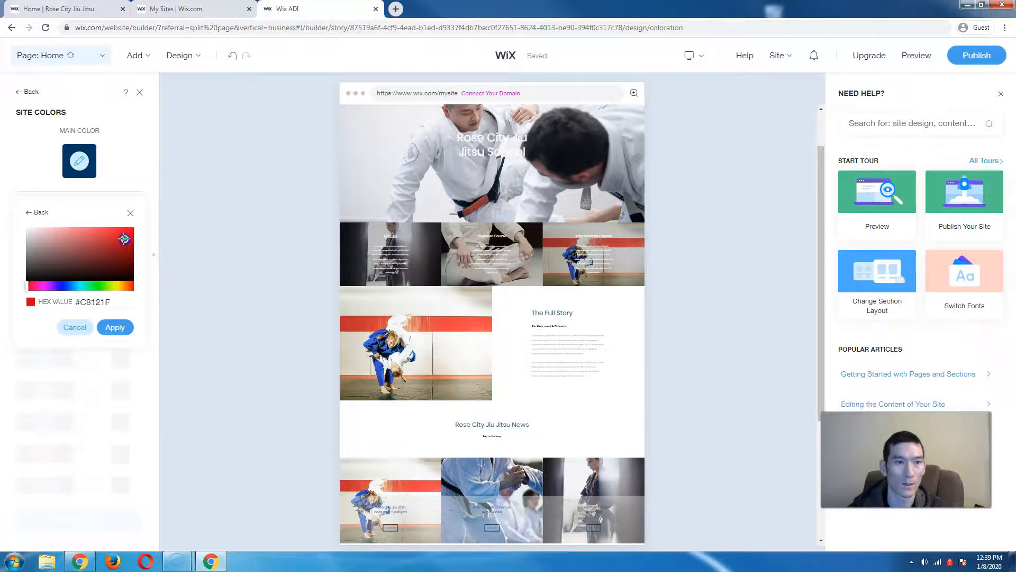
left_click(115, 326)
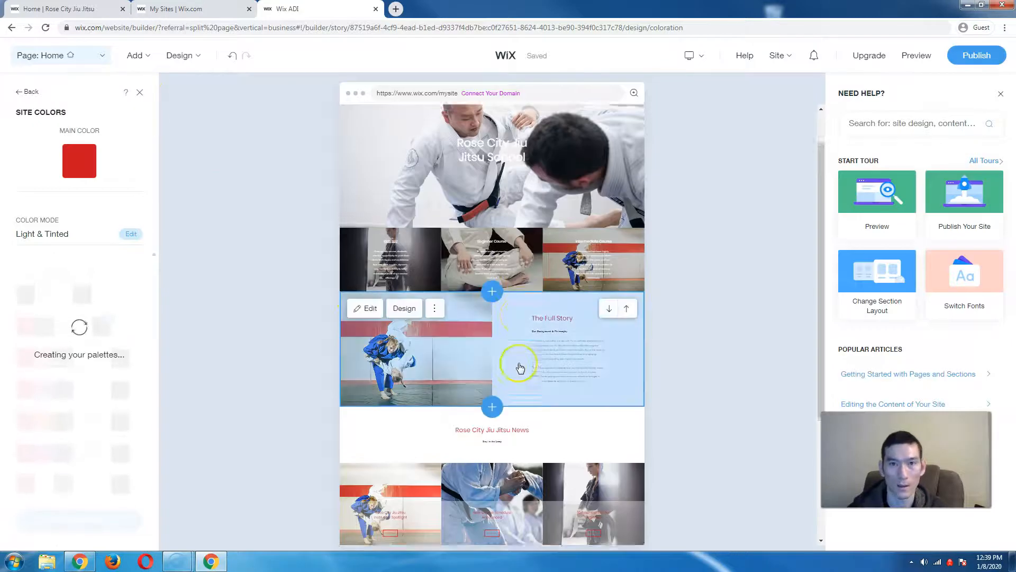
- Apply the red-and-black Light & Colorful palette and close the Site Colors panel
scroll(520, 368, "down", 5)
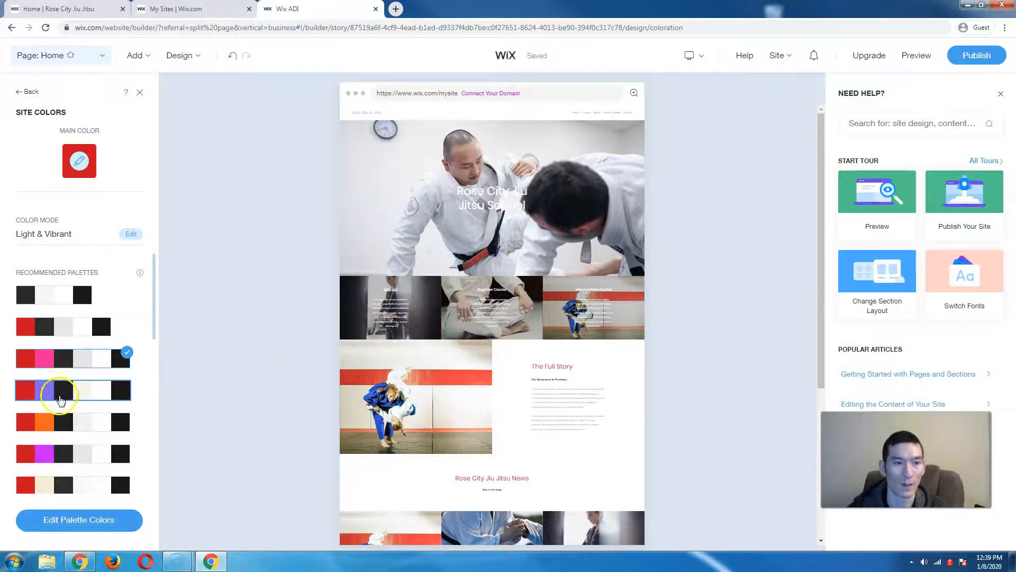
left_click(44, 325)
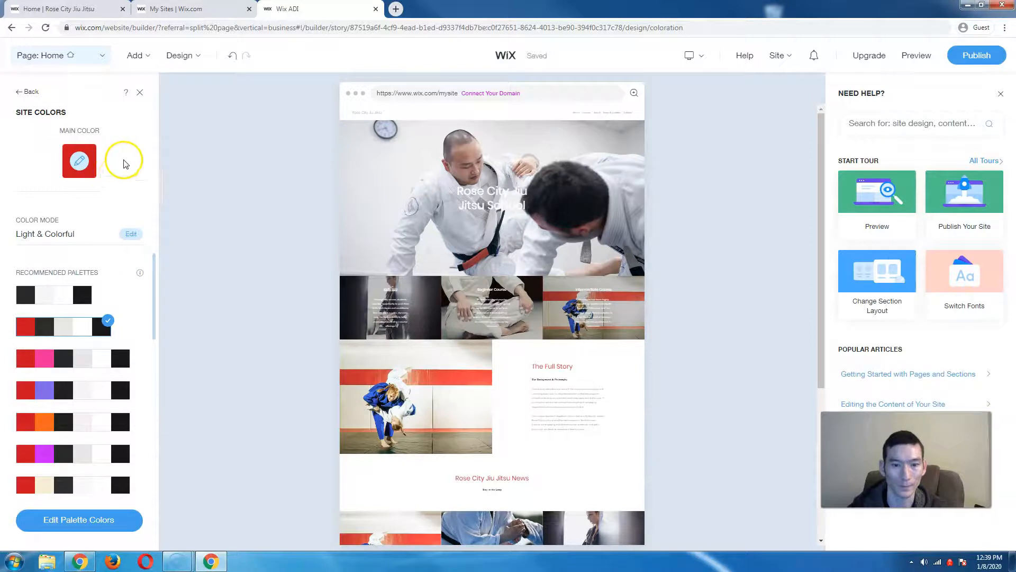
left_click(141, 94)
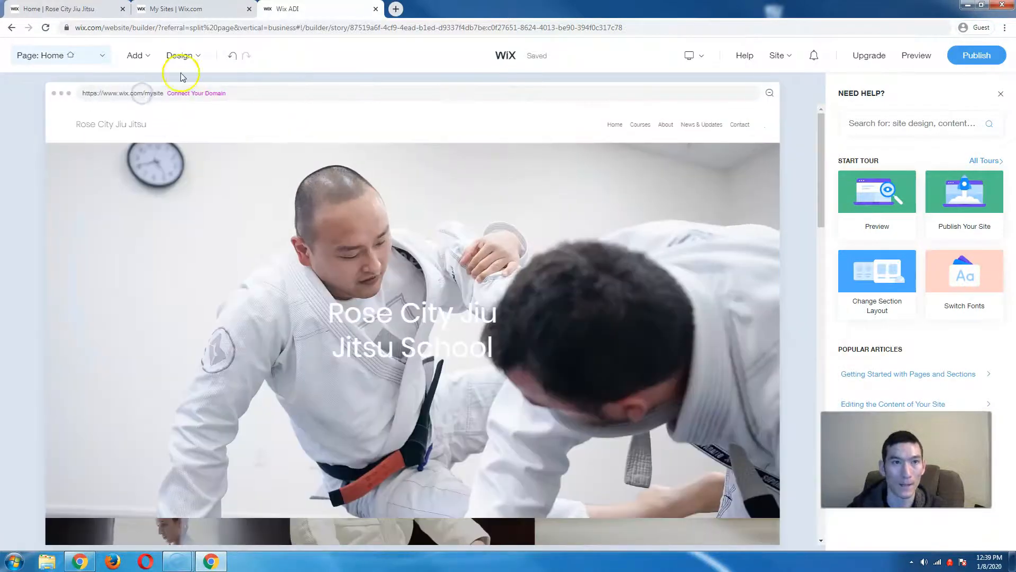
- Open Site Fonts from the Design menu to view the Spark font set
left_click(180, 55)
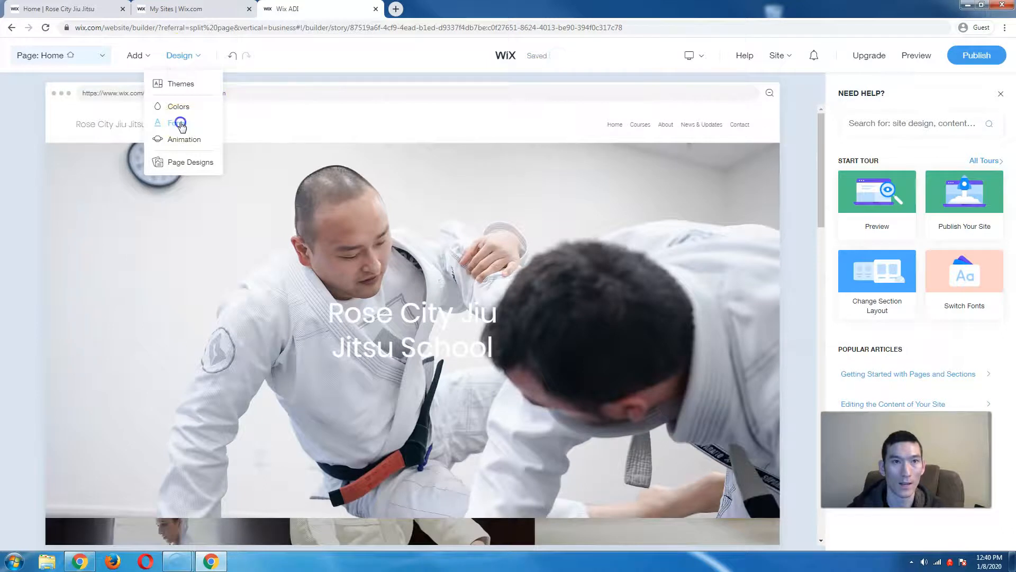
left_click(178, 123)
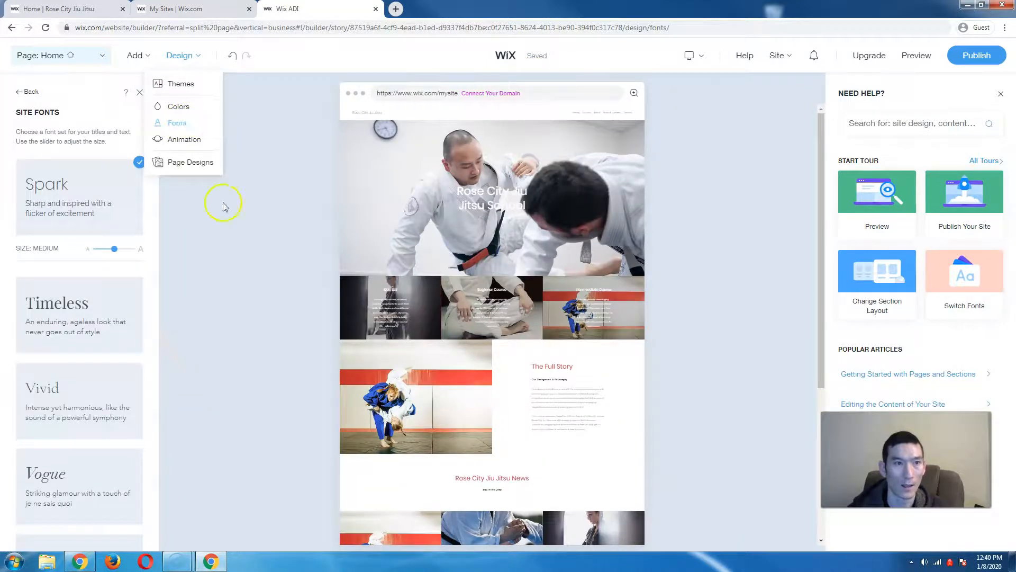
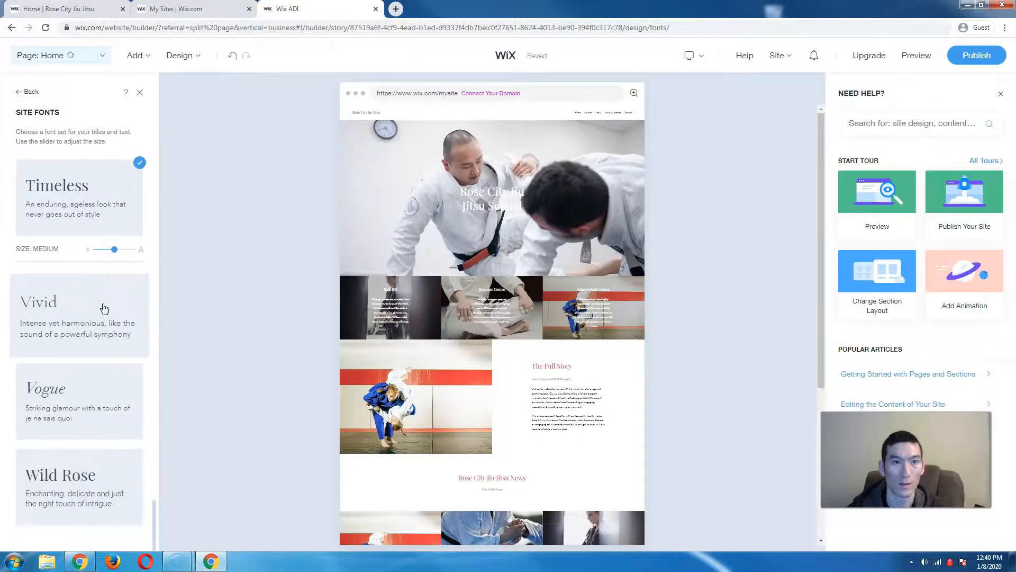
- Apply the Soho font set at medium size to the site's titles and text
scroll(108, 306, "up", 2)
scroll(109, 305, "down", 2)
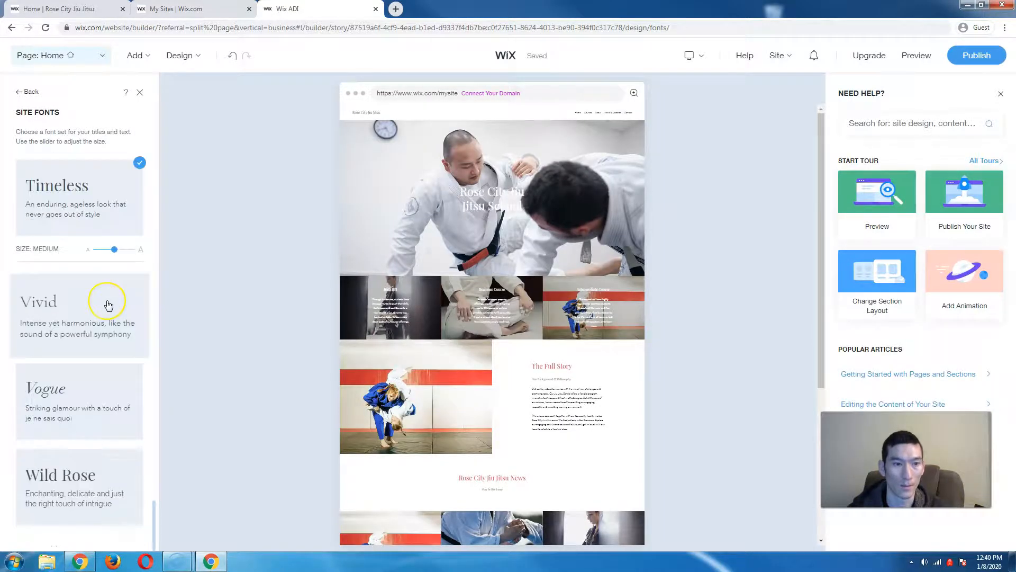
scroll(108, 305, "up", 3)
scroll(108, 306, "up", 6)
scroll(109, 305, "down", 2)
scroll(109, 306, "up", 1)
scroll(108, 305, "up", 3)
scroll(108, 306, "down", 5)
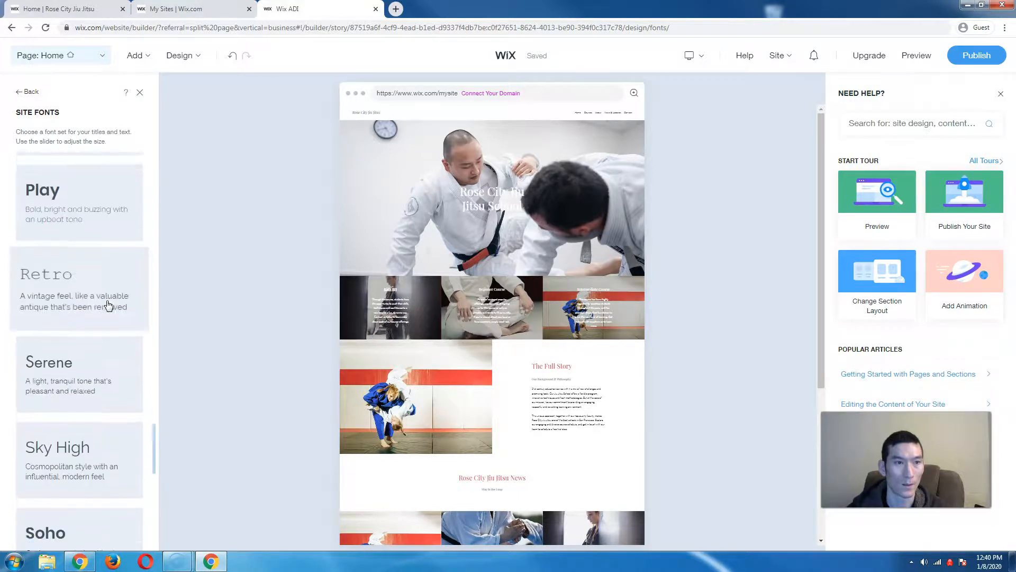
left_click(71, 398)
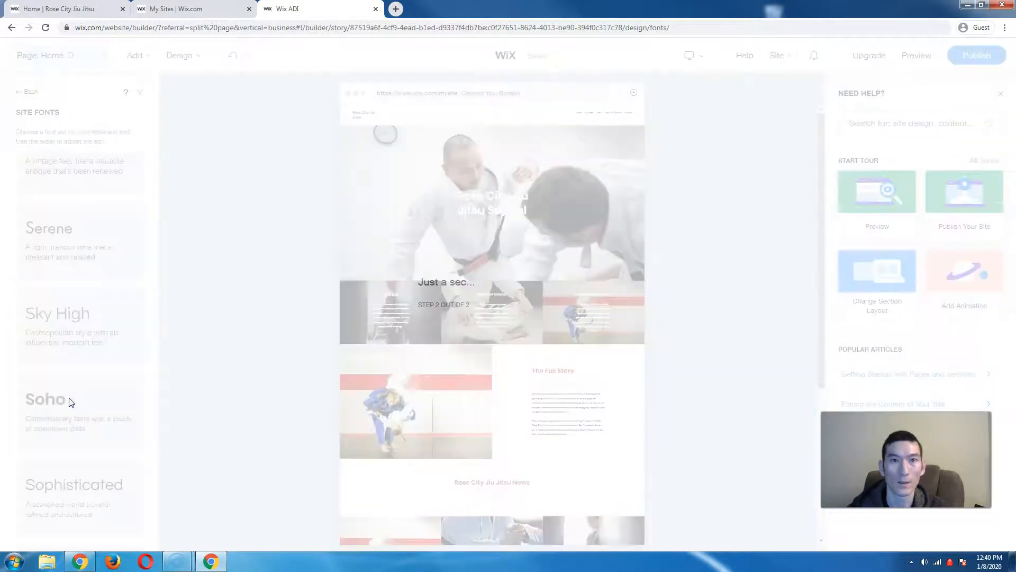
scroll(64, 391, "down", 3)
scroll(53, 371, "up", 4)
scroll(48, 362, "down", 1)
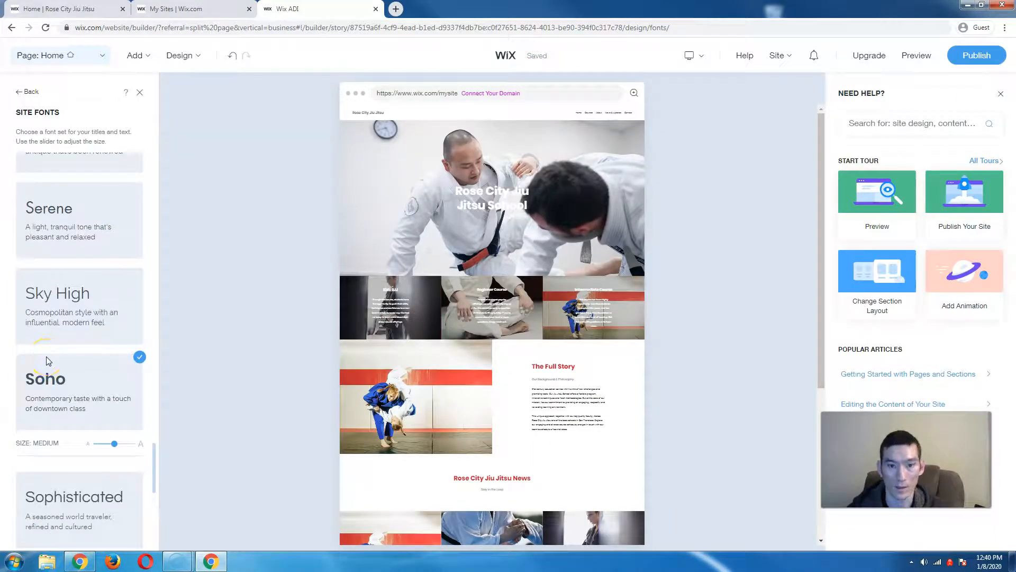
left_click(180, 58)
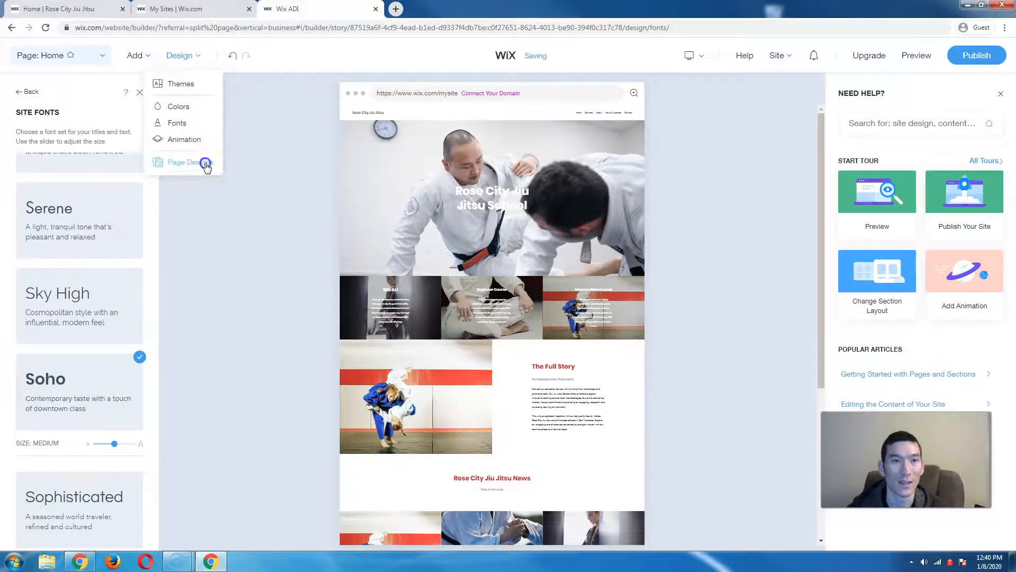
left_click(207, 165)
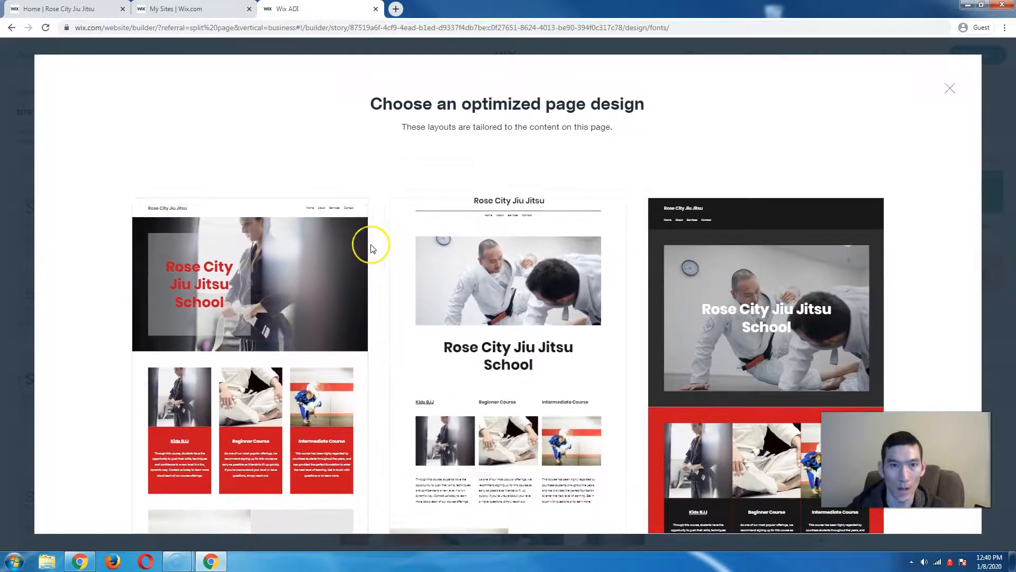
left_click(387, 271)
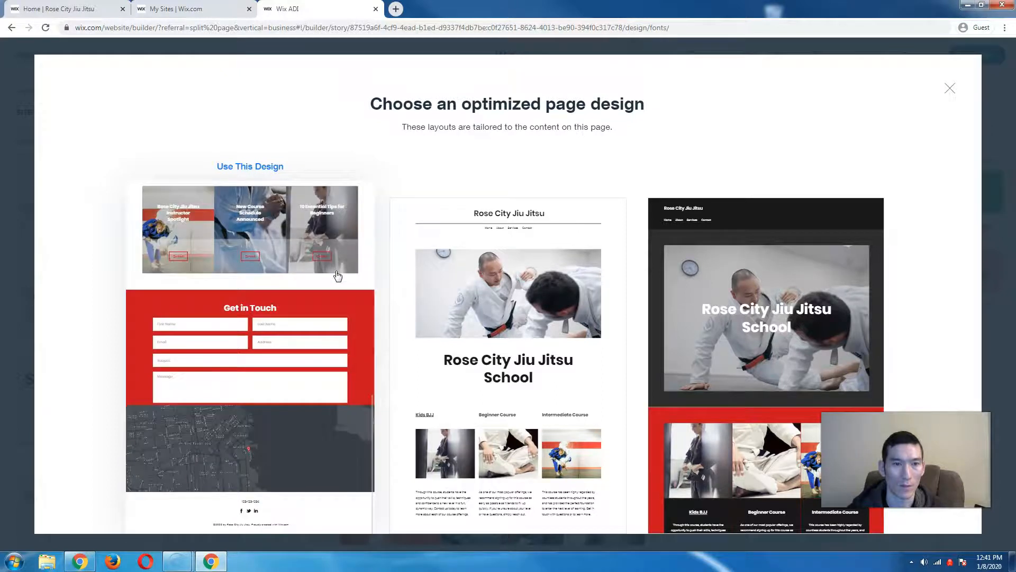
scroll(338, 276, "up", 3)
scroll(338, 276, "up", 5)
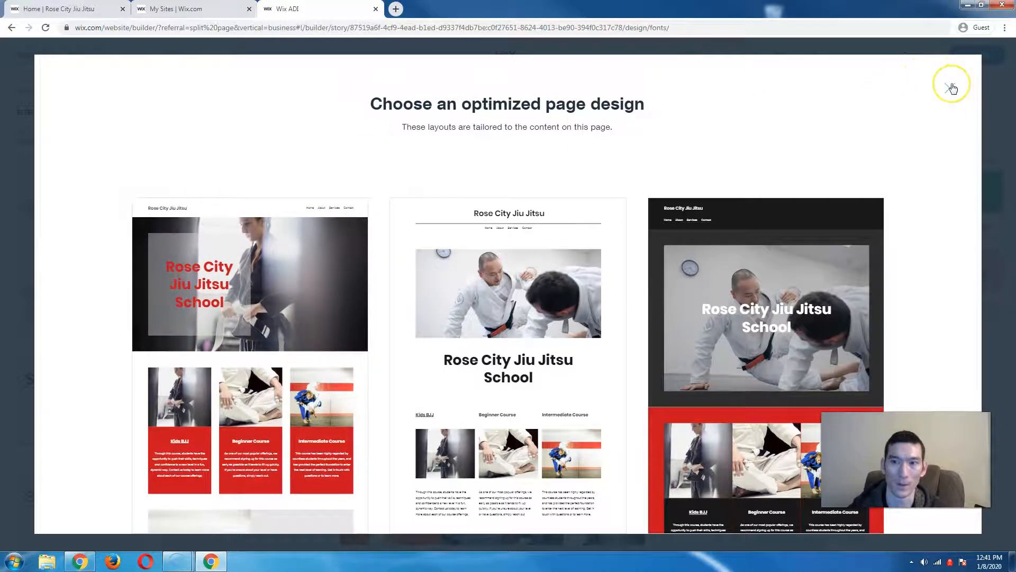
scroll(290, 250, "down", 3)
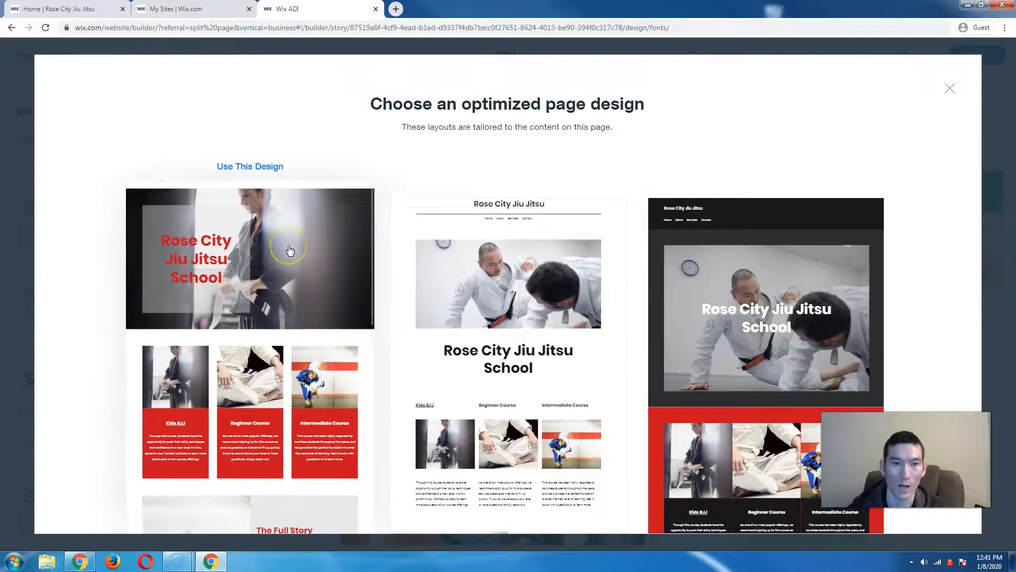
scroll(290, 250, "up", 5)
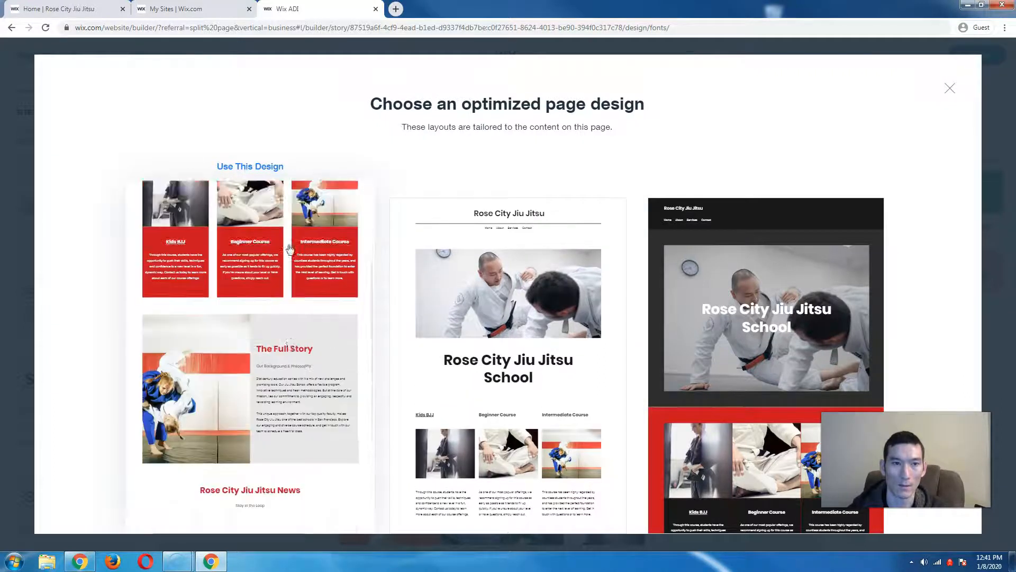
scroll(251, 288, "down", 10)
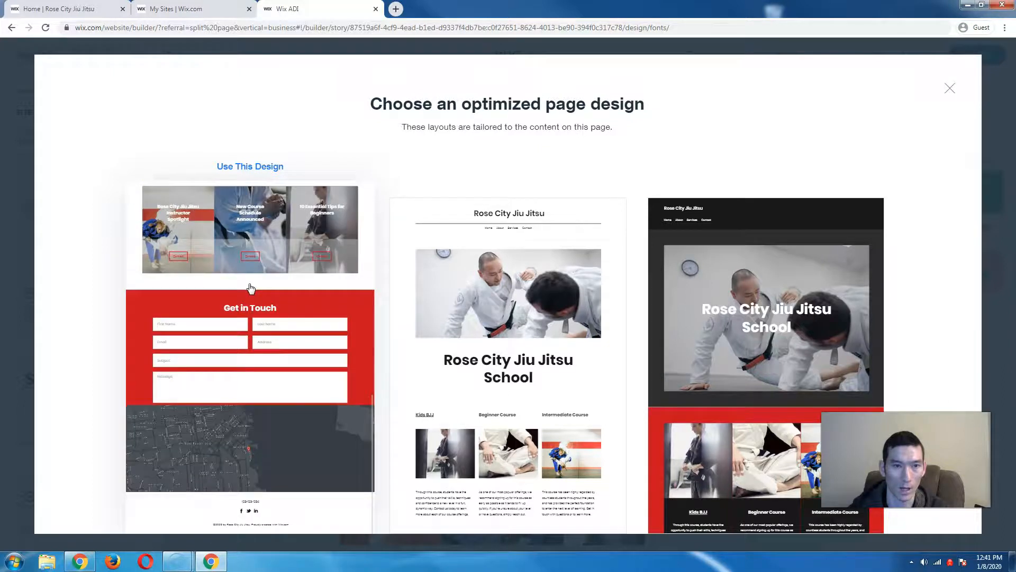
scroll(251, 288, "up", 10)
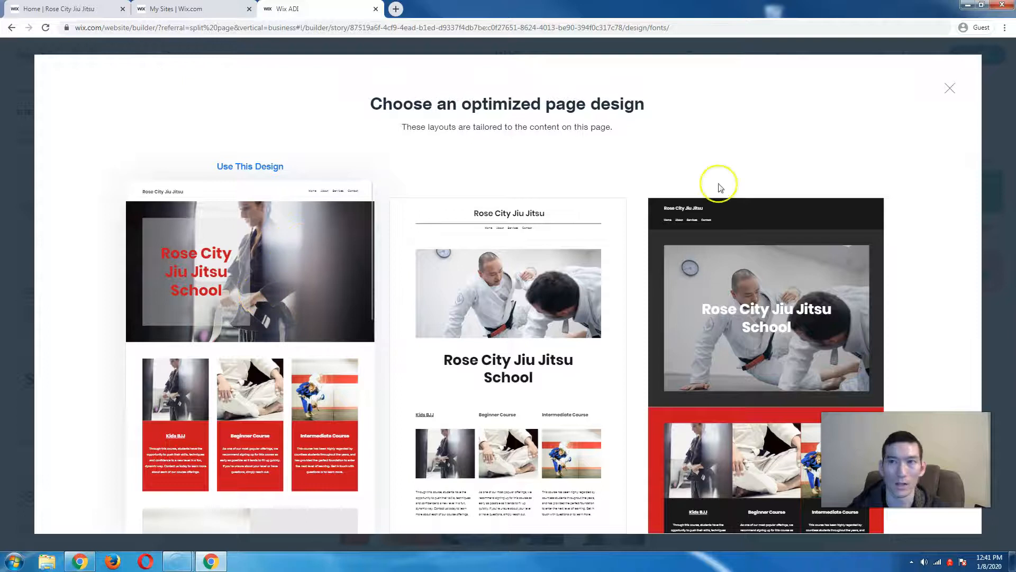
left_click(953, 89)
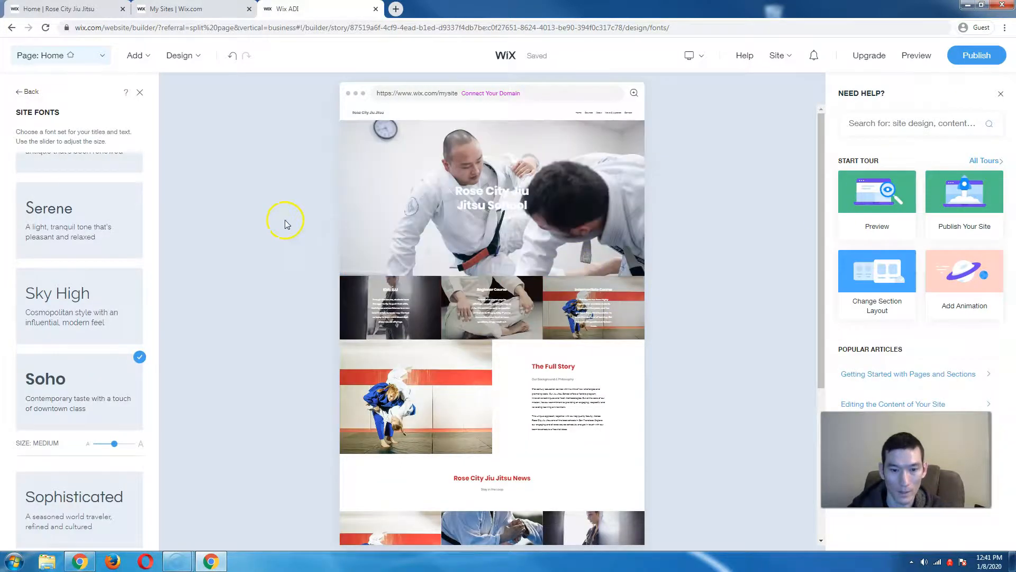
- Set the site animation to Fade under Design > Animation and close the panel
mouse_move(184, 62)
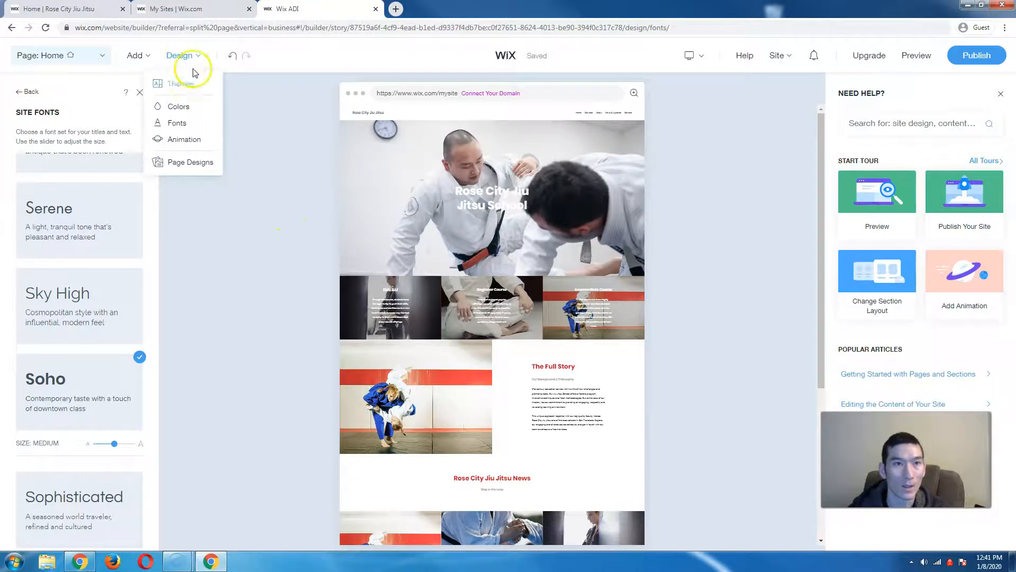
left_click(196, 141)
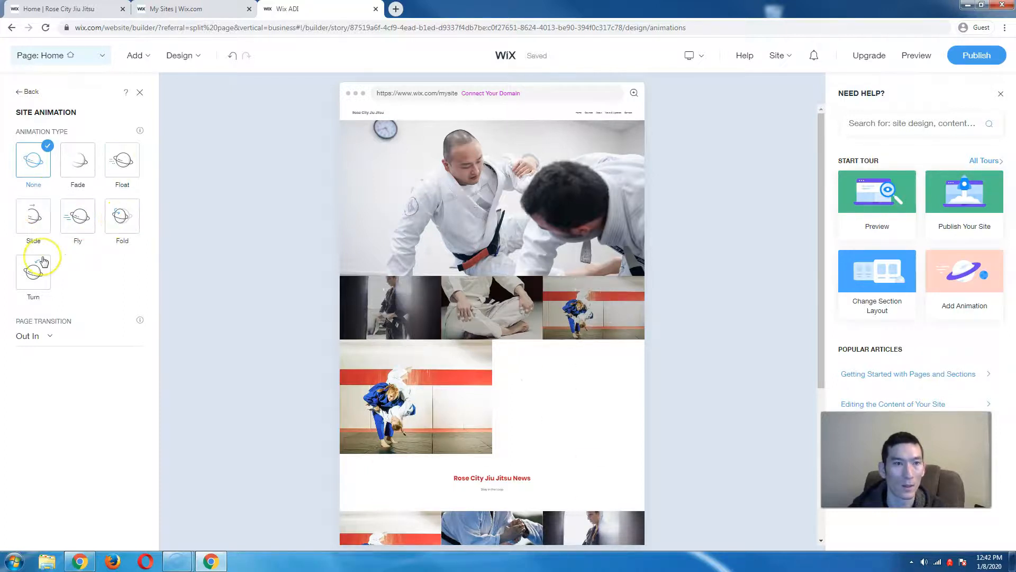
left_click(90, 164)
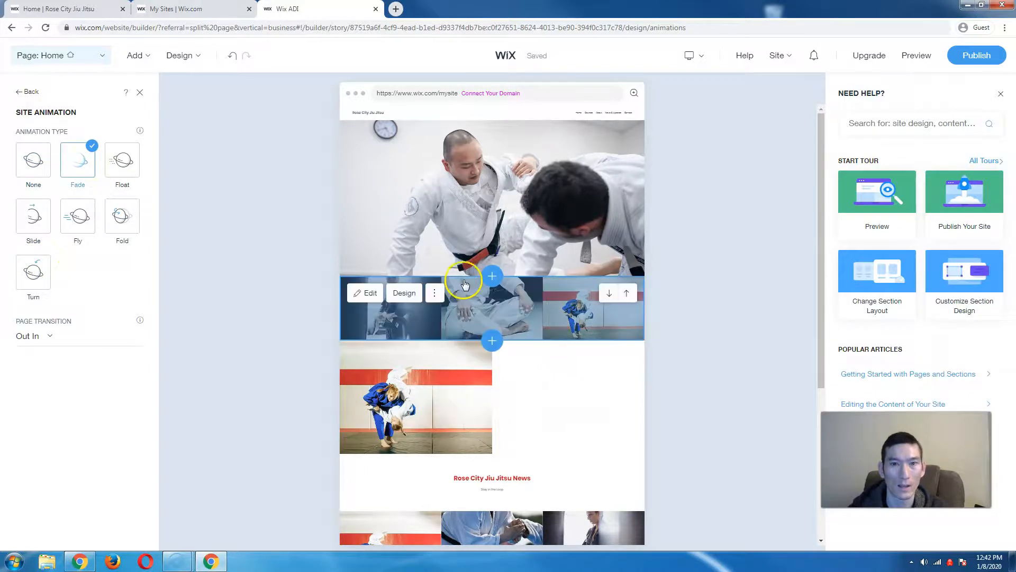
scroll(495, 313, "down", 3)
scroll(620, 374, "down", 4)
scroll(620, 375, "up", 8)
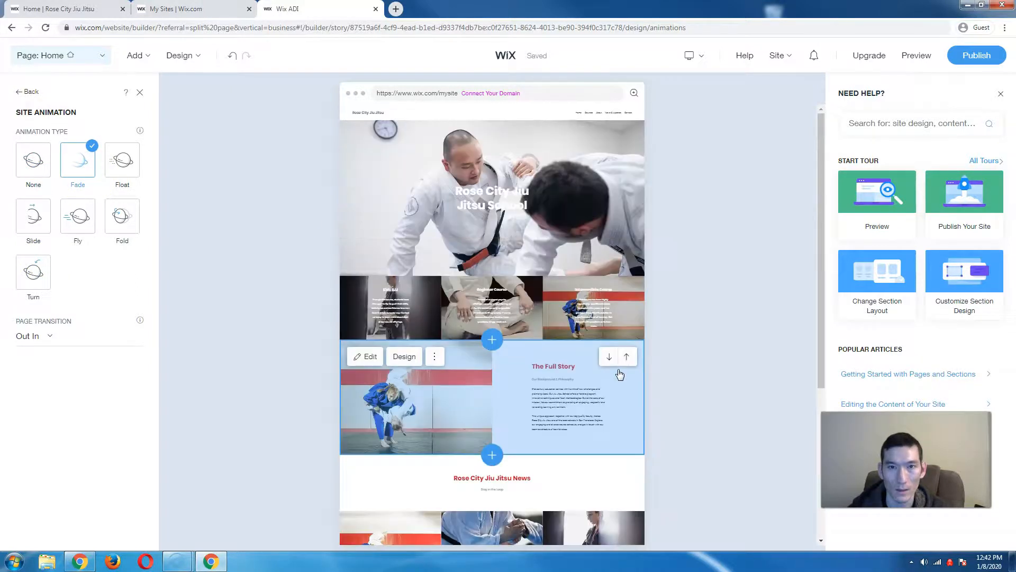
scroll(434, 292, "down", 6)
scroll(435, 292, "up", 2)
scroll(434, 293, "up", 3)
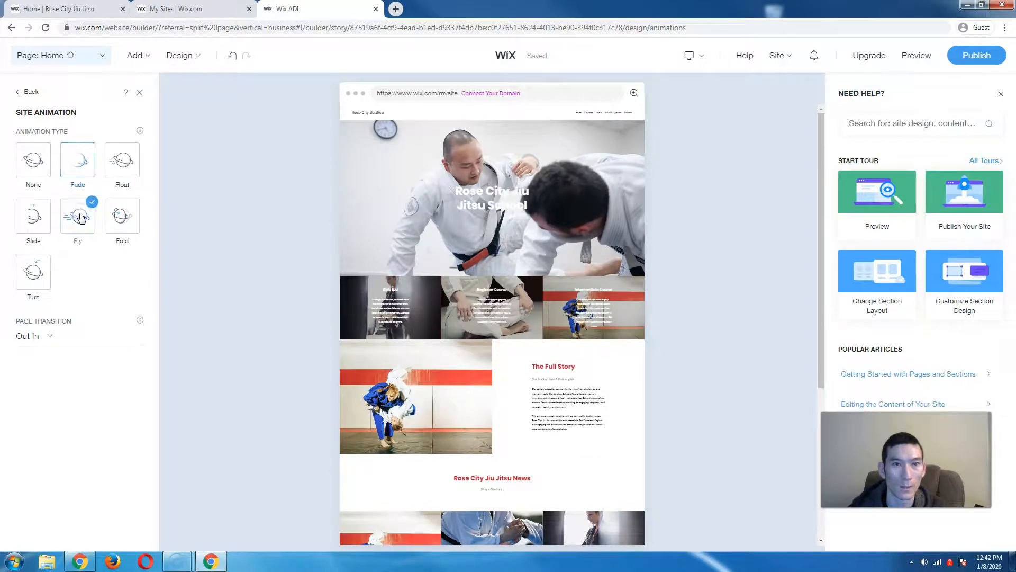
left_click(140, 92)
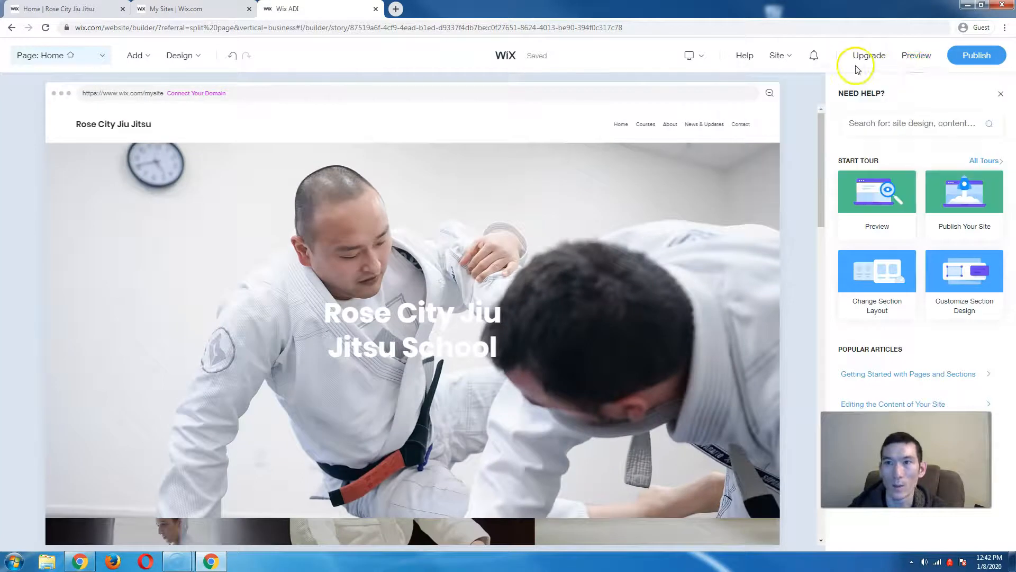
left_click(912, 58)
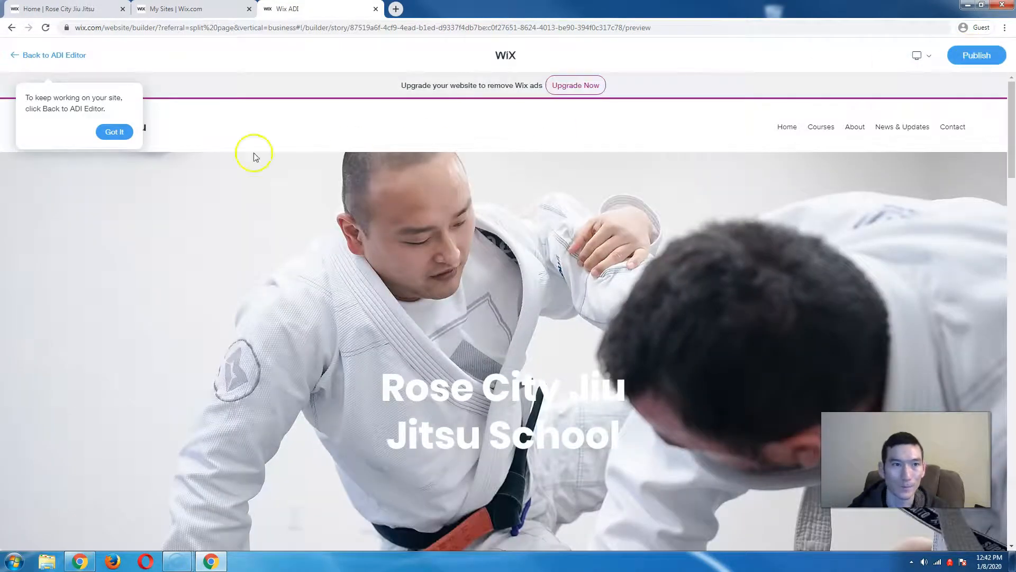
left_click(115, 133)
scroll(390, 222, "down", 5)
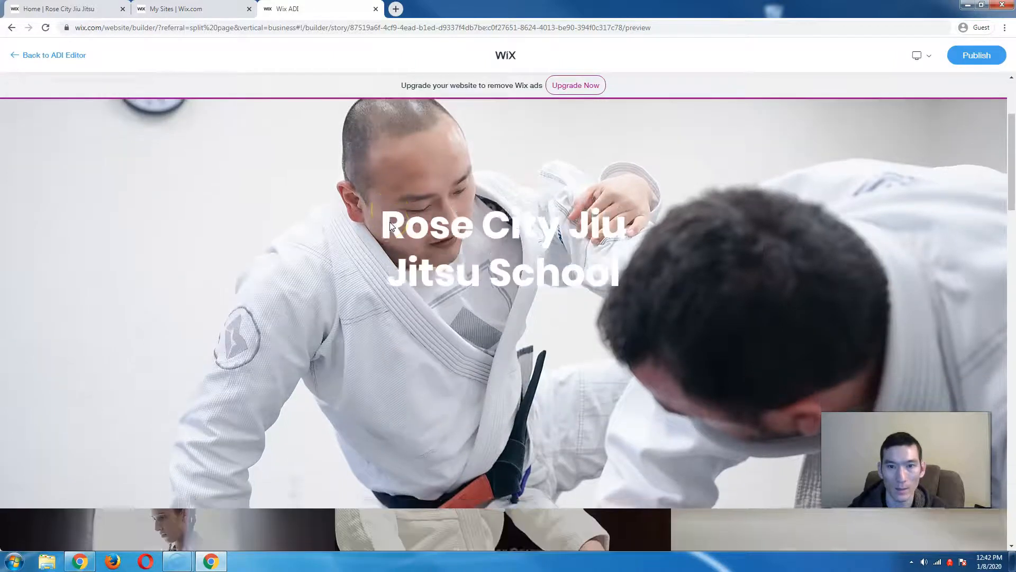
scroll(391, 225, "down", 7)
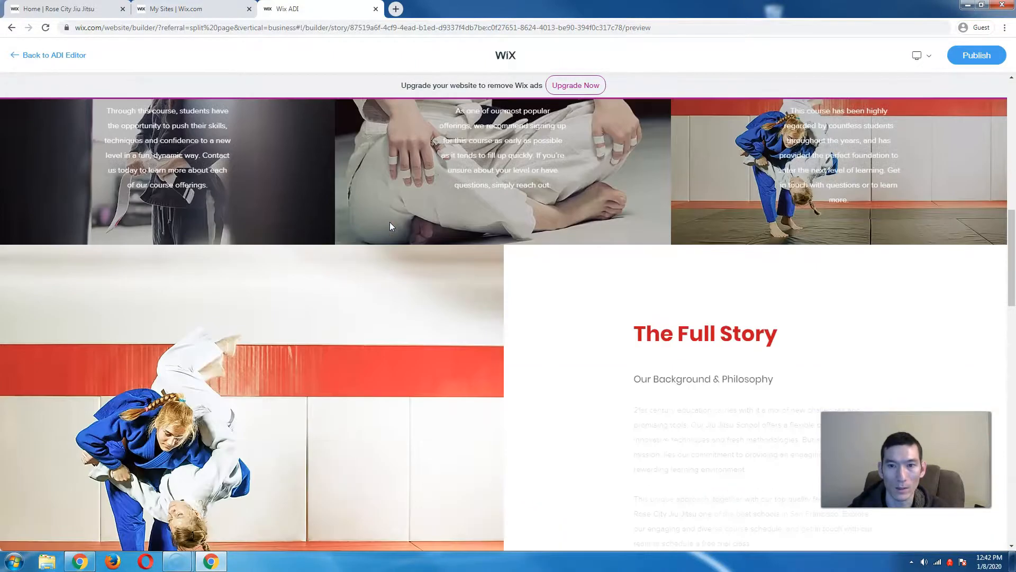
scroll(390, 222, "down", 8)
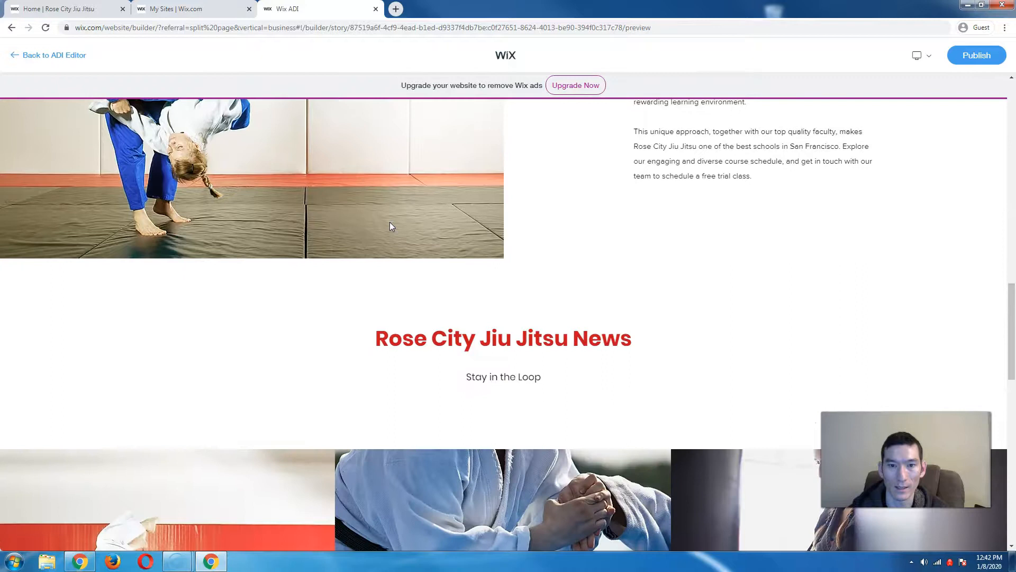
scroll(392, 226, "down", 8)
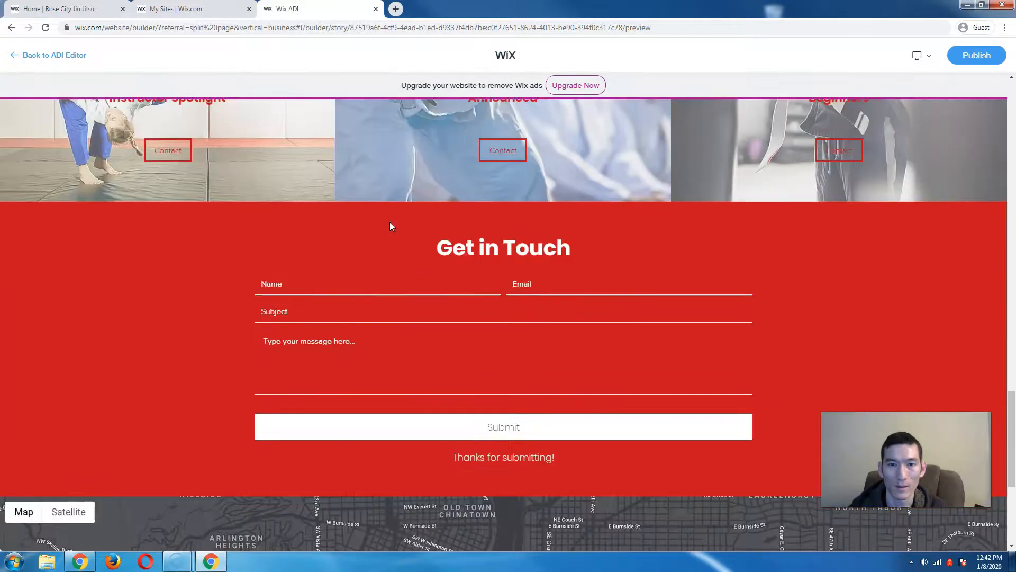
scroll(390, 227, "up", 20)
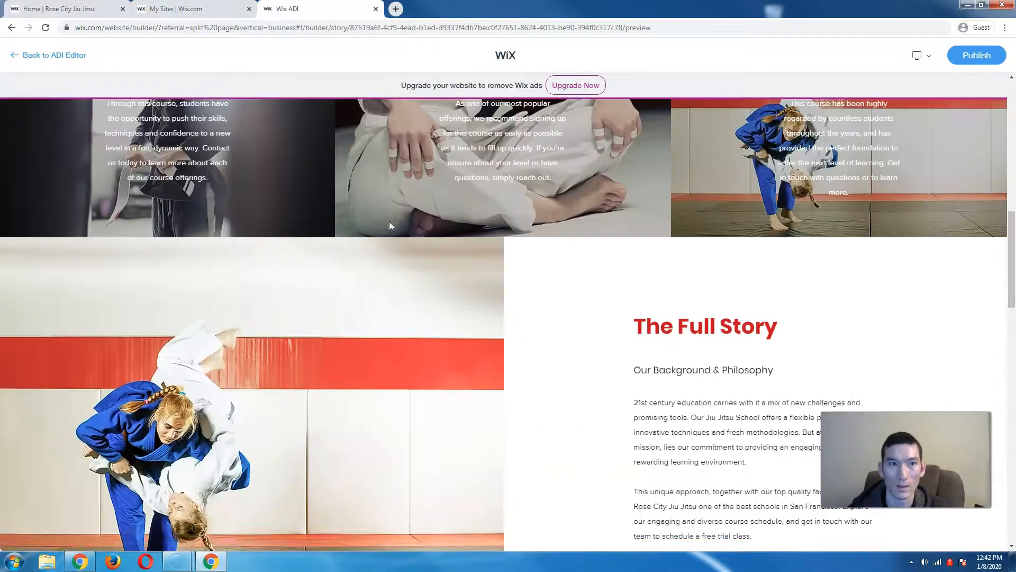
left_click(71, 56)
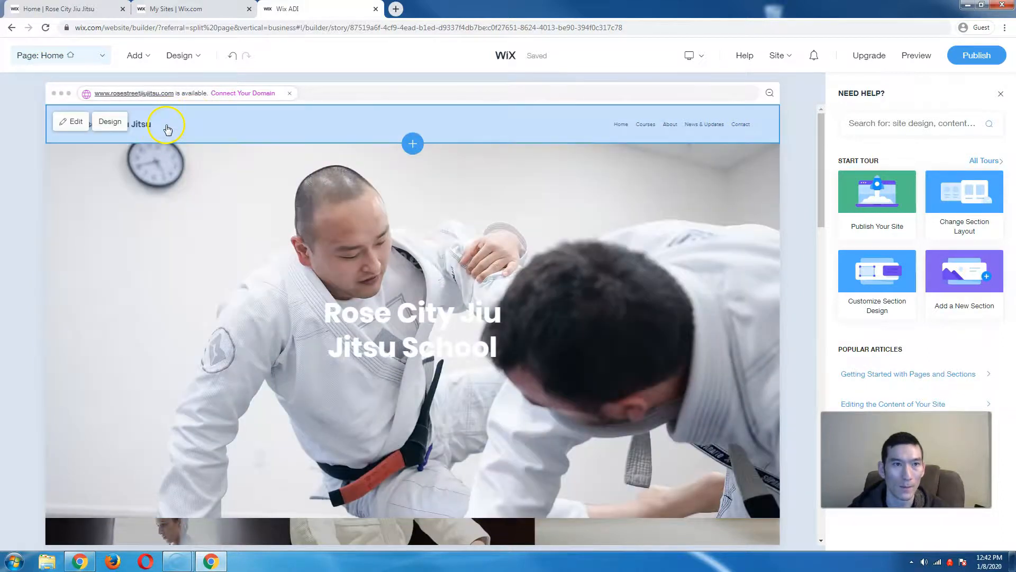
- Bring up the header settings and dismiss the show or hide elements tip
left_click(165, 129)
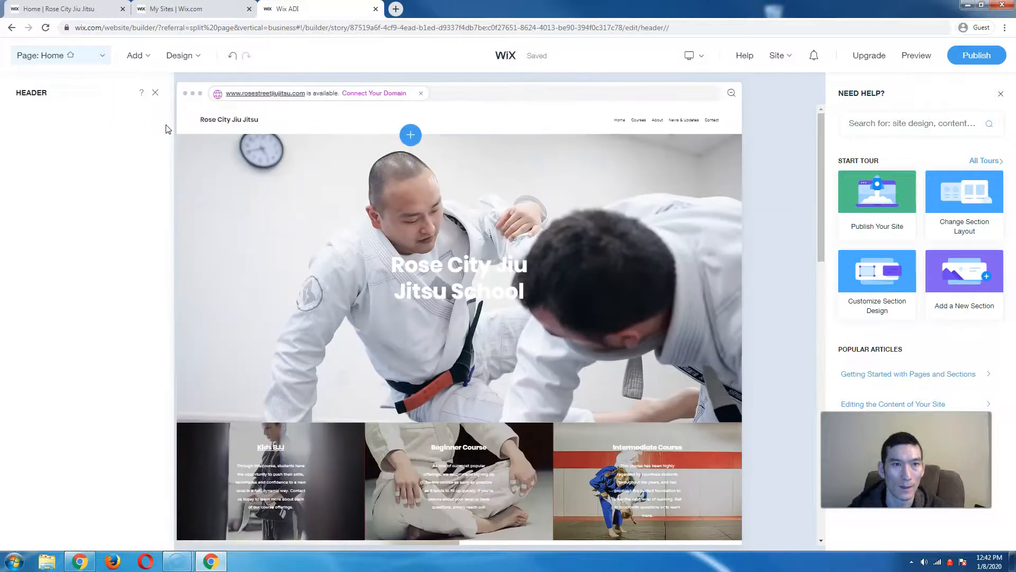
left_click(310, 147)
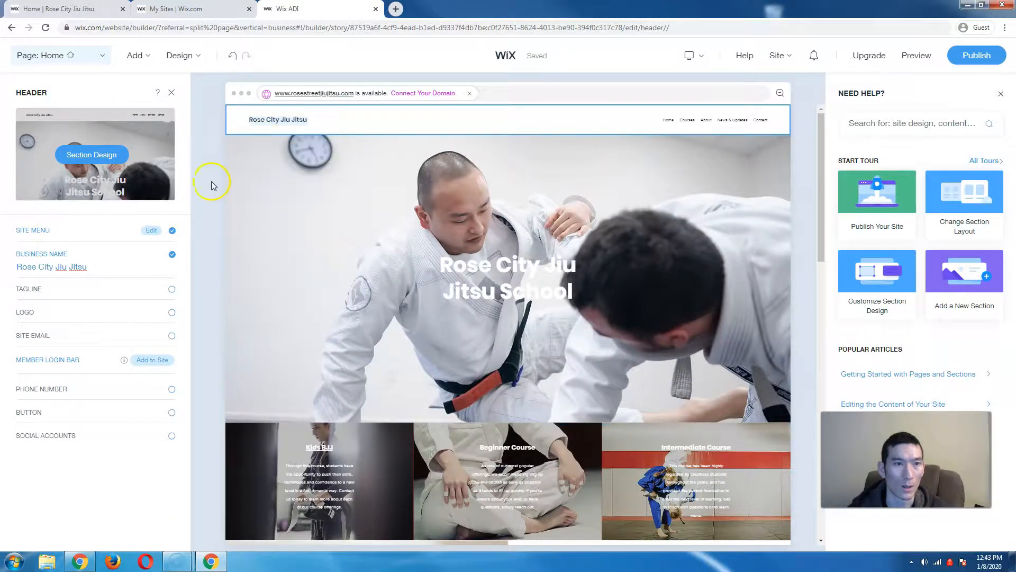
left_click(154, 289)
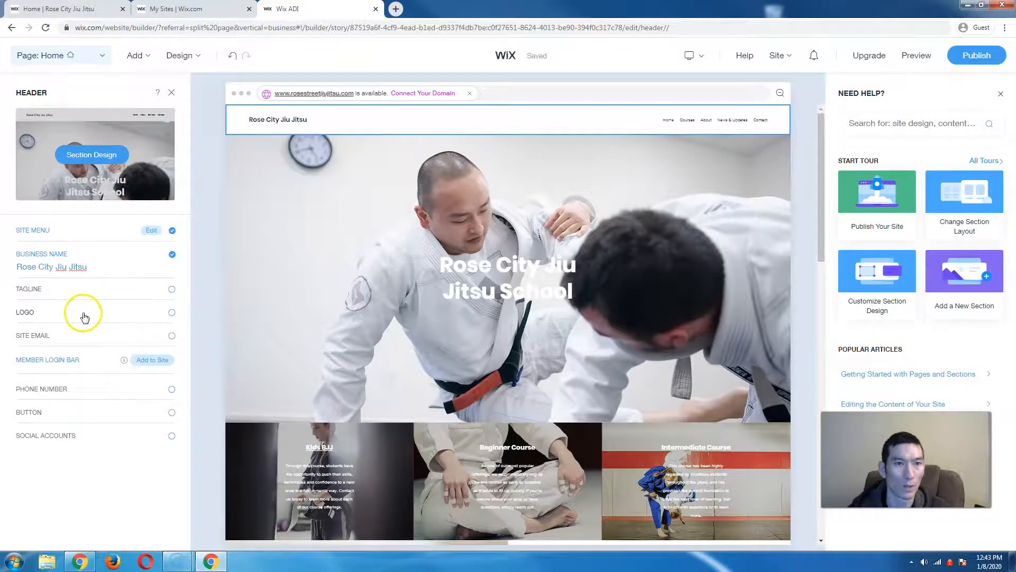
left_click(170, 94)
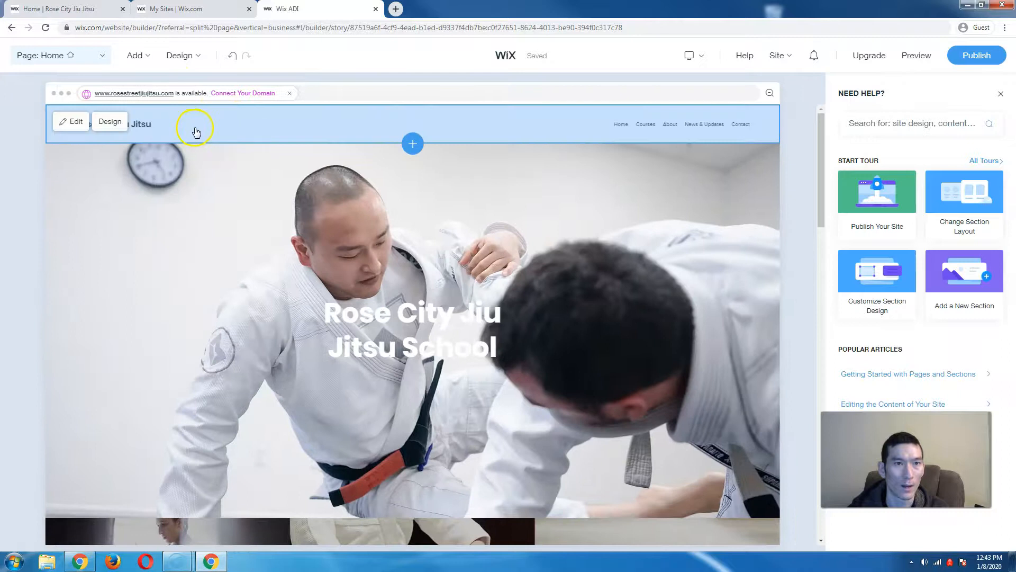
left_click(195, 128)
- Tick Logo to add it beside the business name and open its media settings
left_click(82, 266)
left_click(171, 335)
left_click(170, 313)
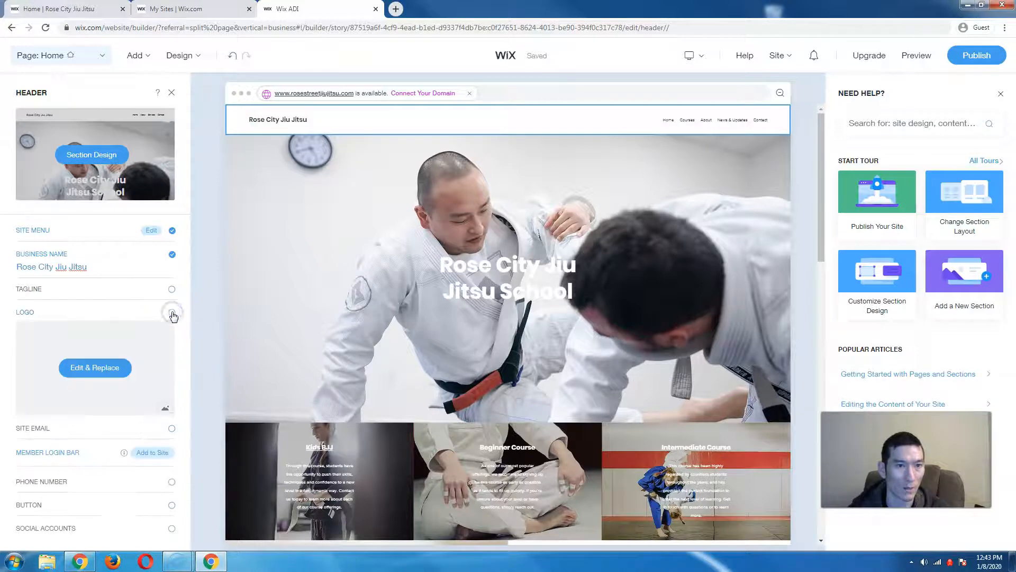
left_click(94, 369)
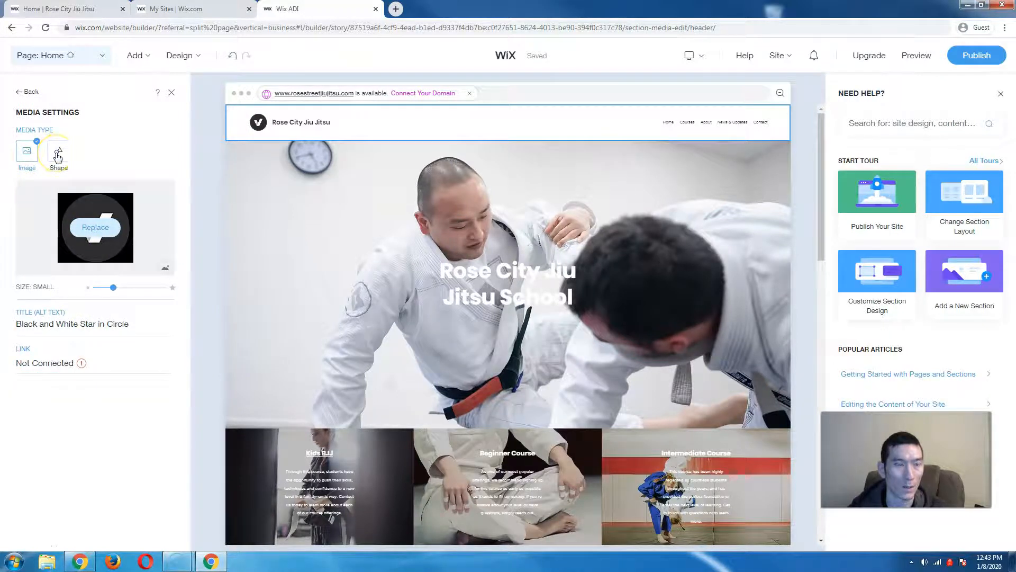
- Browse the site's uploaded files for a logo image, then cancel without choosing one
left_click(95, 227)
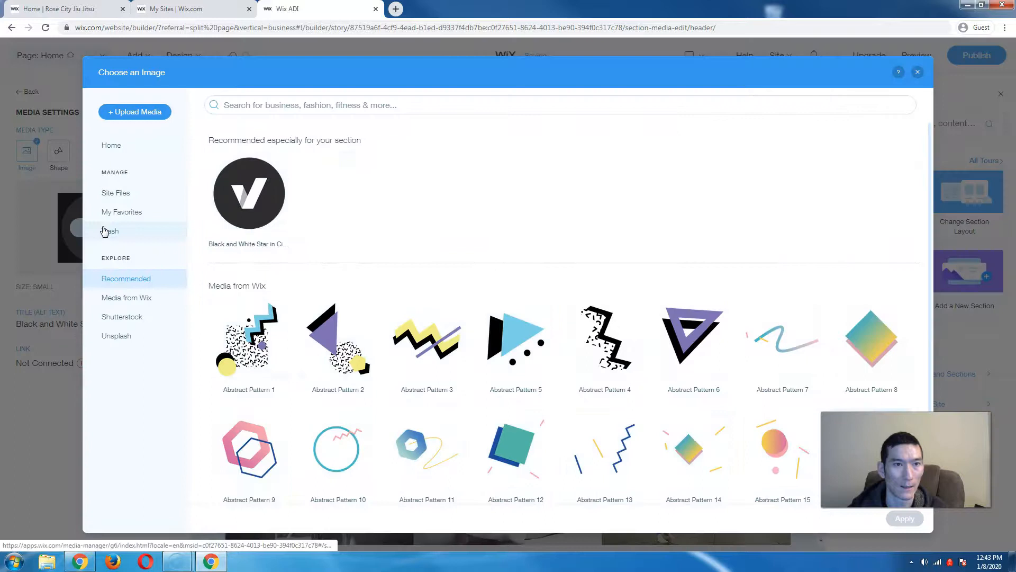
left_click(136, 196)
left_click(566, 398)
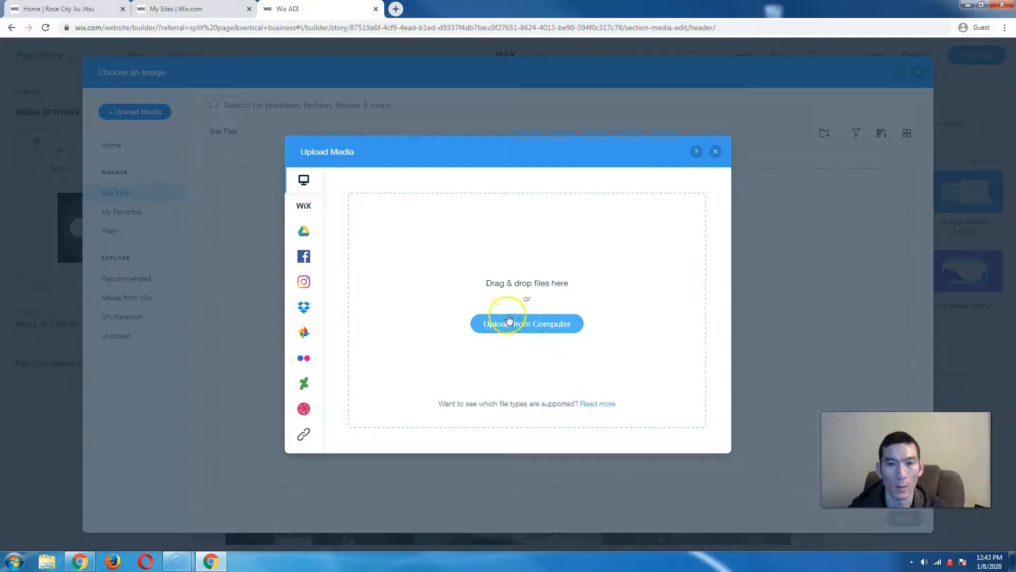
left_click(714, 153)
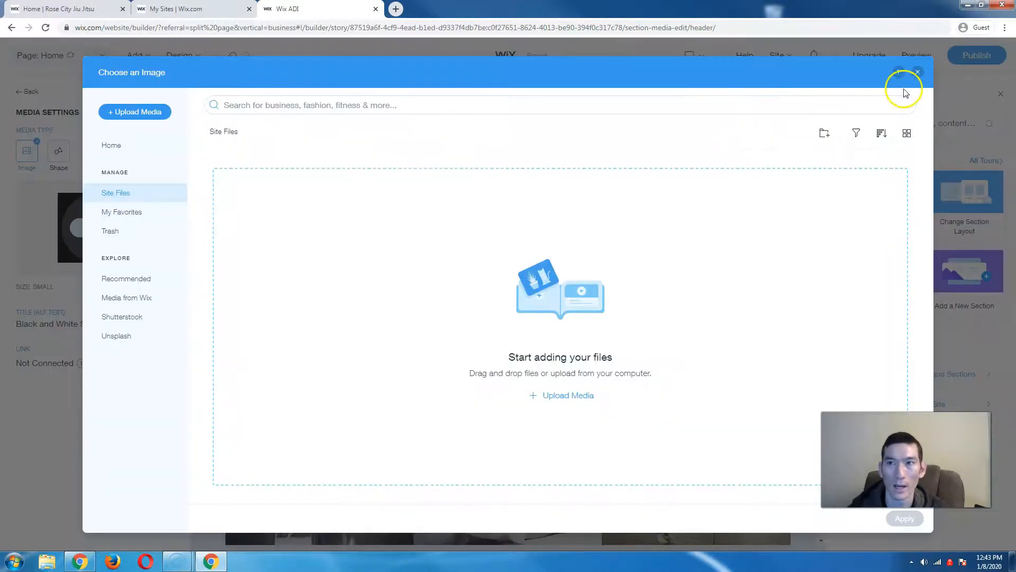
left_click(918, 73)
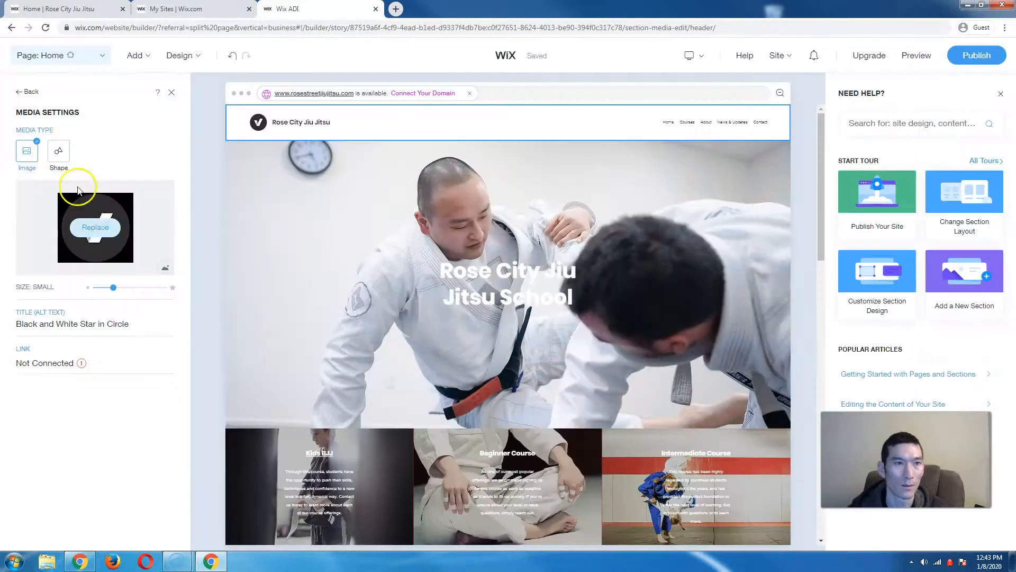
- Set the logo media type to Shape and apply an orange rose vector found by searching 'rose'
left_click(66, 162)
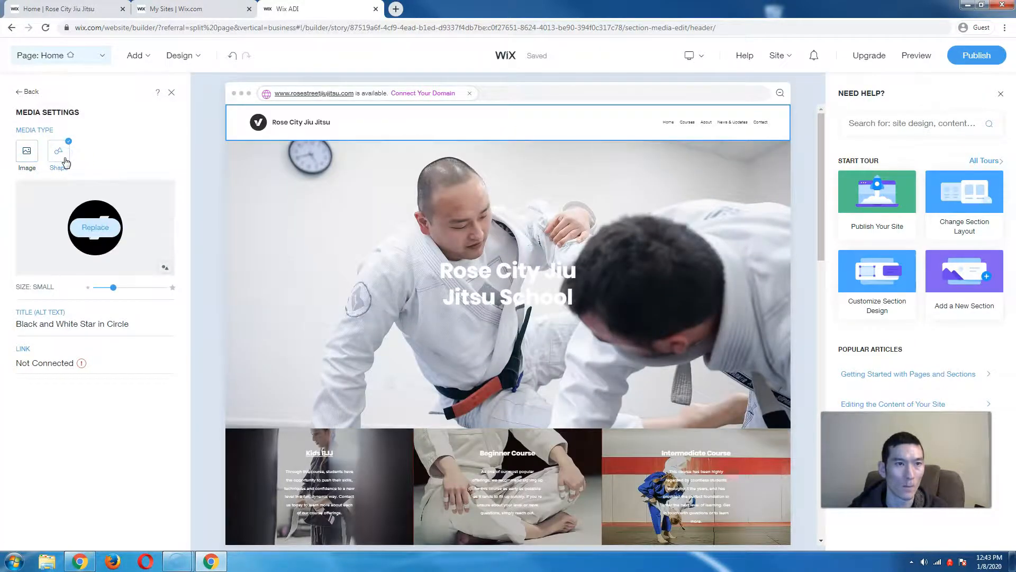
left_click(96, 229)
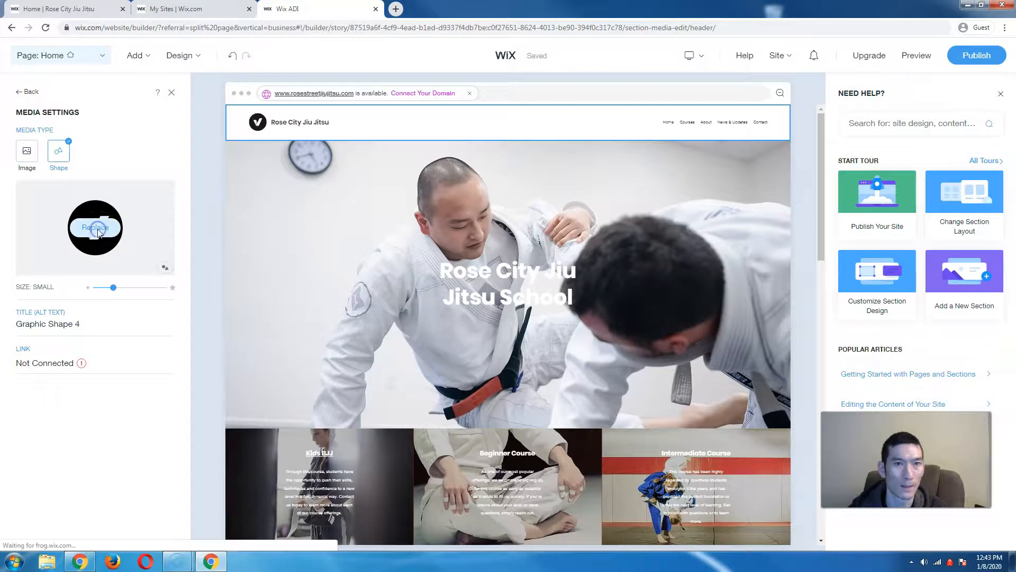
left_click(336, 106)
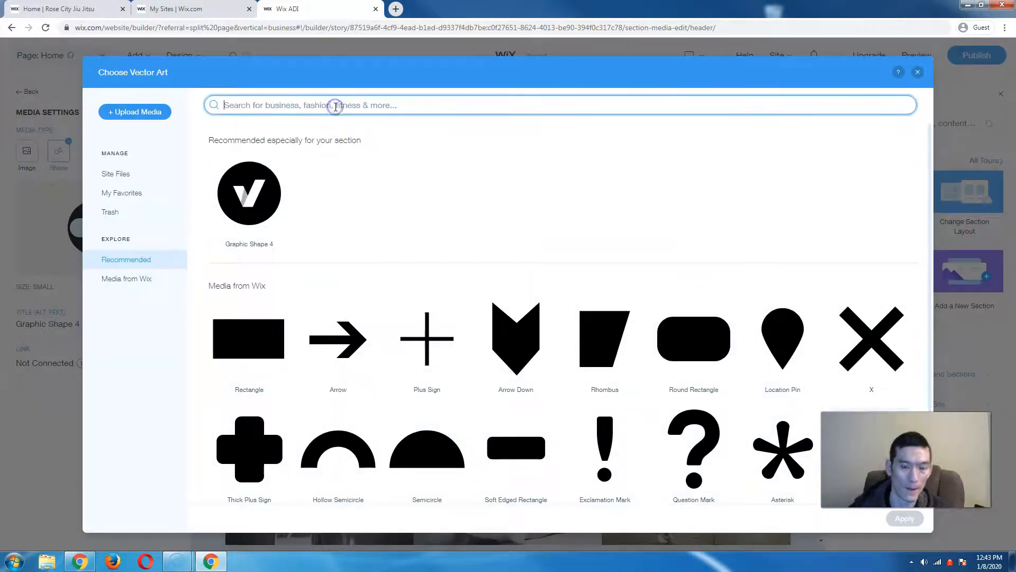
type("rec")
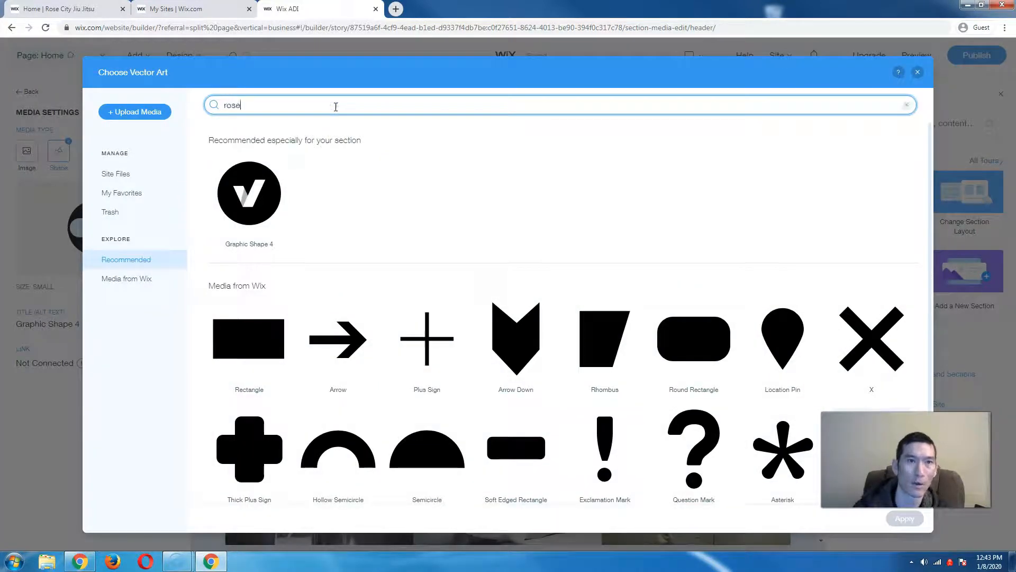
type("e")
key("Return")
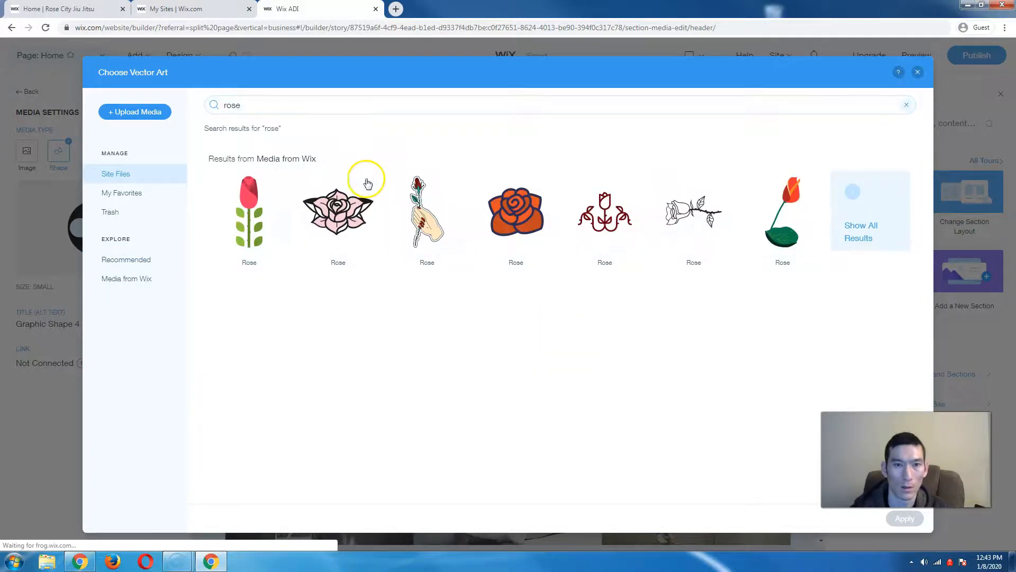
left_click(525, 210)
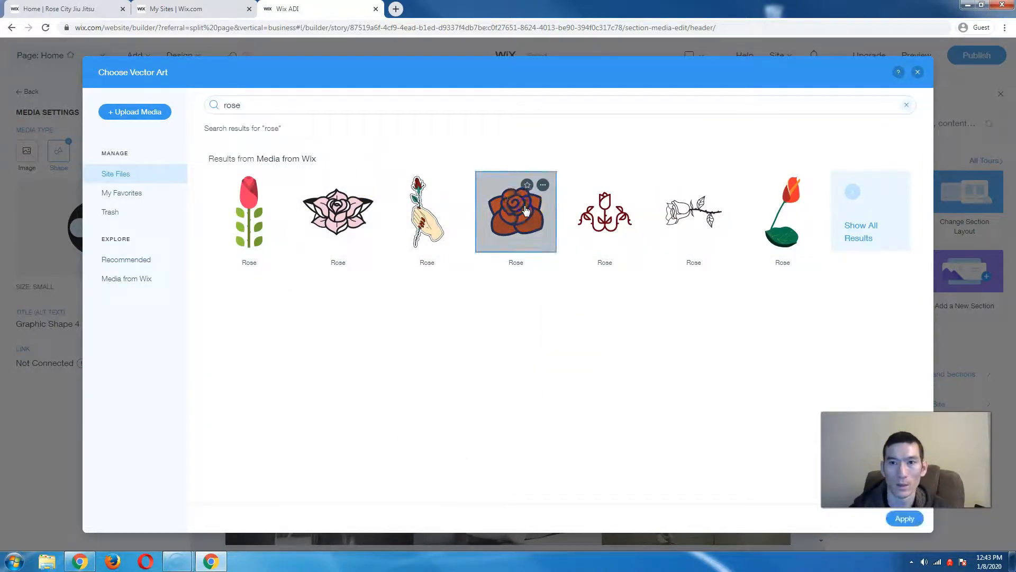
left_click(923, 517)
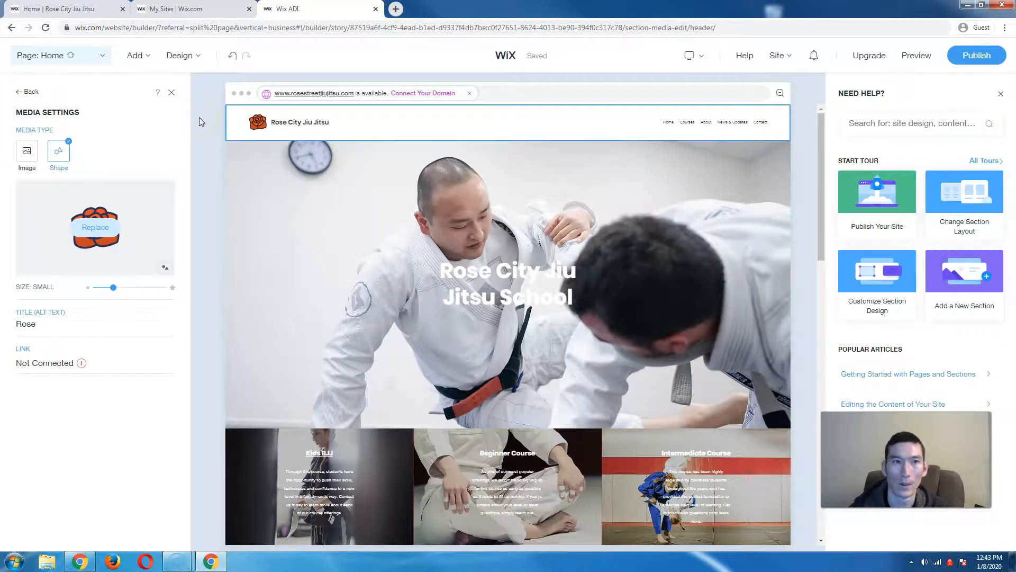
- Resize the header's rose logo to Extra Small and return to the Header panel
left_click(300, 123)
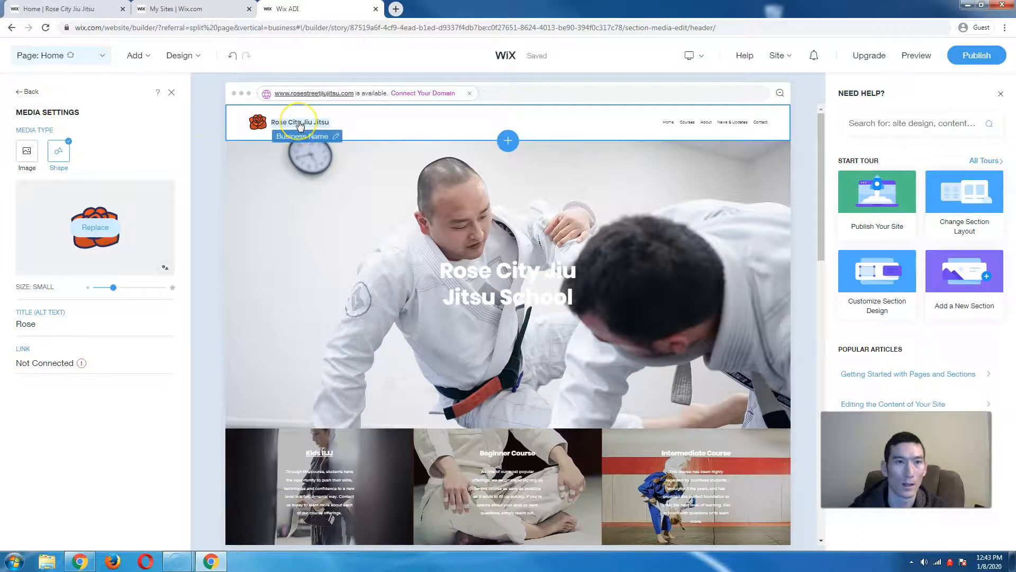
left_click(300, 124)
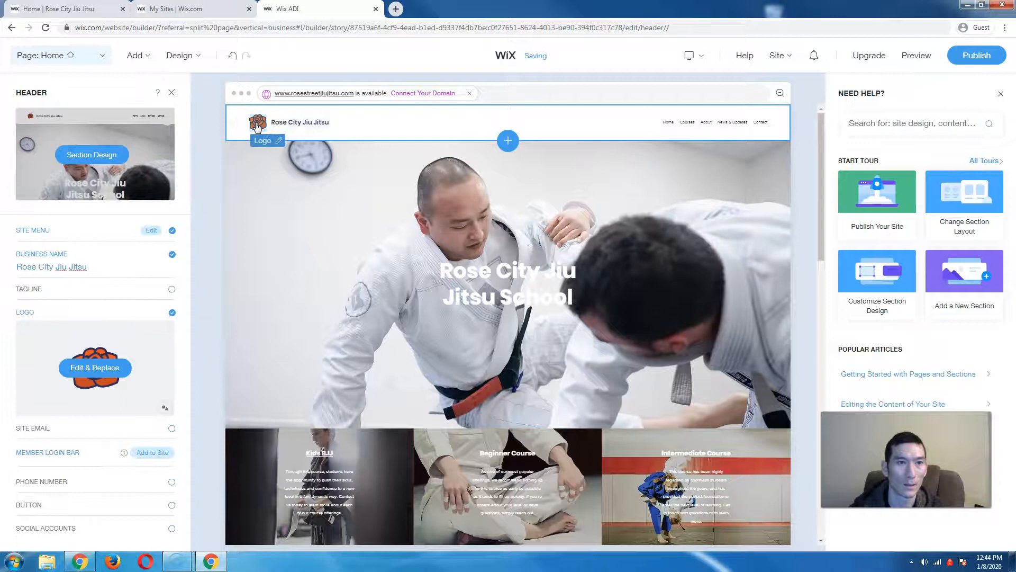
left_click(110, 373)
mouse_move(85, 292)
left_mouse_down()
mouse_move(114, 292)
mouse_move(99, 294)
left_mouse_up()
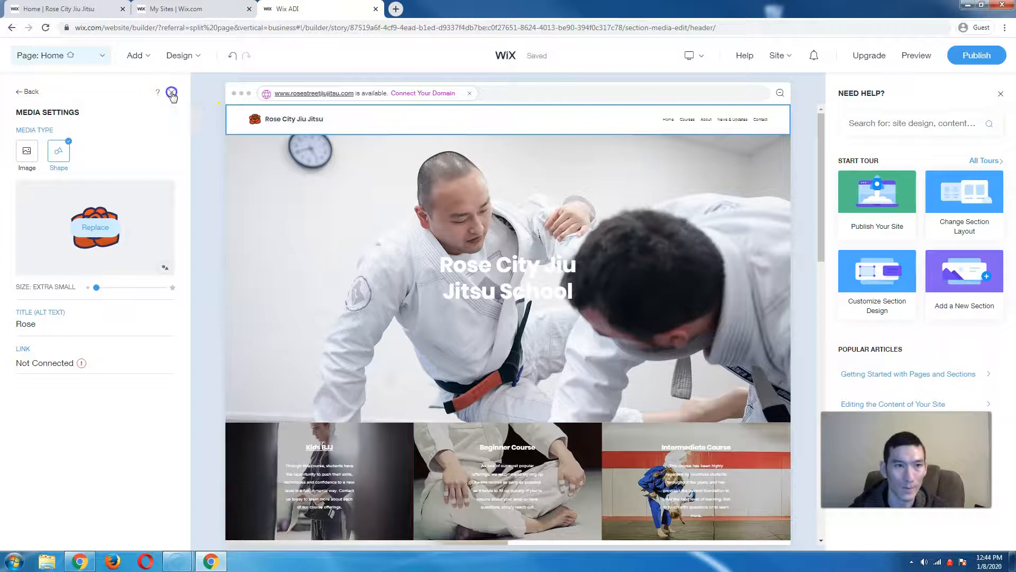
left_click(32, 93)
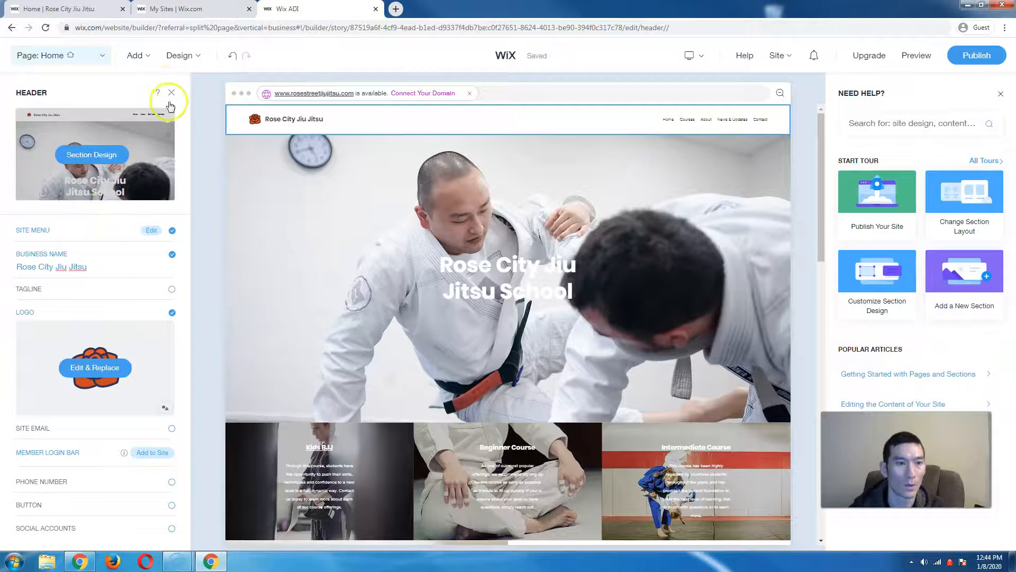
- Show the site menu items and move The Full Story section above the course cards
left_click(717, 127)
left_click(717, 122)
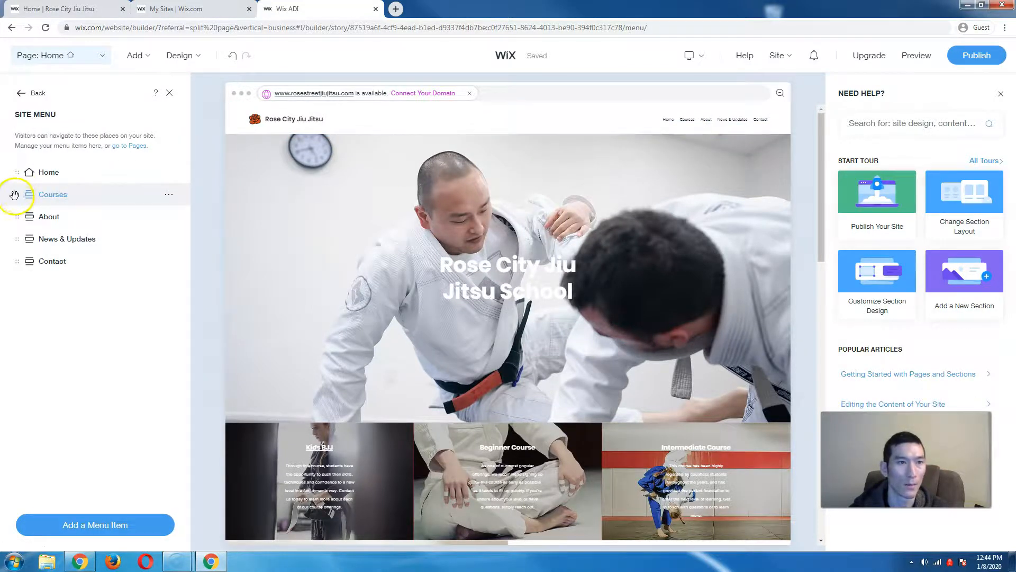
mouse_move(19, 194)
left_mouse_down()
mouse_move(20, 226)
mouse_move(18, 193)
left_mouse_up()
left_click(355, 303)
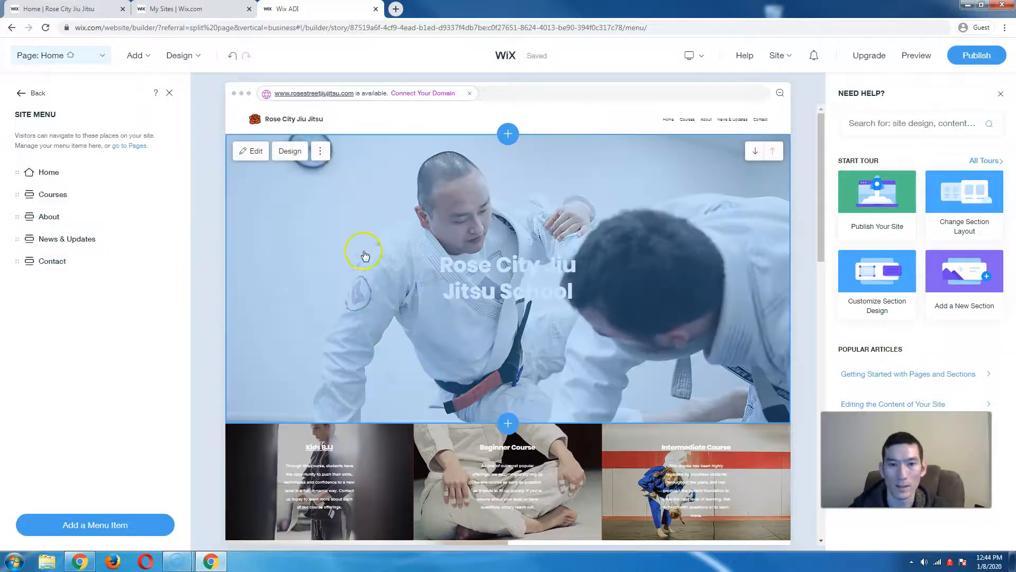
scroll(608, 335, "down", 4)
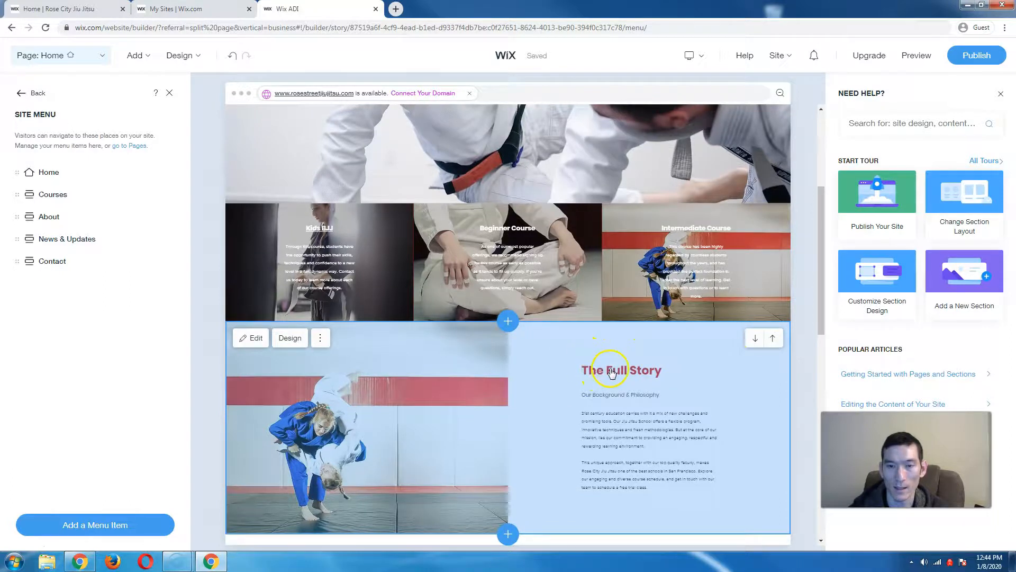
left_click(774, 339)
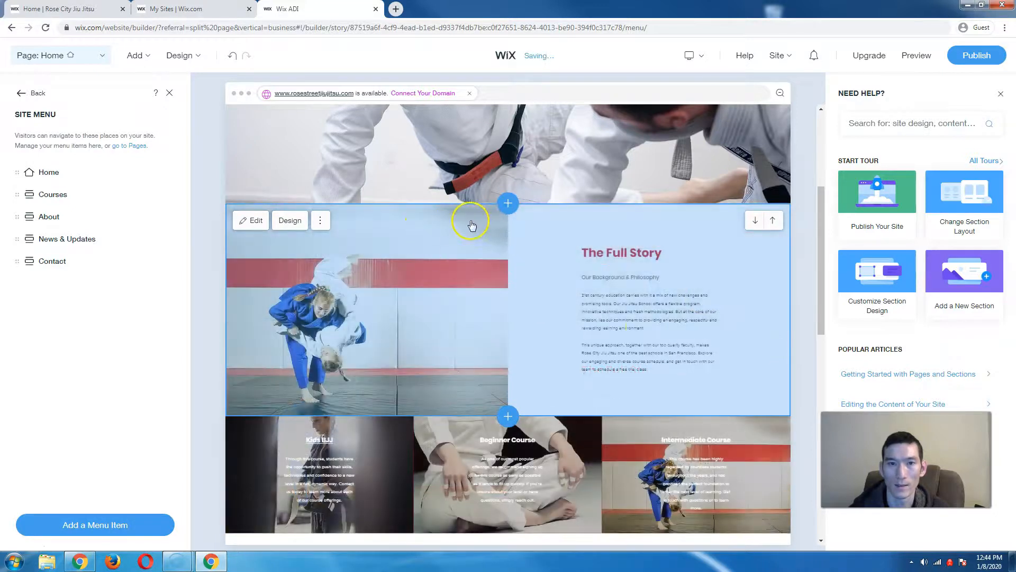
- Drag About above Courses in the site menu and close the header settings
left_click_drag(18, 217, 23, 193)
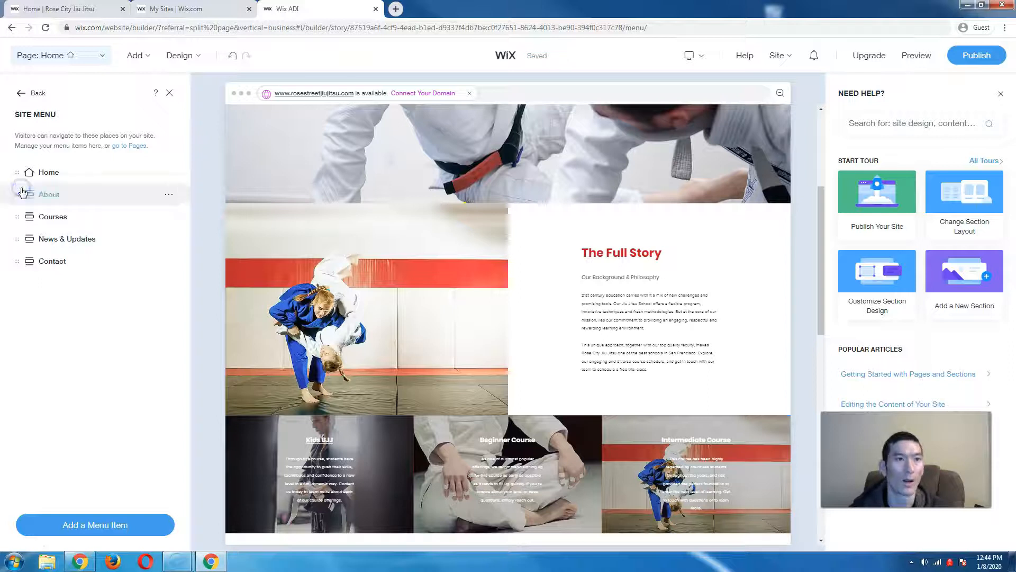
left_click(23, 95)
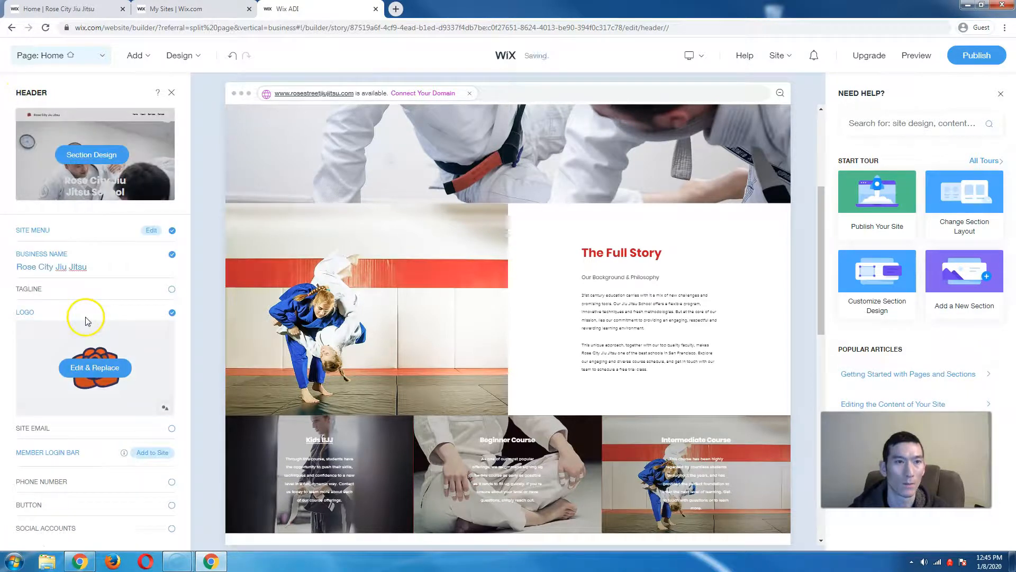
left_click(173, 93)
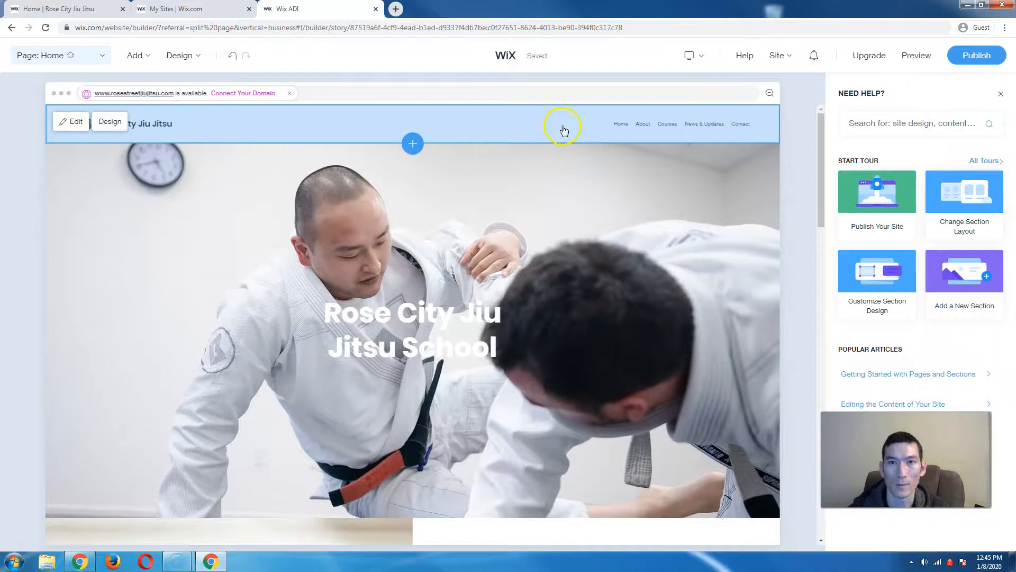
- Try a centered-logo header layout and then another alternative header layout
left_click(110, 126)
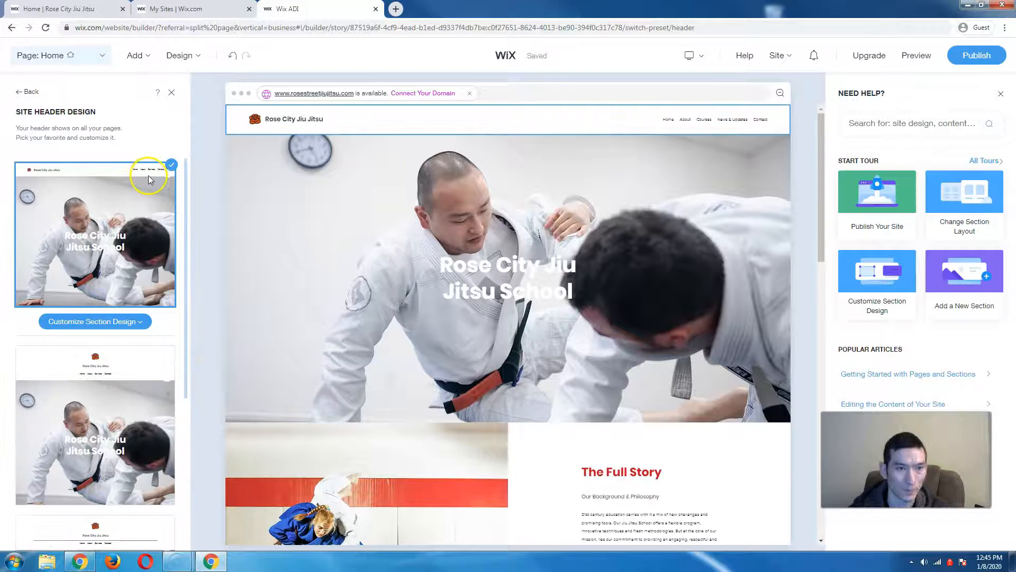
scroll(150, 180, "down", 2)
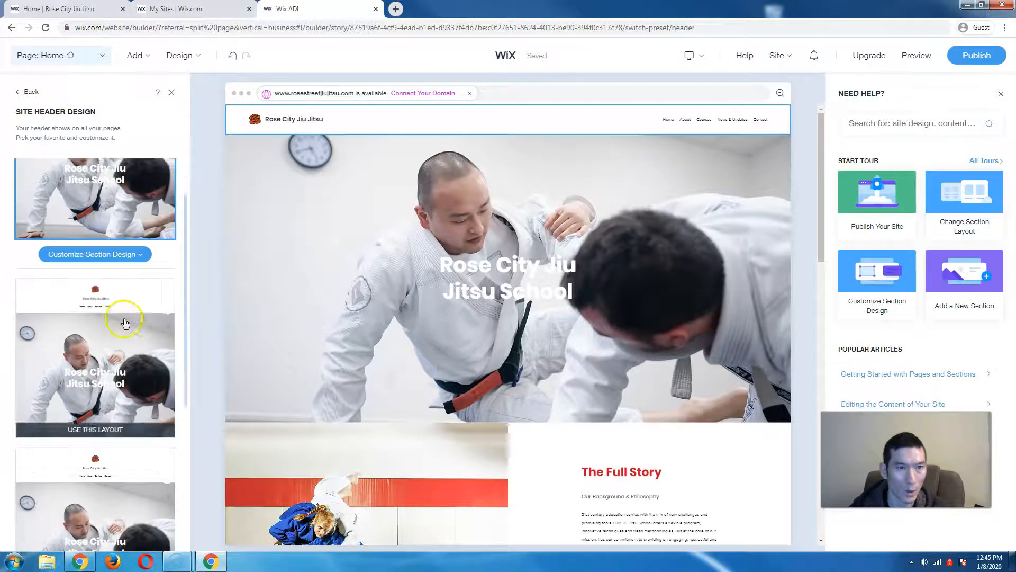
left_click(121, 292)
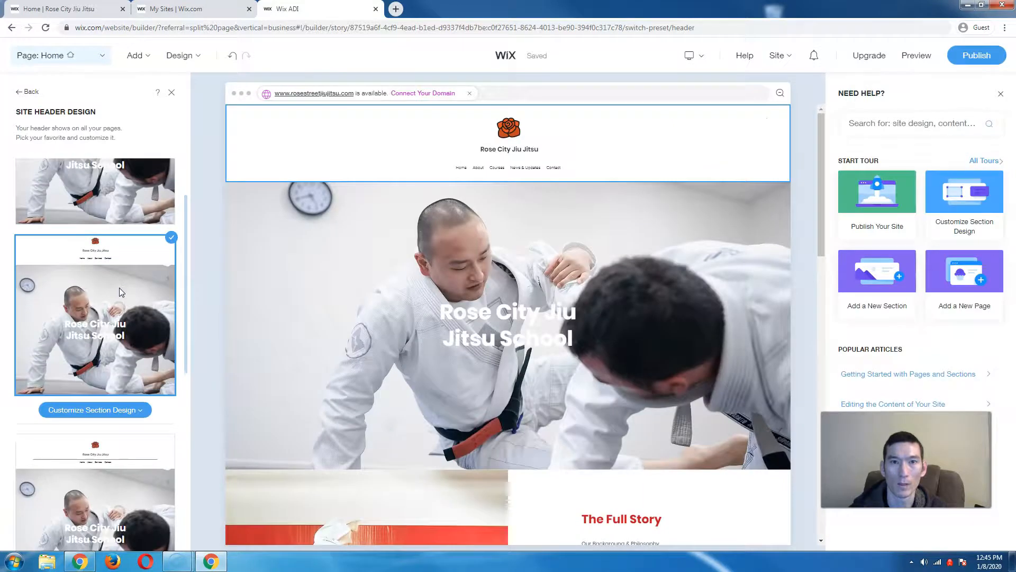
scroll(121, 293, "down", 4)
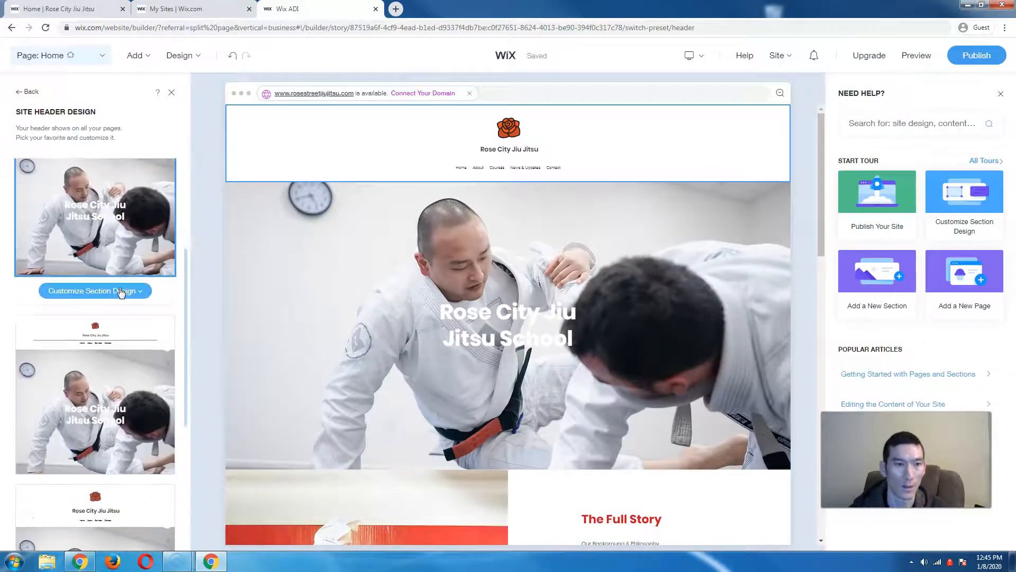
scroll(163, 420, "down", 5)
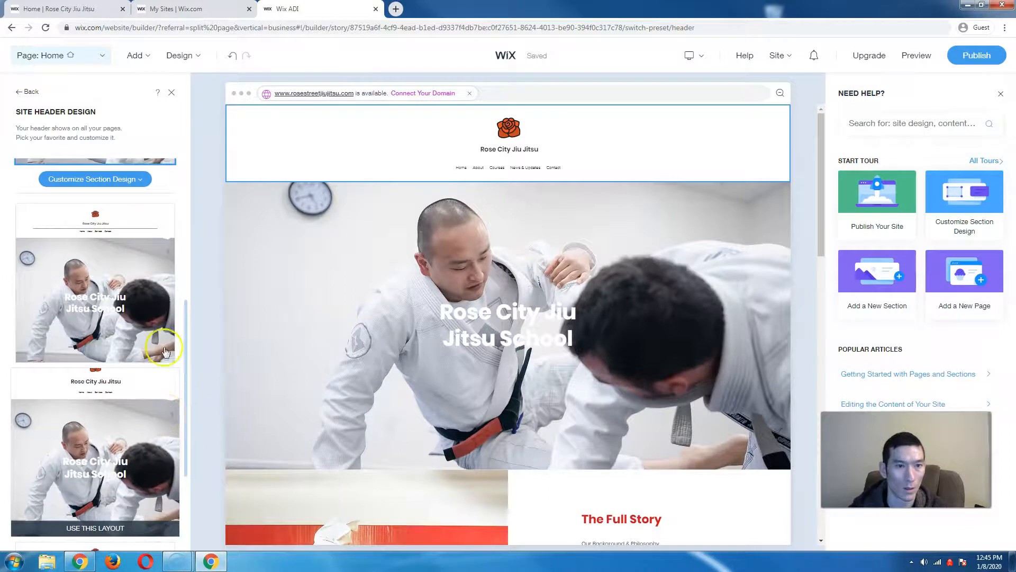
scroll(159, 368, "down", 5)
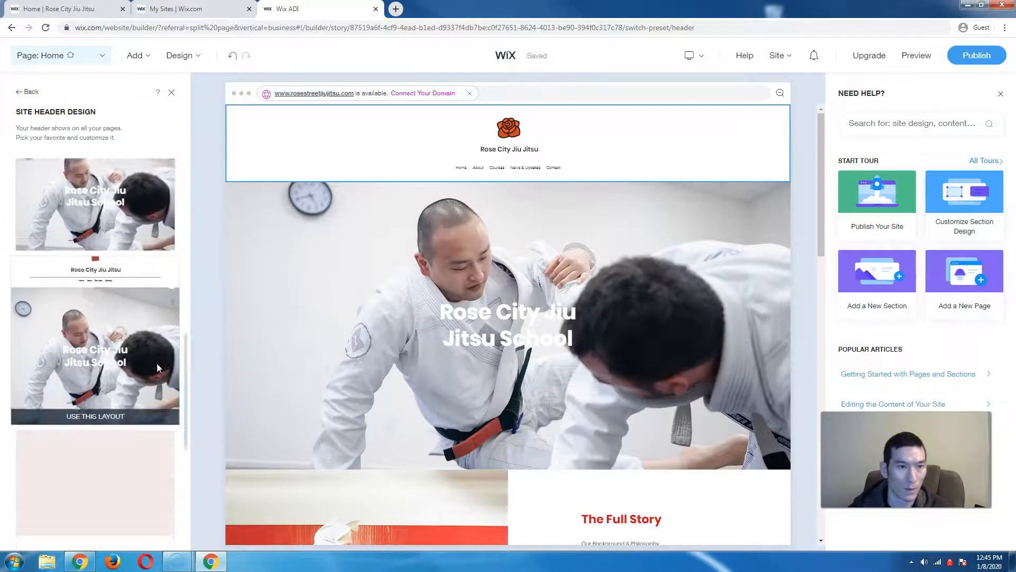
left_click(124, 257)
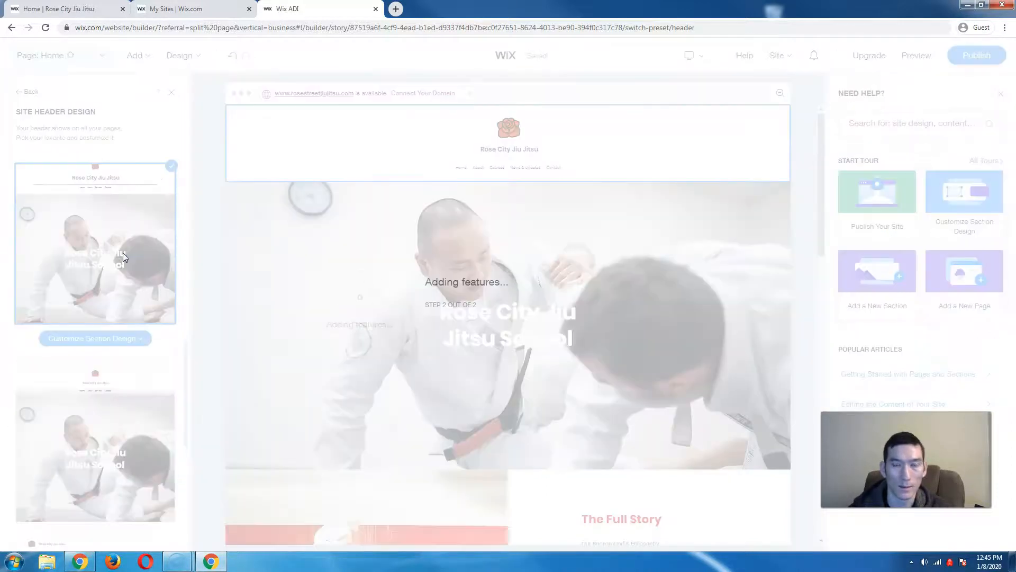
- Apply the first header preset, a single row with logo and name beside the menu, and close
mouse_move(140, 407)
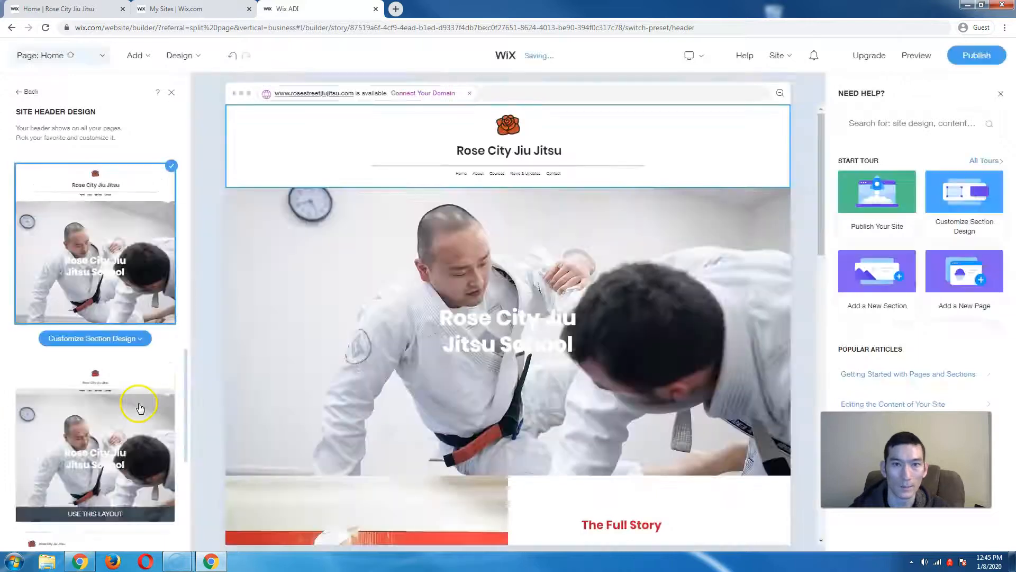
scroll(139, 407, "down", 5)
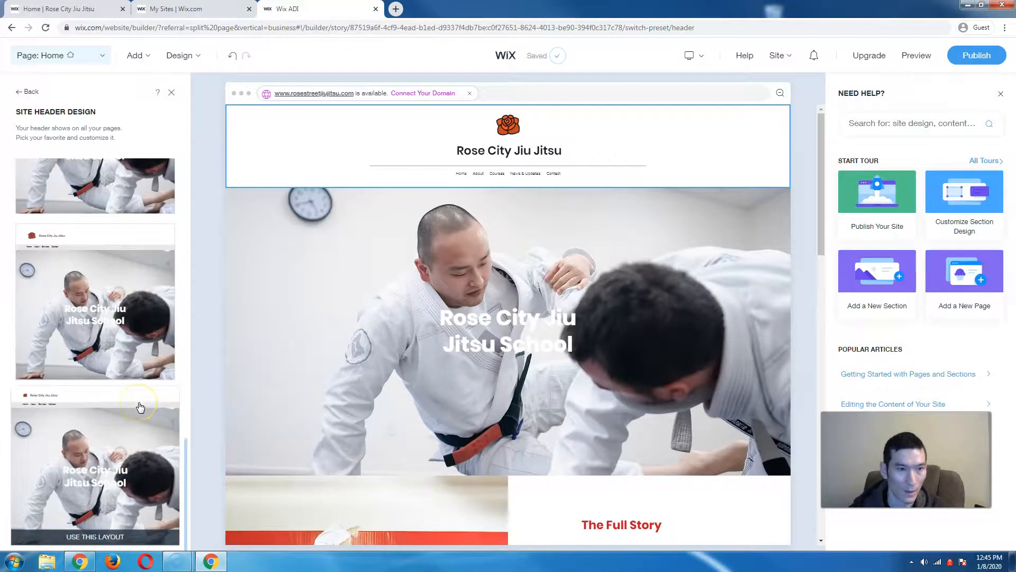
scroll(140, 407, "up", 10)
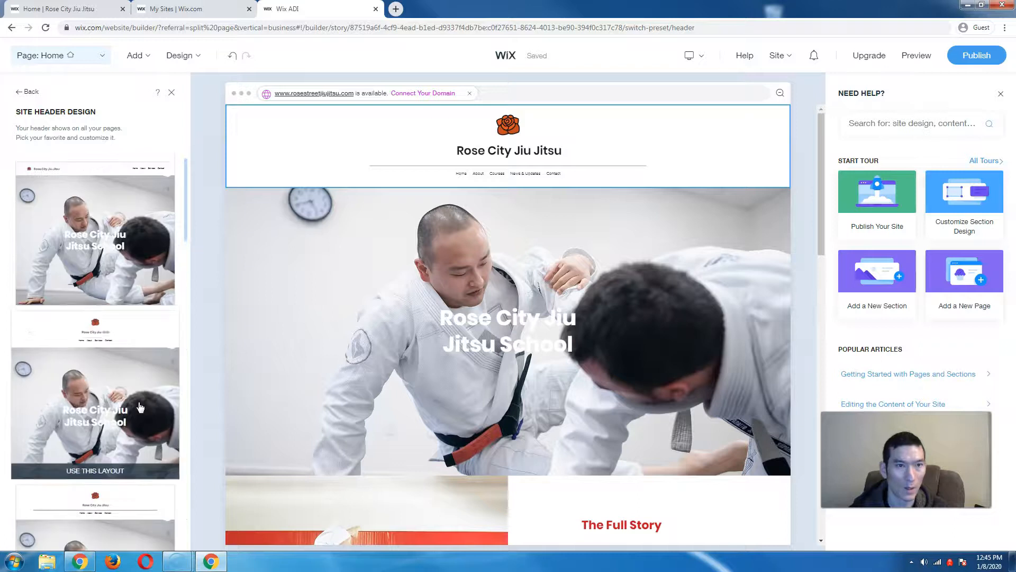
left_click(120, 205)
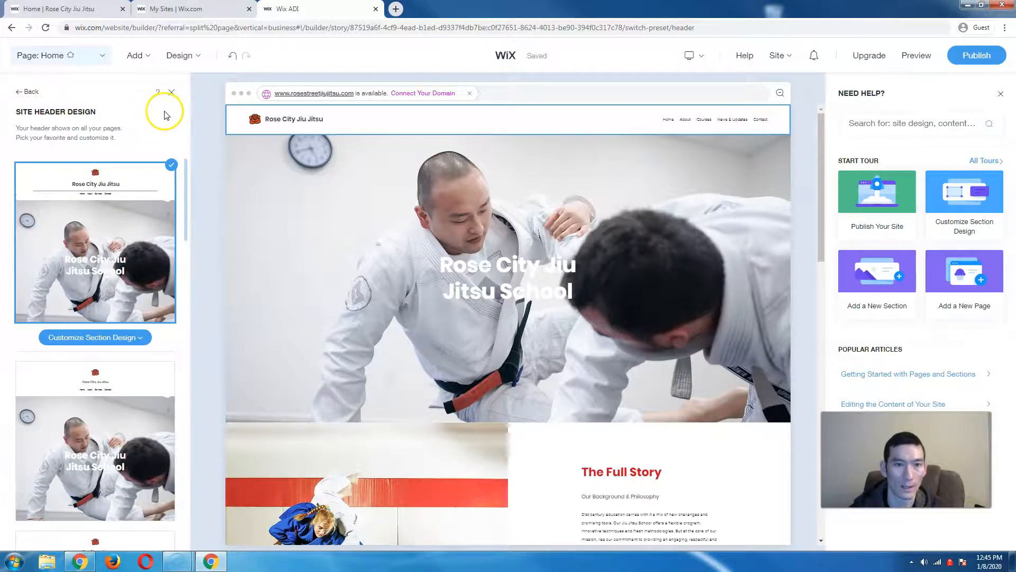
left_click(171, 96)
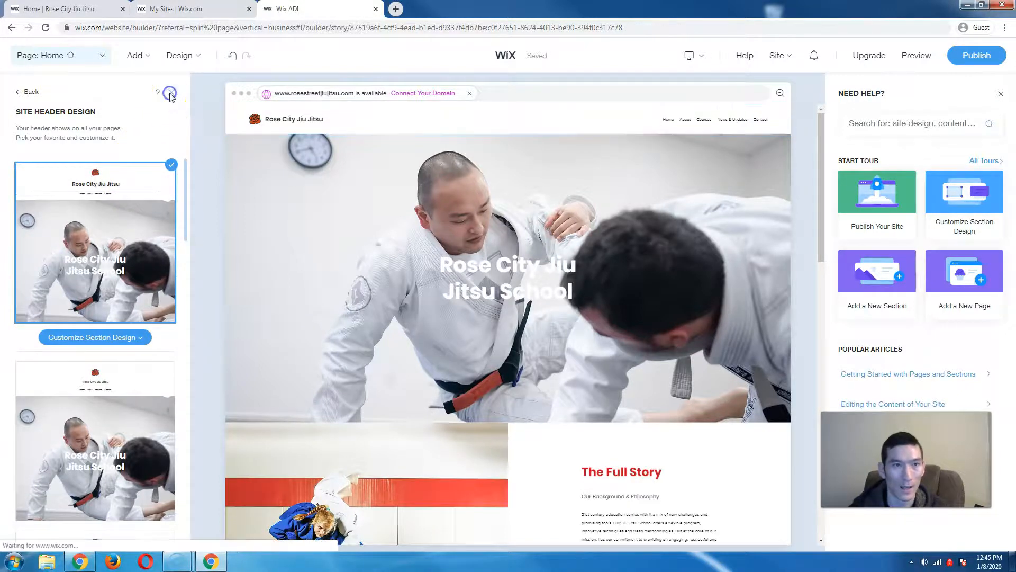
- Select The Full Story section and browse its alternative section layouts
scroll(185, 244, "down", 5)
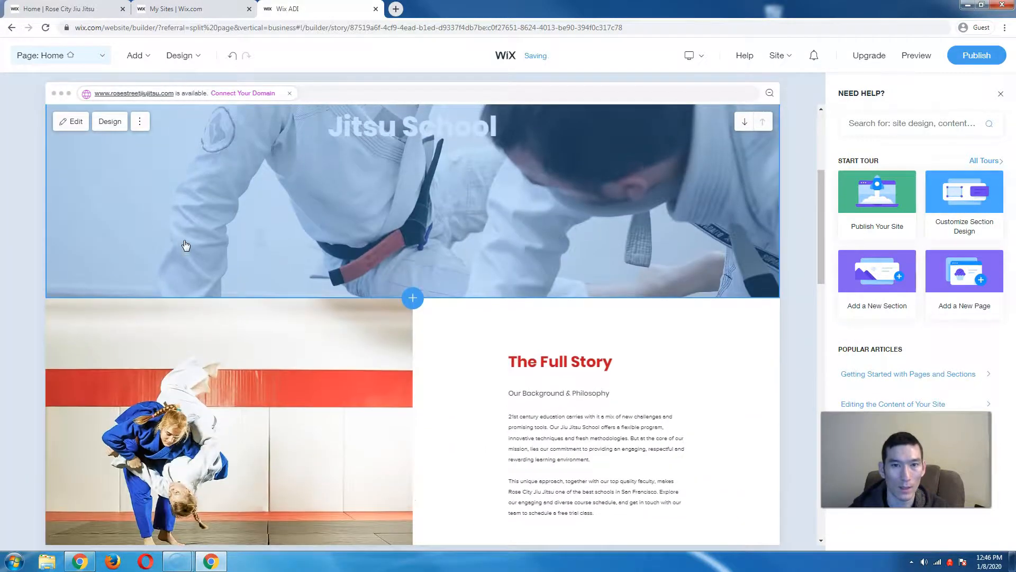
scroll(185, 245, "up", 2)
scroll(186, 245, "down", 5)
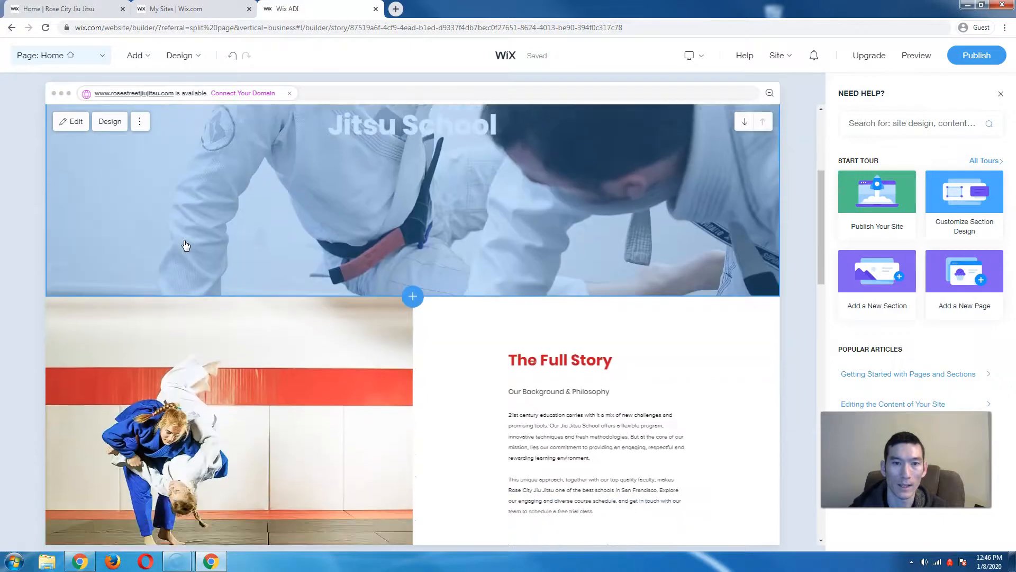
left_click(421, 306)
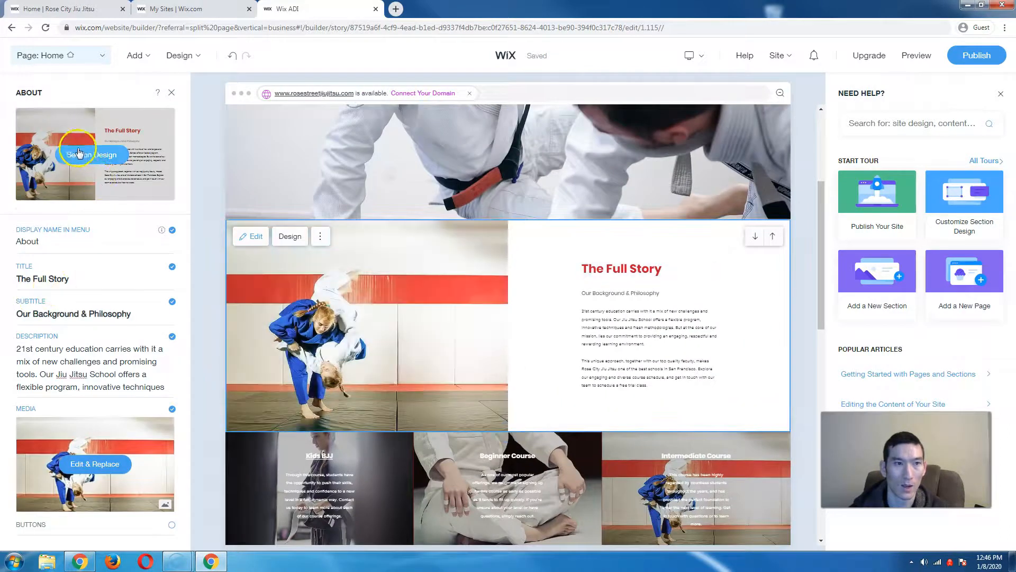
left_click(84, 154)
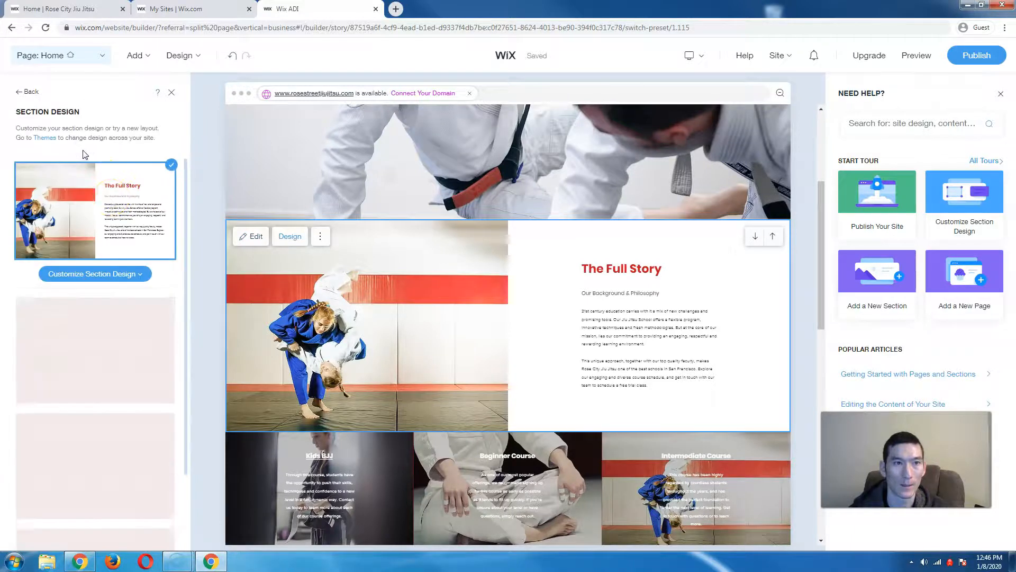
scroll(140, 289, "down", 1)
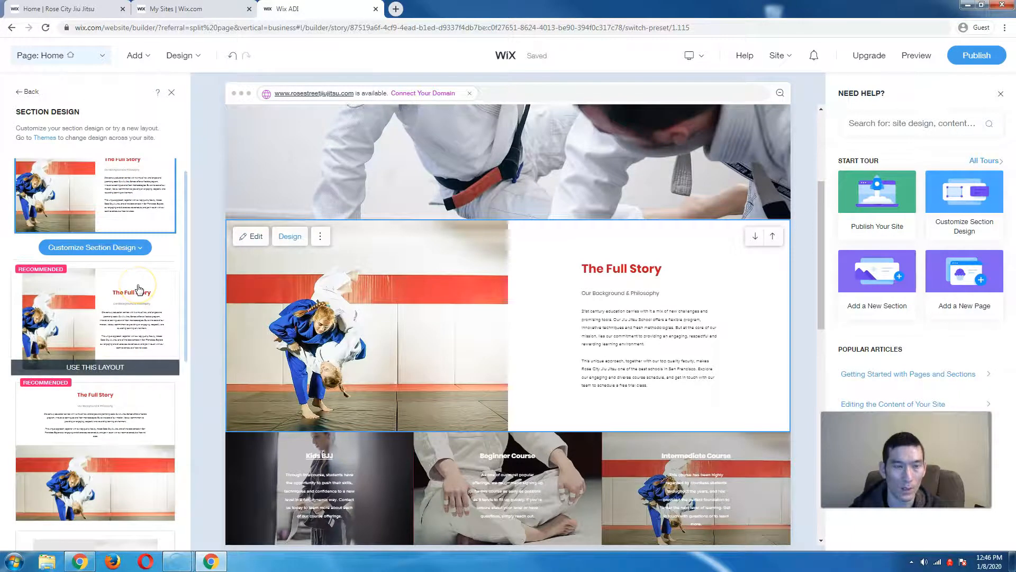
scroll(139, 289, "down", 1)
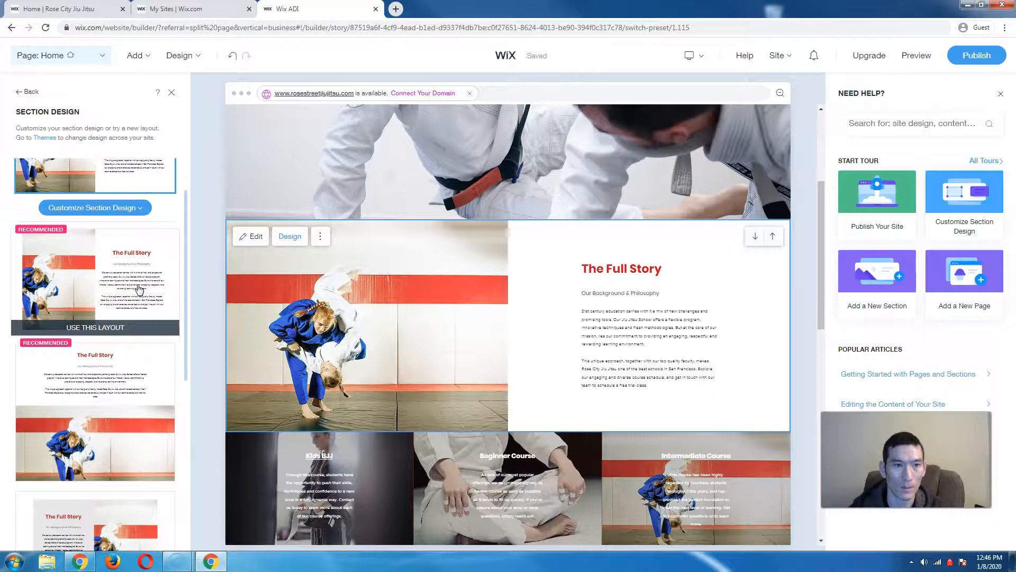
scroll(139, 288, "down", 2)
scroll(140, 288, "up", 2)
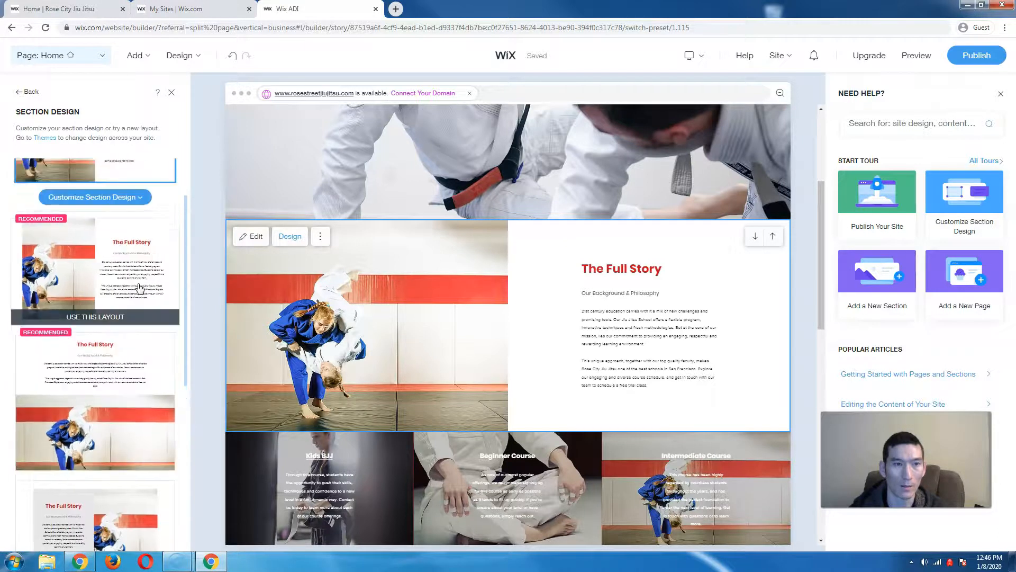
scroll(139, 289, "down", 5)
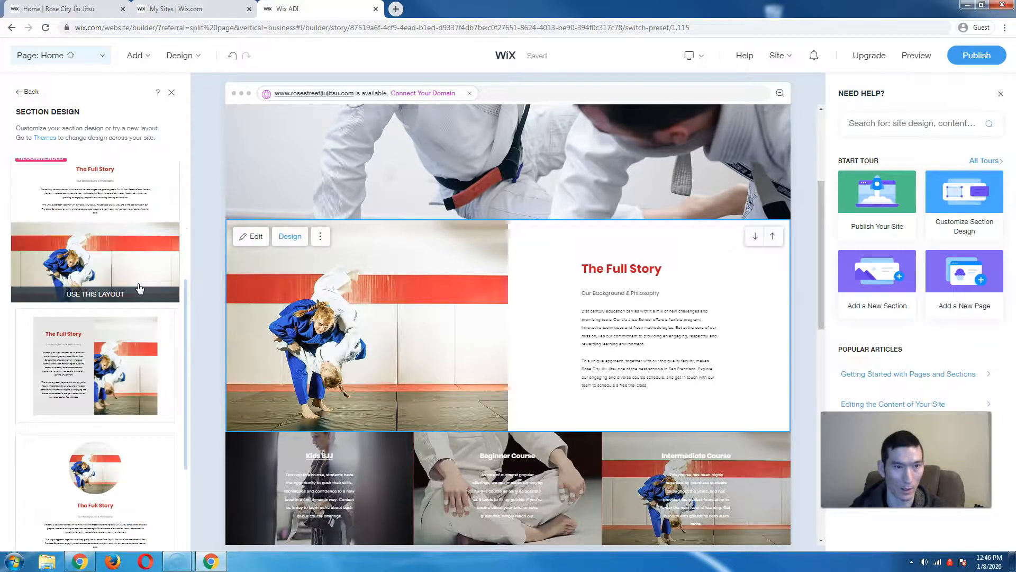
scroll(140, 289, "up", 5)
left_click(117, 228)
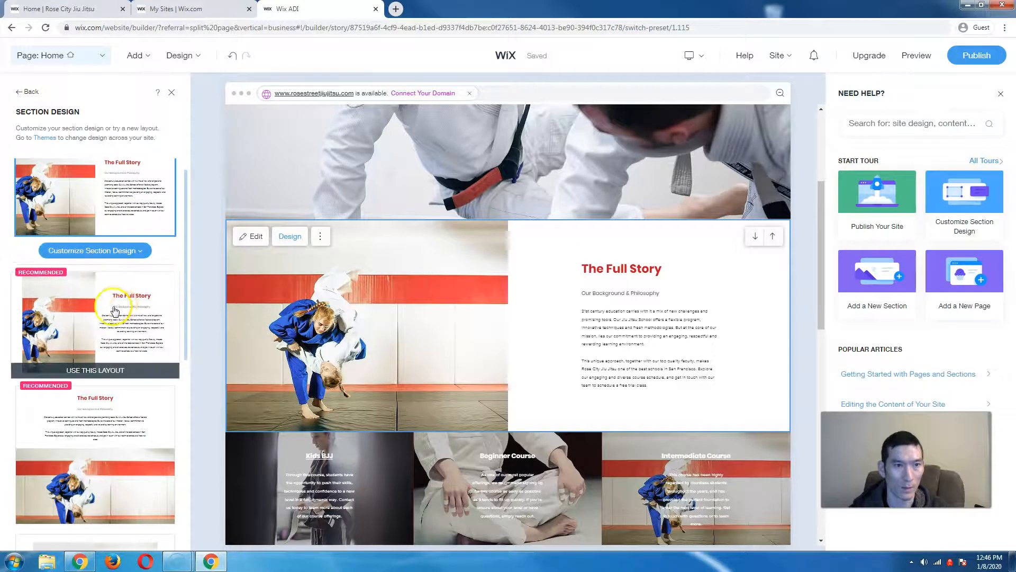
- Apply the centered layout with a circular photo above the title and text
scroll(115, 309, "down", 4)
scroll(131, 313, "down", 5)
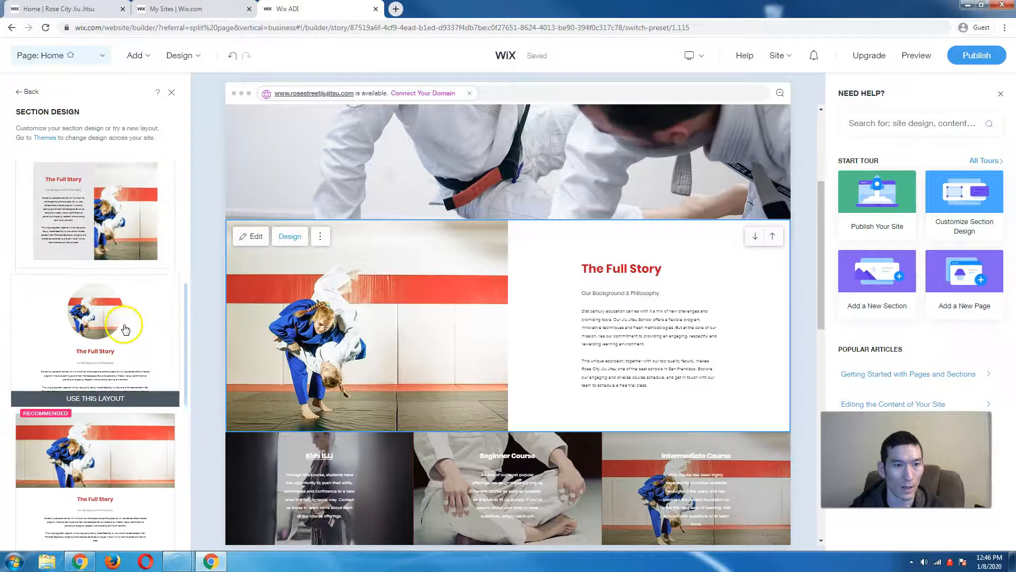
scroll(127, 324, "down", 2)
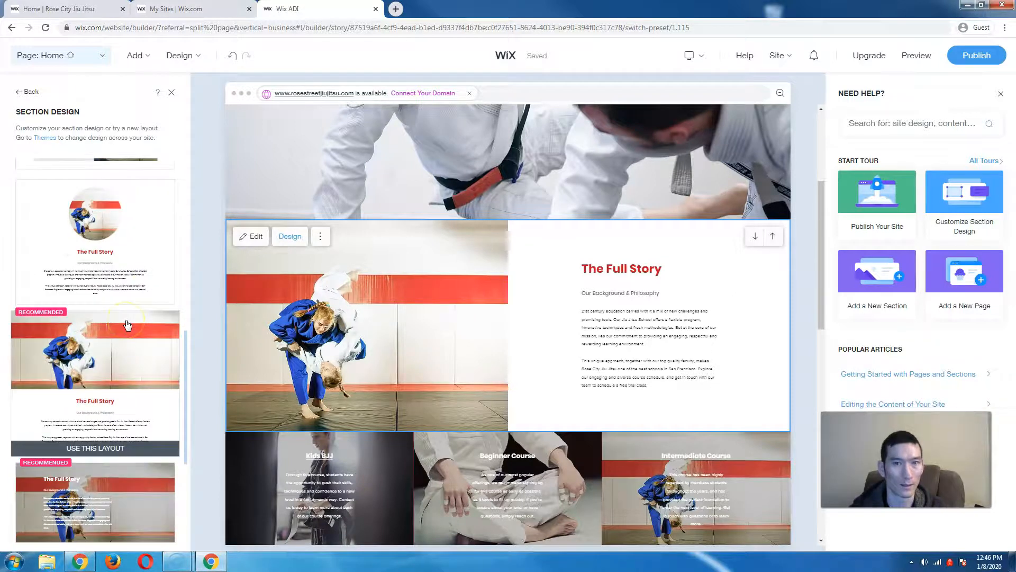
scroll(127, 322, "down", 5)
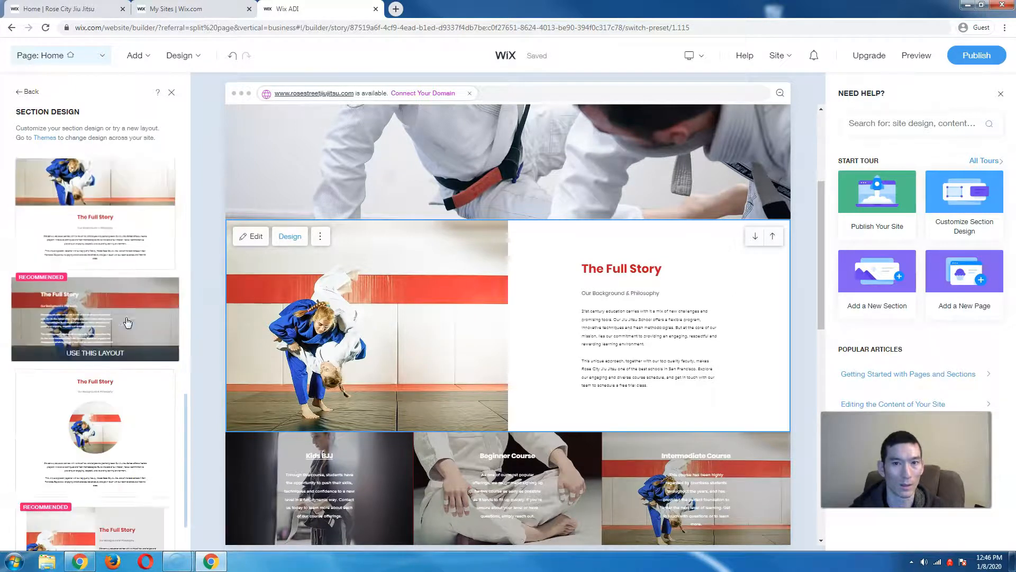
scroll(127, 322, "up", 6)
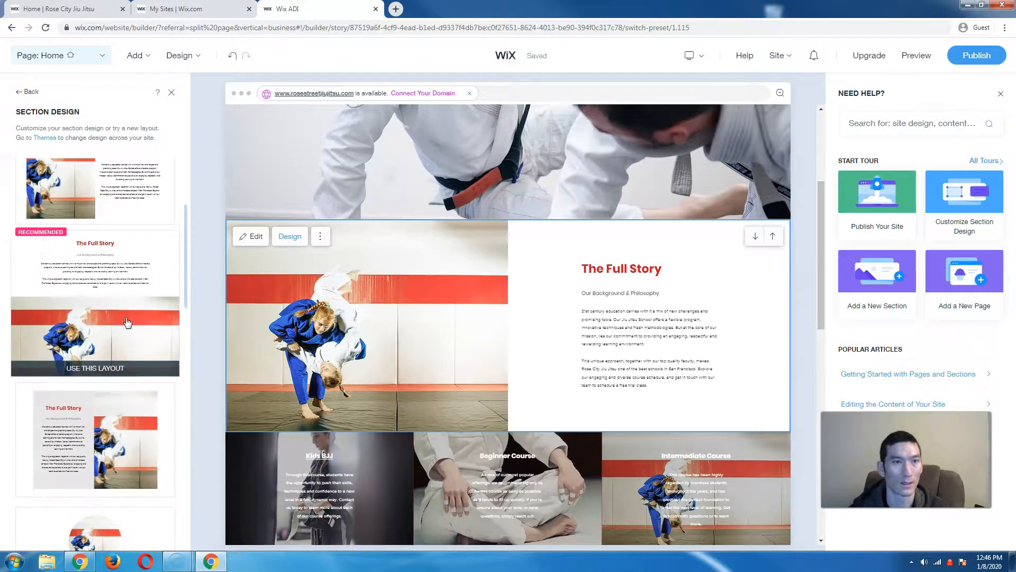
scroll(127, 322, "down", 2)
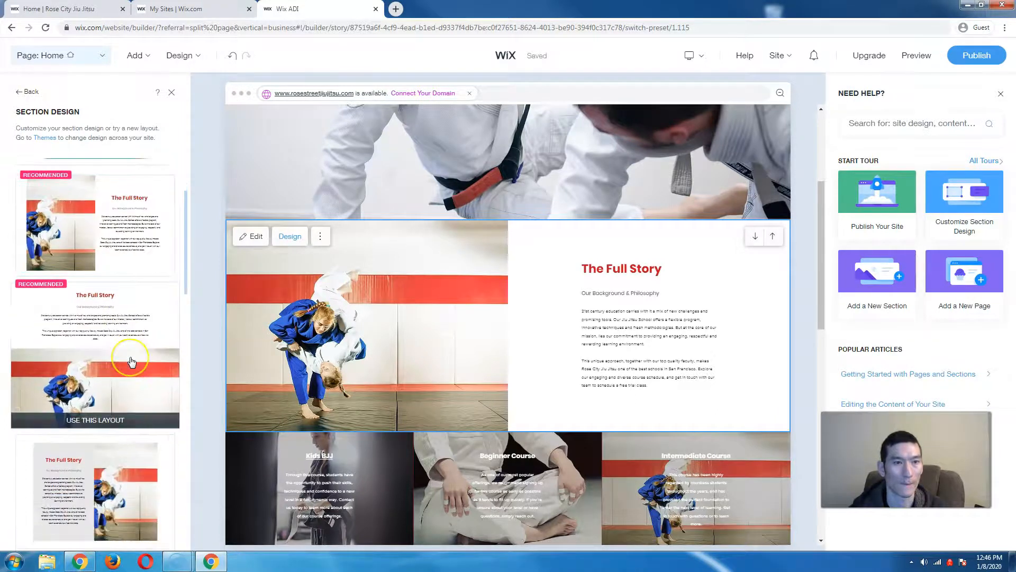
scroll(129, 360, "up", 2)
scroll(130, 364, "down", 4)
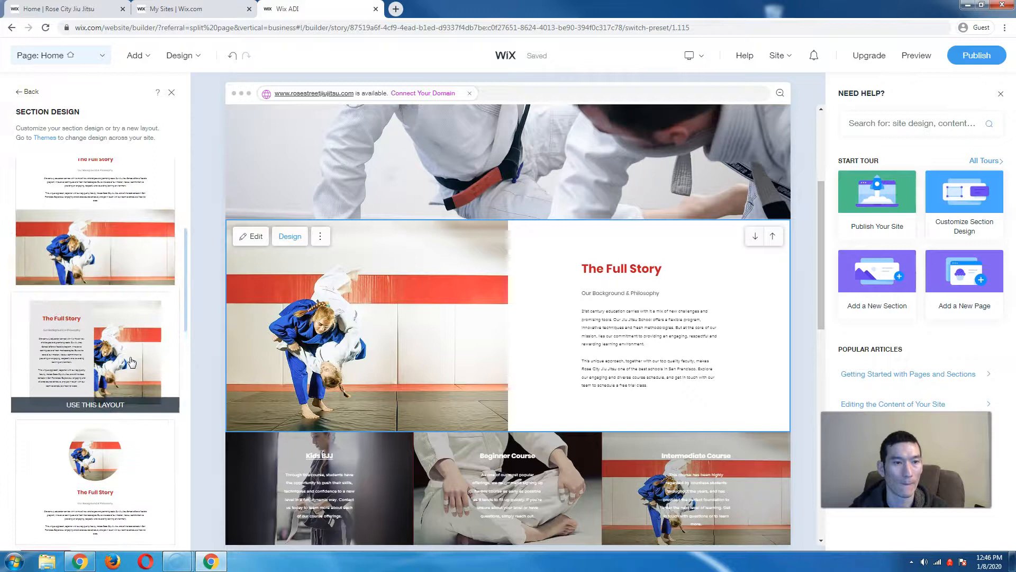
left_click(126, 433)
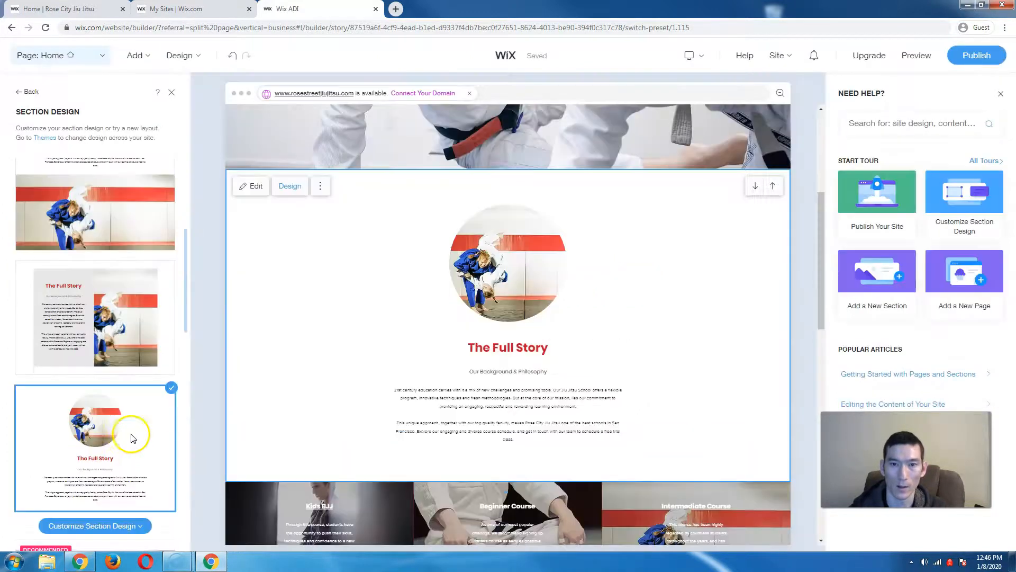
scroll(275, 399, "down", 2)
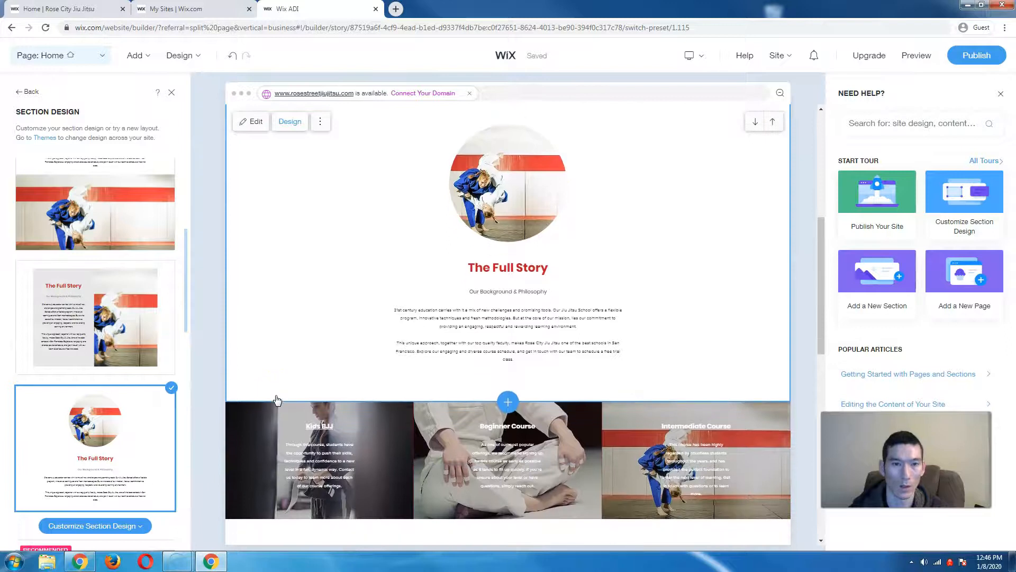
scroll(261, 389, "down", 2)
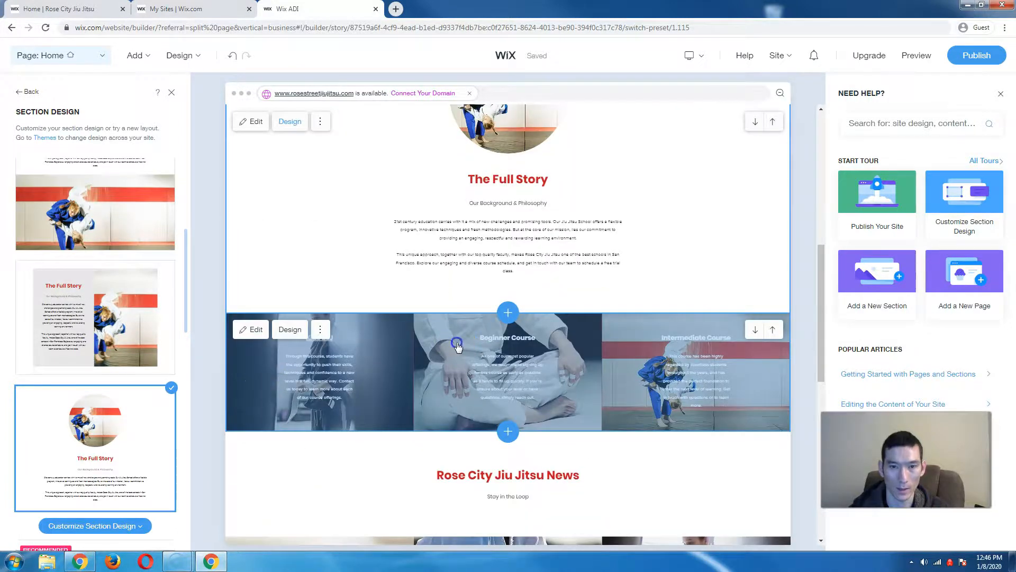
left_click(457, 345)
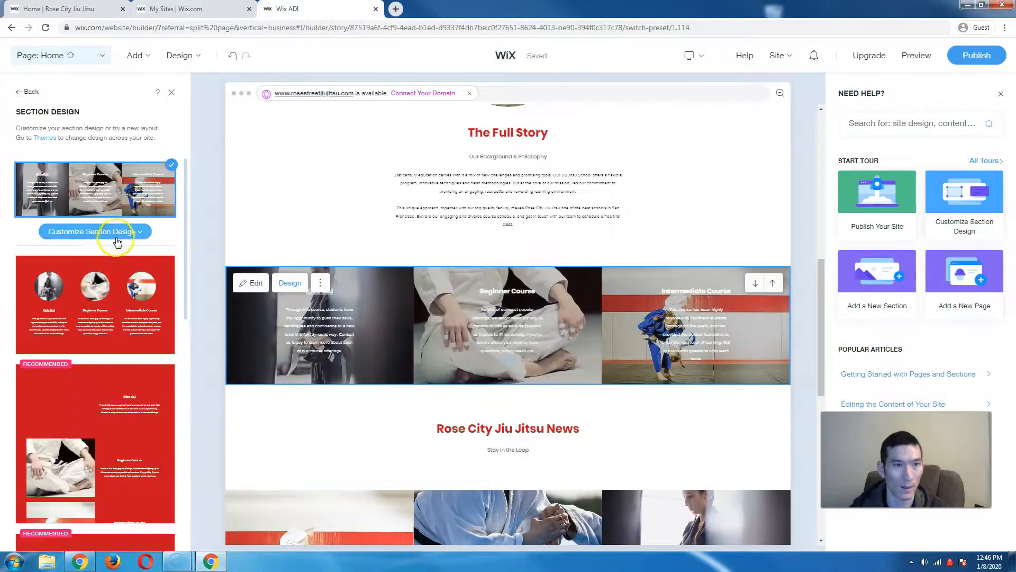
- Give the course cards a red layout with round photos for Kids BJJ, Beginner and Intermediate
left_click(117, 242)
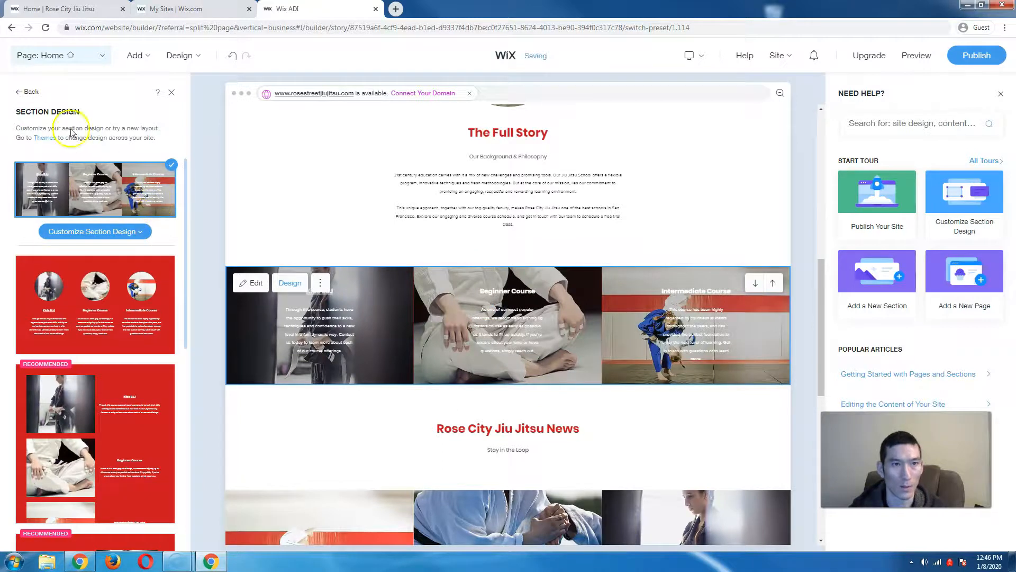
left_click(136, 231)
scroll(138, 249, "down", 1)
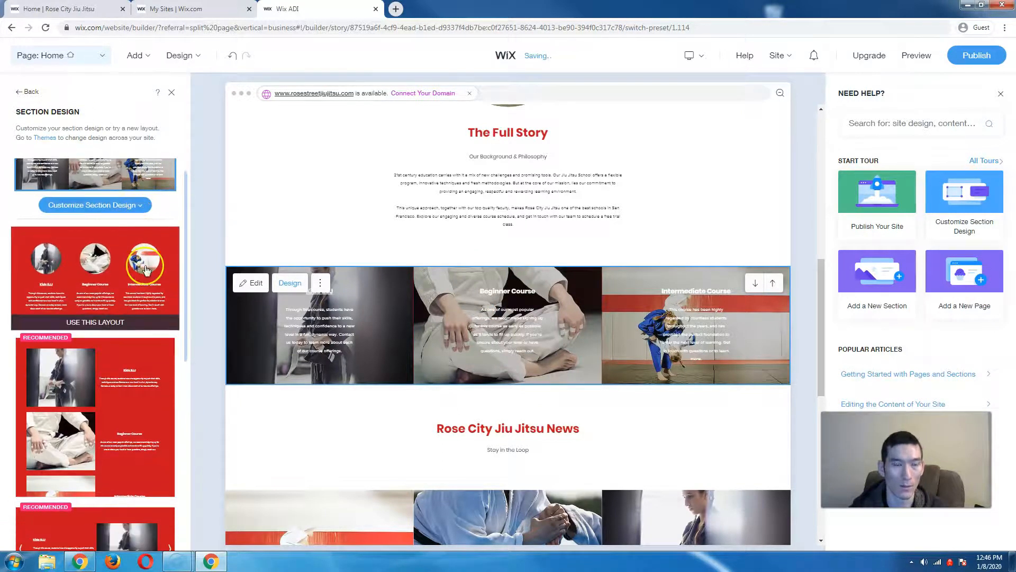
scroll(147, 270, "down", 2)
scroll(147, 270, "down", 1)
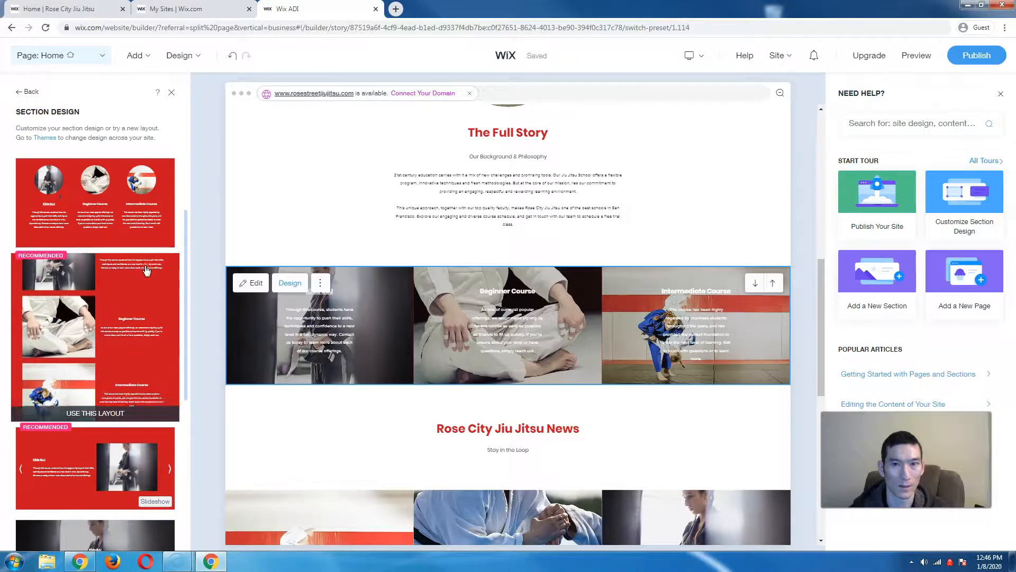
left_click(139, 183)
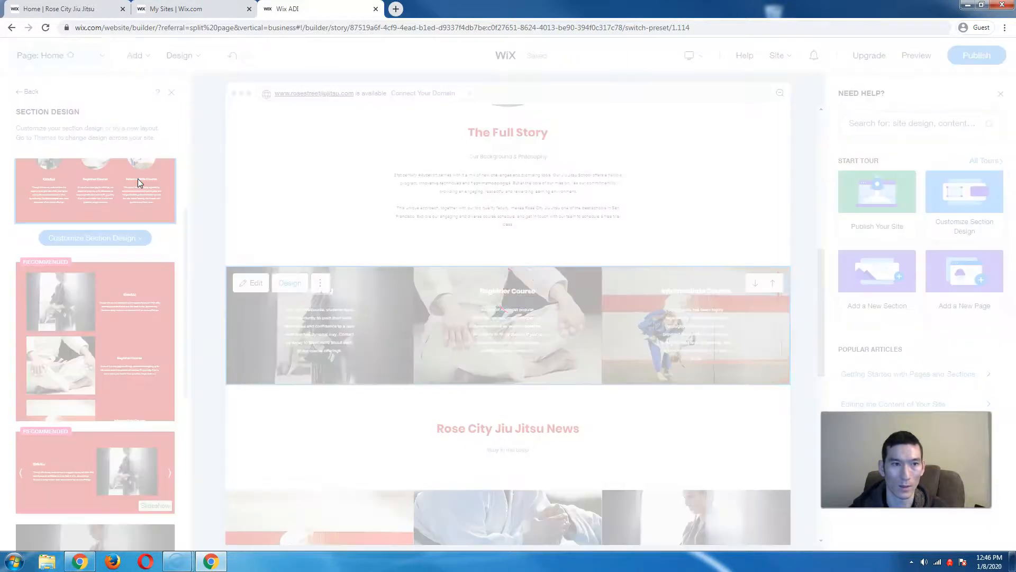
scroll(254, 335, "down", 2)
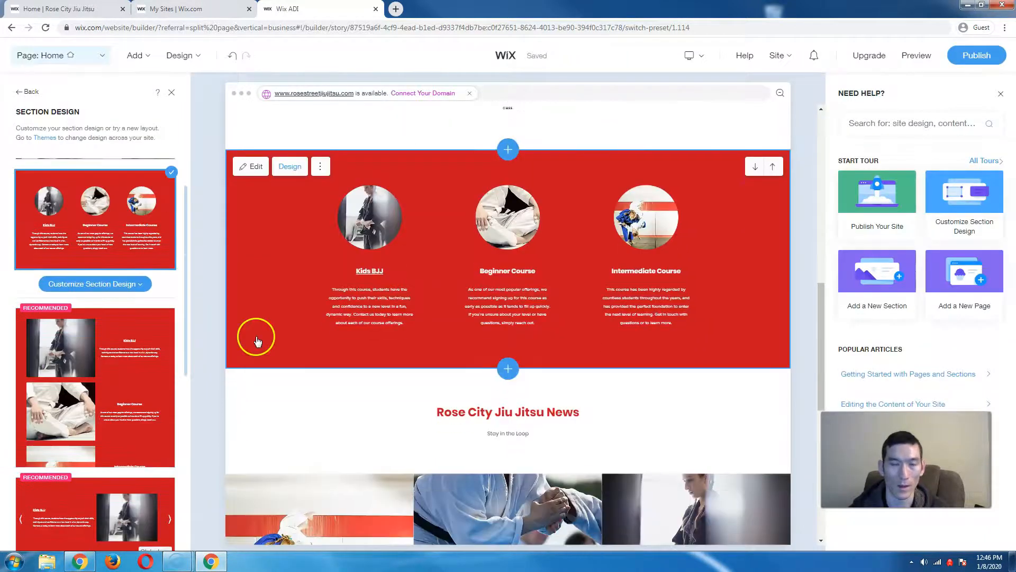
scroll(86, 315, "down", 4)
scroll(87, 315, "down", 8)
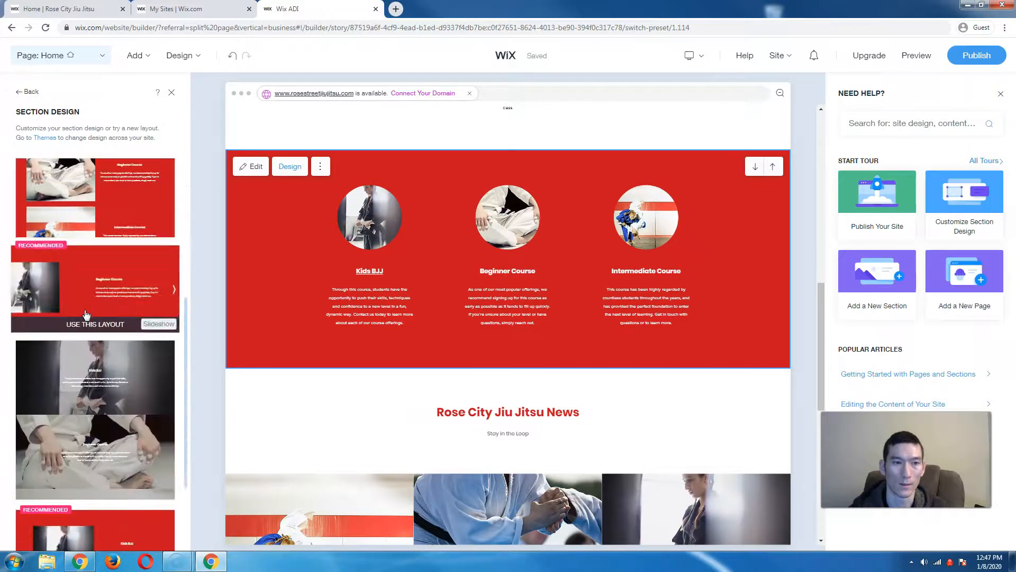
left_click(89, 310)
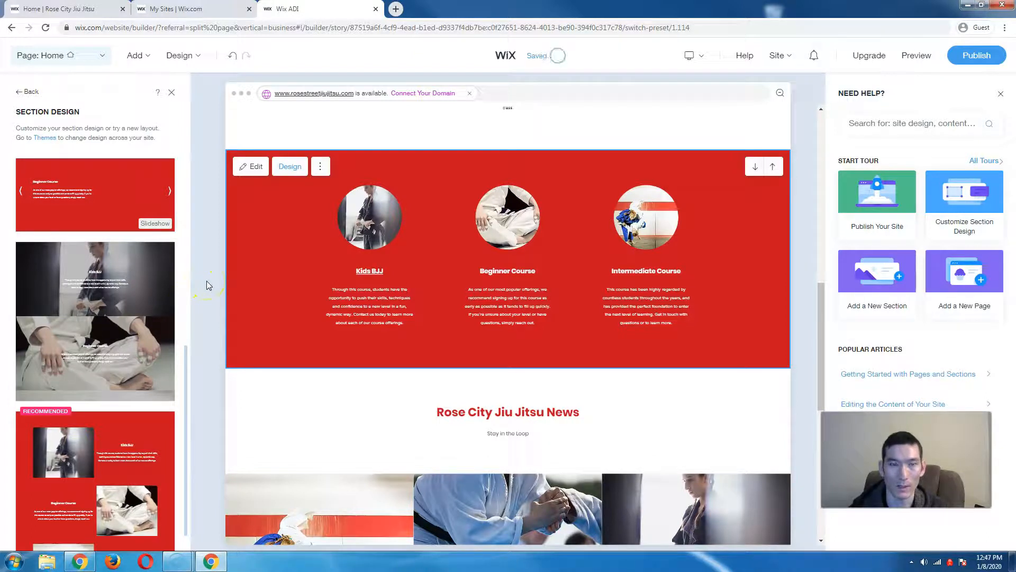
- Select the red courses section and close the Section Design panel
scroll(151, 289, "down", 5)
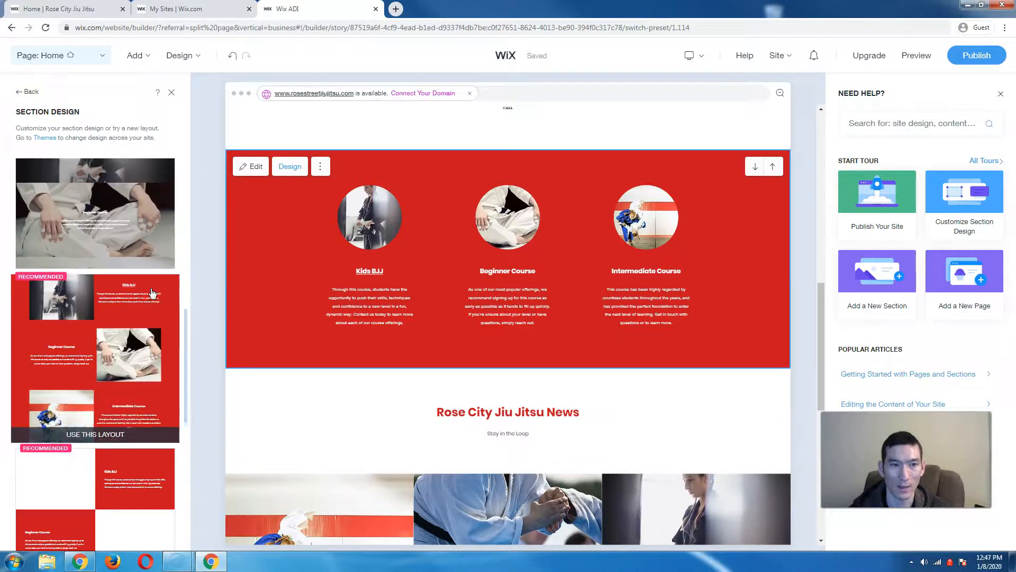
scroll(152, 292, "down", 3)
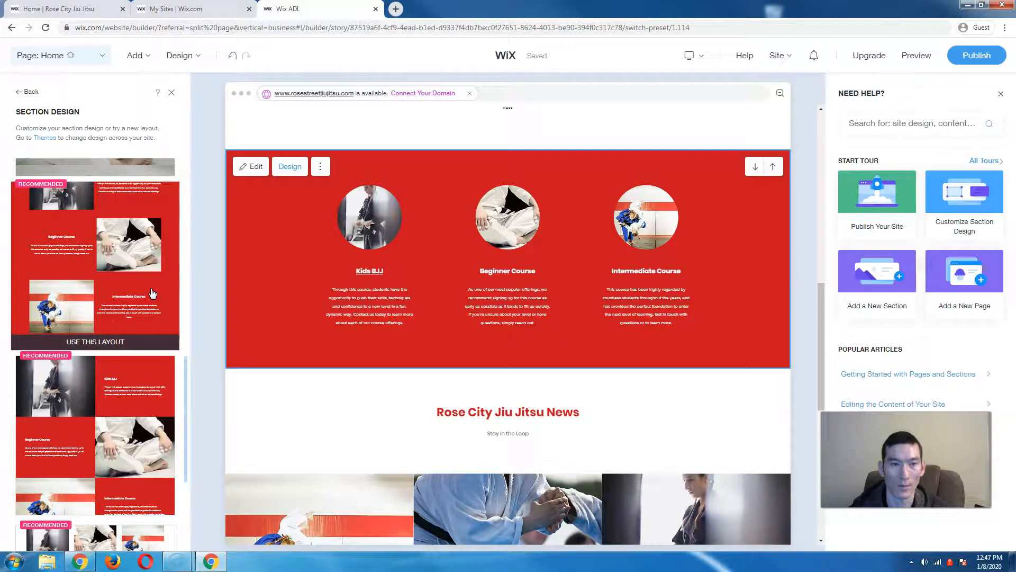
scroll(152, 291, "down", 4)
left_click(272, 297)
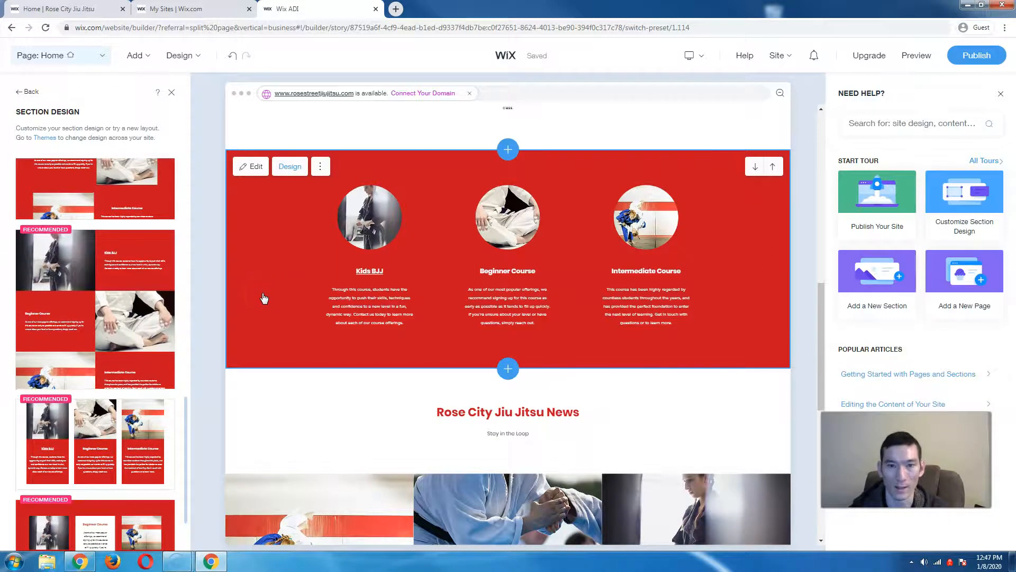
scroll(265, 298, "down", 7)
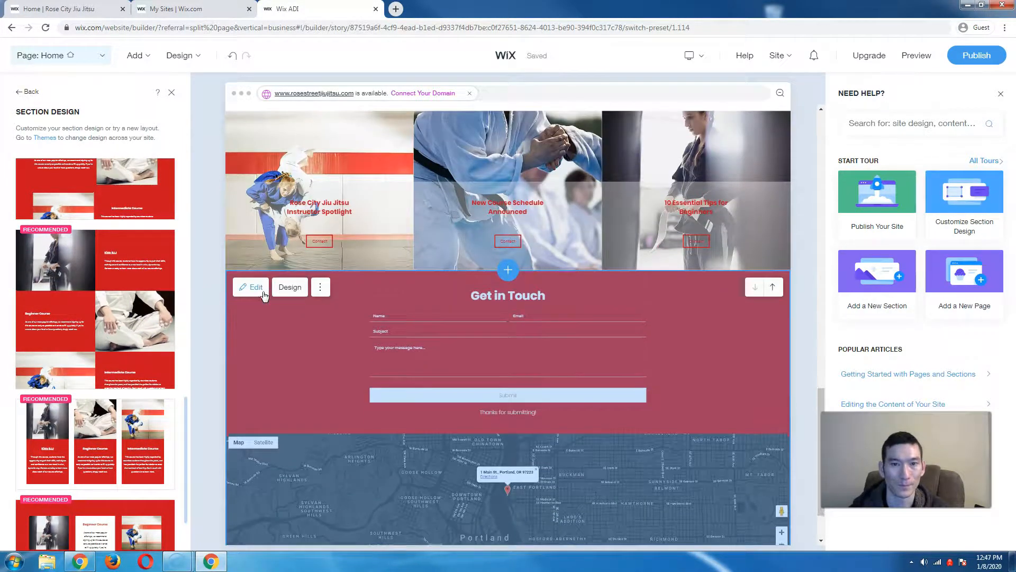
scroll(265, 296, "down", 1)
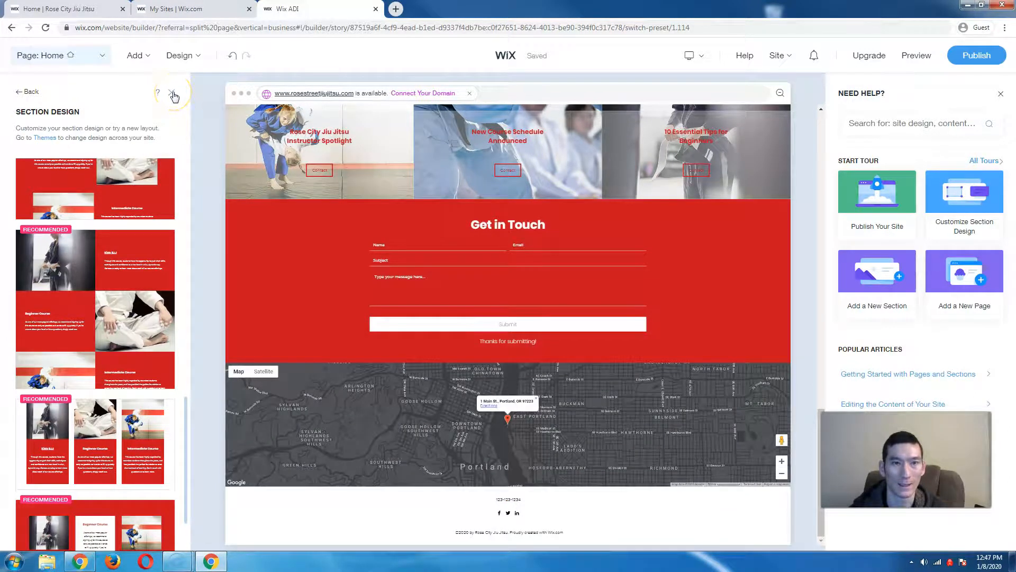
left_click(172, 94)
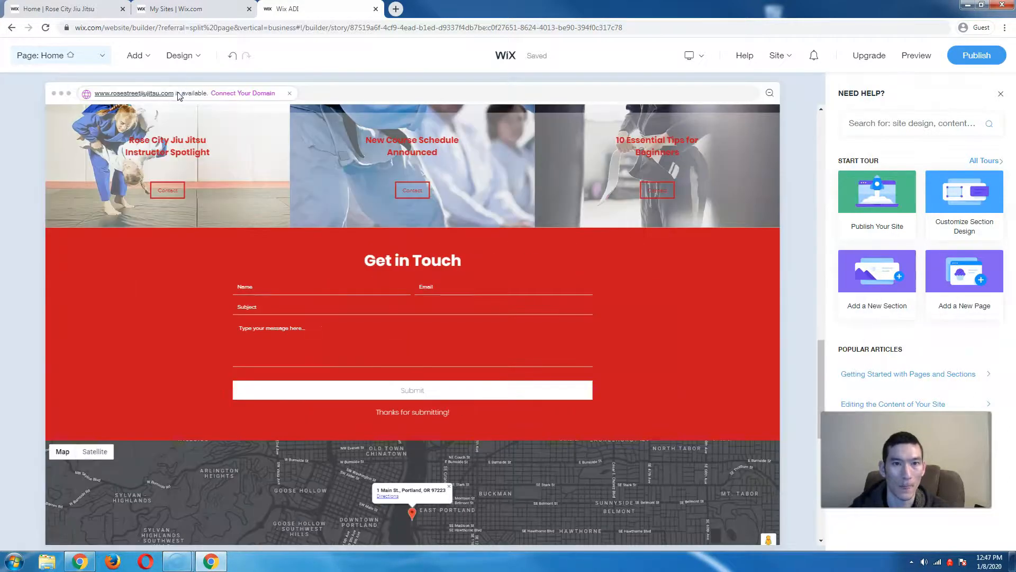
- Open Add > Section to Page and browse the categories down to the Schedule designs
left_click(146, 57)
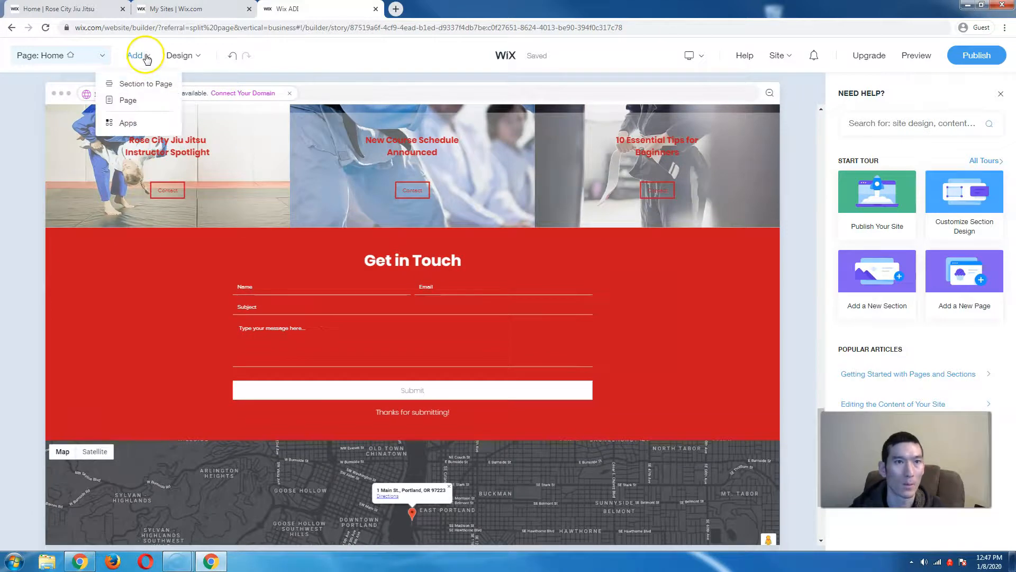
left_click(138, 85)
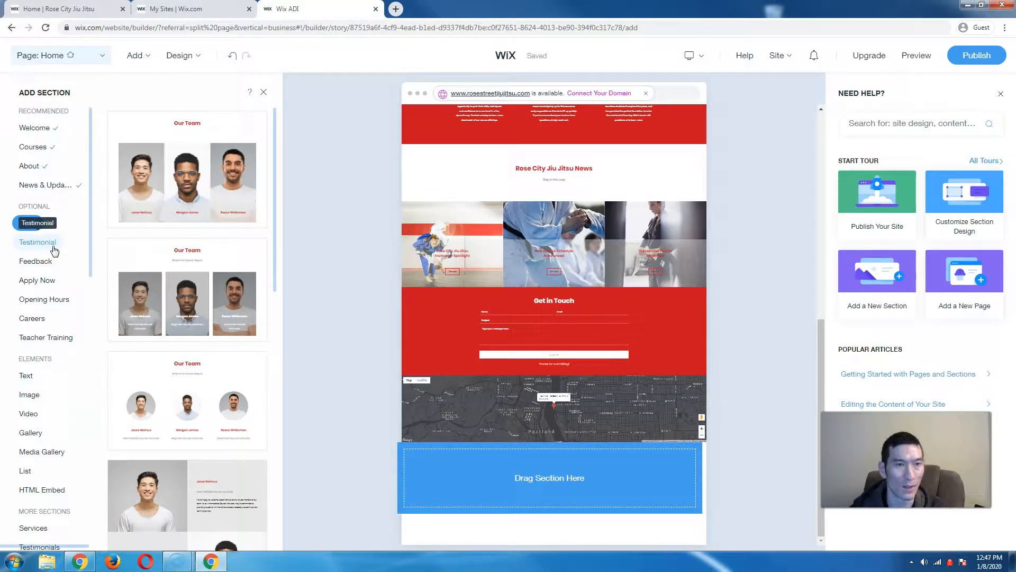
left_click(72, 243)
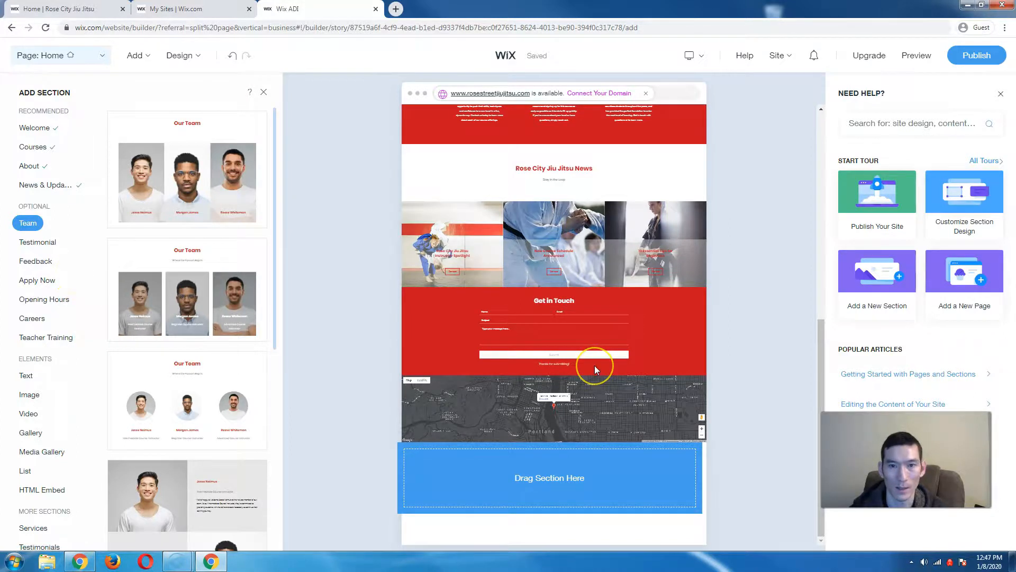
scroll(595, 366, "up", 10)
scroll(597, 370, "down", 5)
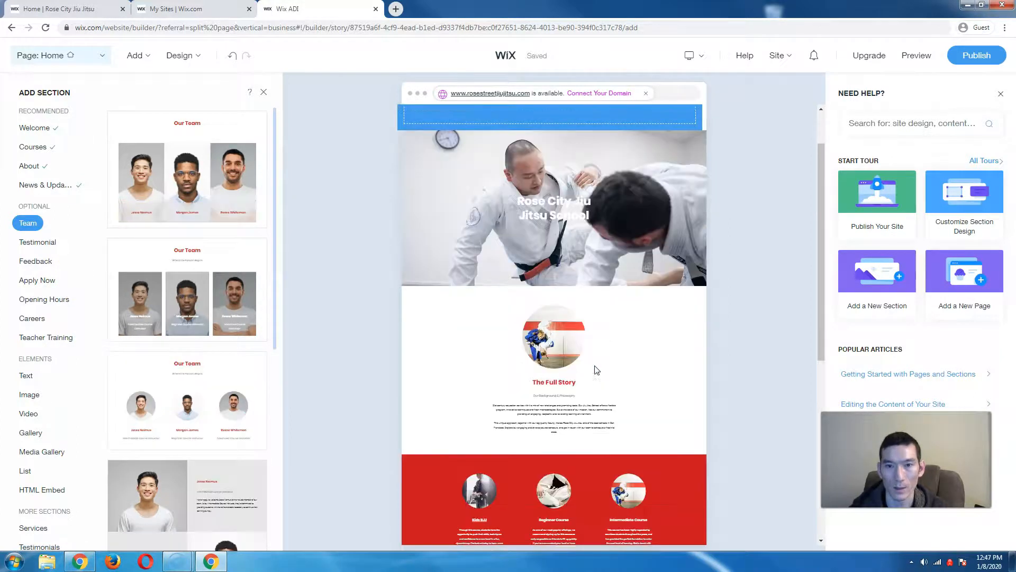
scroll(595, 365, "down", 2)
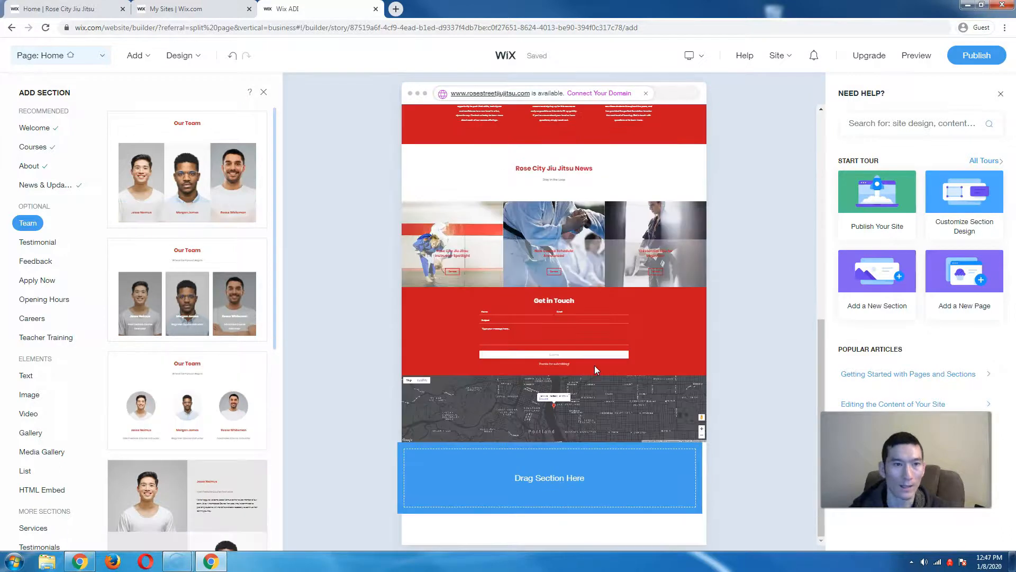
scroll(62, 275, "down", 3)
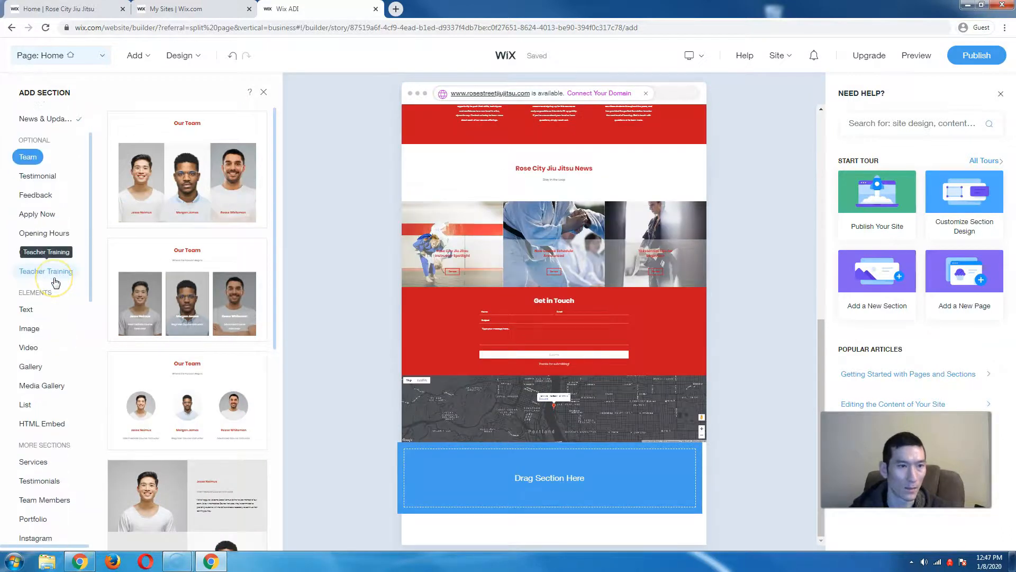
scroll(56, 282, "down", 6)
scroll(55, 280, "down", 5)
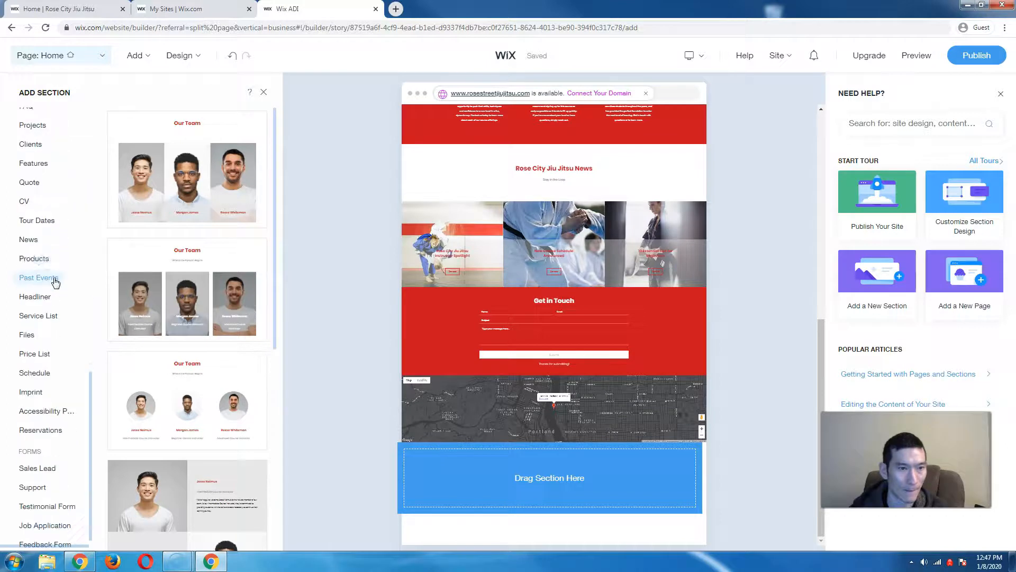
left_click(44, 373)
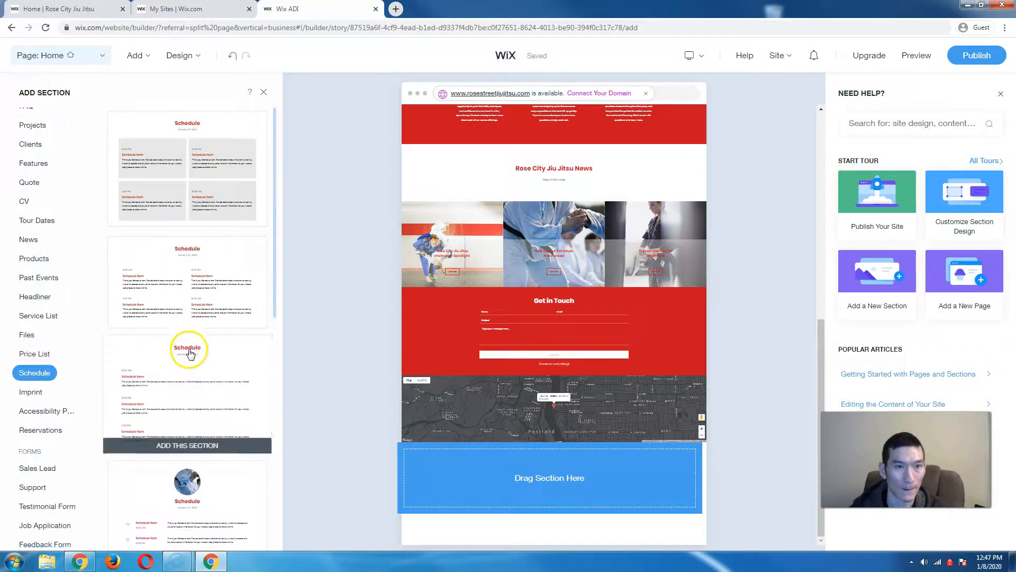
- Place the four-item Schedule layout below Courses, hide its date subtitle, and open the first item's editor
left_click_drag(147, 272, 597, 176)
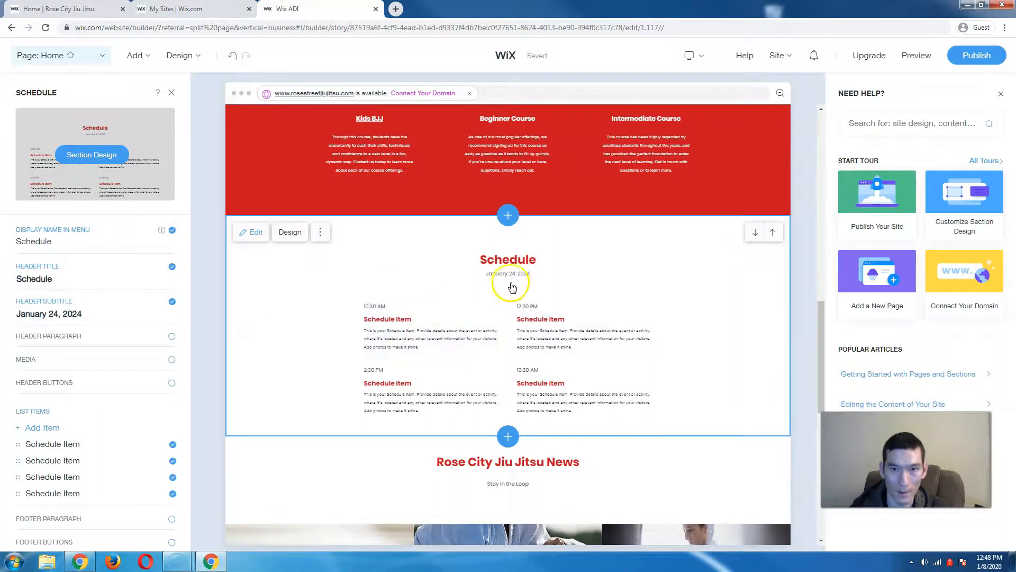
left_click(512, 275)
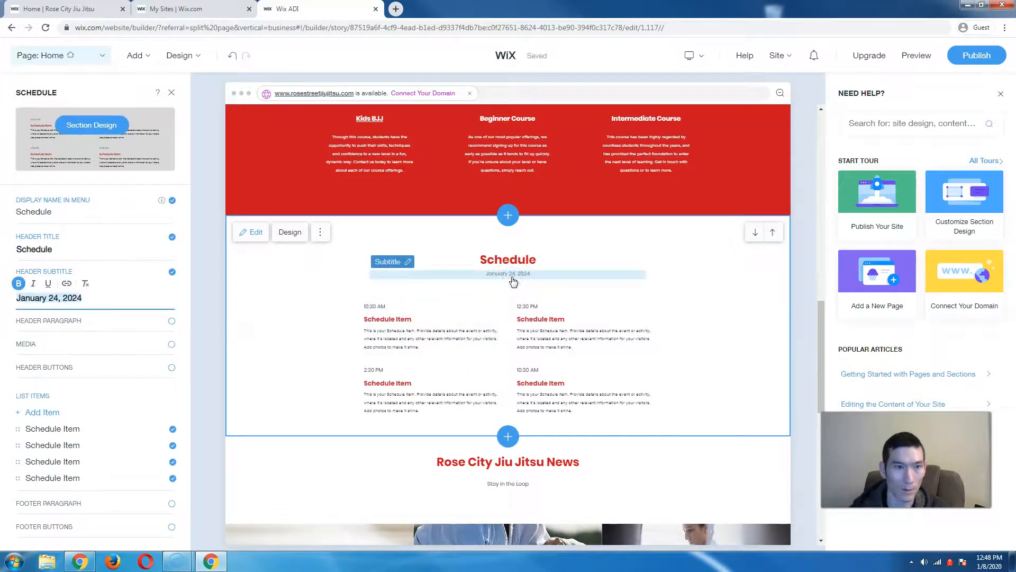
left_click(172, 273)
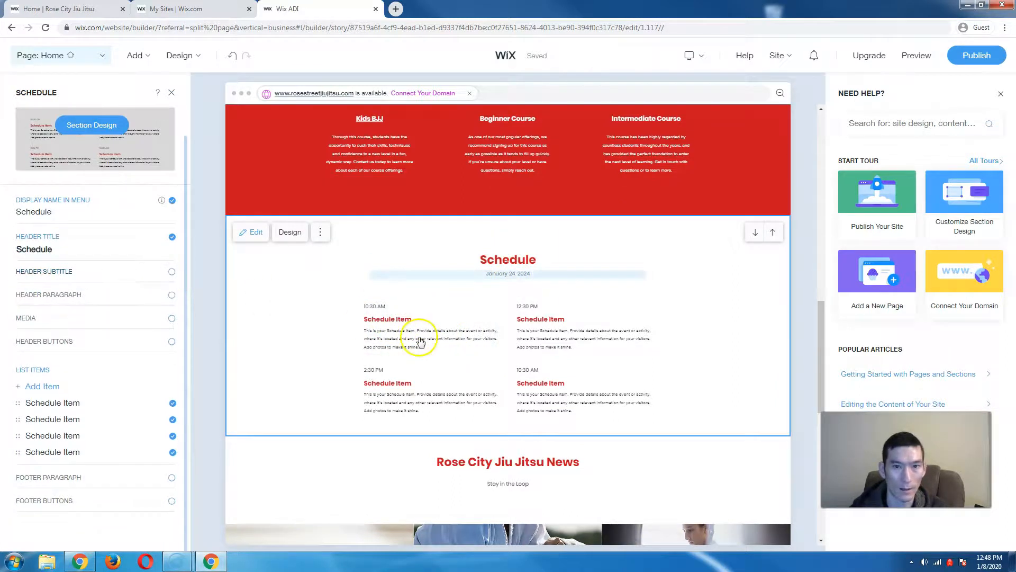
left_click(386, 310)
left_click(452, 322)
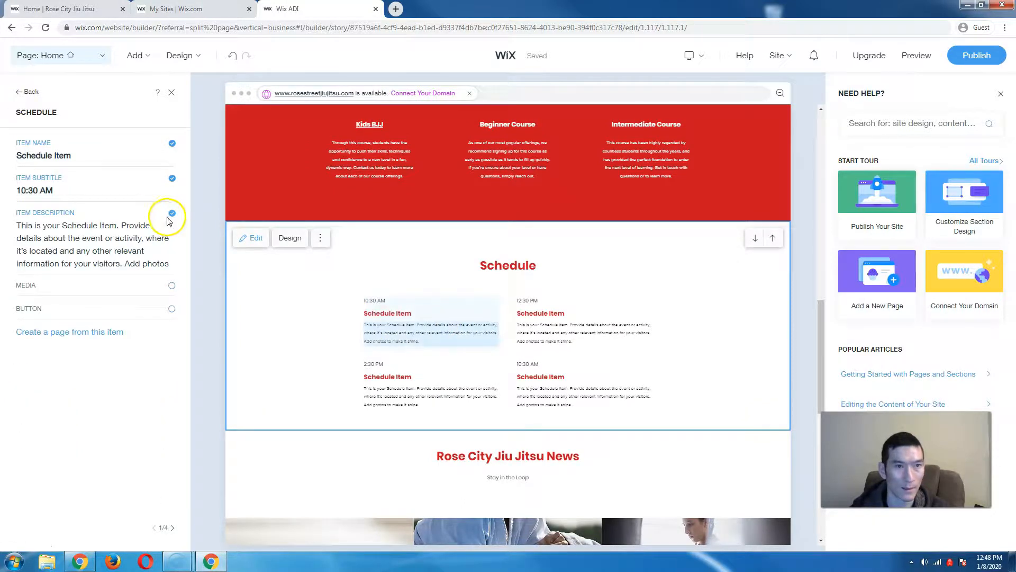
- Rename the first schedule entry to Kids BJJ with the subtitle 'Monday - Wednesday - Friday 5pm'
left_click(46, 157)
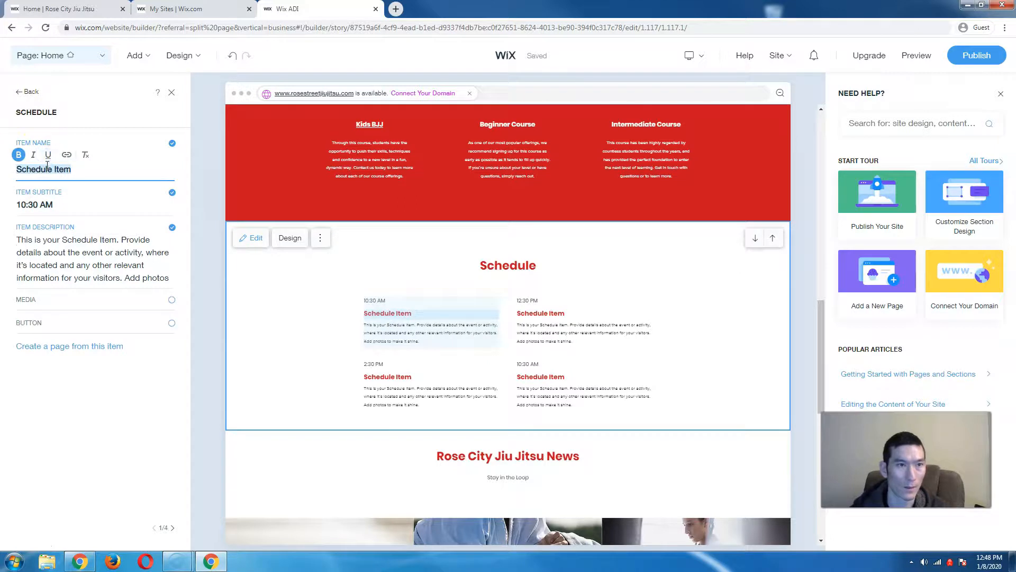
double_click(50, 169)
left_click(48, 155)
type("Kids BJJ")
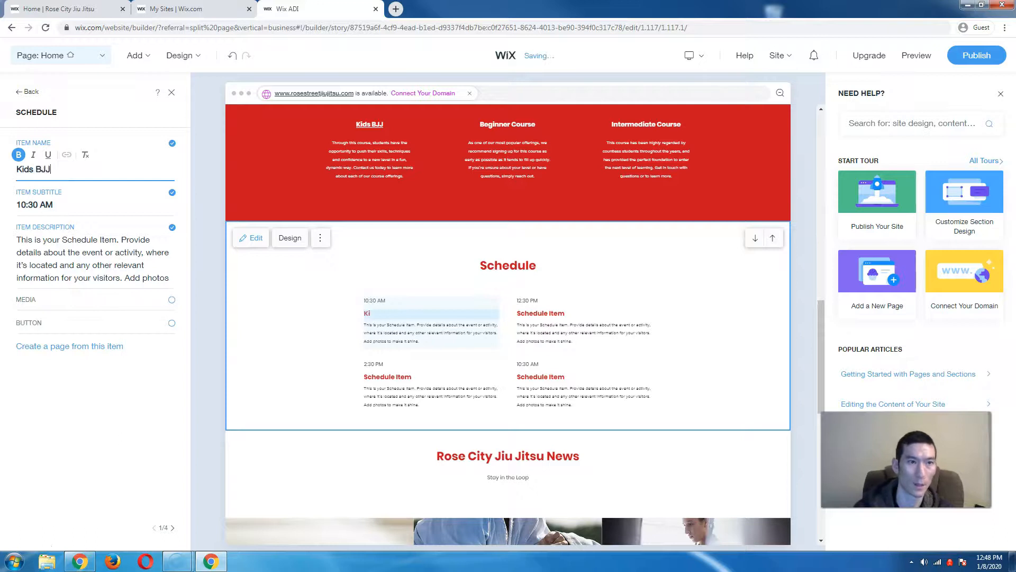
left_click(73, 242)
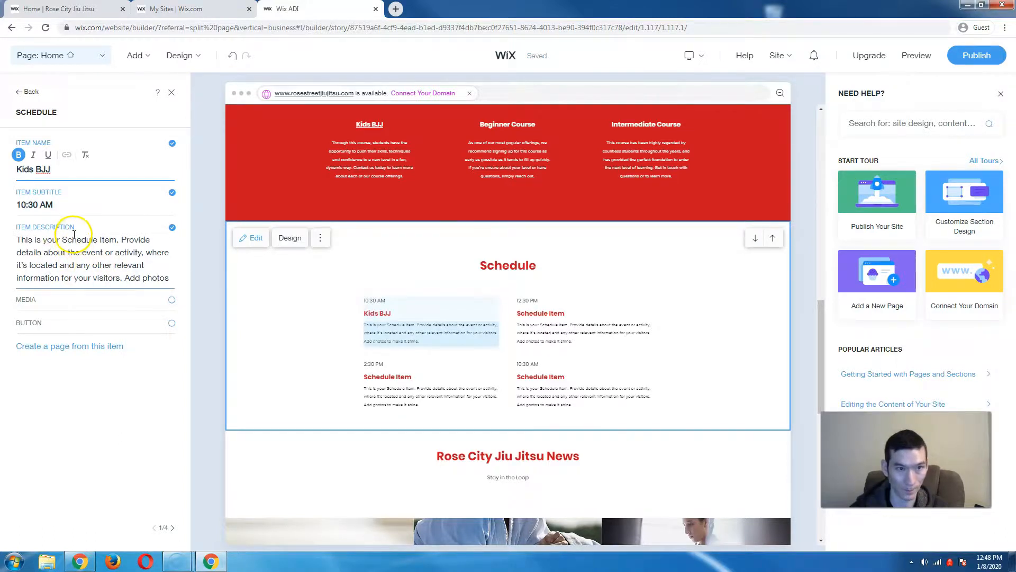
triple_click(18, 206)
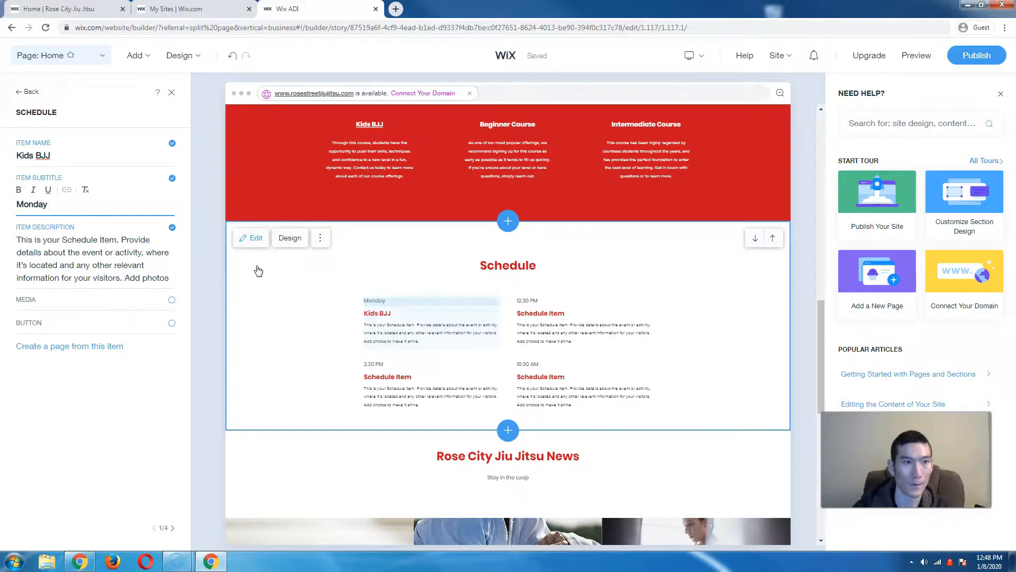
type("Wednesday - Friday")
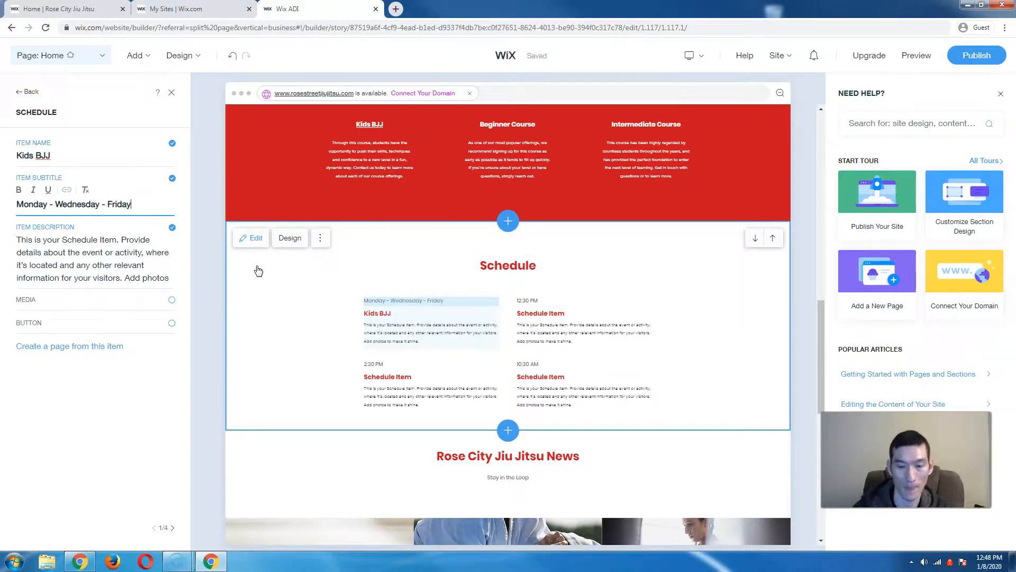
type(" 5pm")
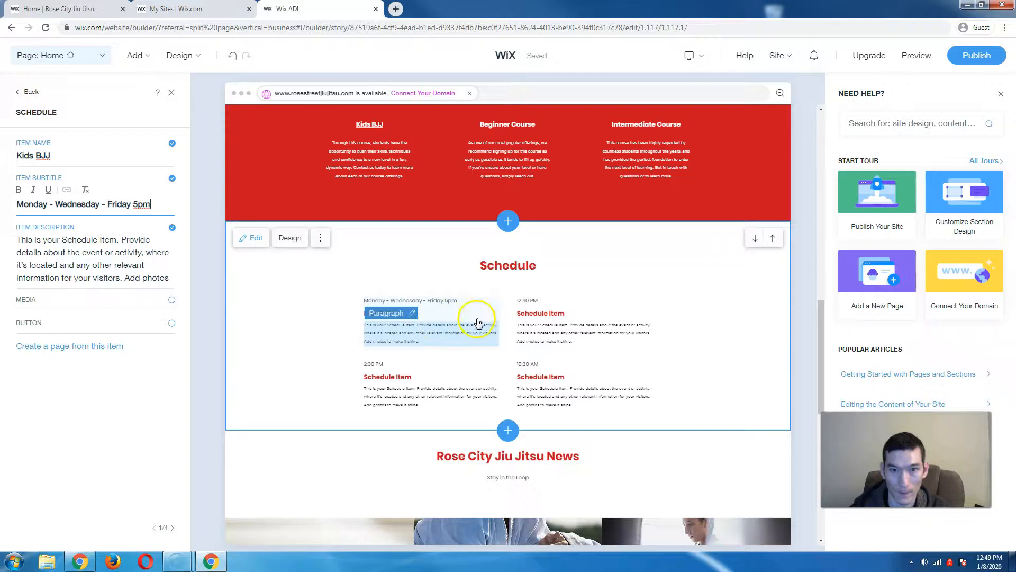
- Rename the second entry to BJJ Fundamentals with the subtitle 'Daily 6pm', then close the editor
left_click(536, 317)
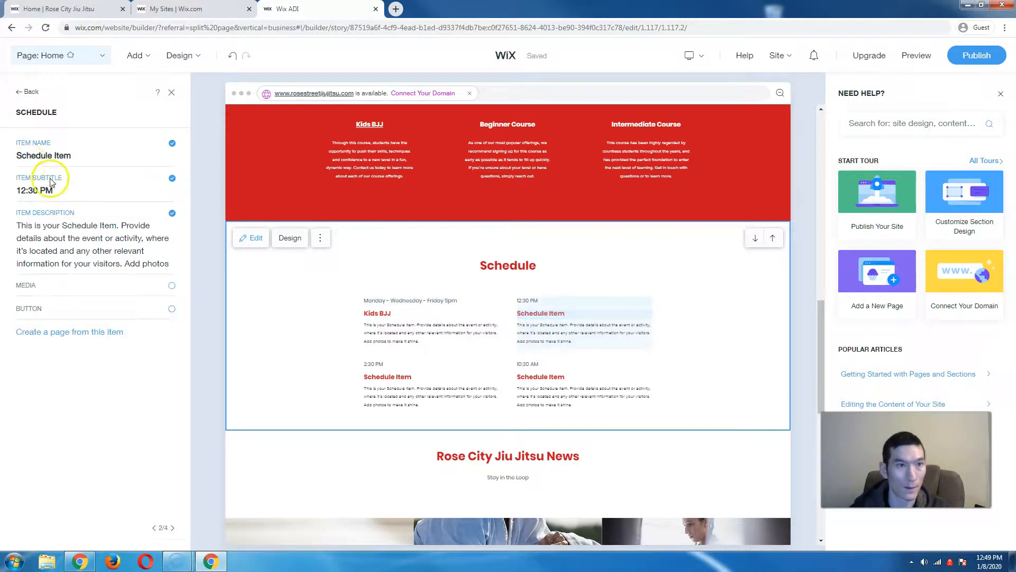
triple_click(48, 157)
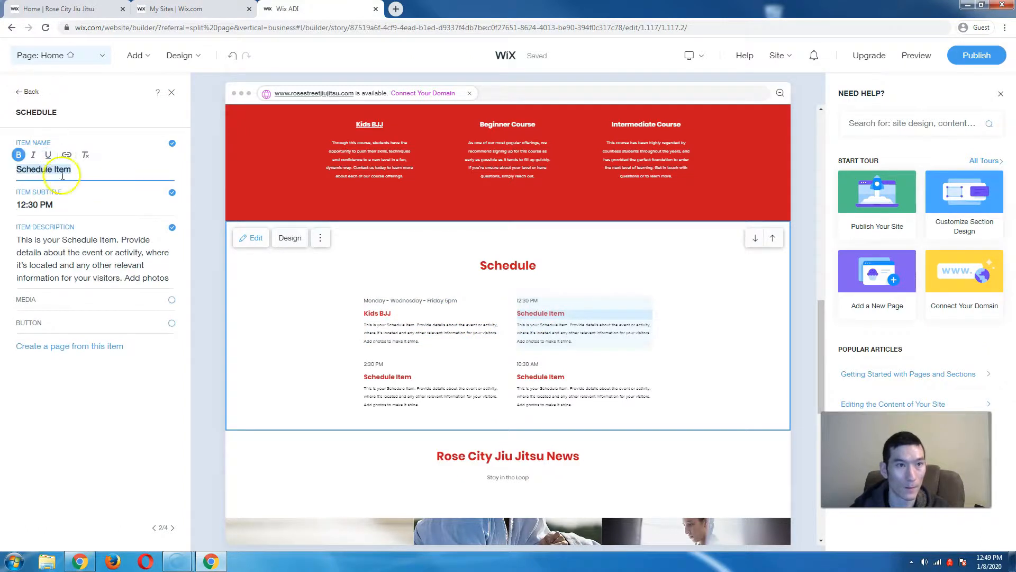
type("BJJ ")
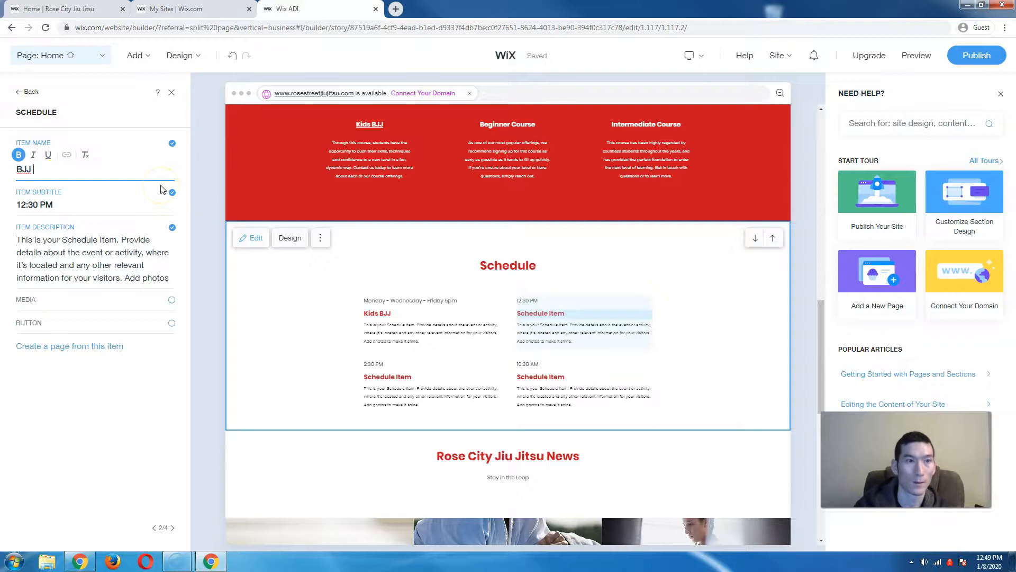
type("Fundamentals")
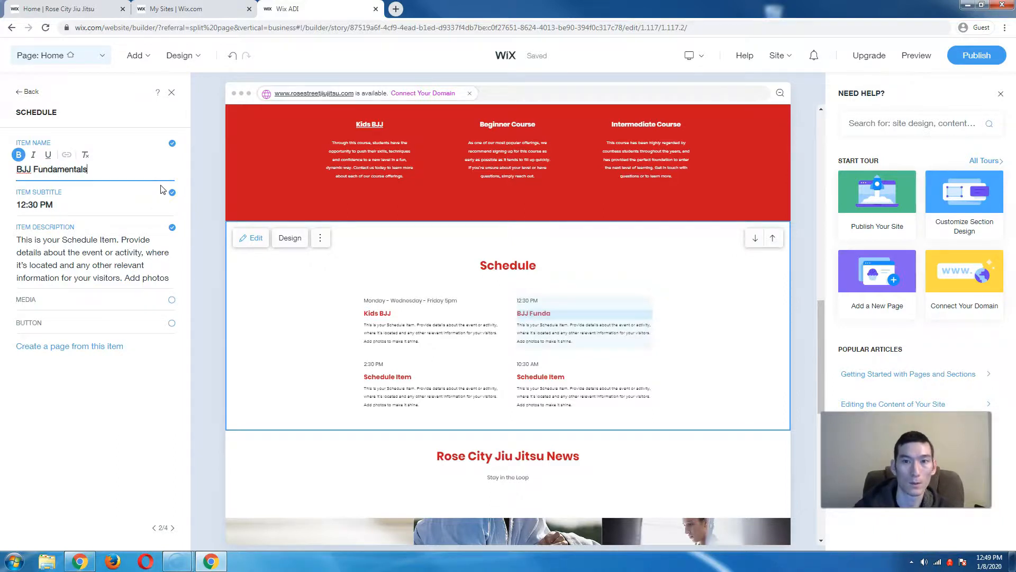
left_click(140, 192)
left_click(88, 200)
double_click(49, 204)
left_click(62, 206)
triple_click(63, 206)
key("BackSpace")
type("Daily")
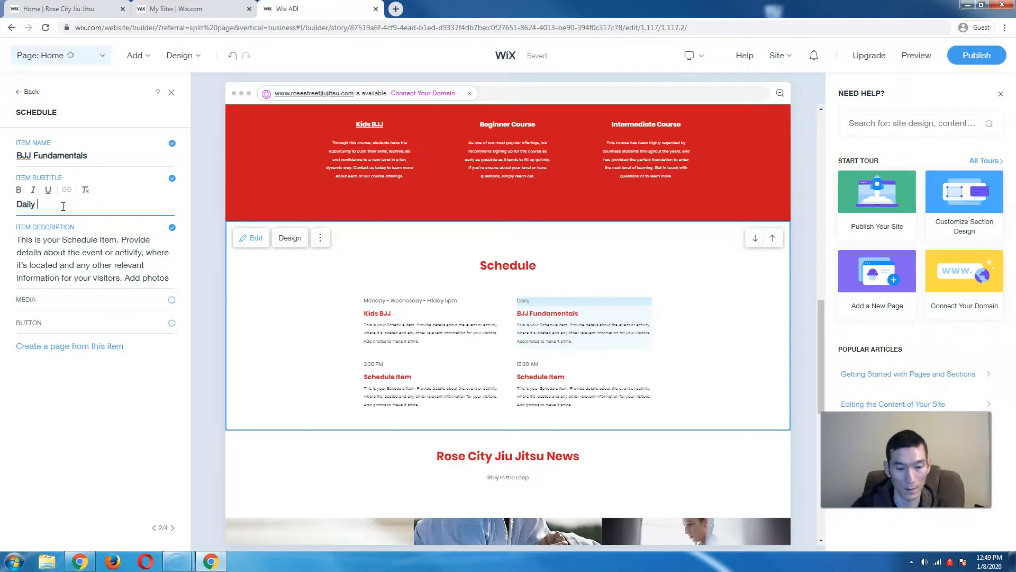
type(" 6pm")
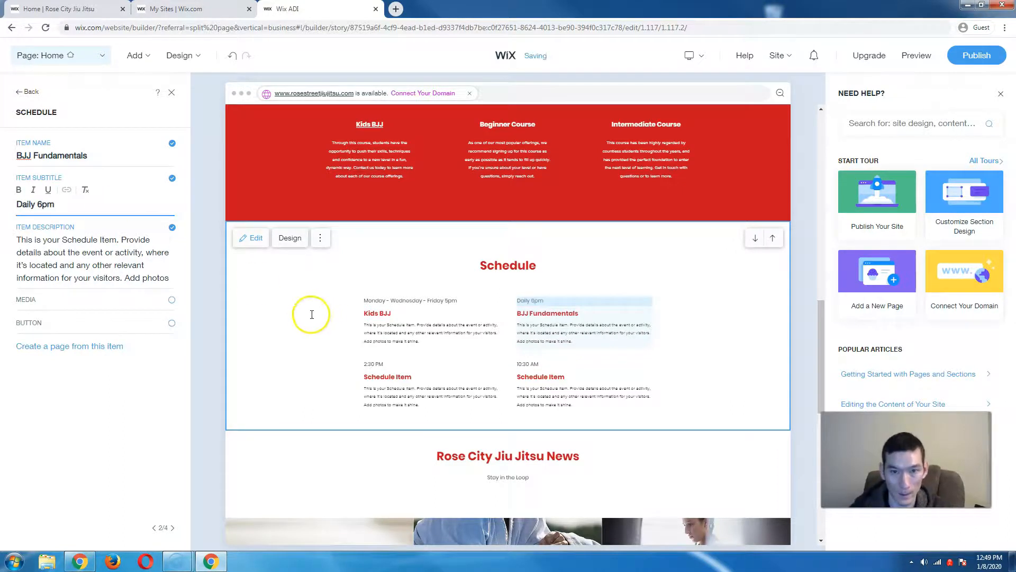
left_click(427, 374)
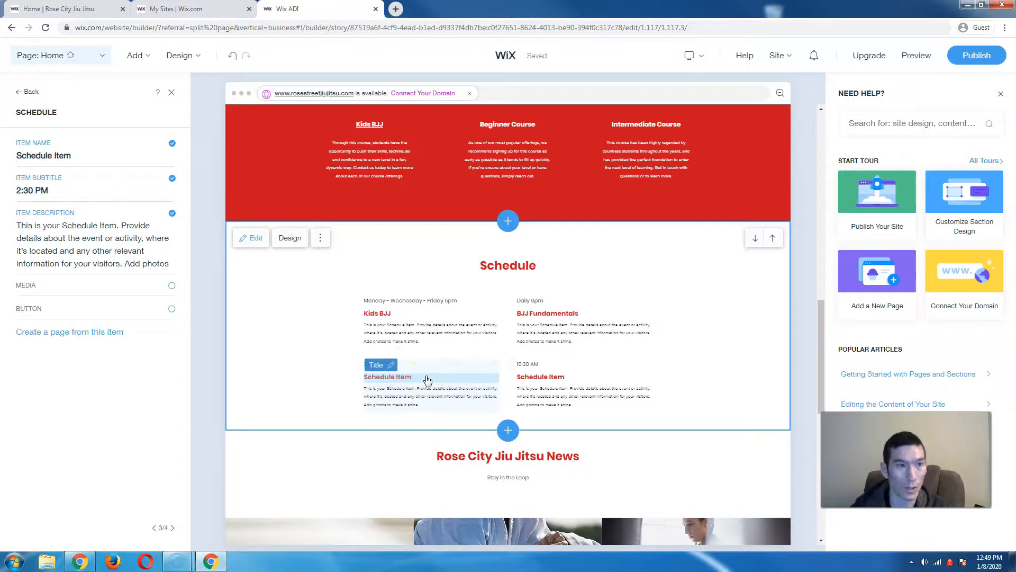
left_click(172, 93)
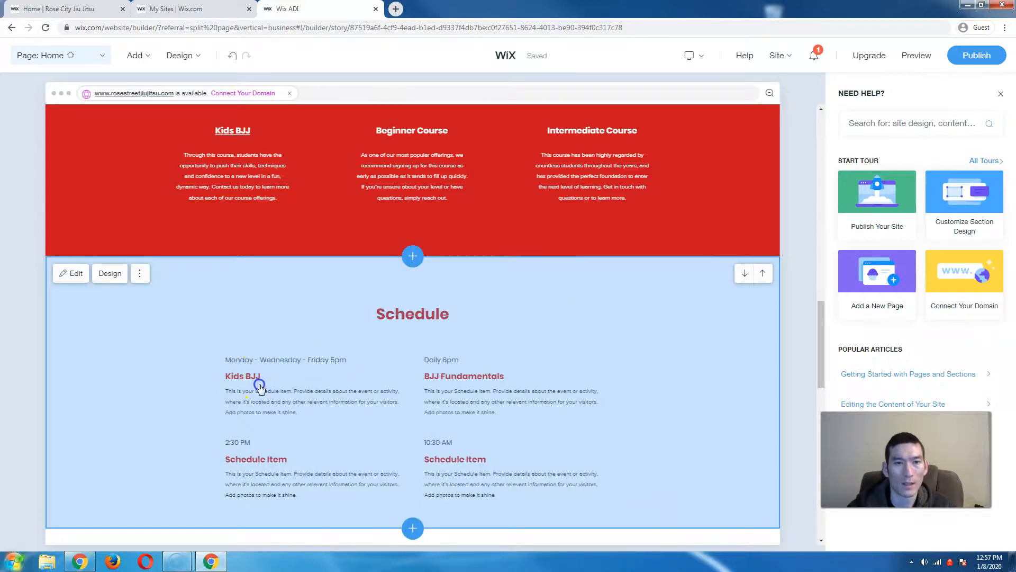
- Look over the Schedule section settings, close them, and bring up the desktop/mobile switcher
left_click(260, 386)
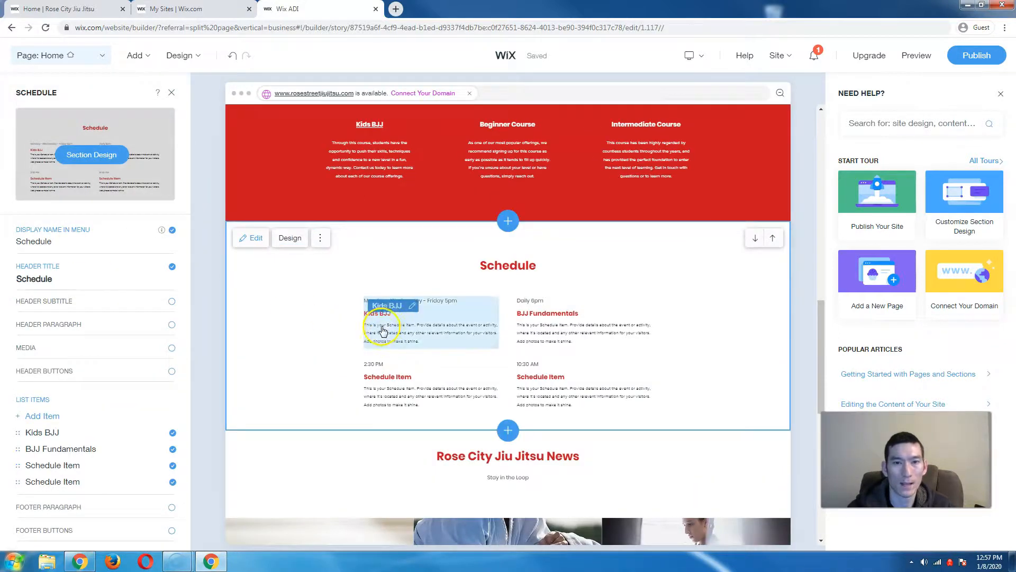
scroll(384, 324, "down", 3)
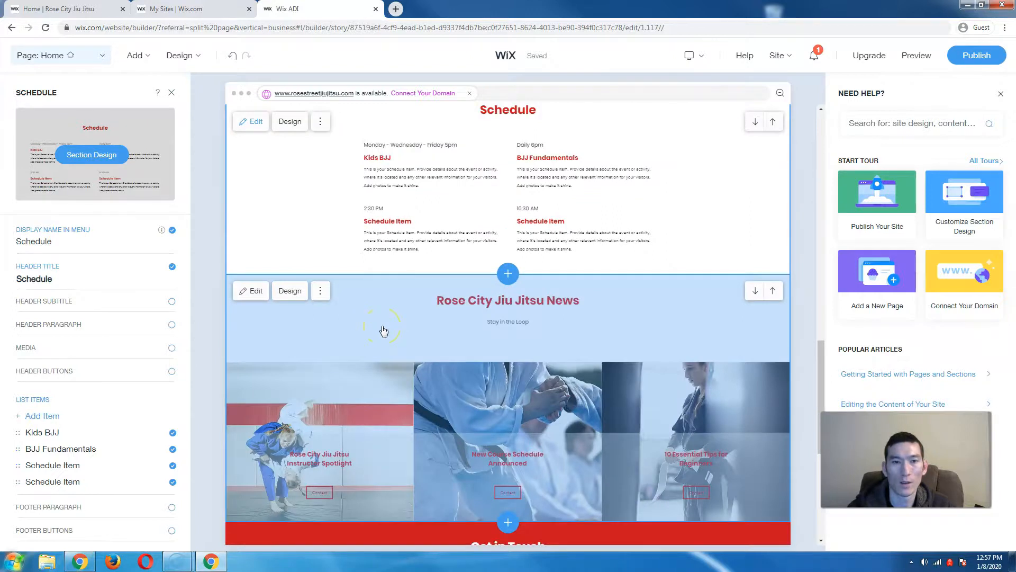
scroll(384, 331, "down", 6)
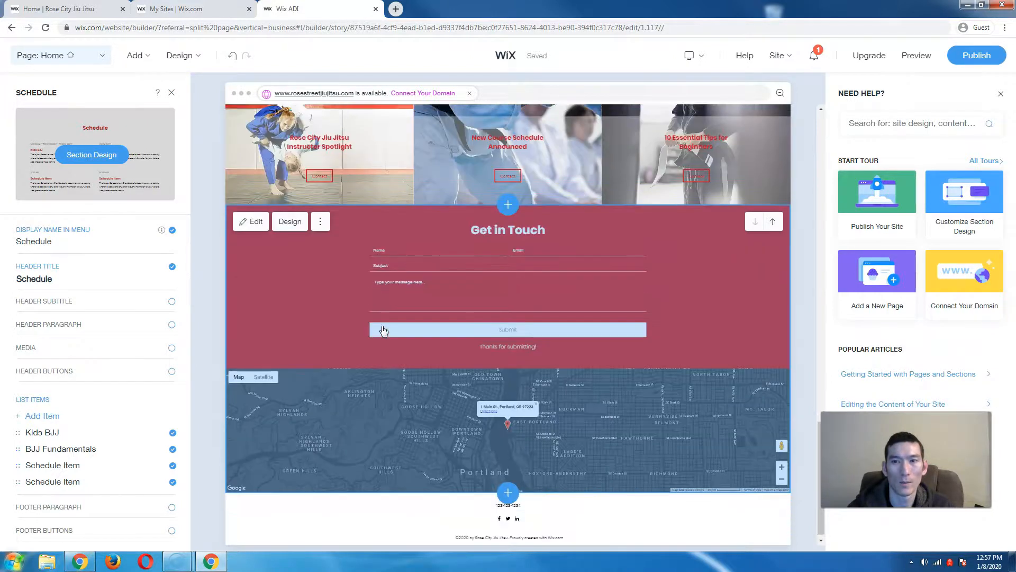
scroll(384, 331, "up", 15)
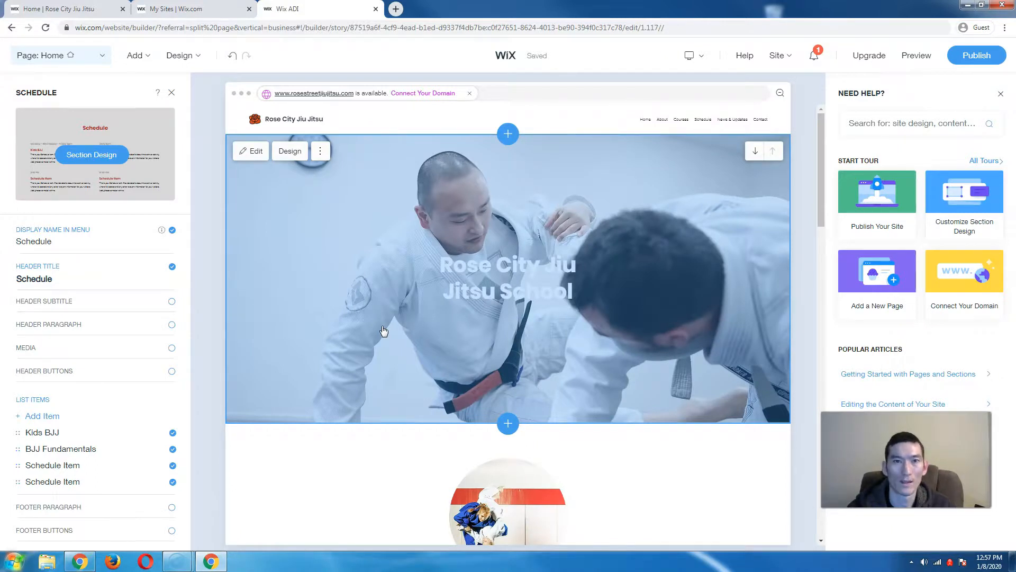
scroll(384, 331, "down", 4)
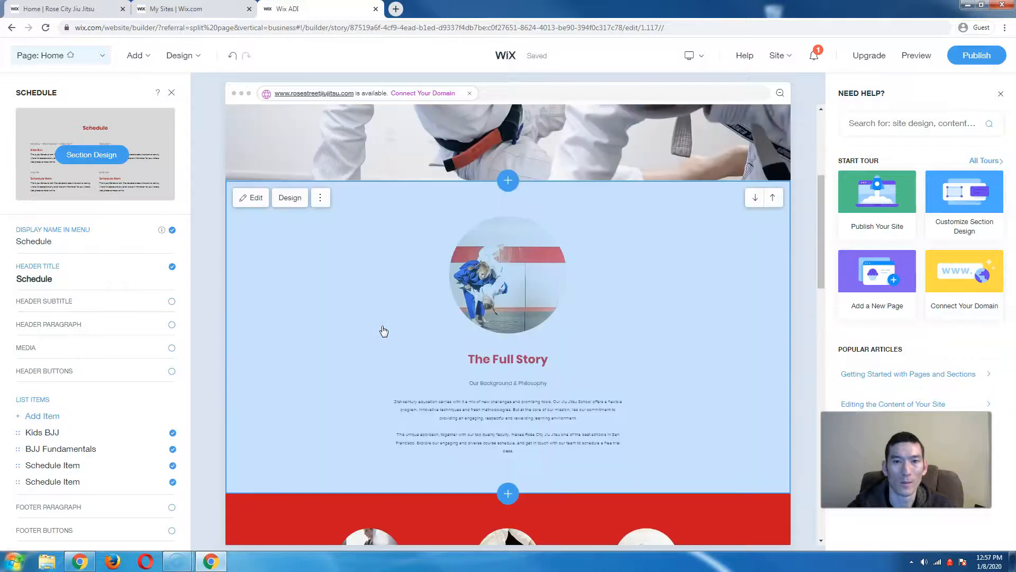
scroll(384, 331, "down", 2)
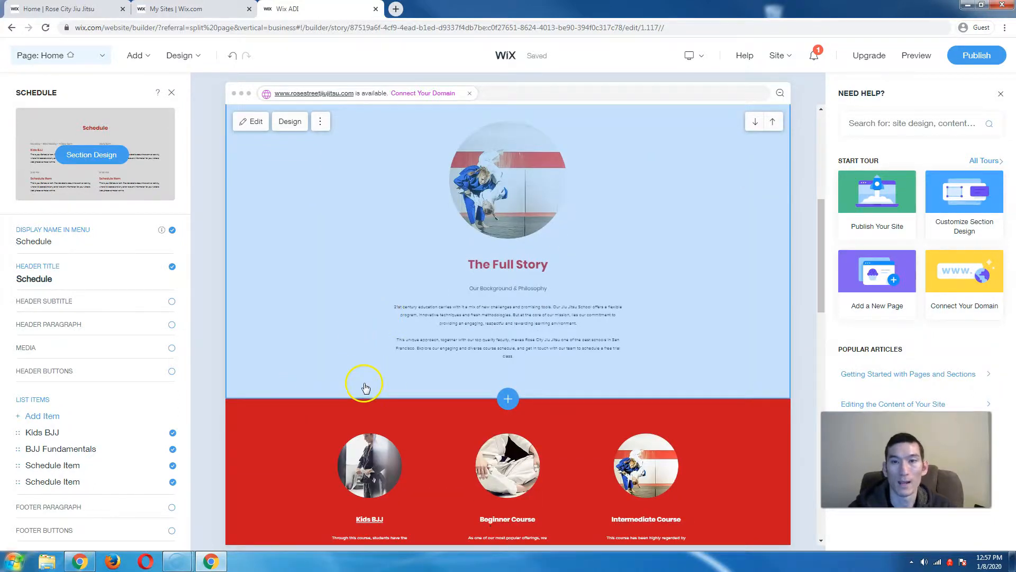
scroll(366, 380, "up", 6)
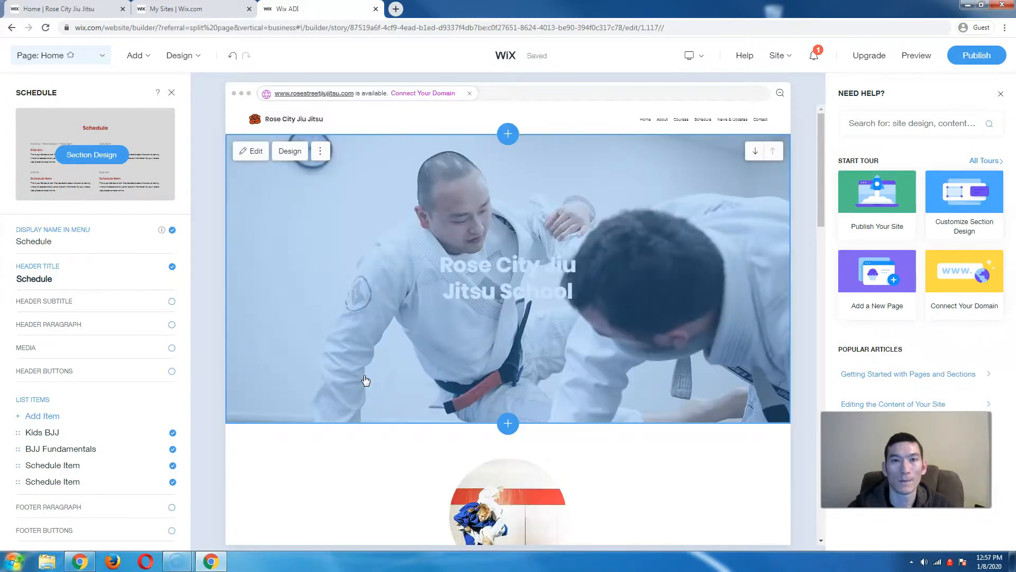
left_click(172, 93)
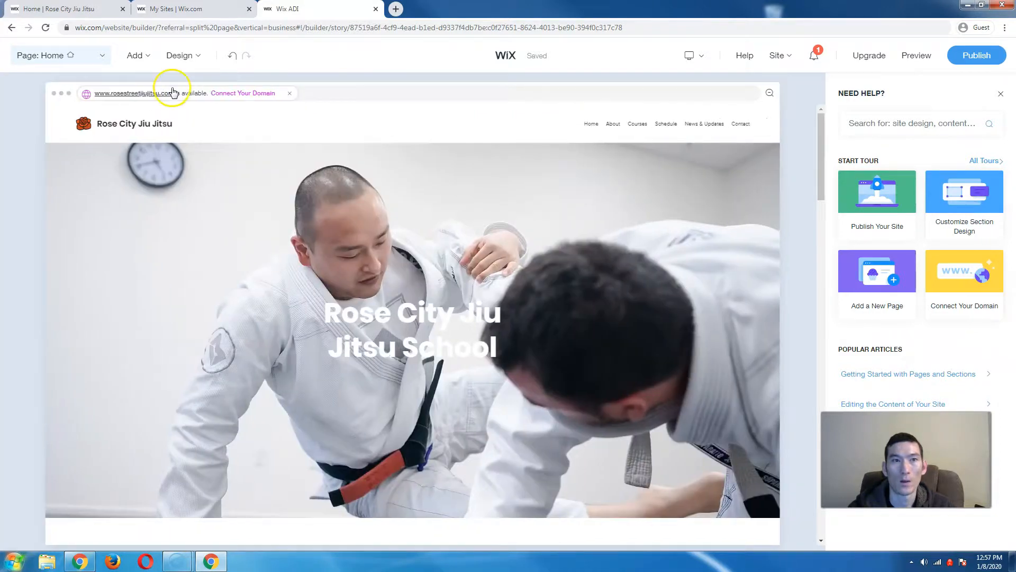
left_click(697, 54)
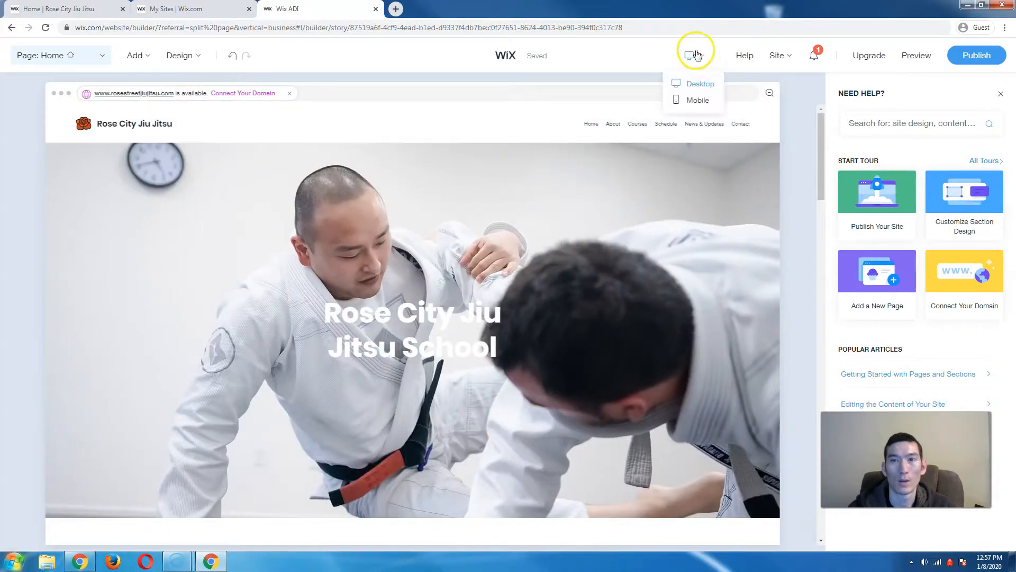
- Switch the editor to the Mobile layout and dismiss both Got It tips
left_click(698, 100)
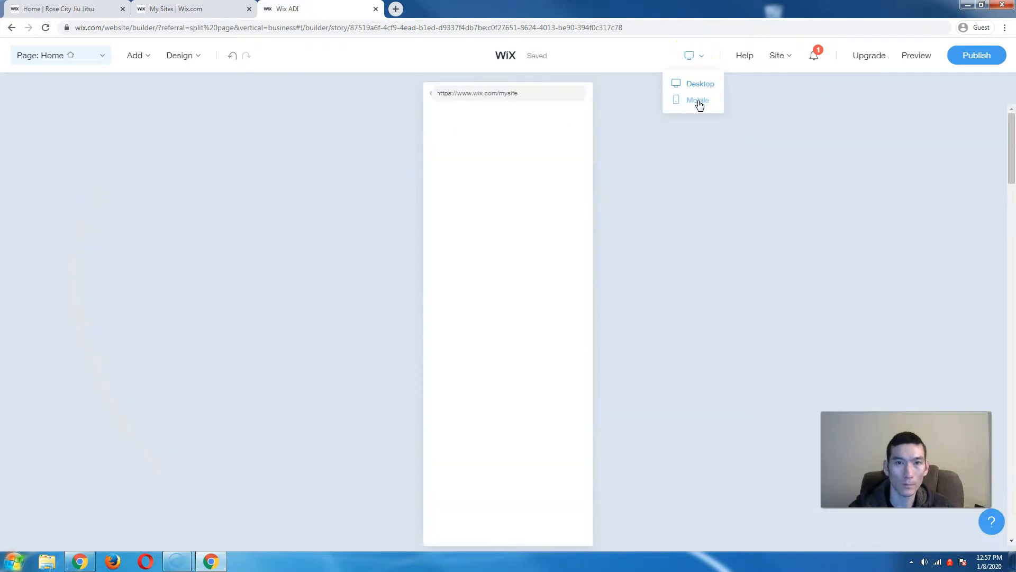
left_click(669, 233)
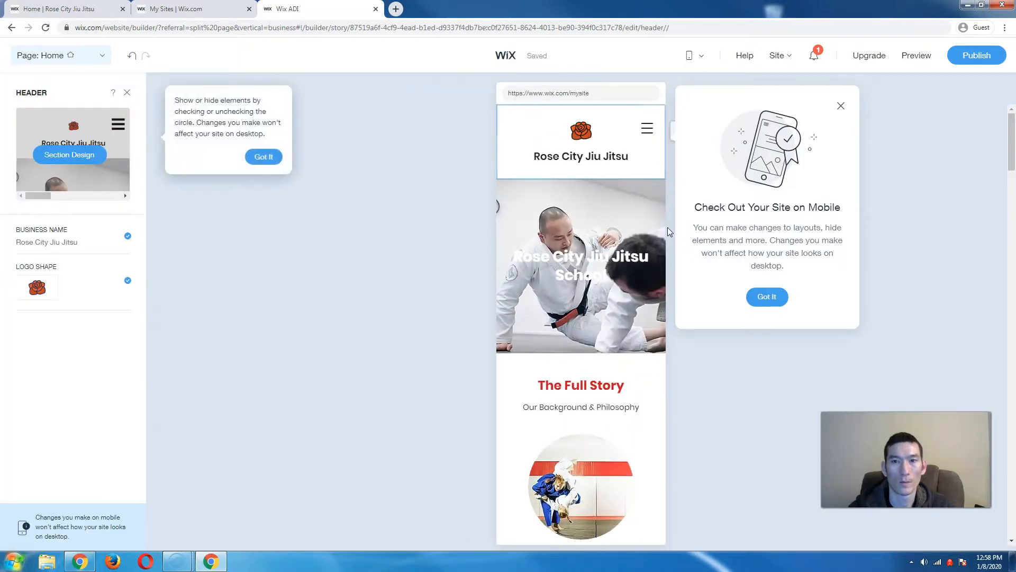
left_click(608, 271)
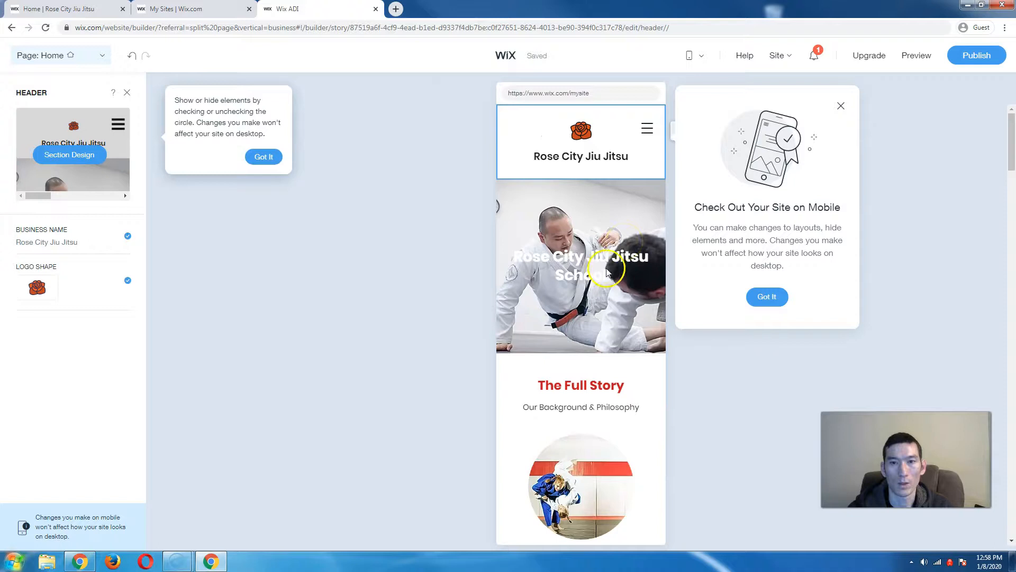
left_click(276, 159)
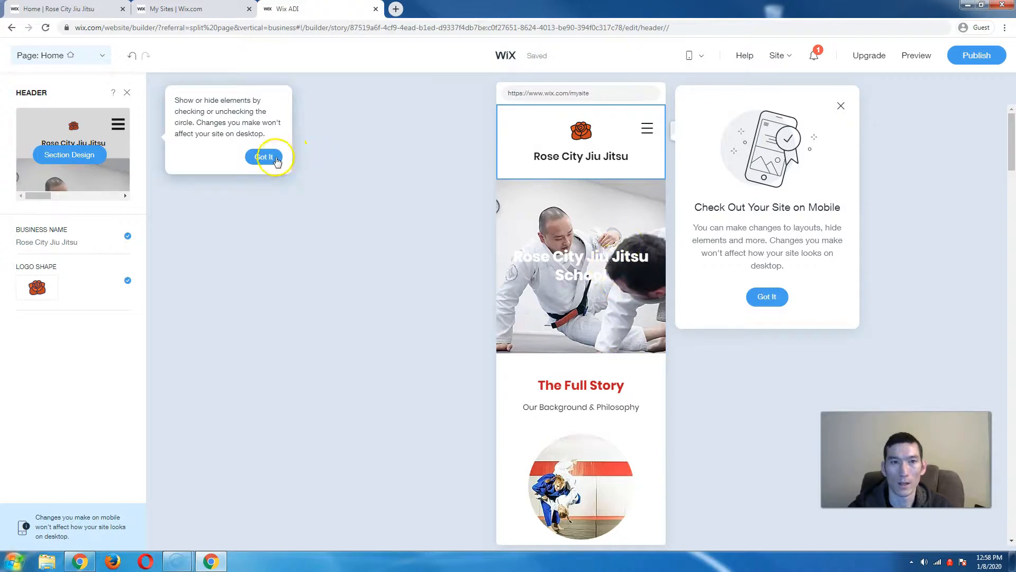
left_click(713, 336)
left_click(767, 297)
- Scroll through the mobile Home page, selecting the hero section and then the site header
scroll(574, 295, "down", 3)
scroll(576, 298, "down", 10)
scroll(576, 298, "up", 15)
left_click(562, 244)
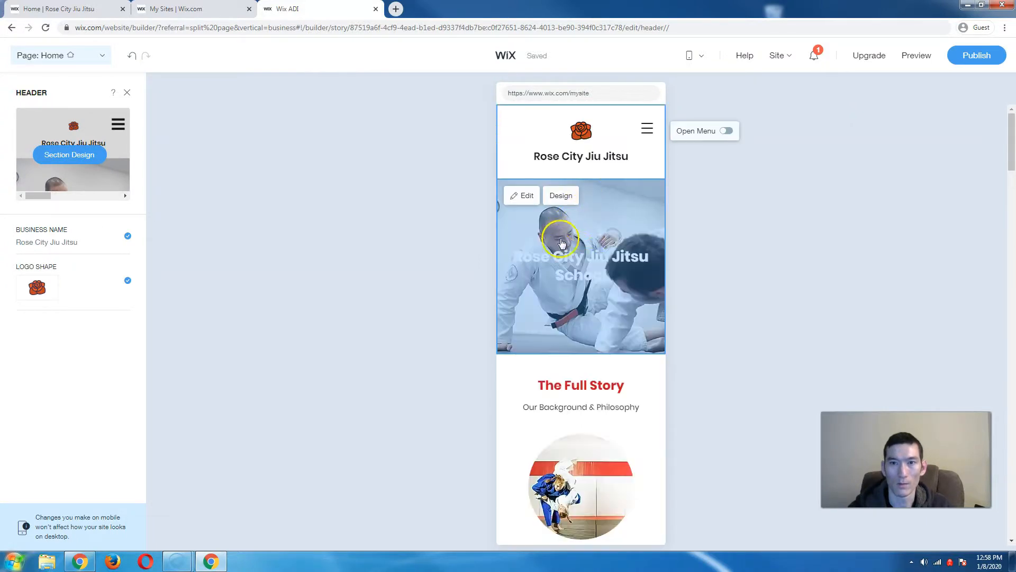
scroll(595, 294, "down", 1)
scroll(595, 293, "down", 8)
scroll(595, 294, "down", 15)
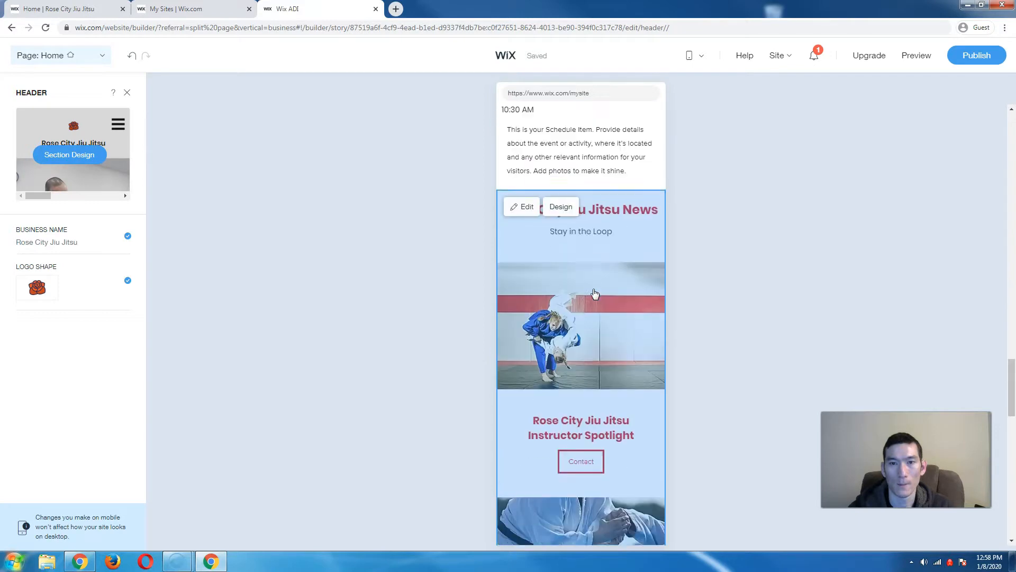
scroll(595, 294, "down", 15)
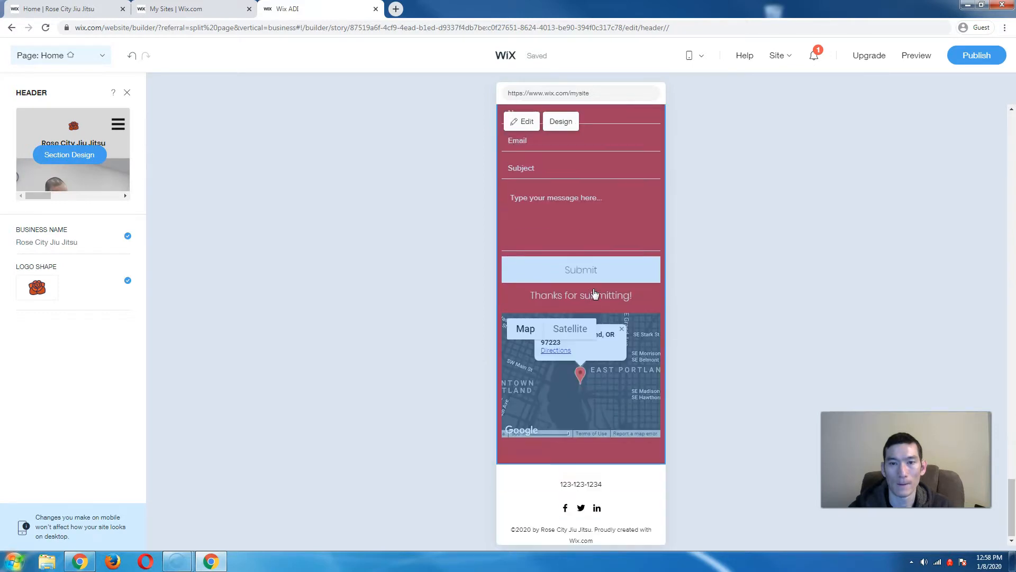
scroll(595, 293, "up", 3)
scroll(595, 294, "down", 3)
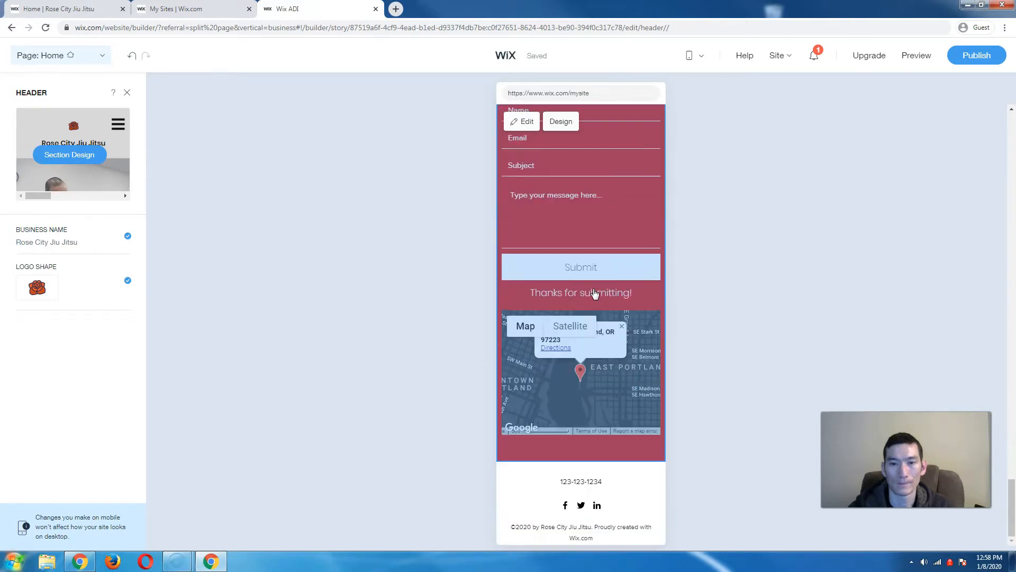
scroll(595, 293, "up", 20)
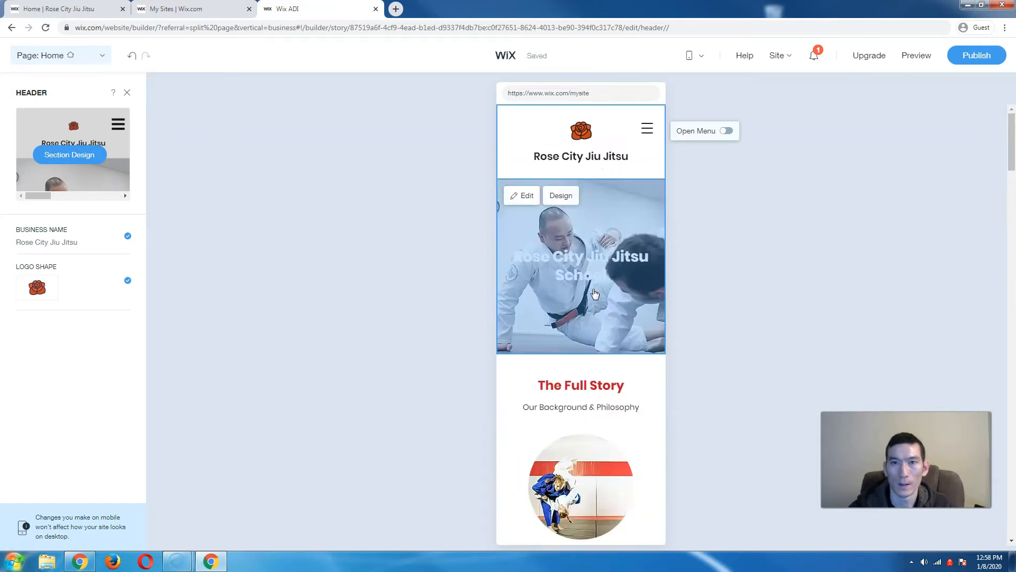
left_click(190, 438)
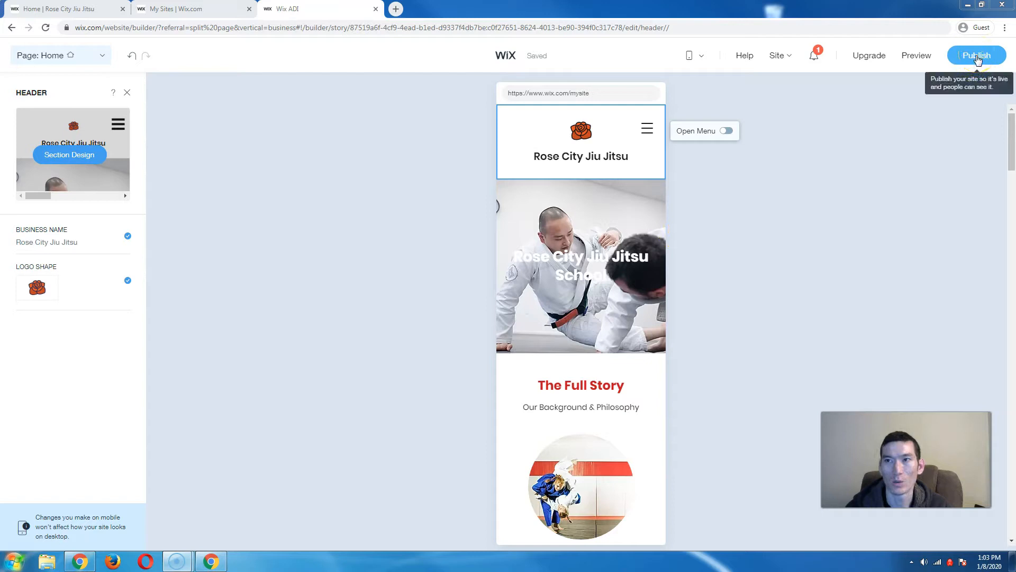
- Publish the site on the free wixsite.com address ending in /mysite and view the live site
left_click(979, 55)
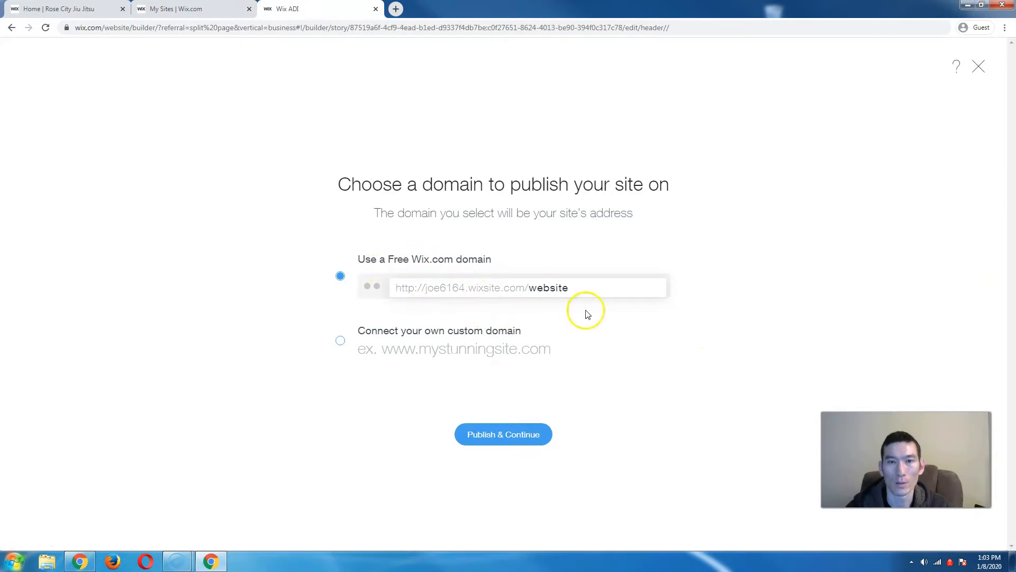
double_click(552, 287)
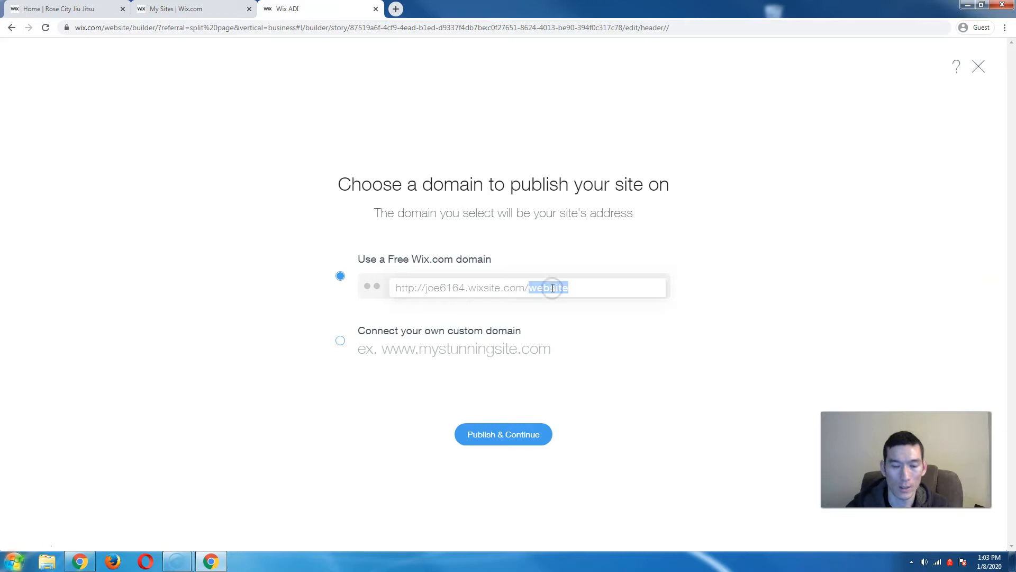
type("mysite")
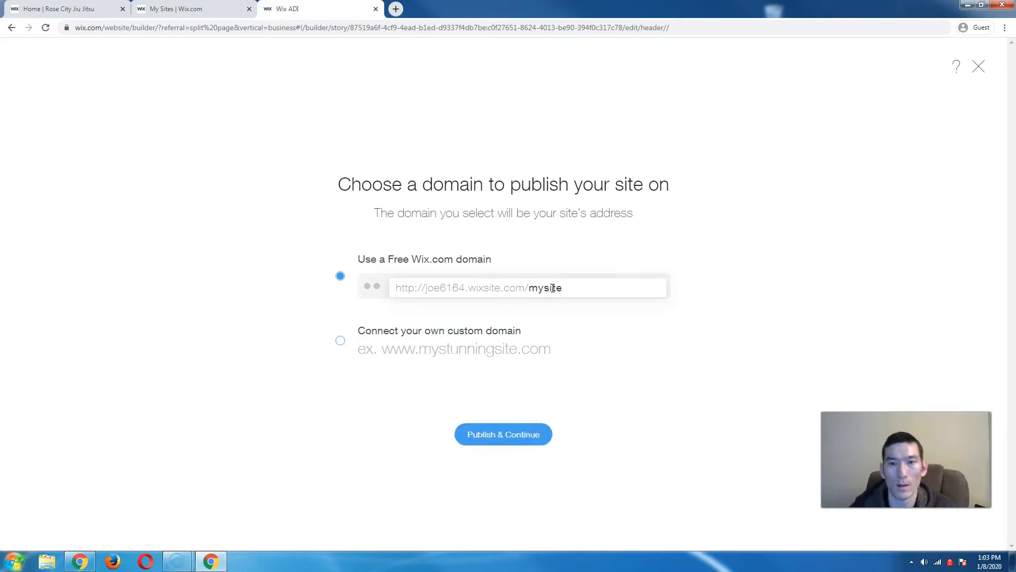
left_click(523, 440)
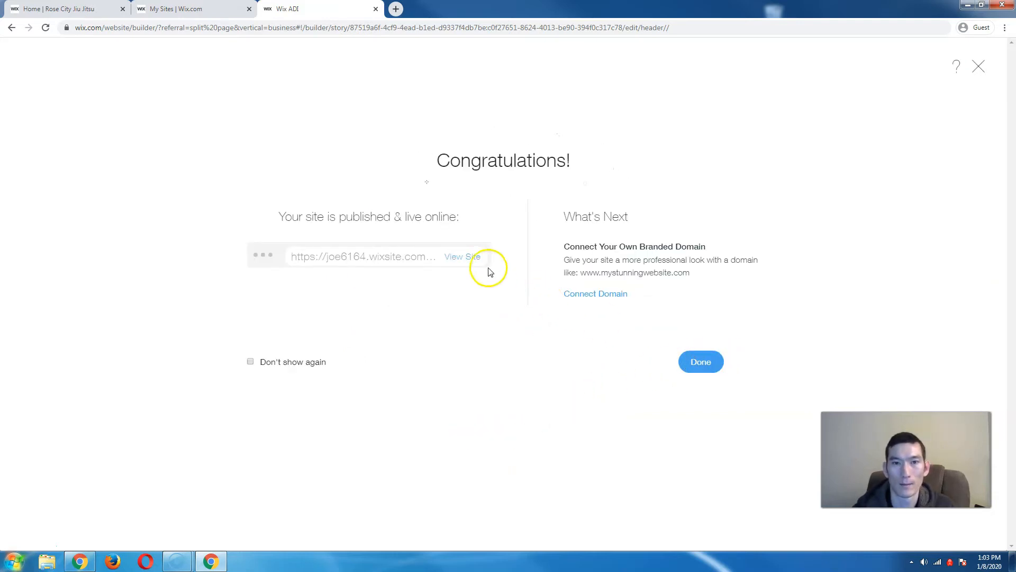
left_click(468, 258)
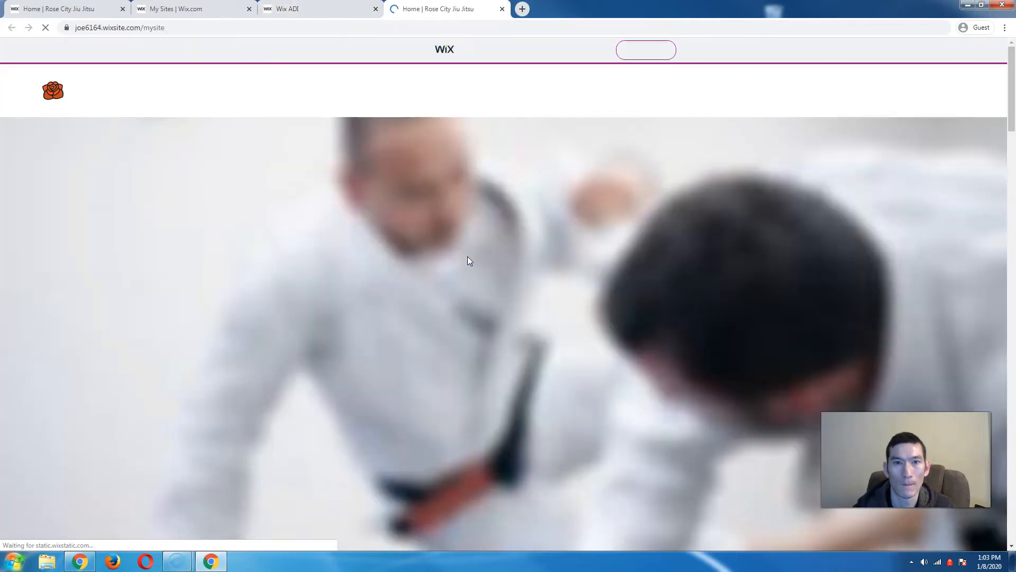
scroll(468, 256, "down", 1)
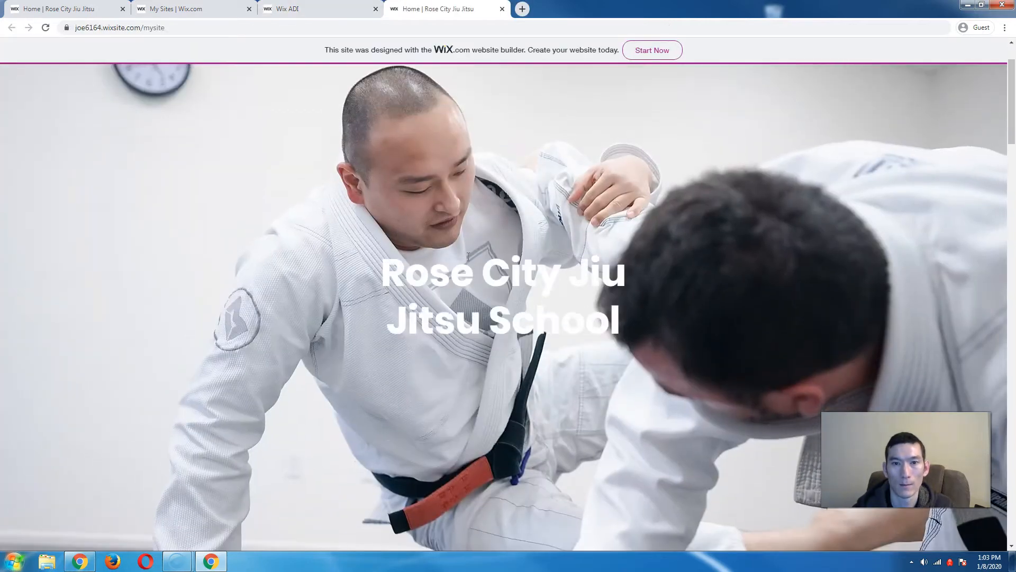
scroll(468, 258, "down", 10)
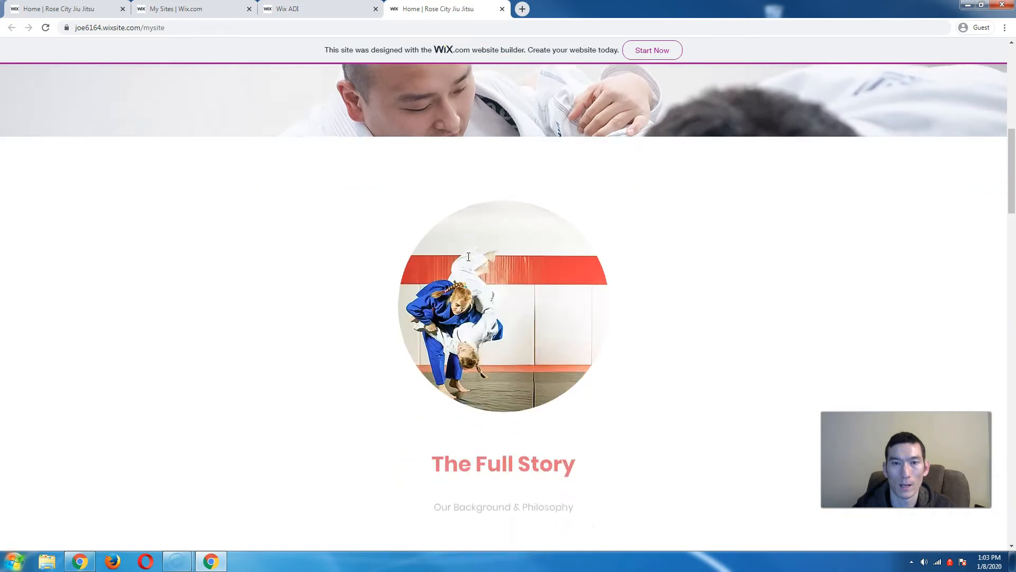
scroll(469, 258, "down", 15)
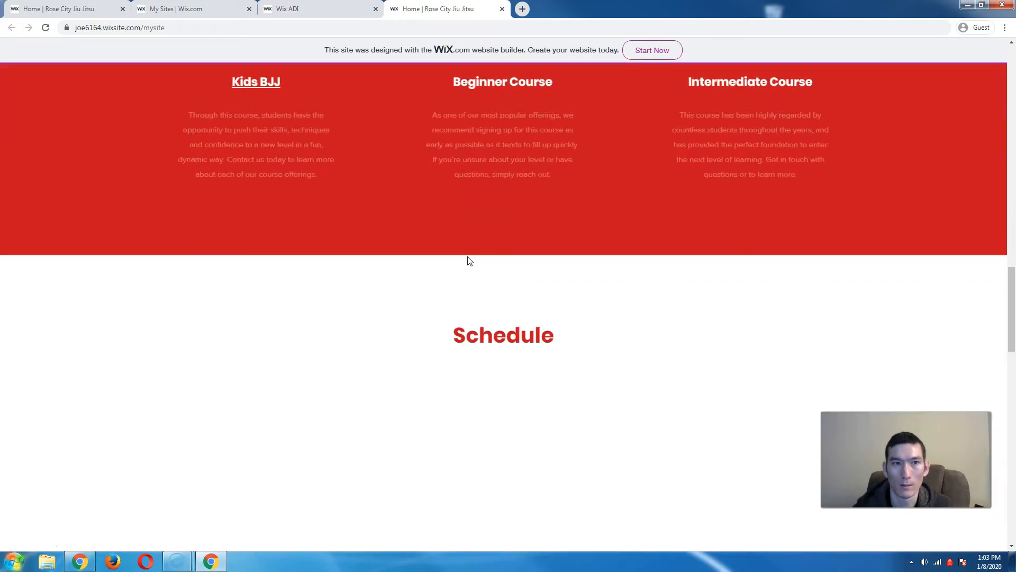
scroll(469, 261, "down", 15)
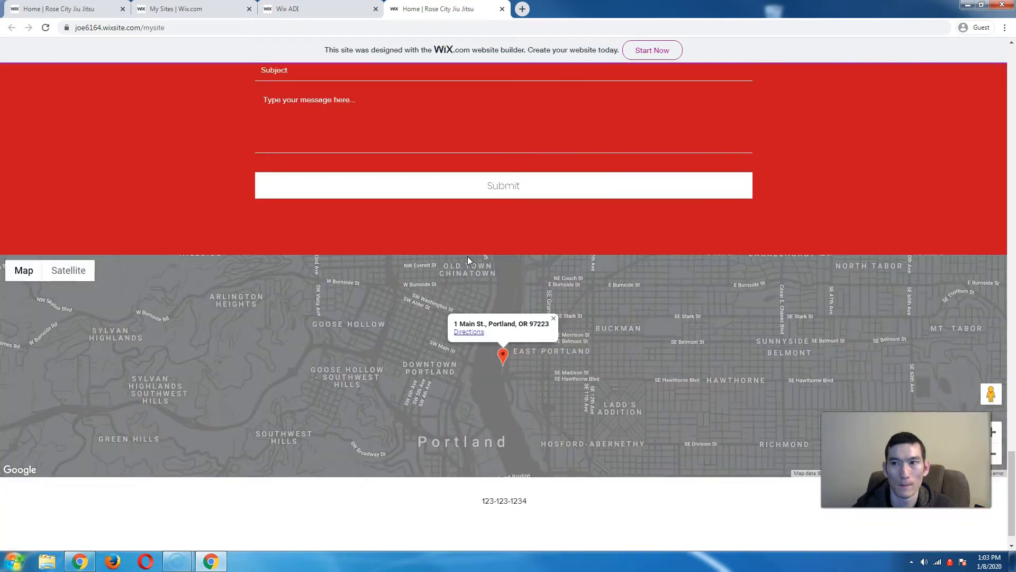
scroll(468, 259, "up", 12)
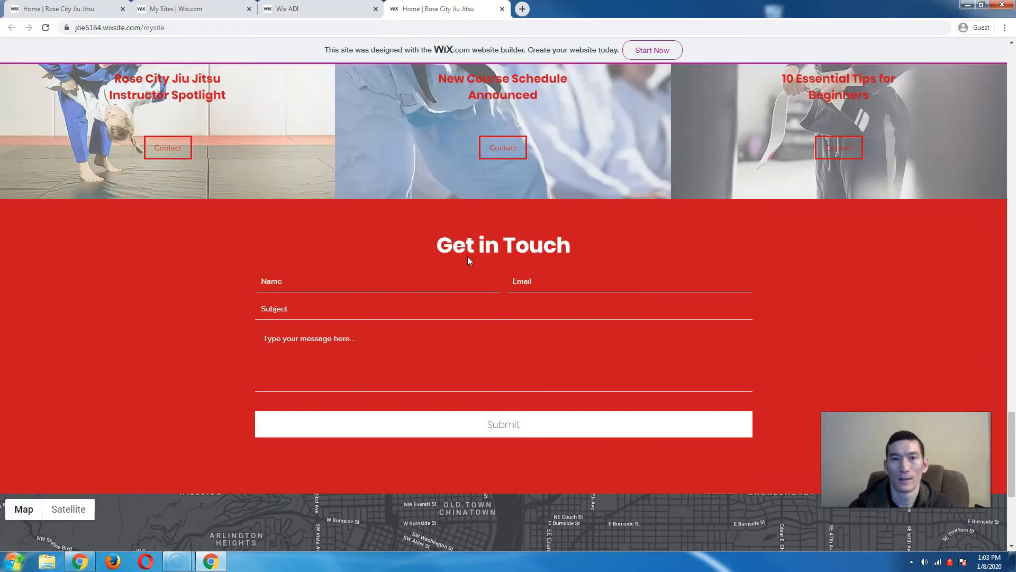
scroll(468, 258, "up", 15)
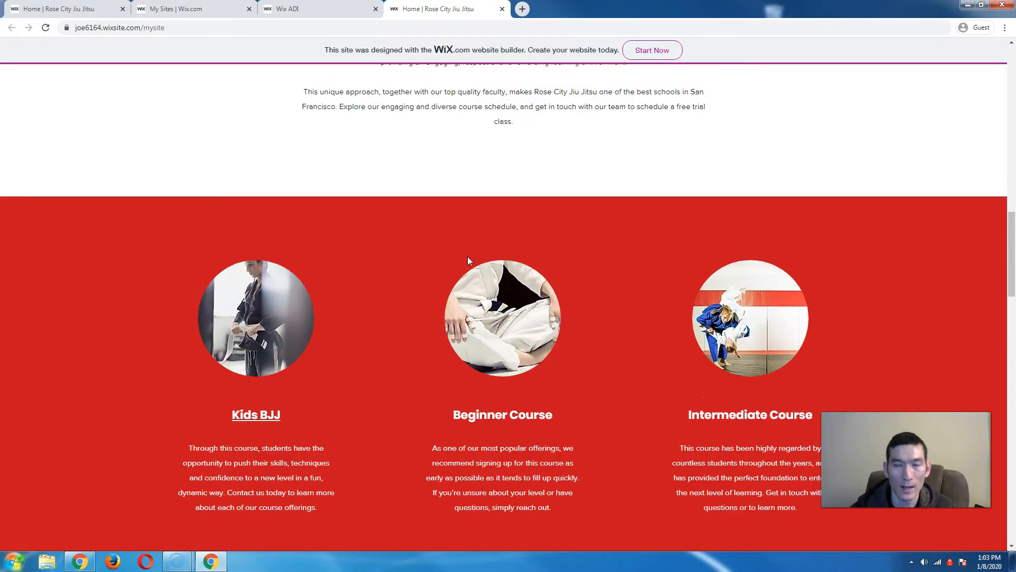